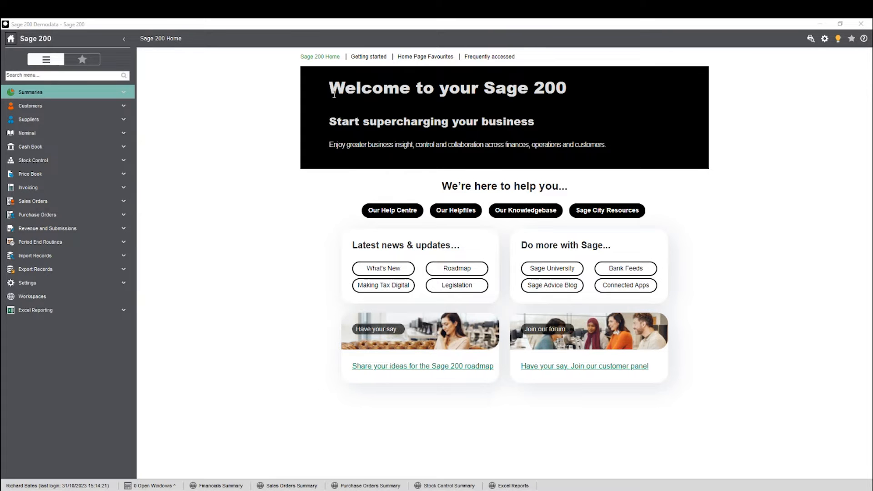
# View the Getting started, Home Page Favourites and Frequently accessed pages of the home screen
pyautogui.click(370, 57)
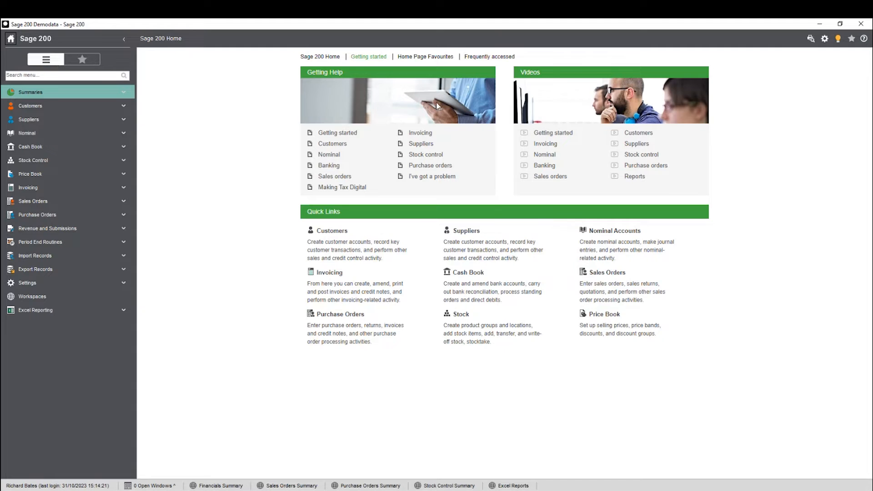
pyautogui.click(437, 58)
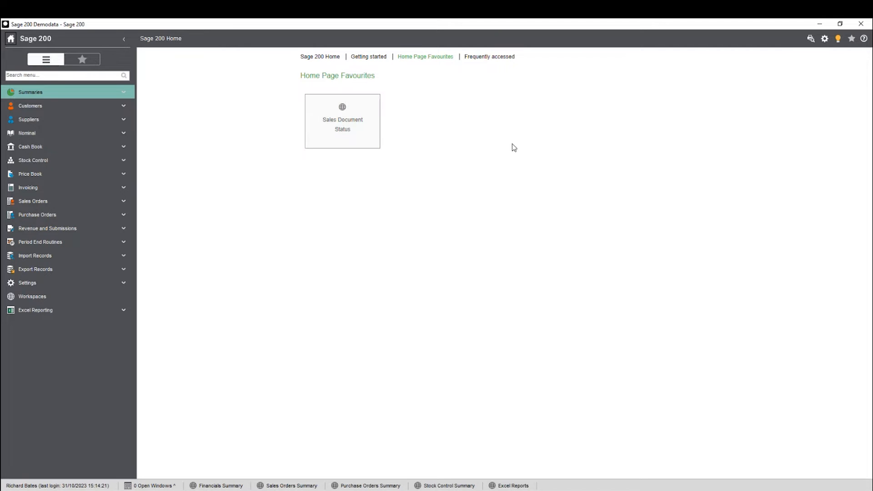
pyautogui.click(499, 65)
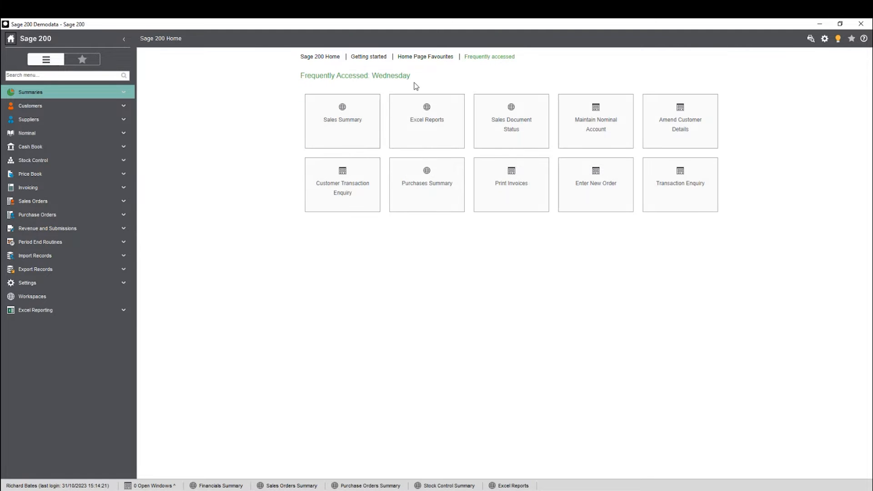
pyautogui.moveTo(411, 76); pyautogui.dragTo(375, 79)
pyautogui.click(417, 78)
# Review the application's settings options and choose to show the web portal in the browser
pyautogui.click(825, 39)
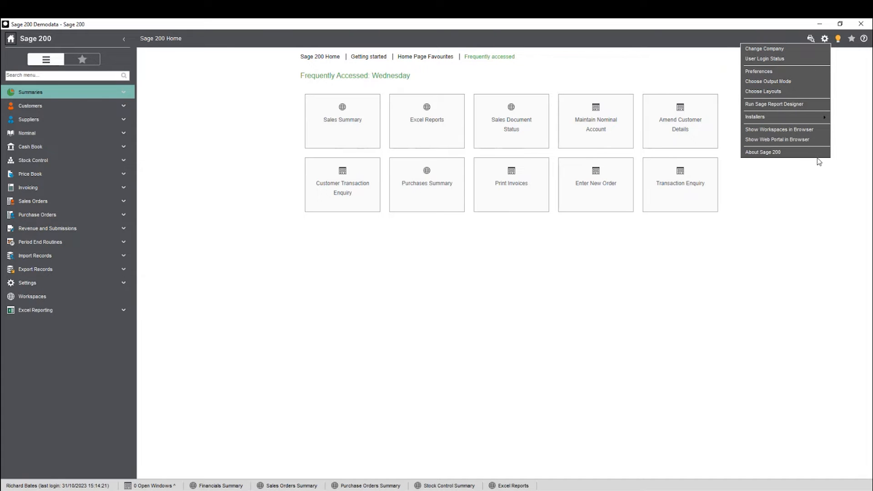
pyautogui.click(785, 142)
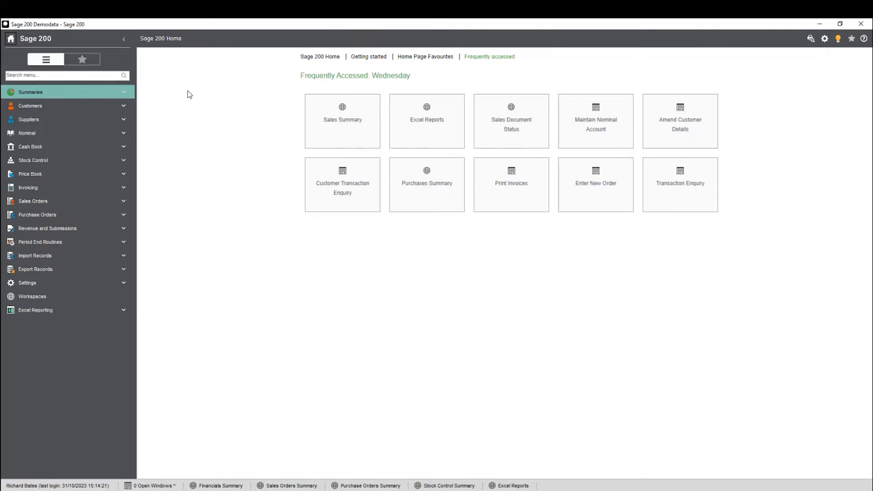
# Look at the saved favourites list and return to the full module menu
pyautogui.click(87, 62)
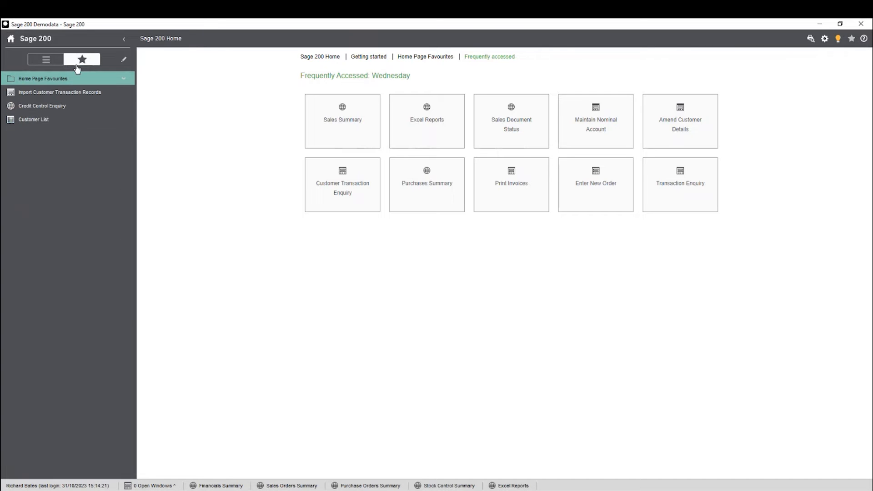
pyautogui.click(45, 59)
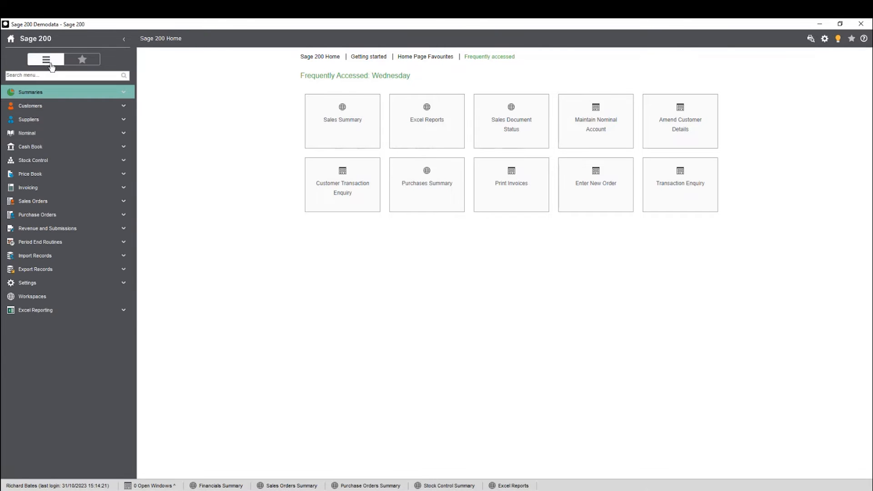
# Expand Customers, Suppliers and the customer Credit Control folder, and show the options available for Write Off Customer
pyautogui.click(124, 106)
pyautogui.click(73, 256)
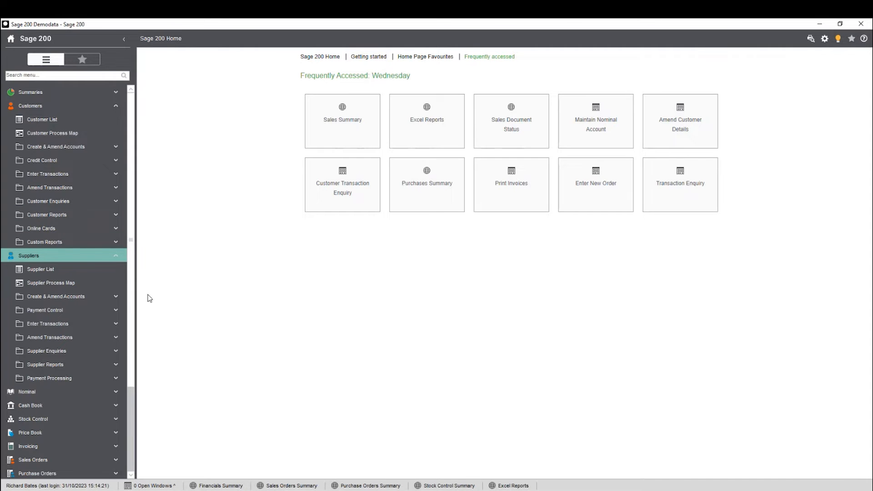
pyautogui.click(87, 162)
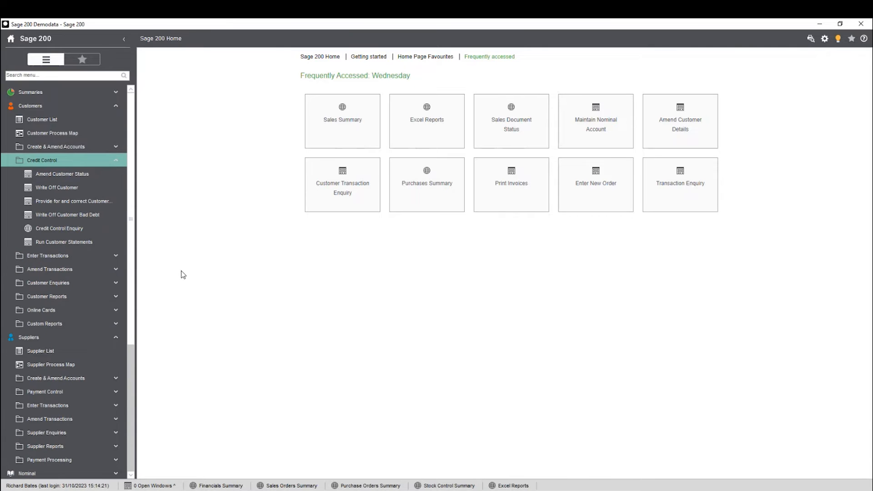
pyautogui.rightClick(52, 190)
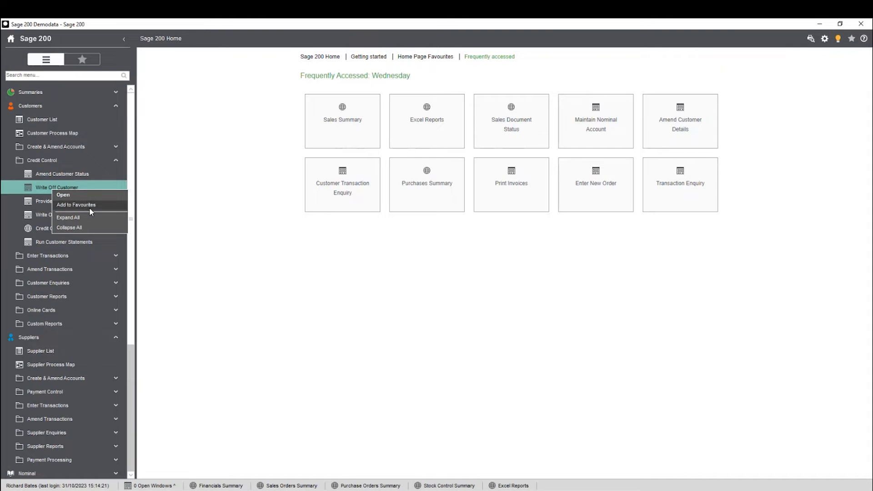
# View the favourites list, open it for editing, and close the editor without changes
pyautogui.click(82, 61)
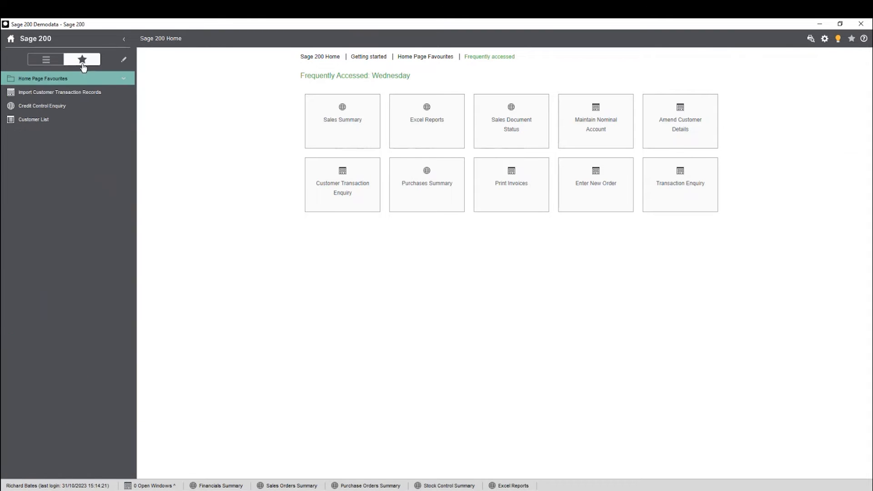
pyautogui.click(125, 81)
pyautogui.click(125, 83)
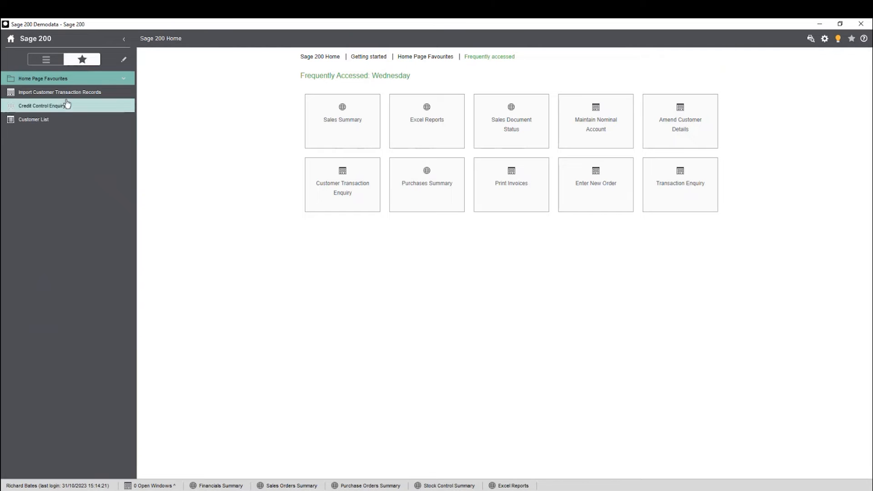
pyautogui.click(123, 59)
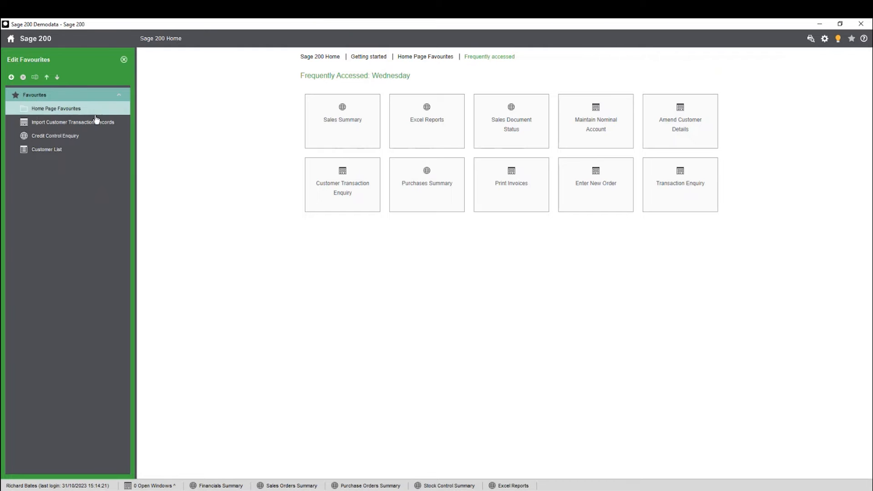
pyautogui.click(124, 63)
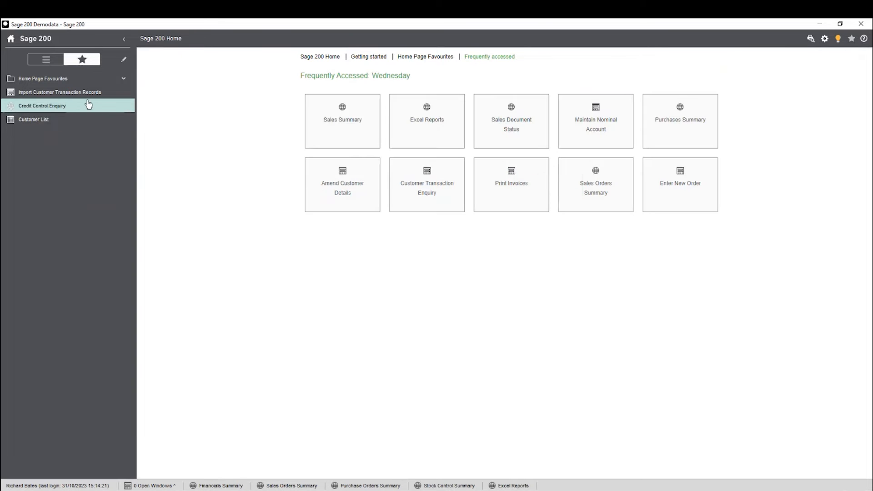
# Return to the full module menu and collapse the Credit Control folder and the Customers and Suppliers modules
pyautogui.click(52, 63)
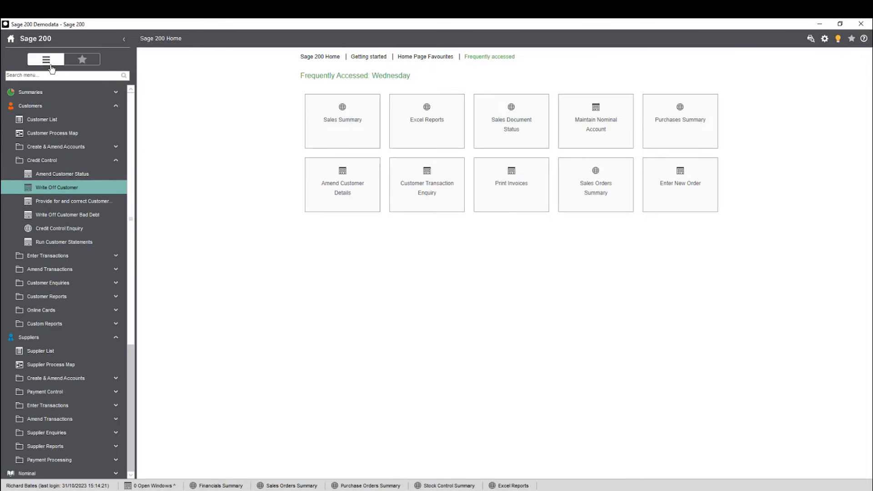
pyautogui.click(121, 162)
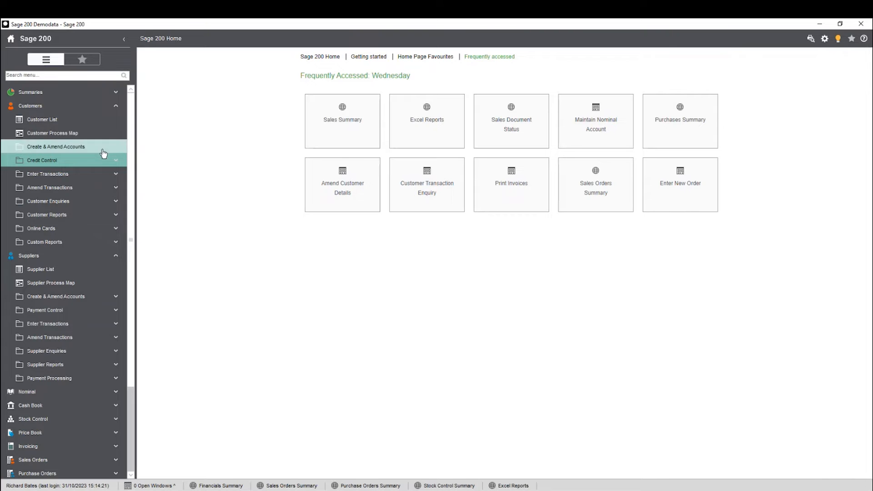
pyautogui.click(68, 107)
pyautogui.click(71, 121)
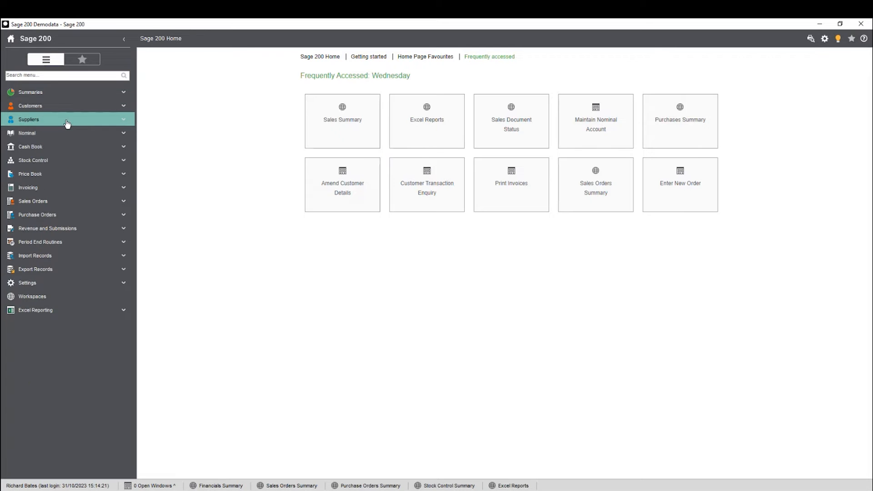
# Search the menu for "age" and reveal where Manage Stocktake sits in the menu structure
pyautogui.click(35, 76)
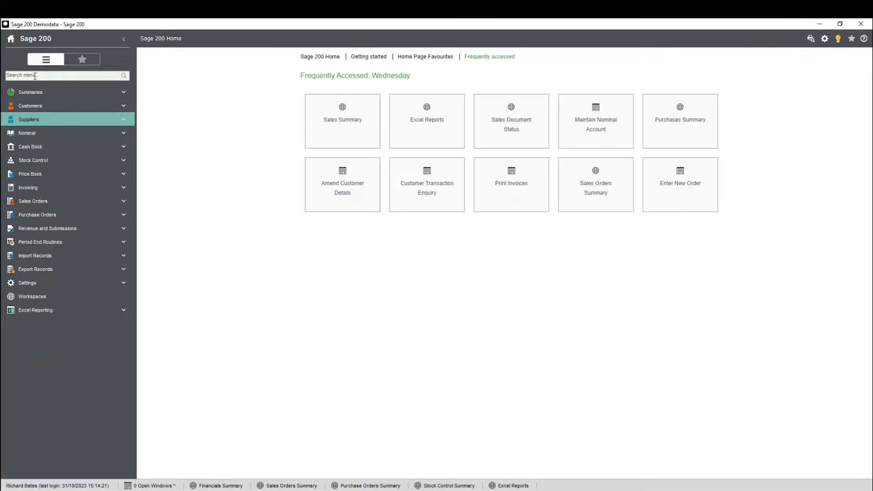
pyautogui.write('age')
pyautogui.press('Return')
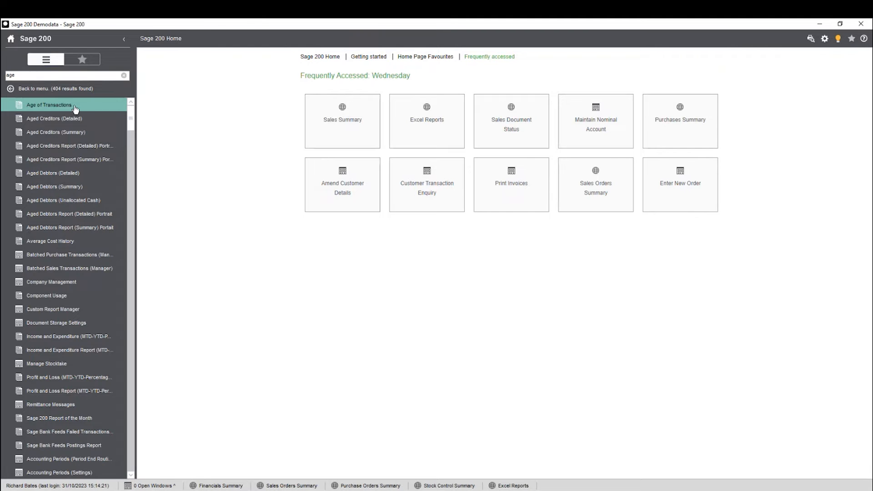
pyautogui.scroll(-10, 92, 295)
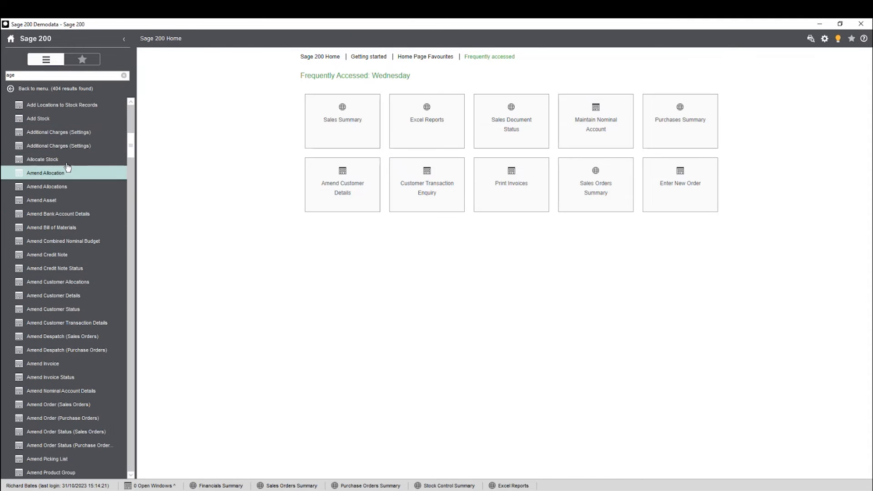
pyautogui.scroll(5, 39, 136)
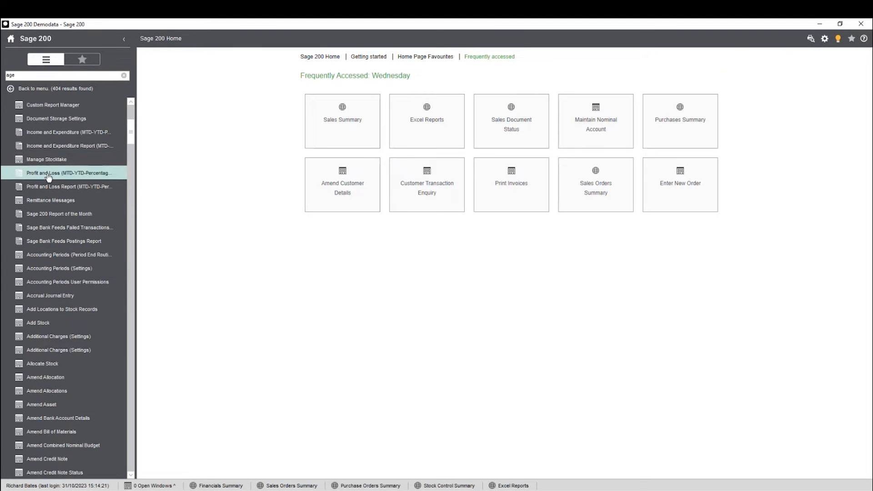
pyautogui.rightClick(53, 160)
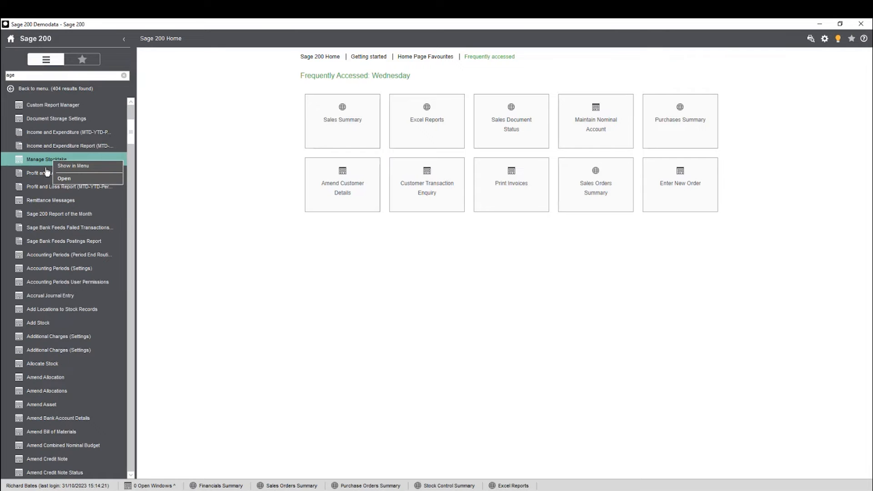
pyautogui.click(78, 168)
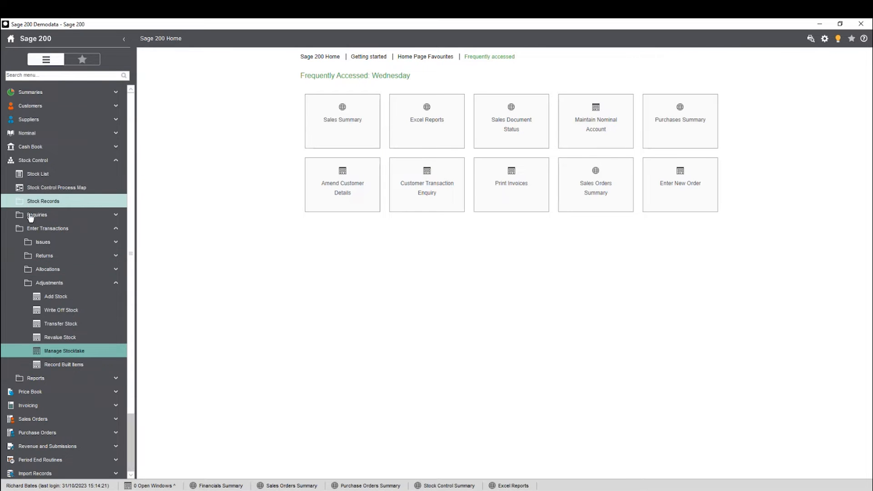
# Collapse the Stock Control module with its open folders and open the Customer List from Customers
pyautogui.click(96, 283)
pyautogui.click(59, 228)
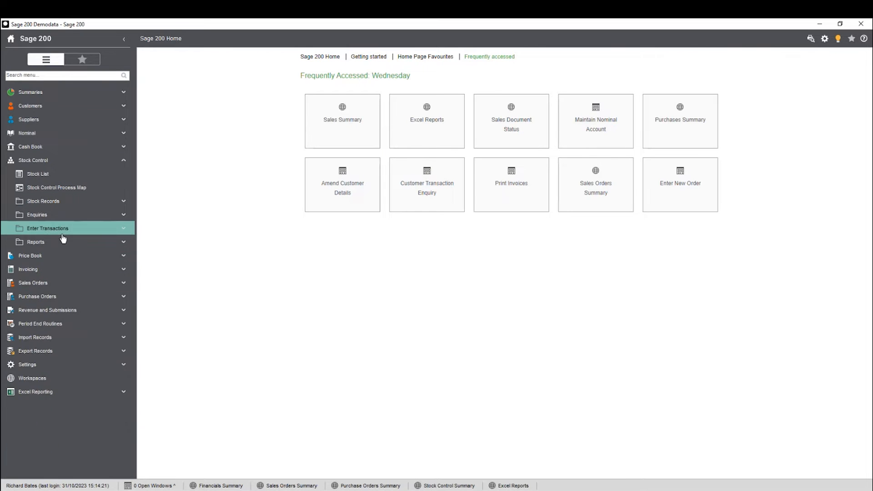
pyautogui.click(50, 160)
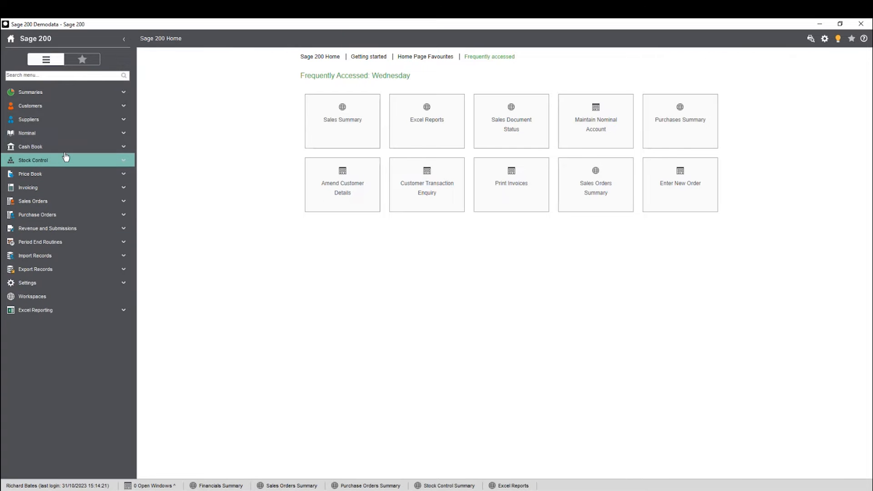
pyautogui.click(71, 106)
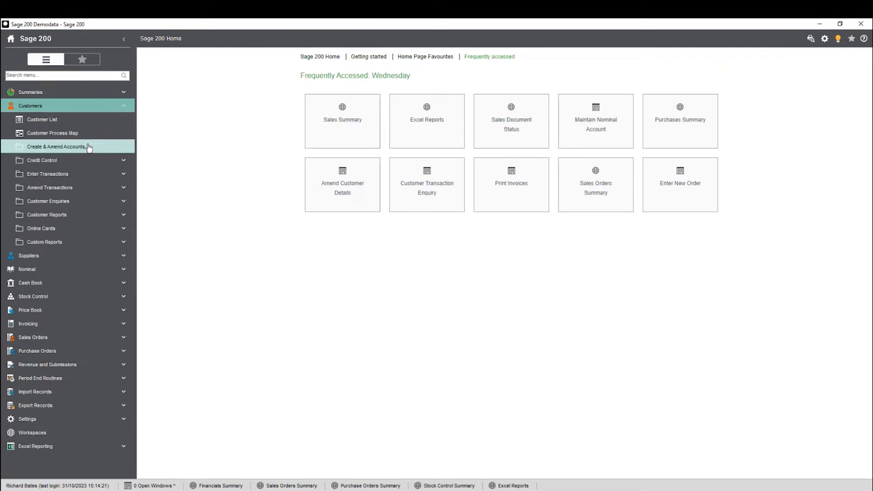
pyautogui.click(64, 119)
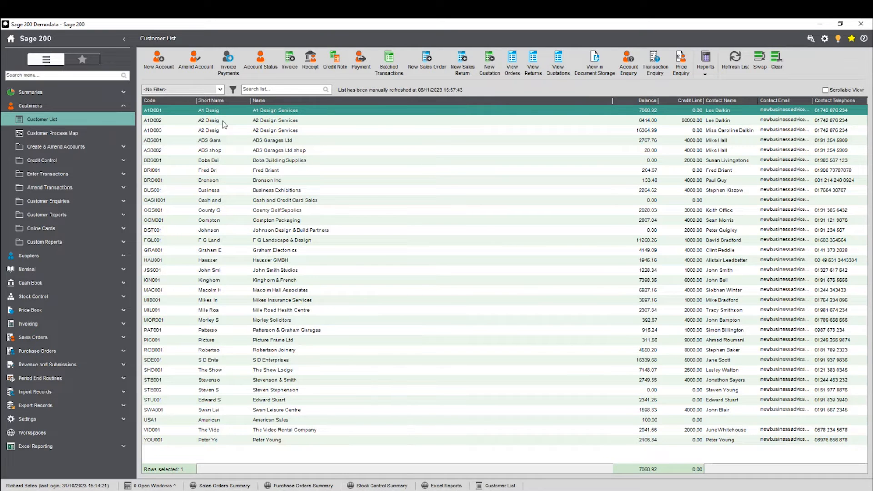
# Check the list's filter choices, search the customer list for "abs", and clear the search
pyautogui.click(221, 90)
pyautogui.click(221, 90)
pyautogui.click(260, 90)
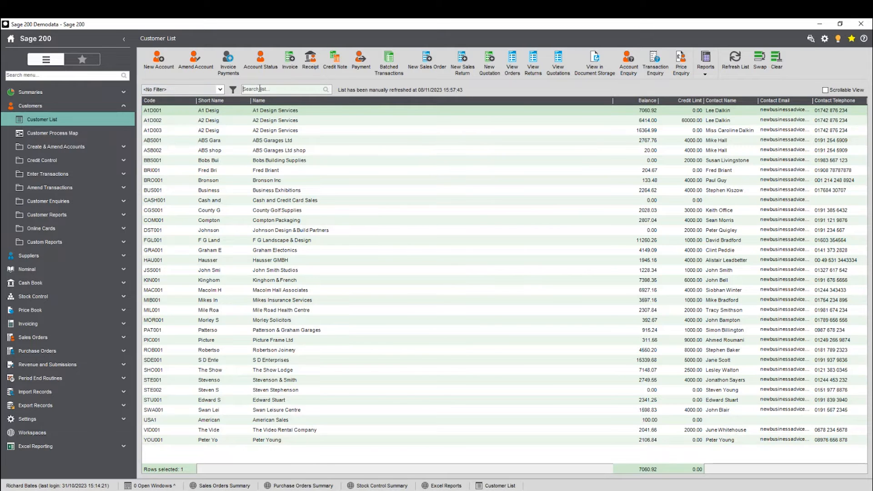
pyautogui.write('abs')
pyautogui.press('Return')
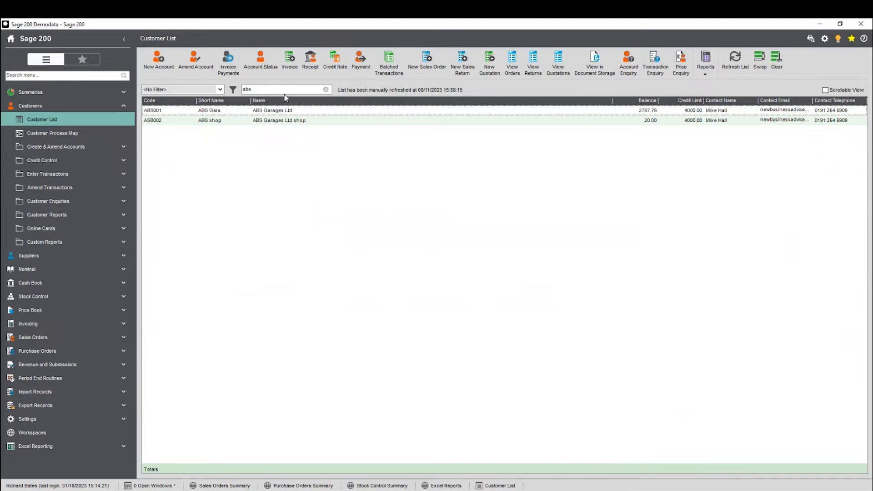
pyautogui.click(325, 90)
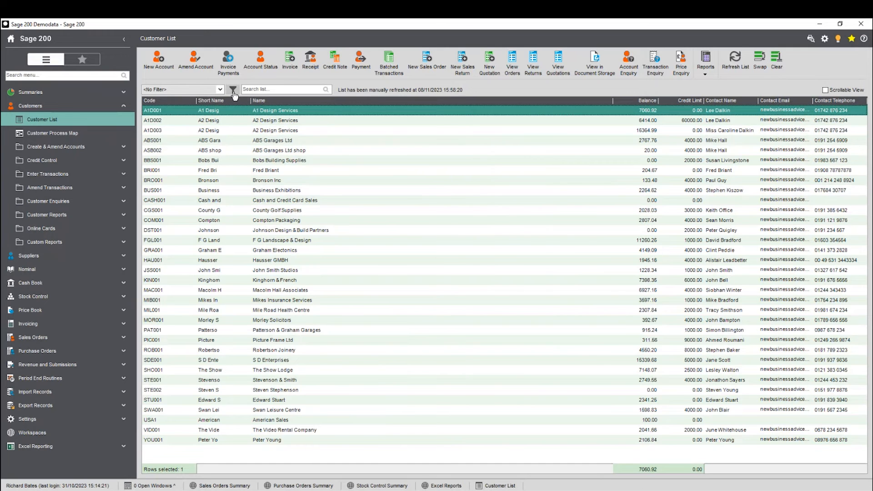
# Draft a new Customer List filter with the condition Account Type Is Equal To, and close the filter editor without saving it
pyautogui.click(233, 90)
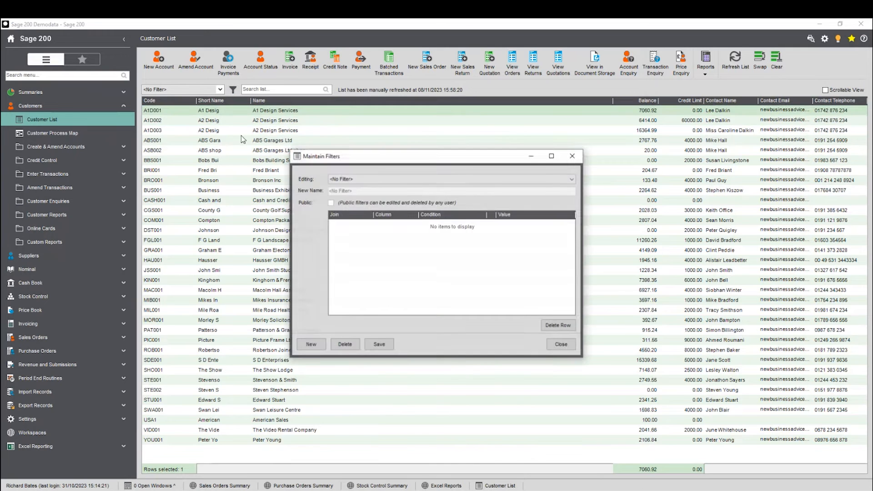
pyautogui.click(310, 350)
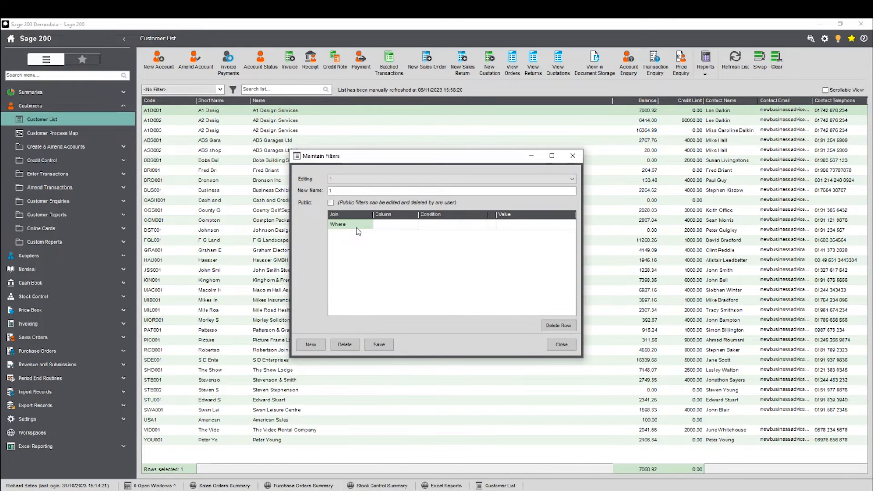
pyautogui.click(389, 224)
pyautogui.click(414, 224)
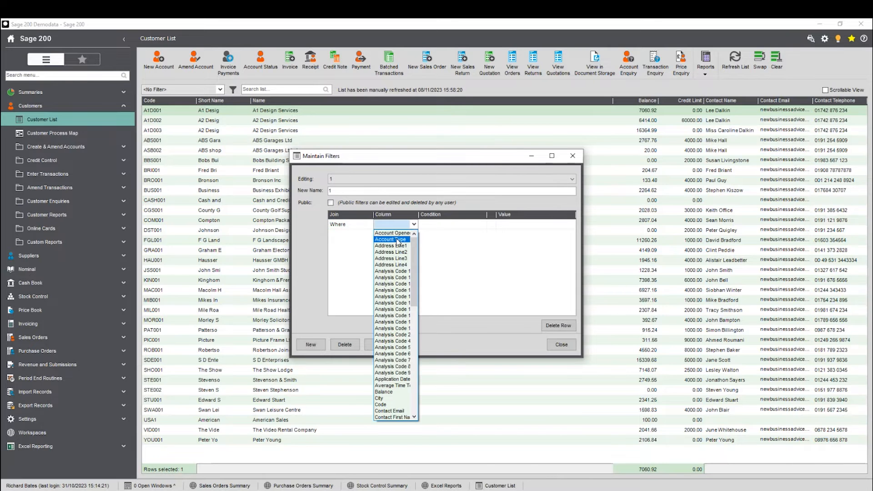
pyautogui.click(400, 240)
pyautogui.click(473, 225)
pyautogui.click(482, 225)
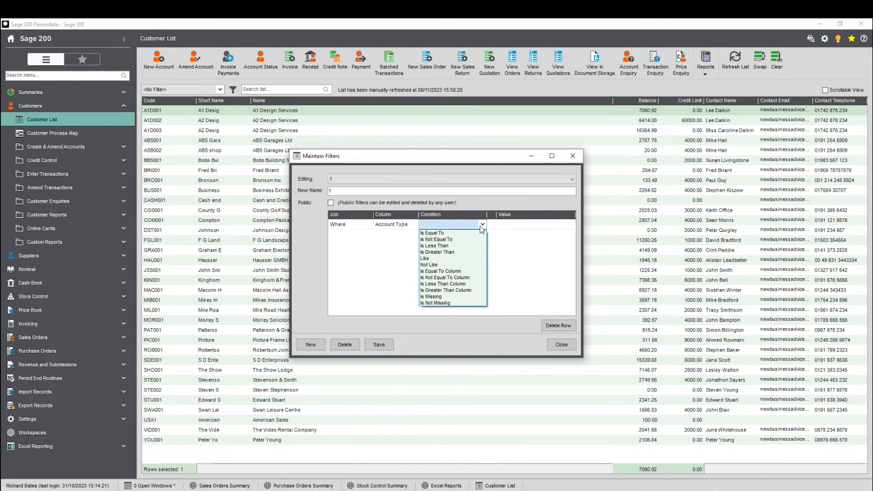
pyautogui.click(450, 233)
pyautogui.click(523, 224)
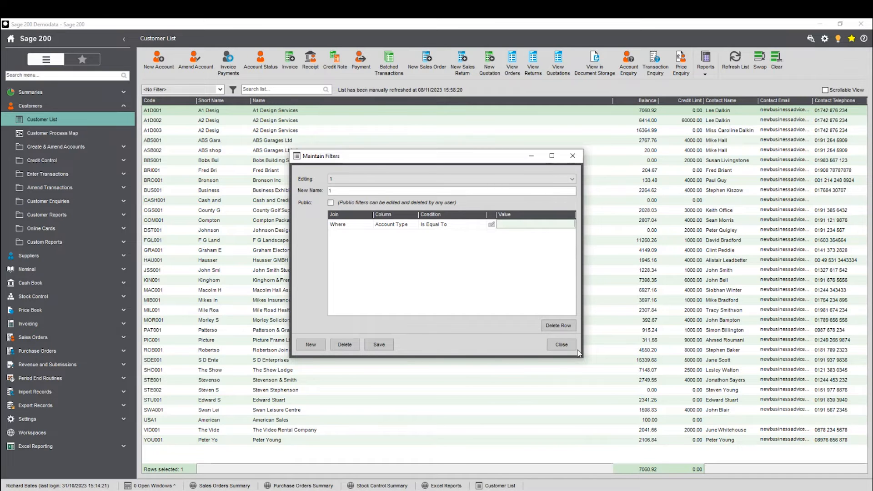
pyautogui.click(563, 345)
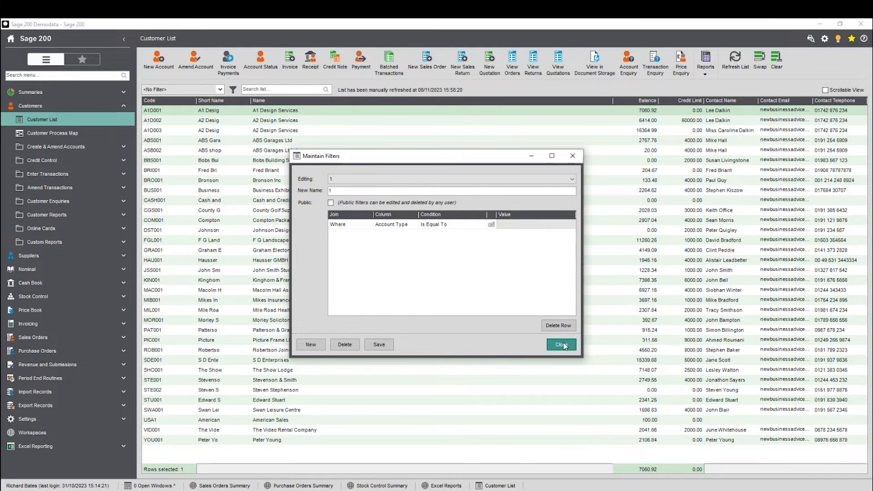
pyautogui.click(505, 292)
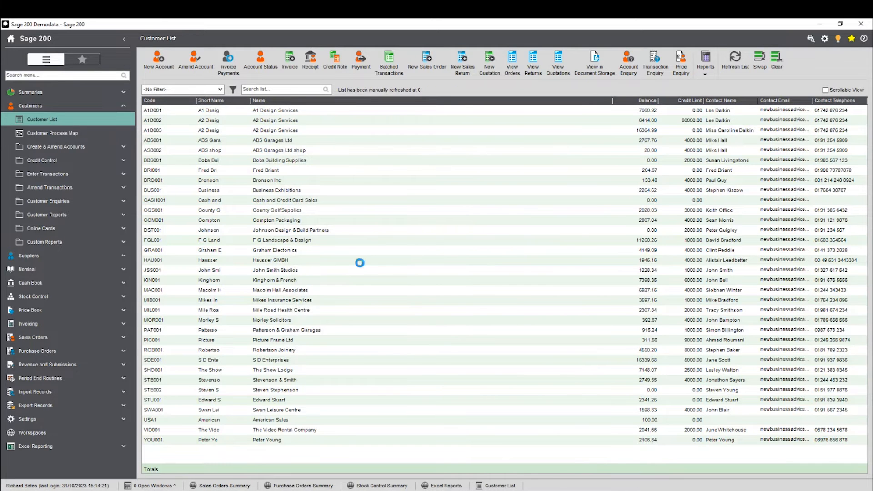
# Open the A2 Design Services account for amending and examine its contacts and the roles assigned to them
pyautogui.click(268, 124)
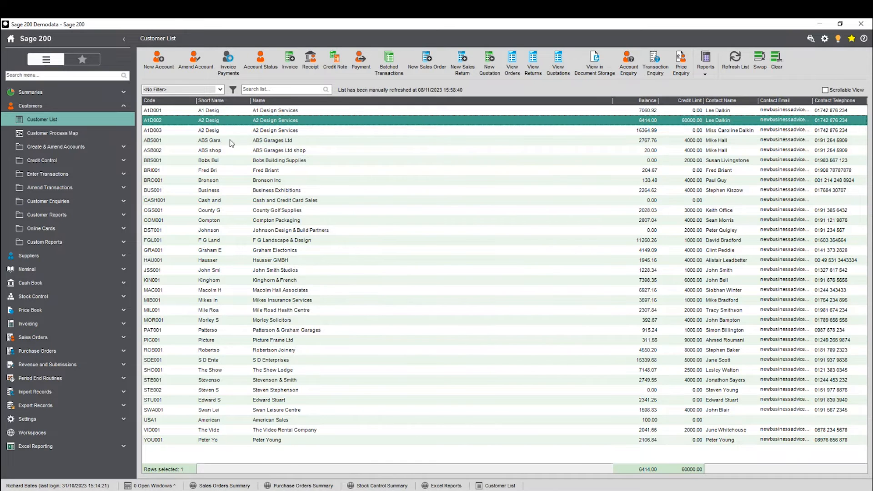
pyautogui.click(198, 66)
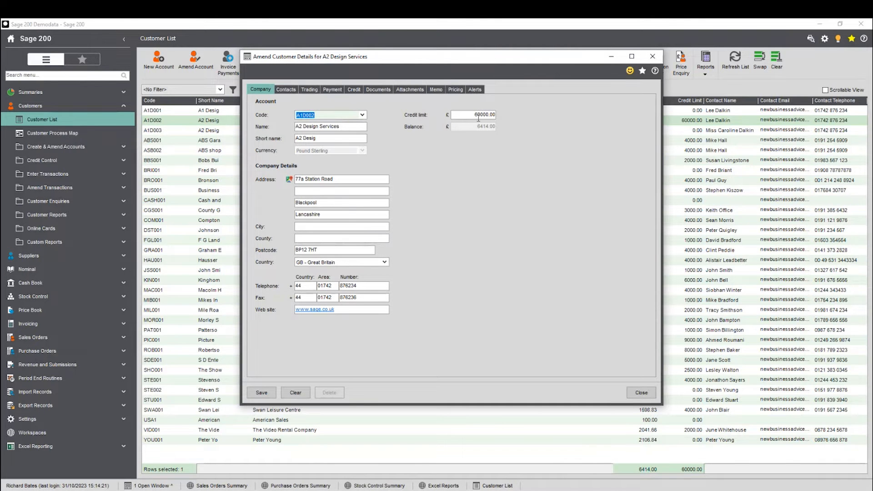
pyautogui.click(290, 91)
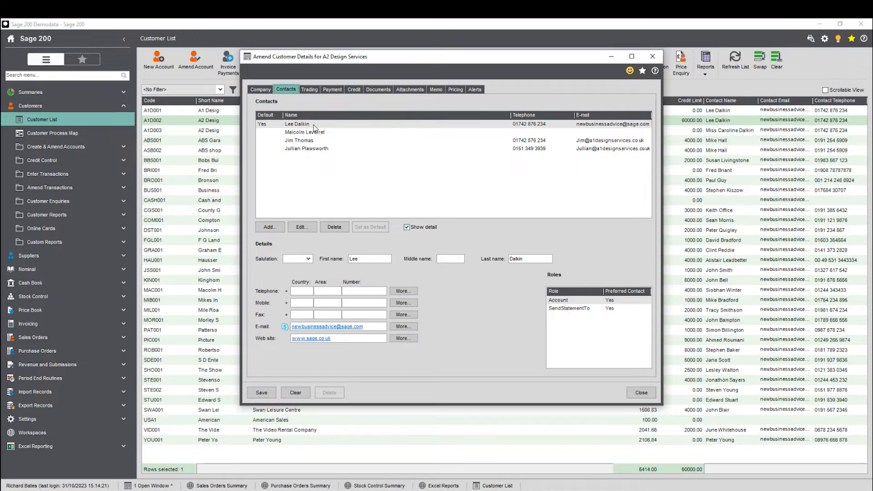
pyautogui.click(325, 127)
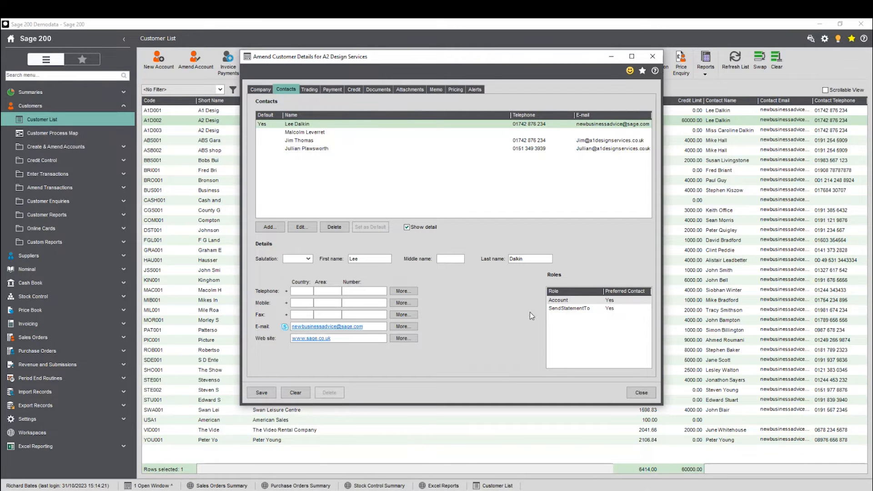
pyautogui.click(574, 302)
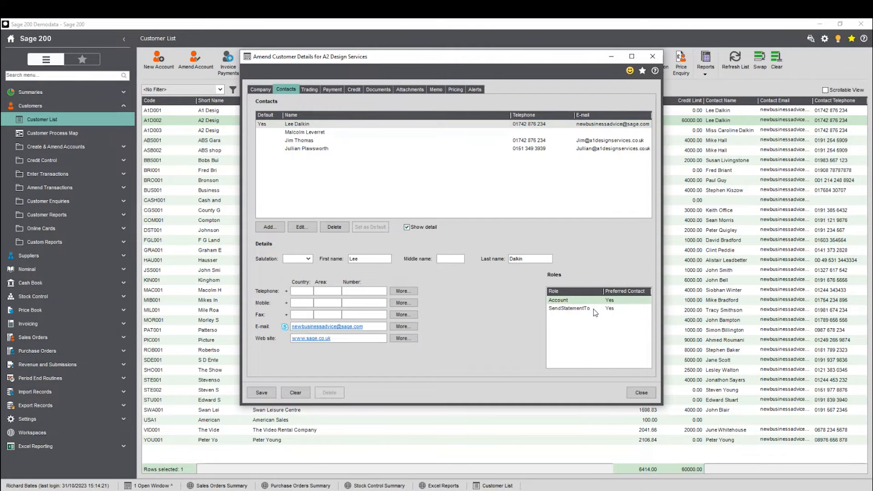
pyautogui.click(579, 311)
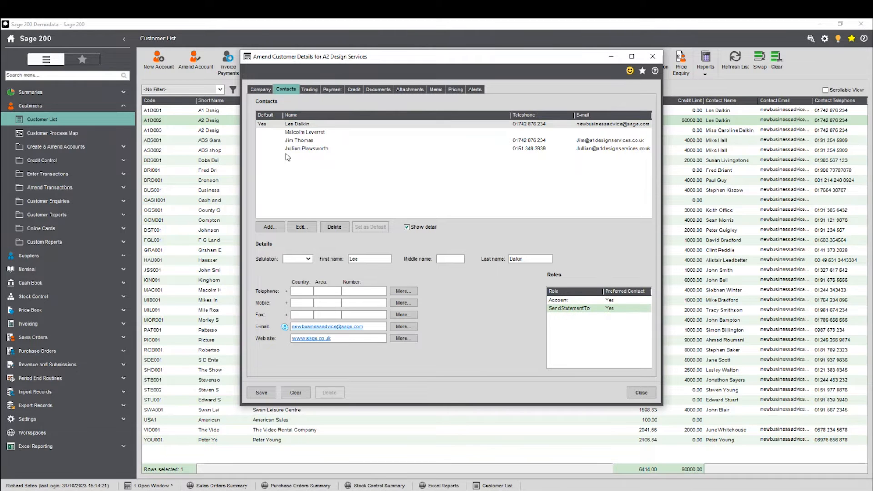
pyautogui.click(302, 139)
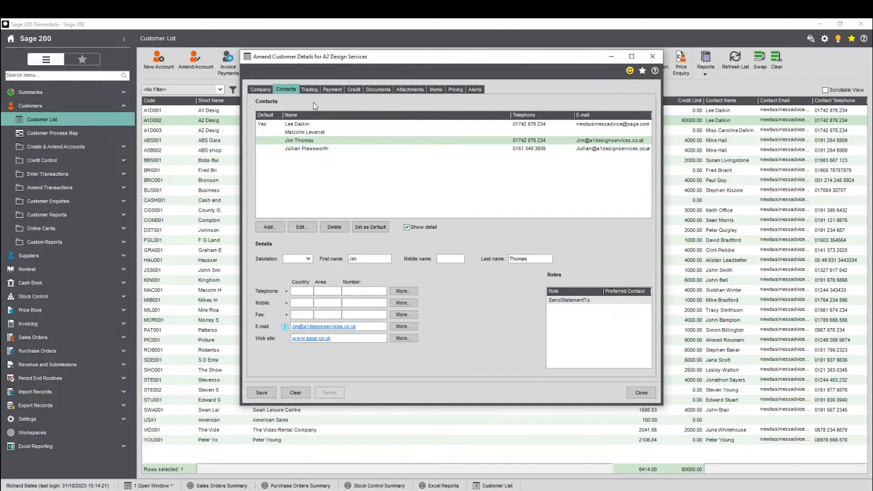
# Examine the account's trading details, including its list of analysis codes and the values offered for Region
pyautogui.click(310, 89)
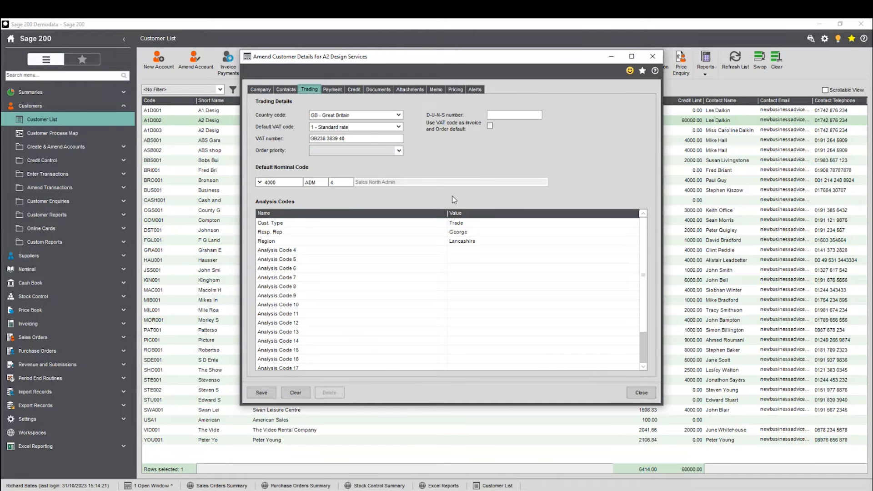
pyautogui.scroll(-2, 317, 304)
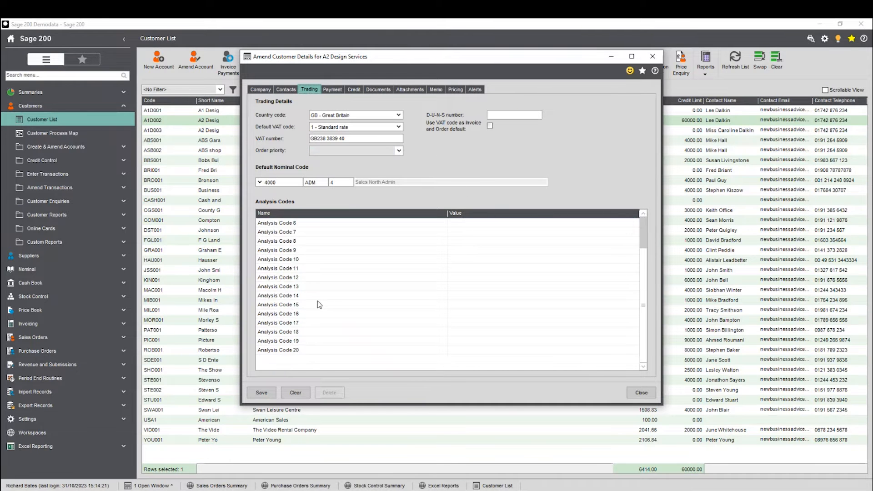
pyautogui.scroll(2, 328, 308)
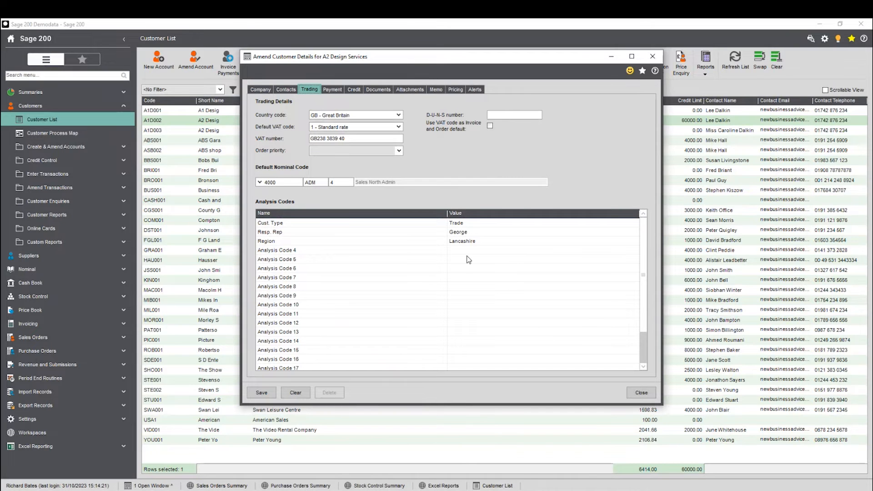
pyautogui.click(283, 227)
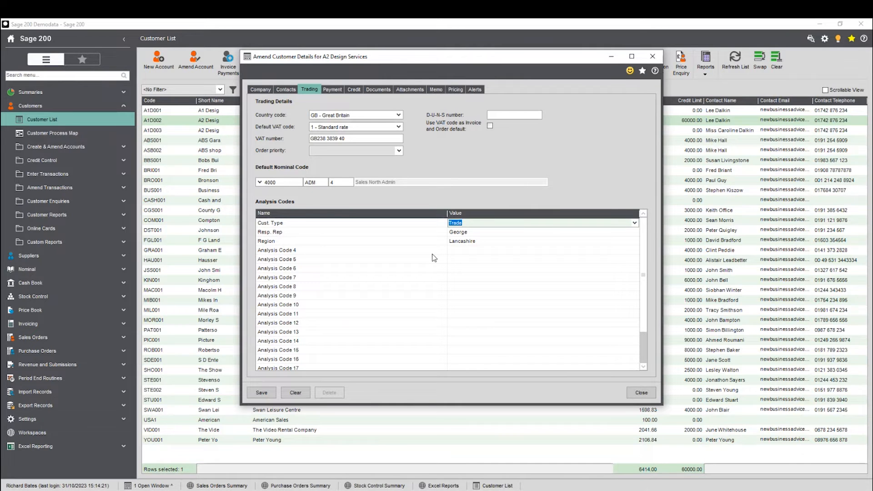
pyautogui.click(499, 242)
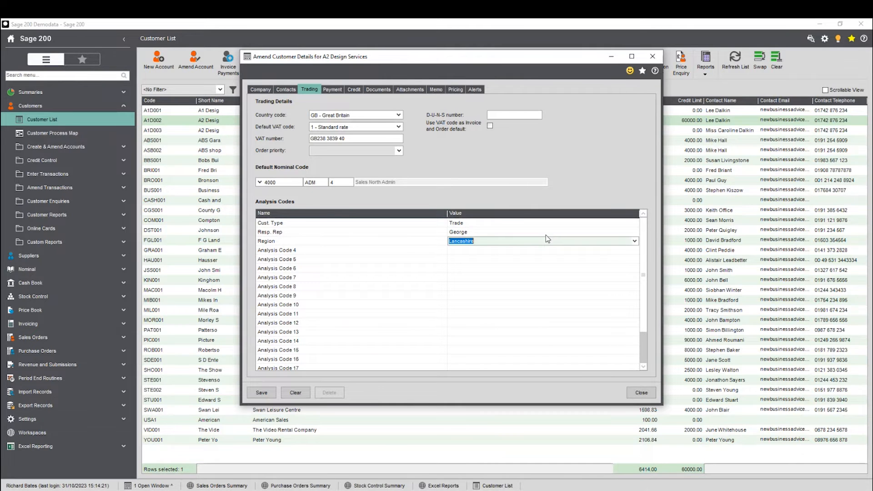
pyautogui.click(634, 242)
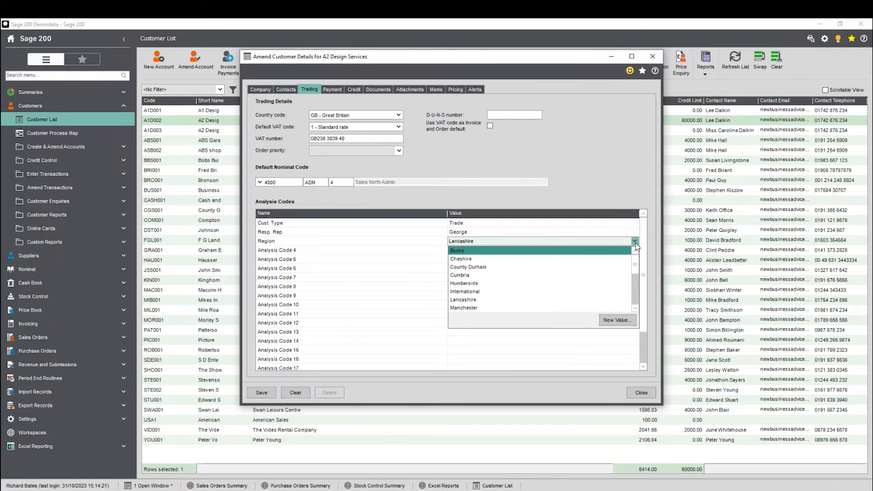
pyautogui.click(635, 242)
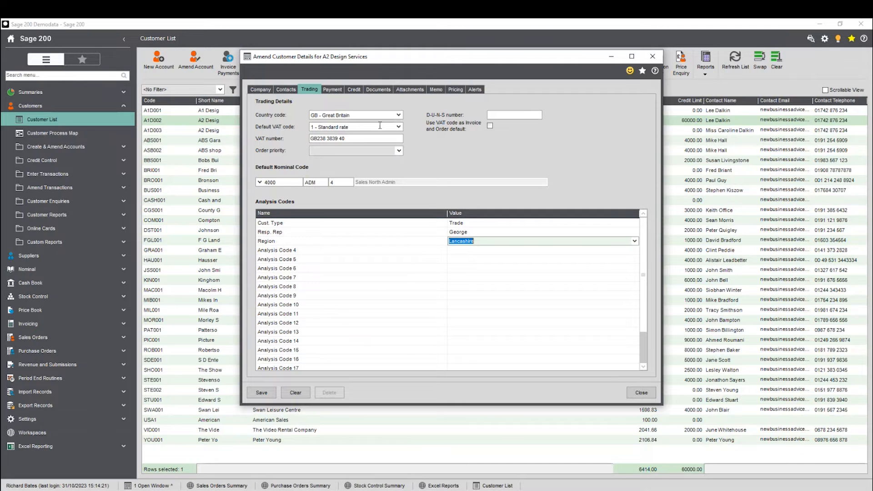
# Review the account's payment terms, credit details and attachment options
pyautogui.click(338, 91)
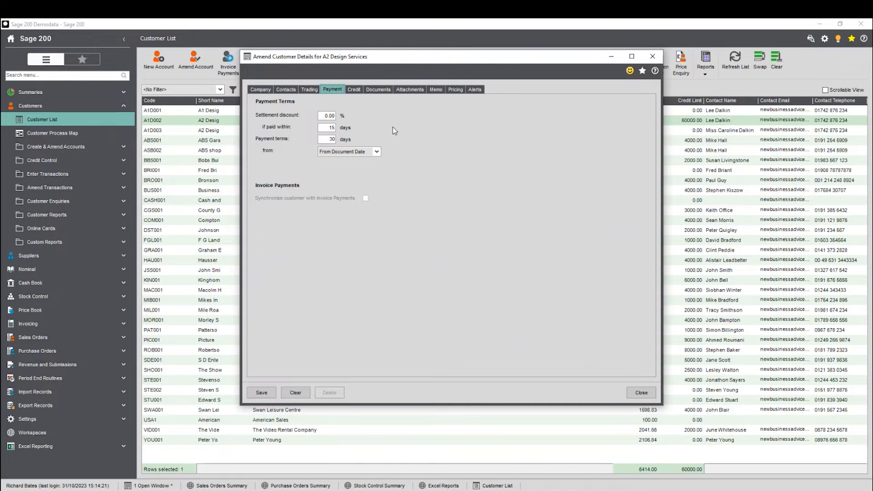
pyautogui.click(355, 90)
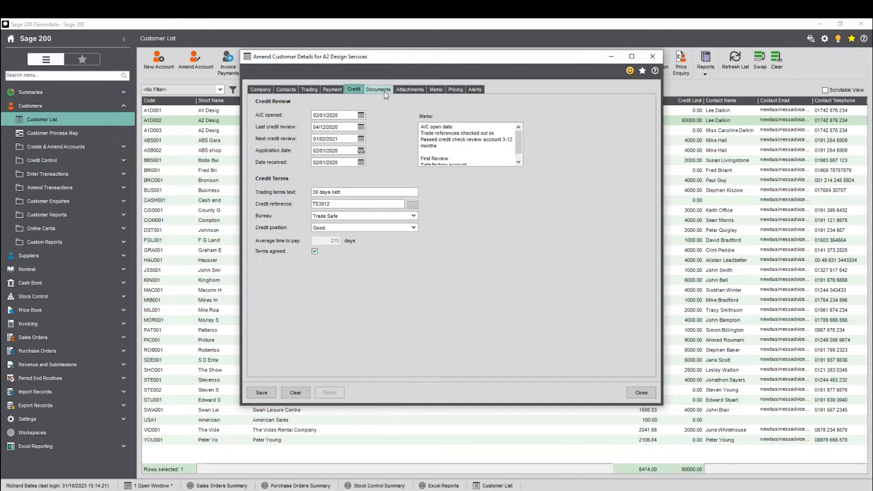
pyautogui.click(409, 89)
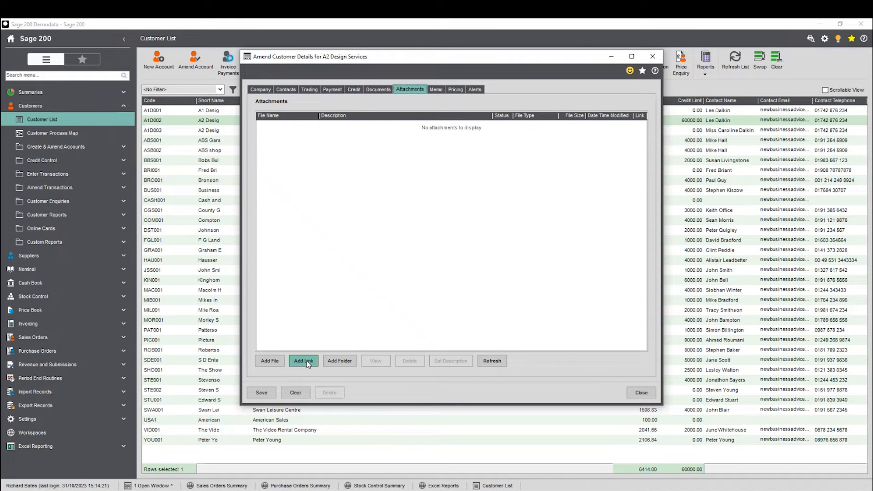
# View the account's existing memo in its editor and leave it without making changes
pyautogui.click(439, 89)
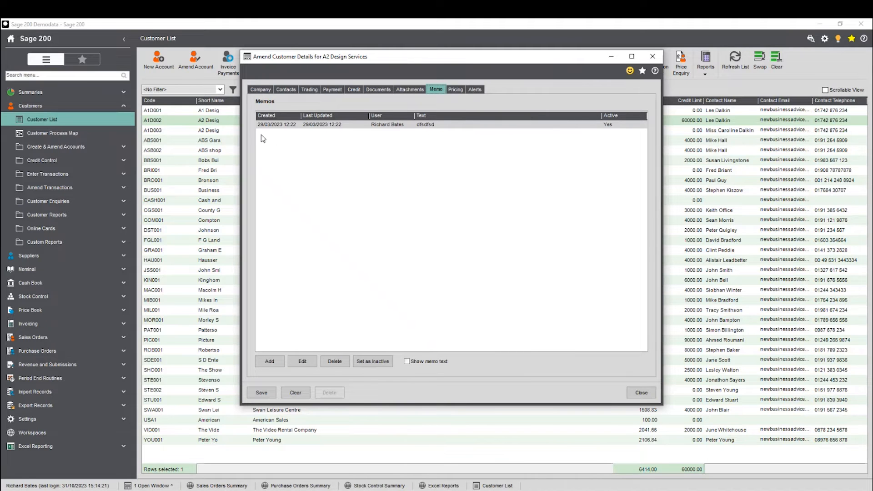
pyautogui.click(380, 126)
pyautogui.click(300, 361)
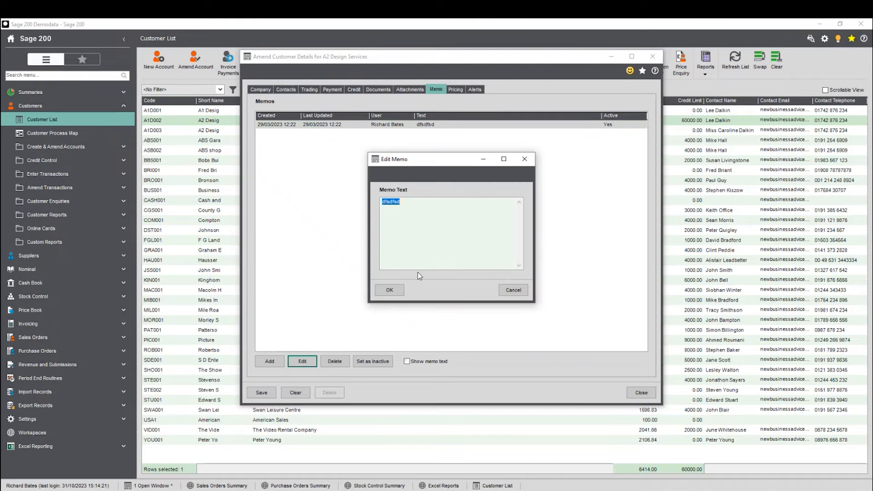
pyautogui.click(518, 290)
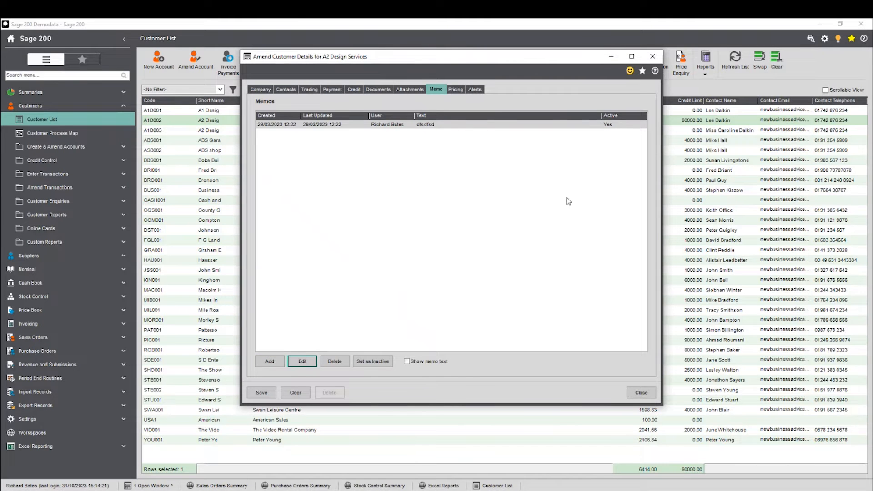
# Review the account's pricing and the settings of its existing customer alert, and close the account details without changes
pyautogui.click(455, 90)
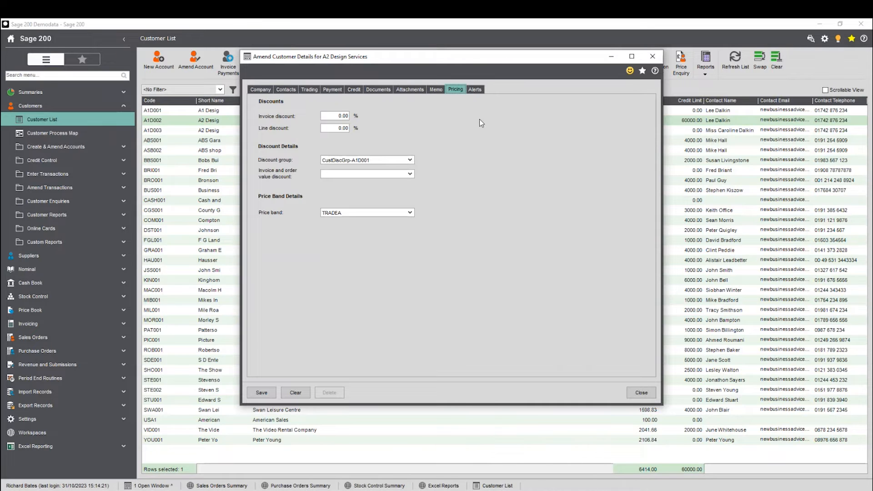
pyautogui.click(476, 89)
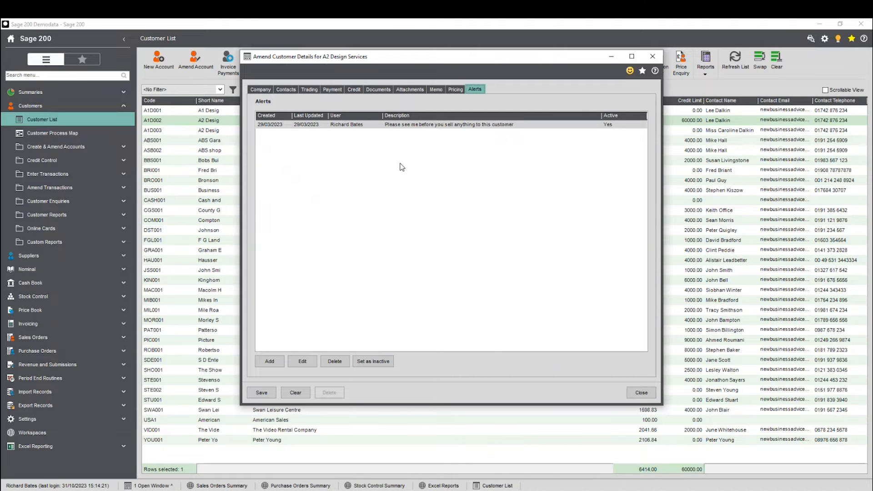
pyautogui.click(319, 127)
pyautogui.click(303, 362)
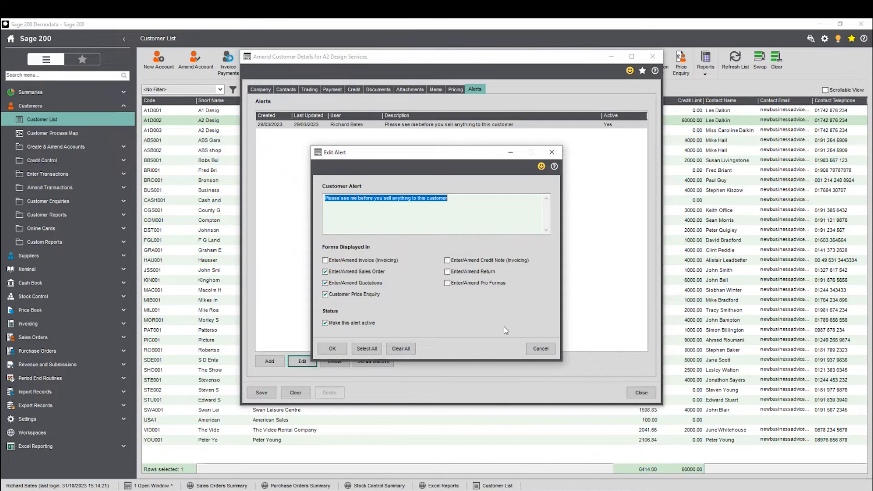
pyautogui.click(539, 349)
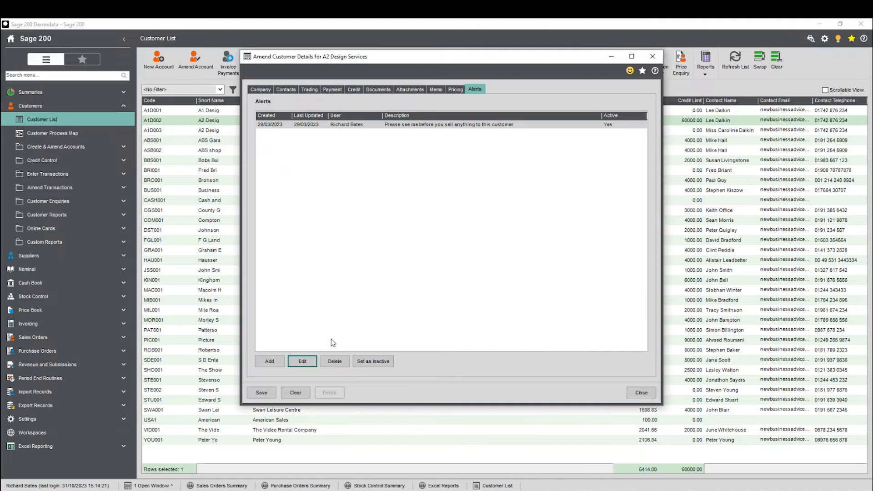
pyautogui.click(641, 392)
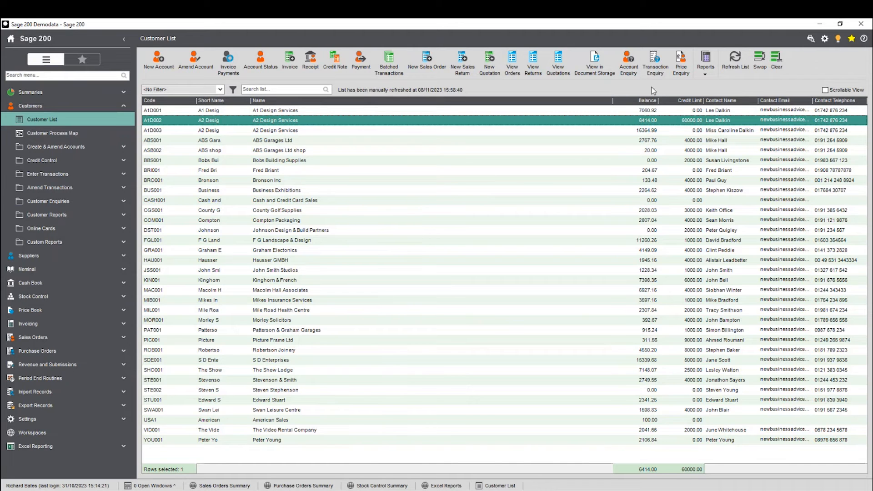
# Open the Transaction Enquiry for A2 Design Services in an enlarged window and select the credit note in its transactions
pyautogui.click(657, 73)
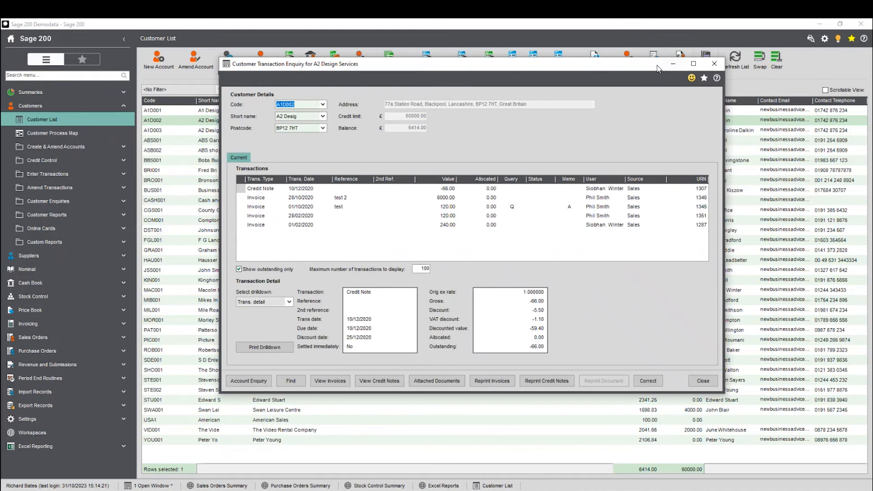
pyautogui.moveTo(657, 69); pyautogui.dragTo(611, 64)
pyautogui.moveTo(679, 390); pyautogui.dragTo(765, 445)
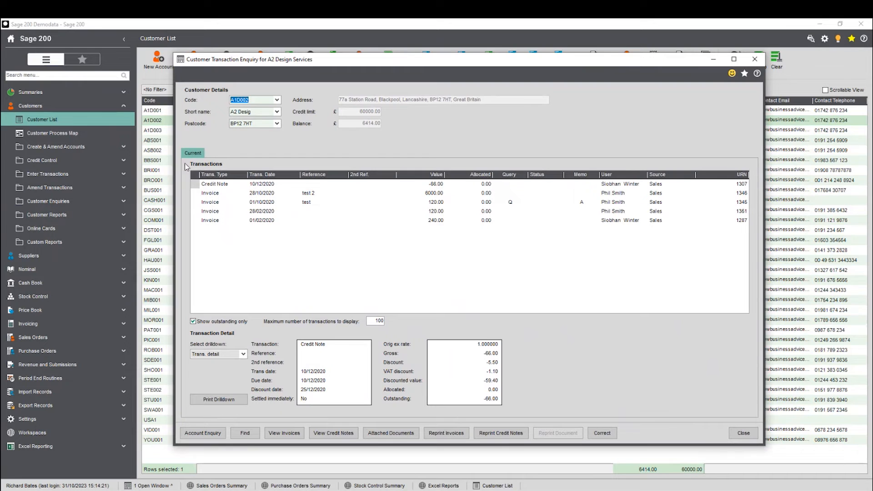
pyautogui.click(223, 187)
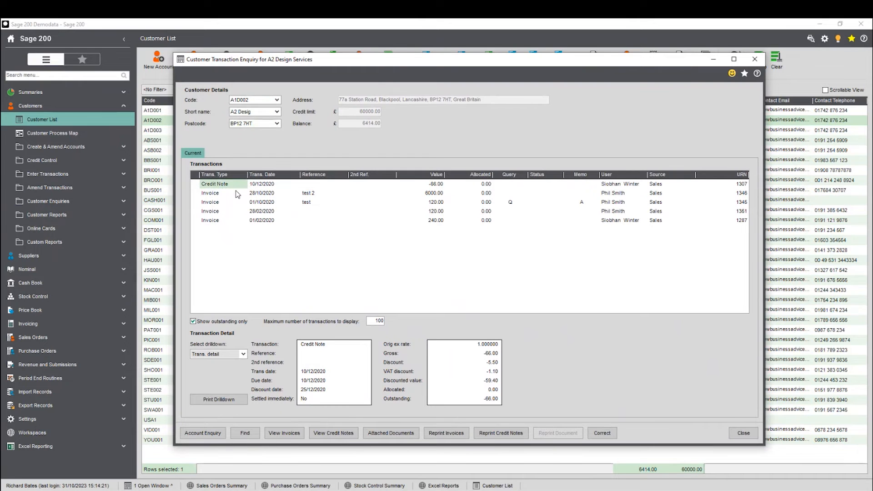
# Review the transaction details of each invoice on the A2 Design Services account
pyautogui.click(216, 194)
pyautogui.click(216, 202)
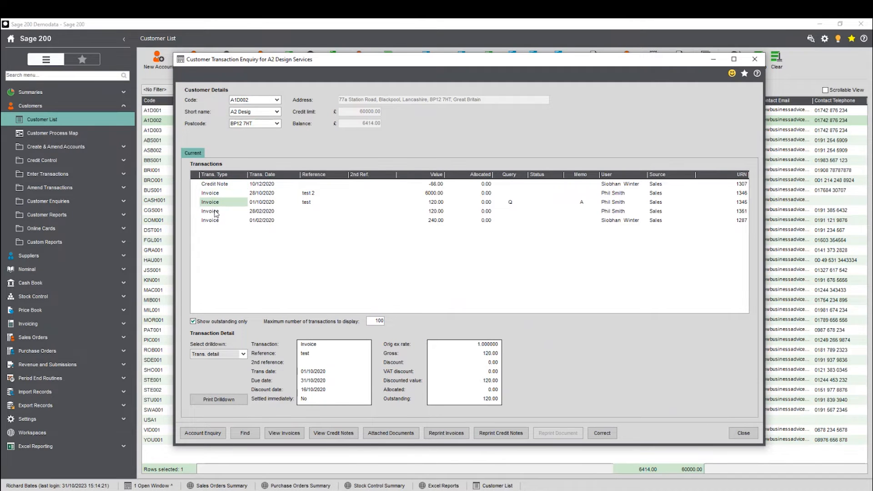
pyautogui.click(216, 212)
pyautogui.click(218, 221)
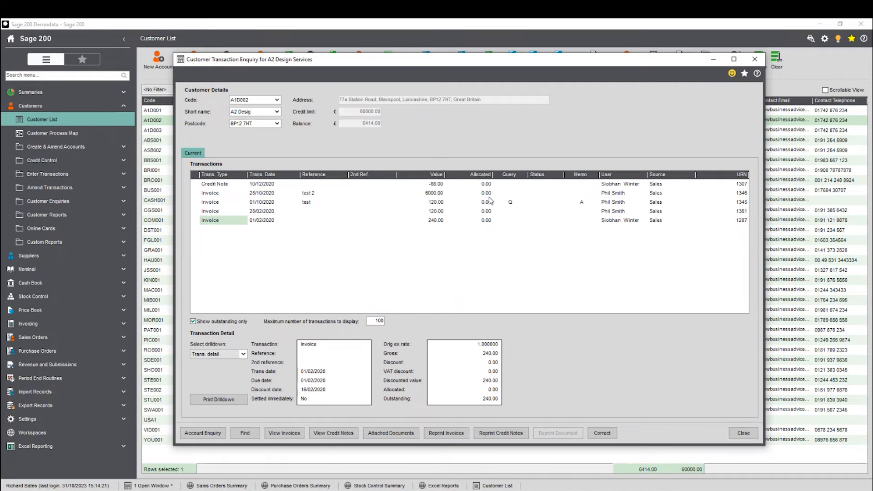
# Enter query flag D on the invoice with reference test 2 and clear the flag again
pyautogui.click(512, 204)
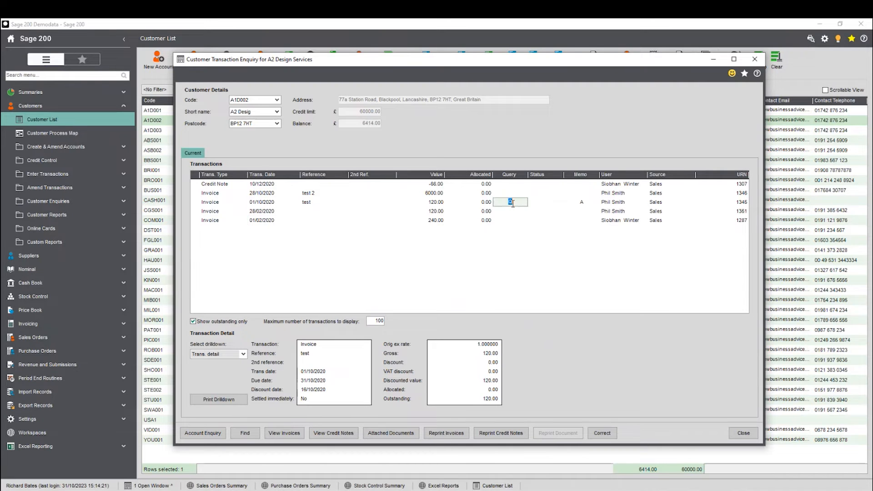
pyautogui.write('D')
pyautogui.doubleClick(519, 194)
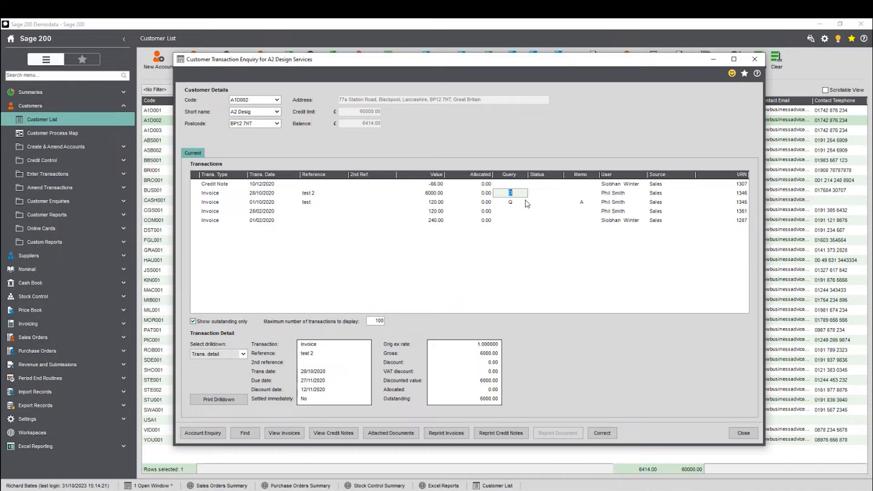
pyautogui.press('Delete')
pyautogui.click(518, 211)
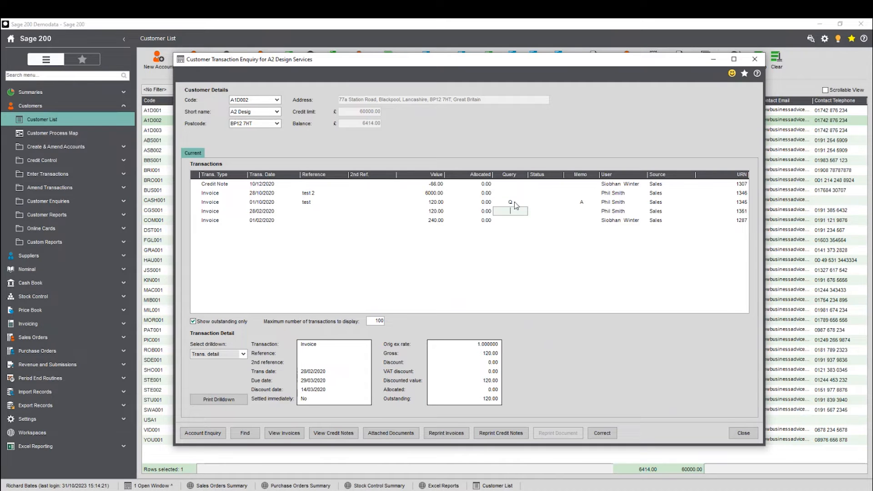
pyautogui.click(518, 193)
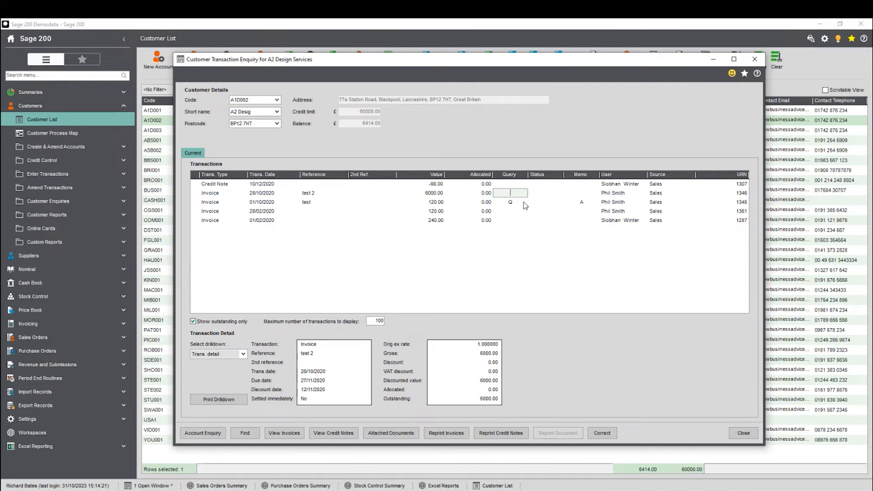
# Review the memos of the invoice with reference test, dated 01/10/2020, using the Memo drilldown
pyautogui.click(585, 194)
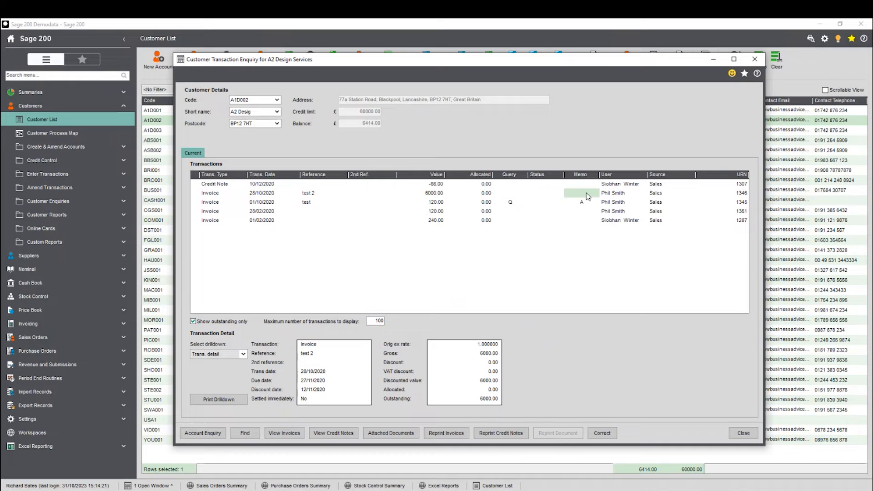
pyautogui.click(589, 203)
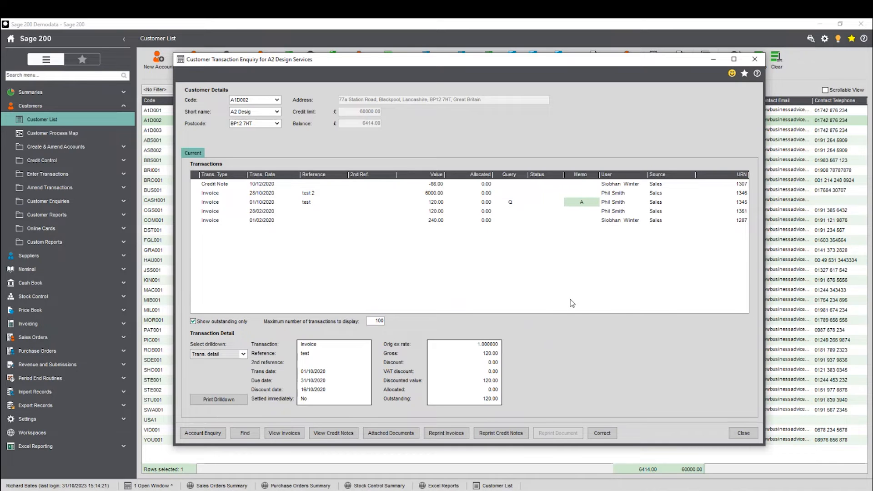
pyautogui.click(219, 355)
pyautogui.click(222, 354)
pyautogui.click(218, 355)
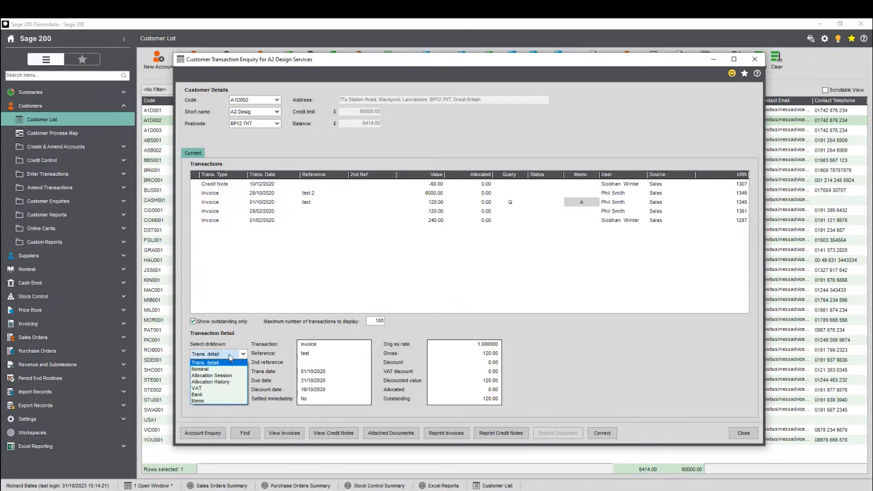
pyautogui.click(216, 400)
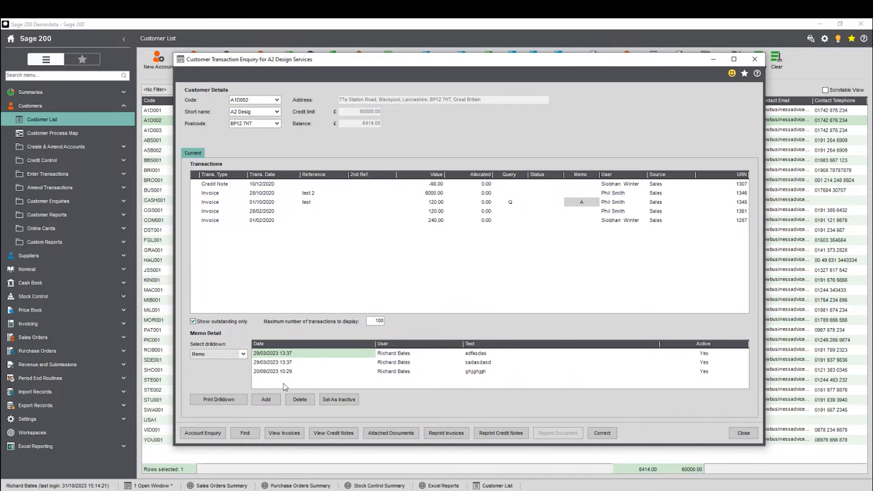
pyautogui.click(302, 364)
pyautogui.click(288, 372)
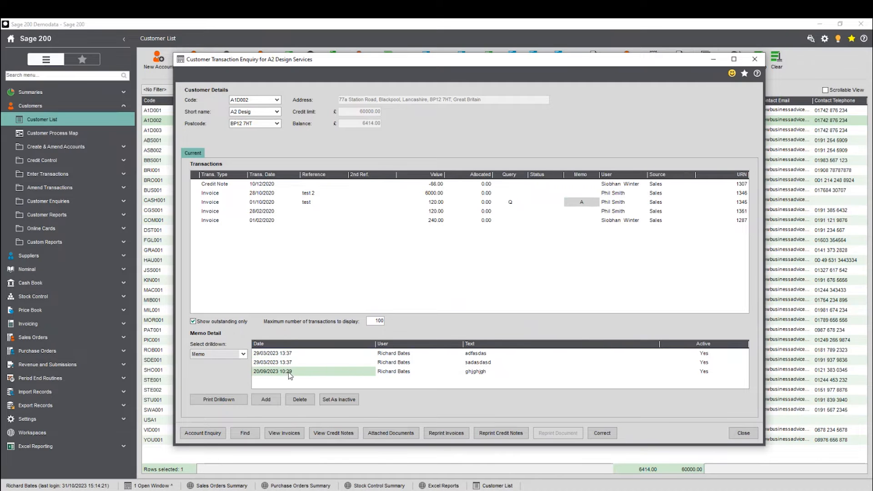
pyautogui.click(294, 354)
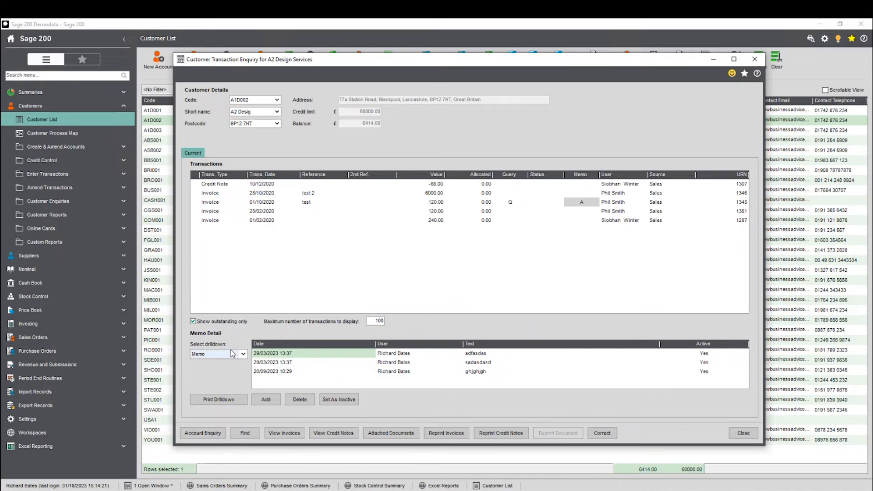
# View all of the customer's transactions, including settled ones, and limit the list to outstanding ones again
pyautogui.click(213, 205)
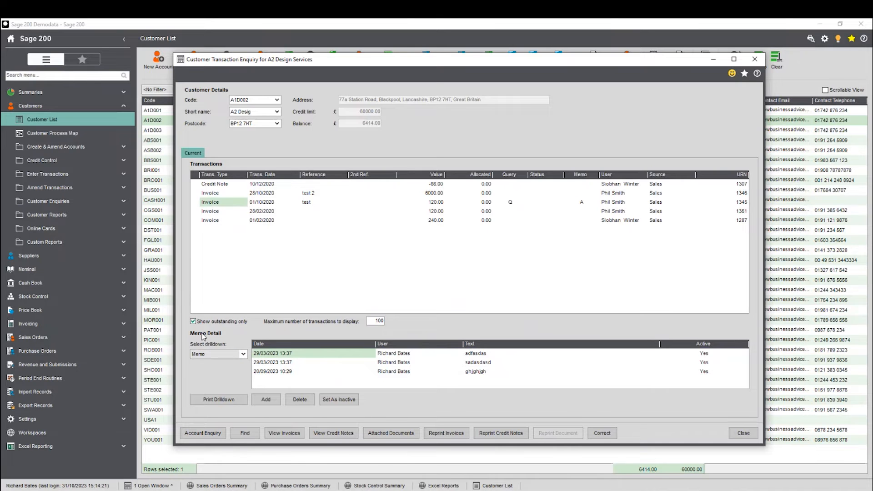
pyautogui.click(223, 323)
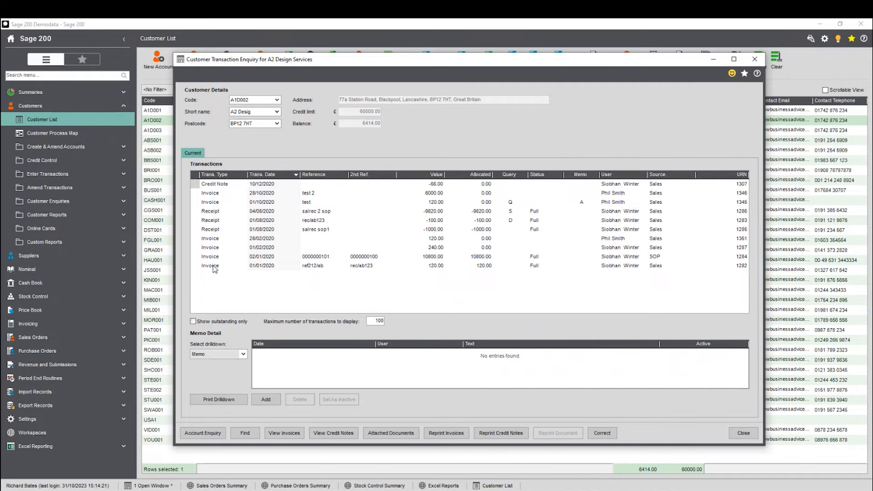
pyautogui.click(221, 323)
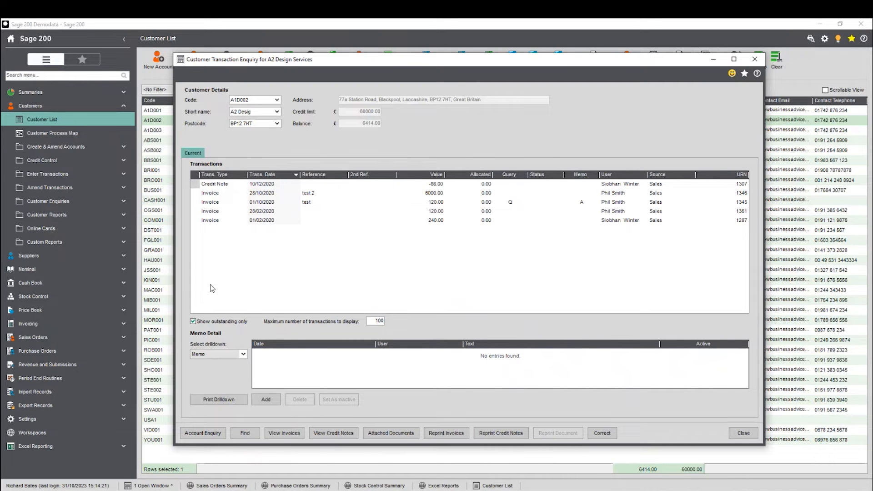
# Set the drilldown to Trans. detail and compare the invoices' details, ending on the one with reference test
pyautogui.click(243, 357)
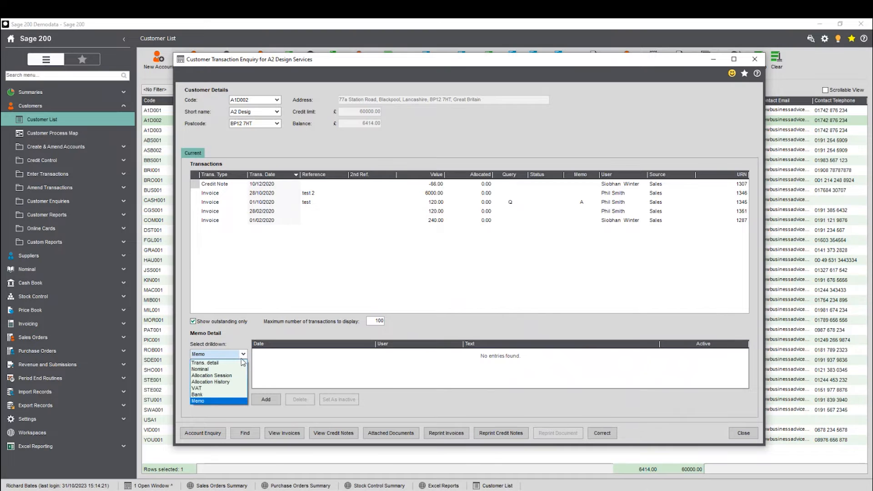
pyautogui.click(237, 363)
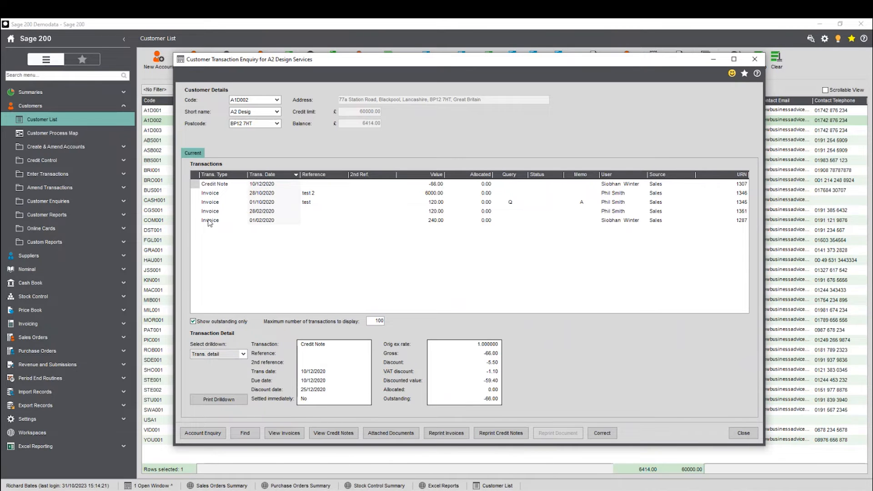
pyautogui.click(209, 203)
pyautogui.click(211, 194)
pyautogui.click(213, 204)
pyautogui.click(212, 220)
pyautogui.click(213, 211)
pyautogui.click(218, 203)
pyautogui.click(220, 212)
pyautogui.click(218, 202)
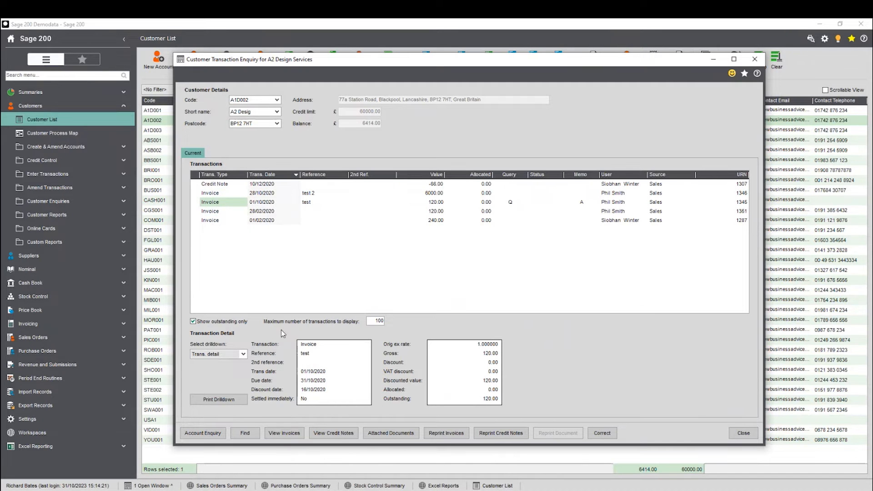
# Review the Nominal, Allocation Session and Allocation History drilldowns of the invoice with reference test
pyautogui.click(242, 355)
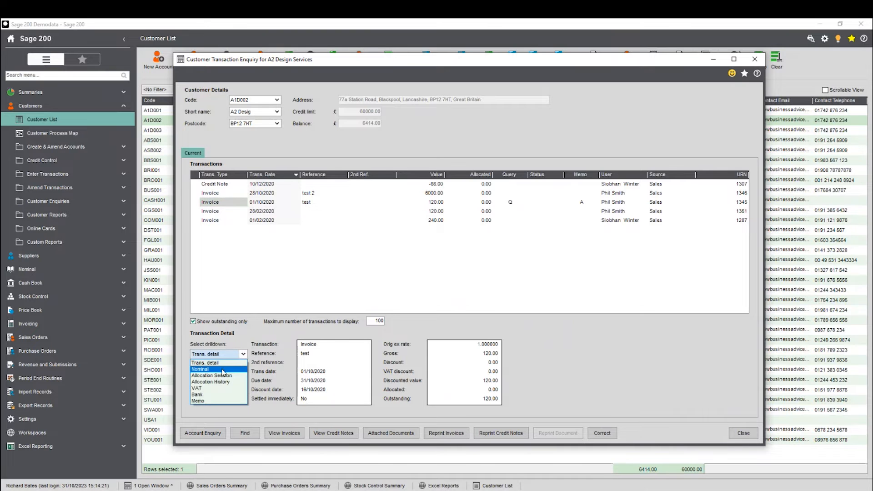
pyautogui.click(223, 374)
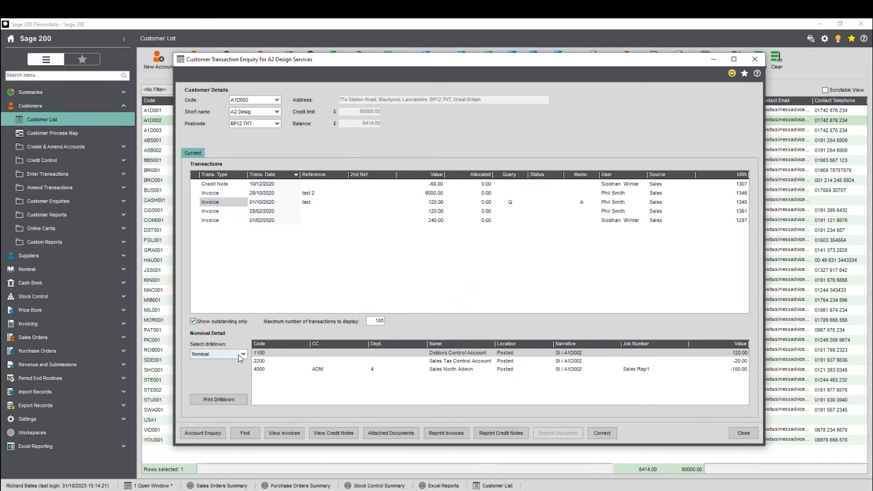
pyautogui.click(238, 356)
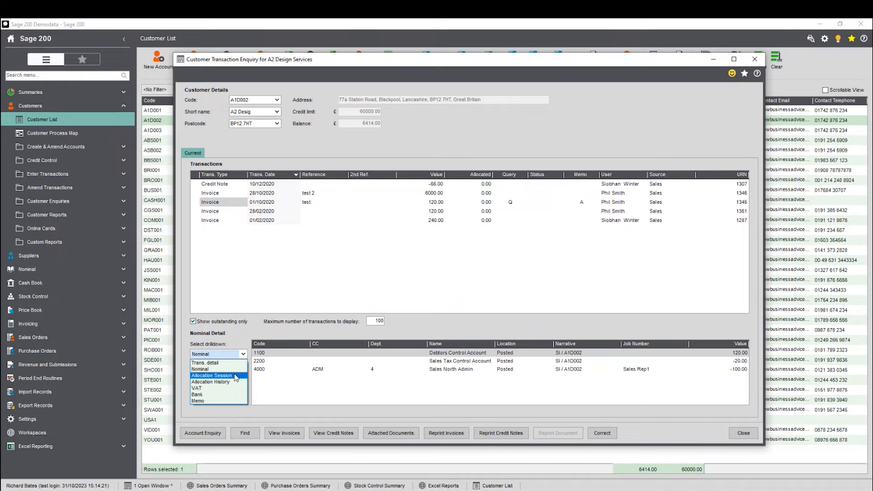
pyautogui.click(236, 378)
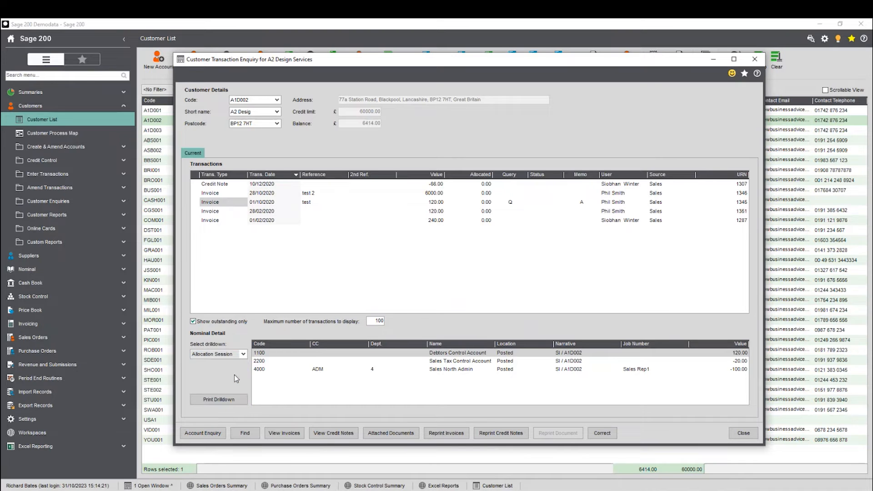
pyautogui.click(238, 356)
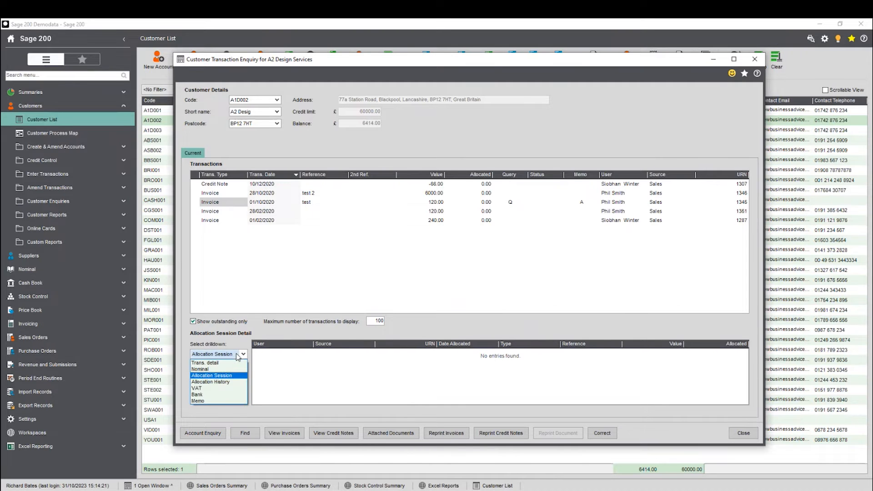
pyautogui.click(231, 382)
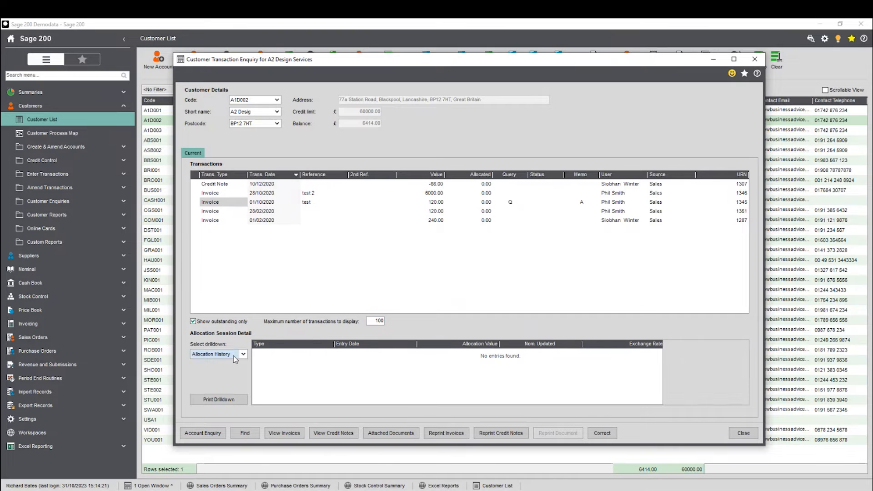
# Review the invoice's VAT and Bank drilldowns, return to Trans. detail and close the transaction enquiry
pyautogui.click(234, 356)
pyautogui.click(212, 388)
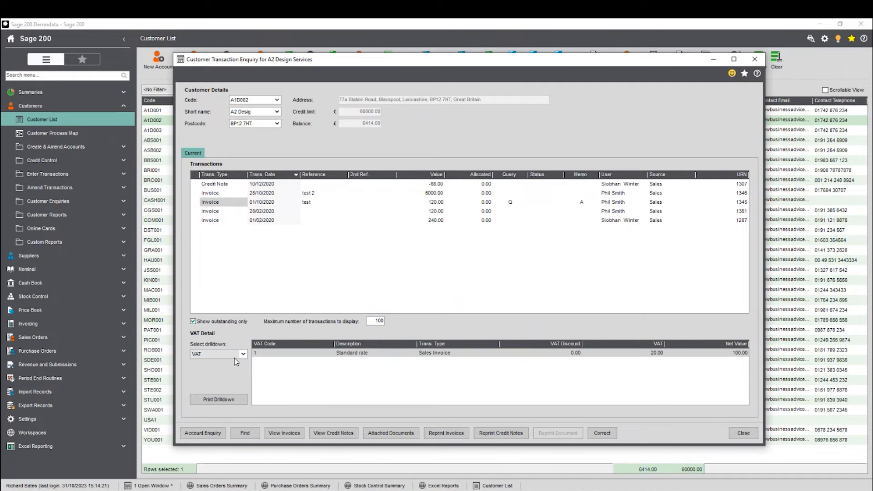
pyautogui.click(234, 356)
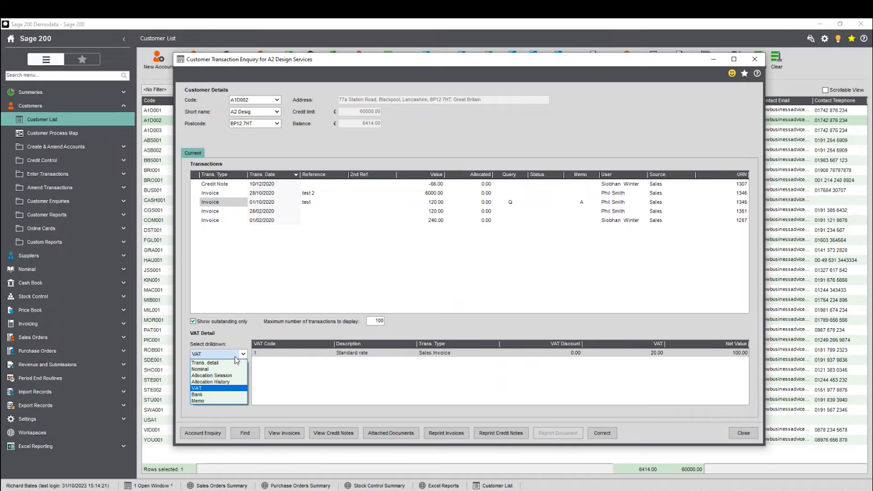
pyautogui.click(214, 395)
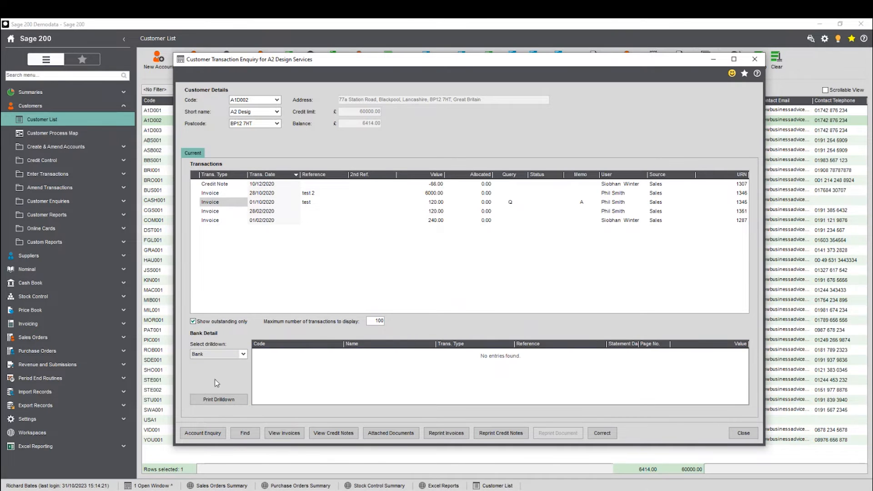
pyautogui.click(225, 354)
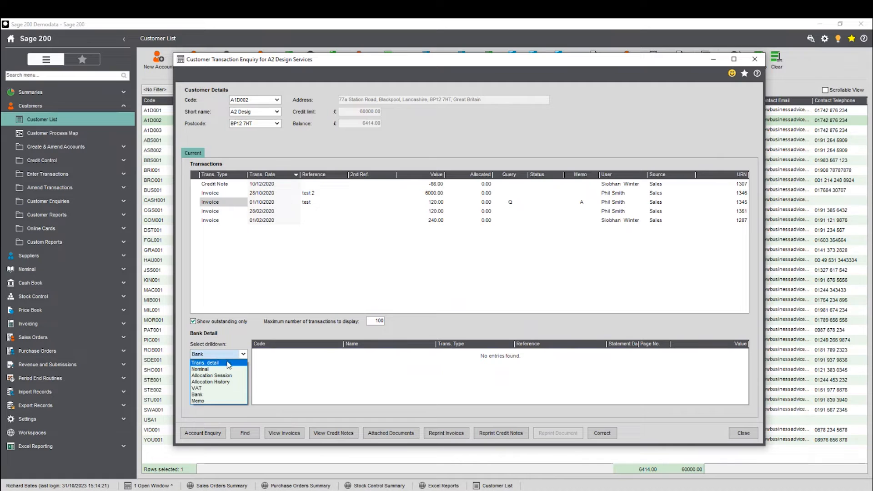
pyautogui.click(227, 364)
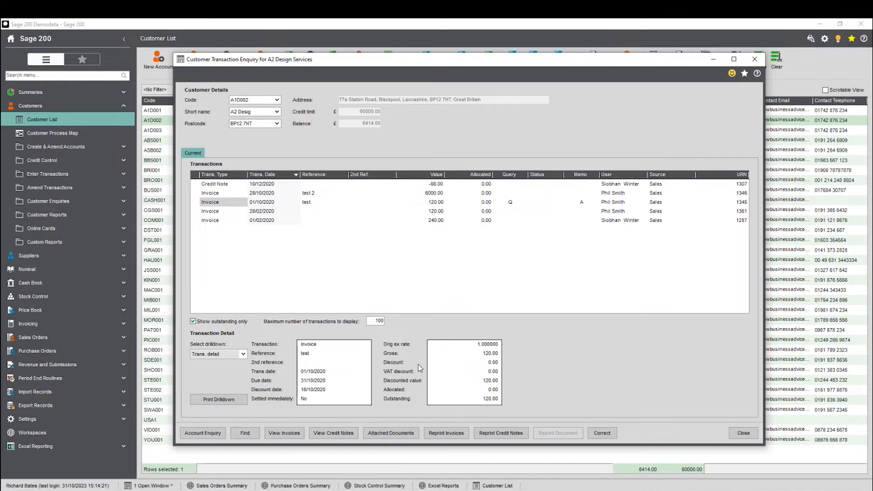
pyautogui.click(744, 433)
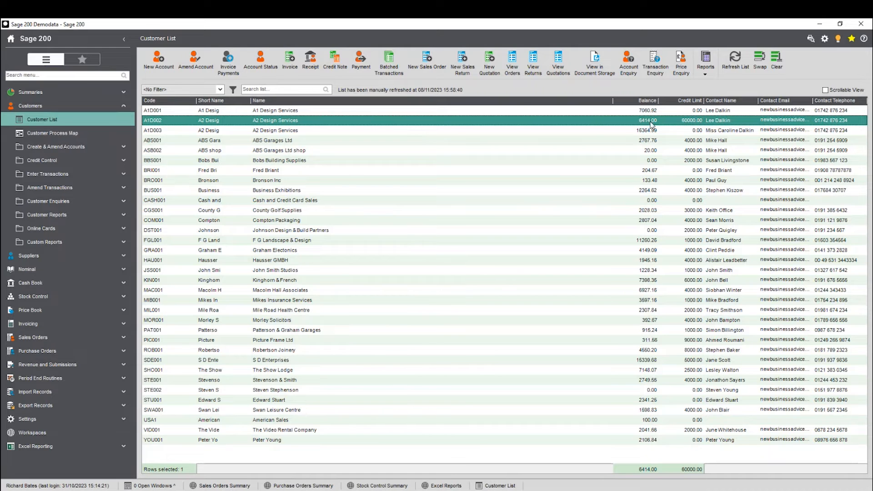
# Look through the reports available from the Customer List and the report and column options for A2 Design Services
pyautogui.click(708, 76)
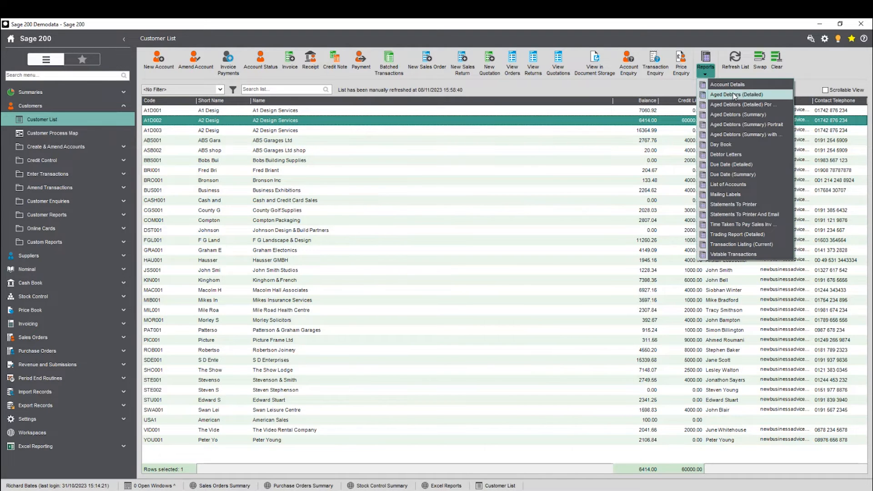
pyautogui.click(273, 123)
pyautogui.rightClick(274, 123)
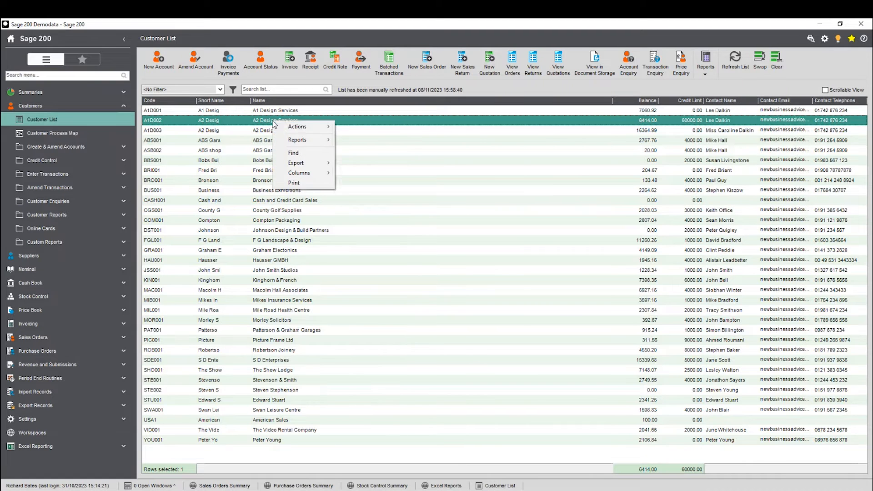
pyautogui.moveTo(301, 140)
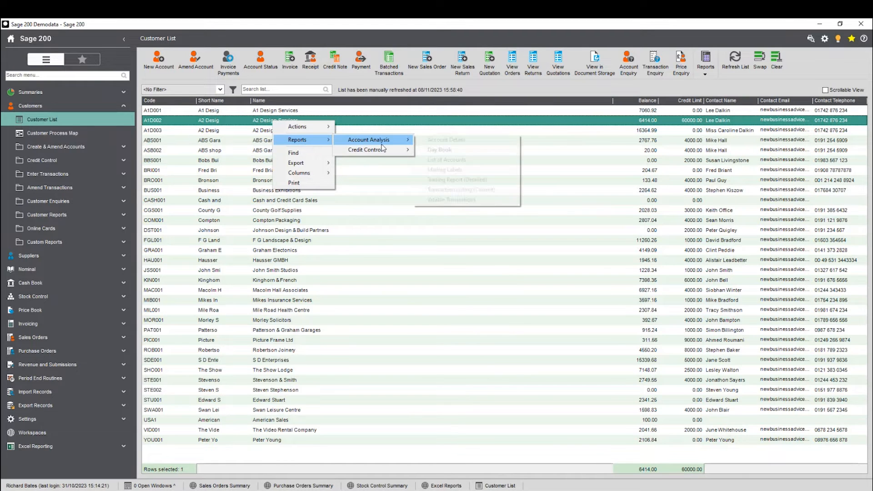
pyautogui.moveTo(382, 149)
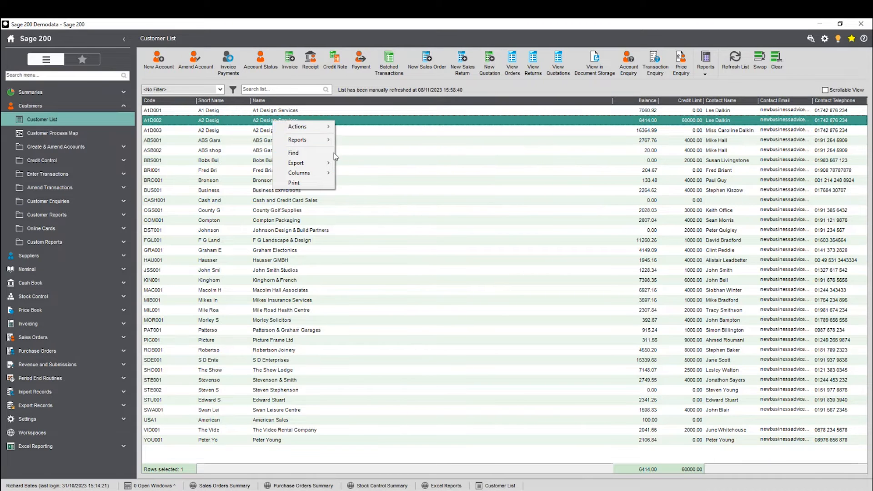
pyautogui.moveTo(306, 176)
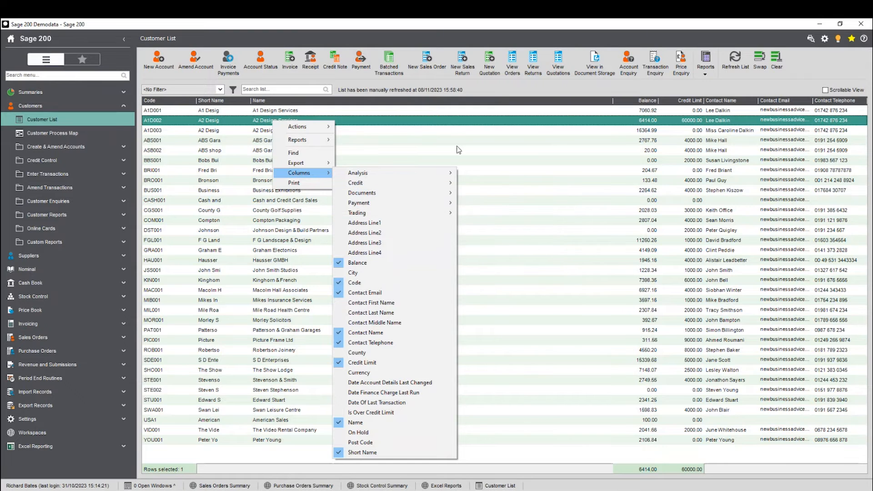
# Export the customers from the first A2 Design Services through F G Landscape & Design to Excel, and return to the Customer List
pyautogui.click(418, 119)
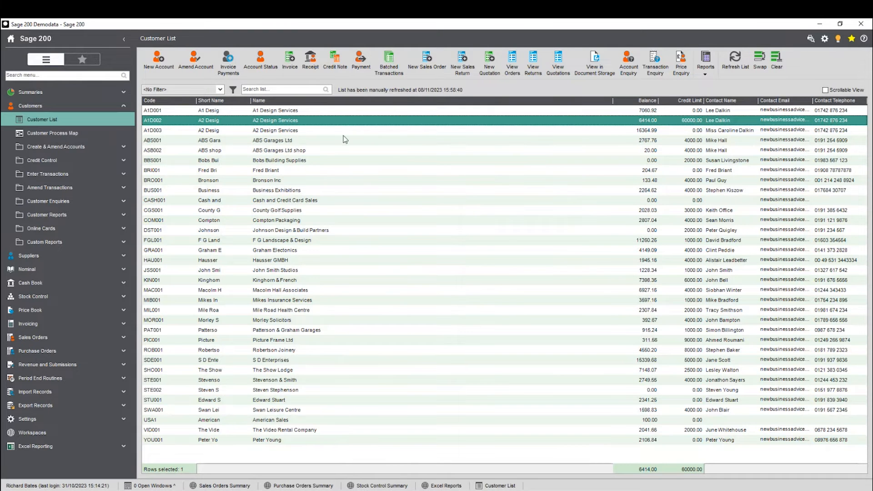
pyautogui.keyDown('shift'); pyautogui.click(290, 243); pyautogui.keyUp('shift')
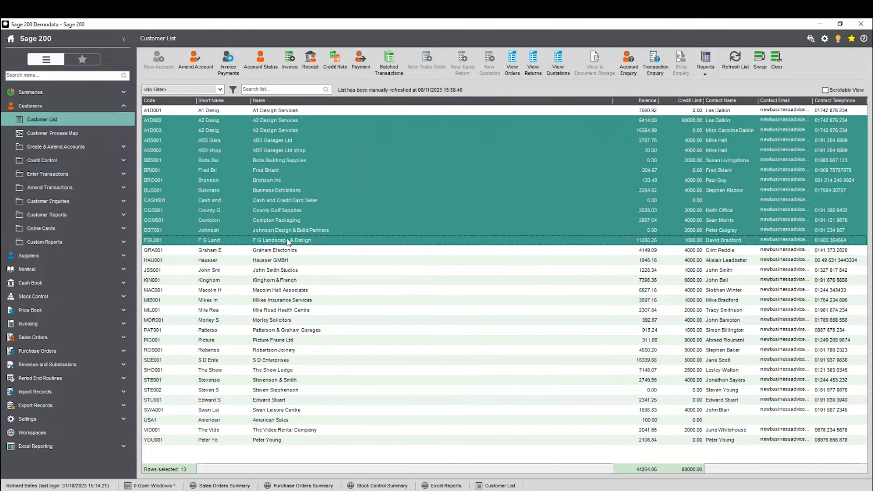
pyautogui.rightClick(257, 144)
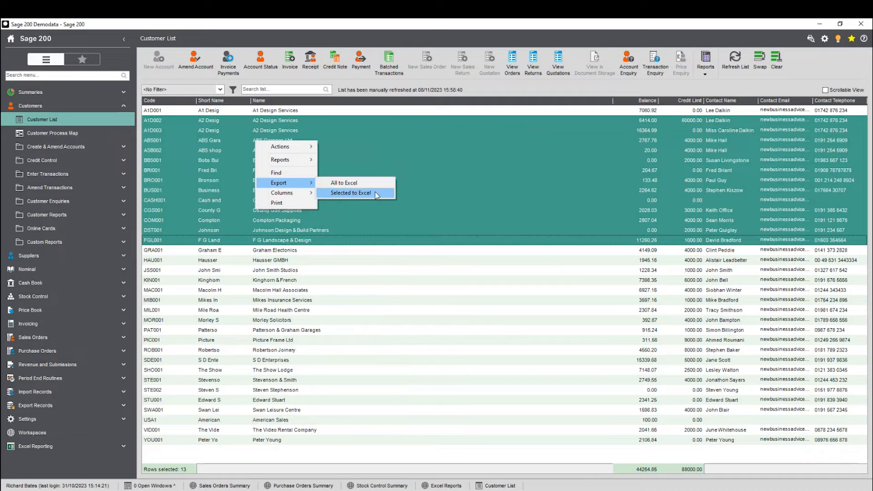
pyautogui.click(375, 194)
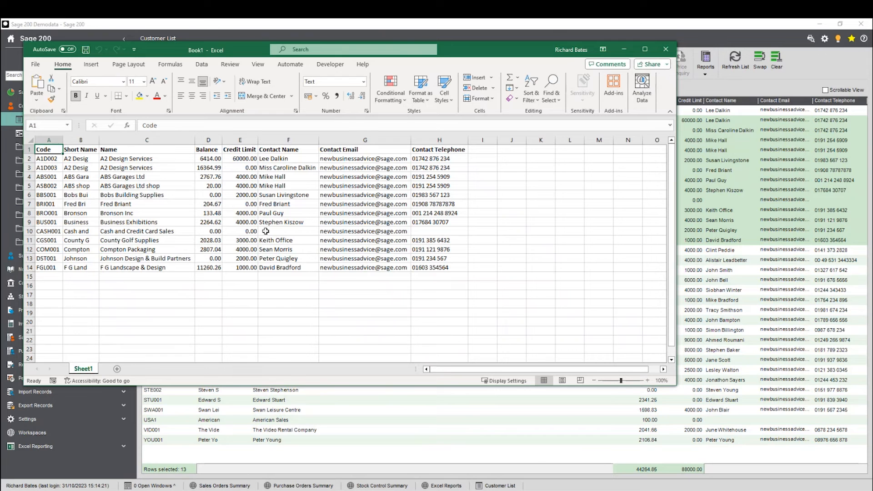
pyautogui.click(285, 218)
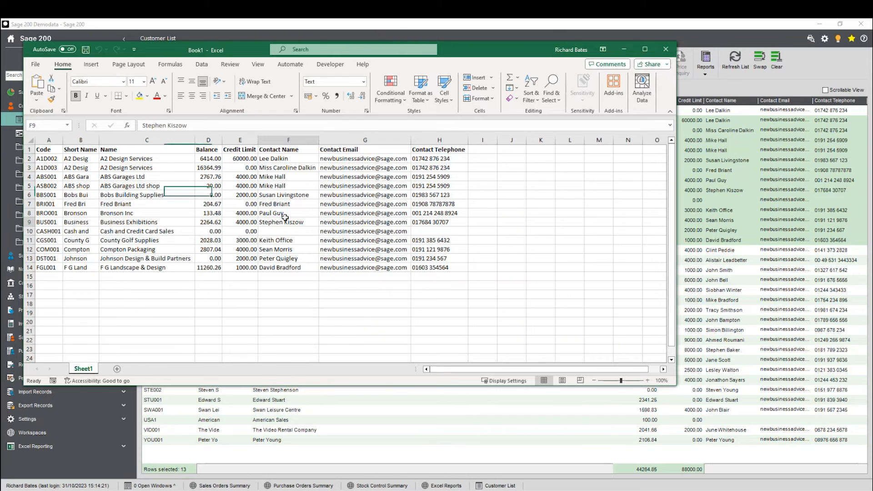
pyautogui.click(725, 206)
# Open the transaction enquiry for ABS Garages Ltd and export all of its transactions to Excel
pyautogui.click(413, 142)
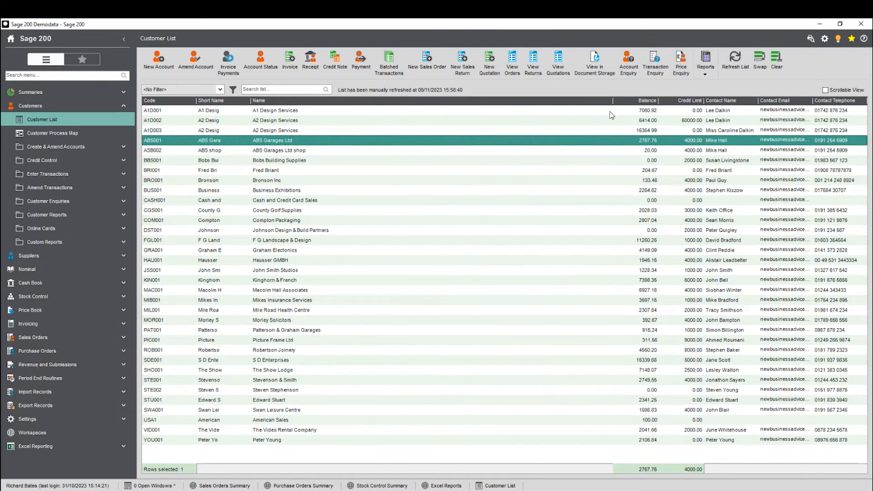
pyautogui.click(654, 73)
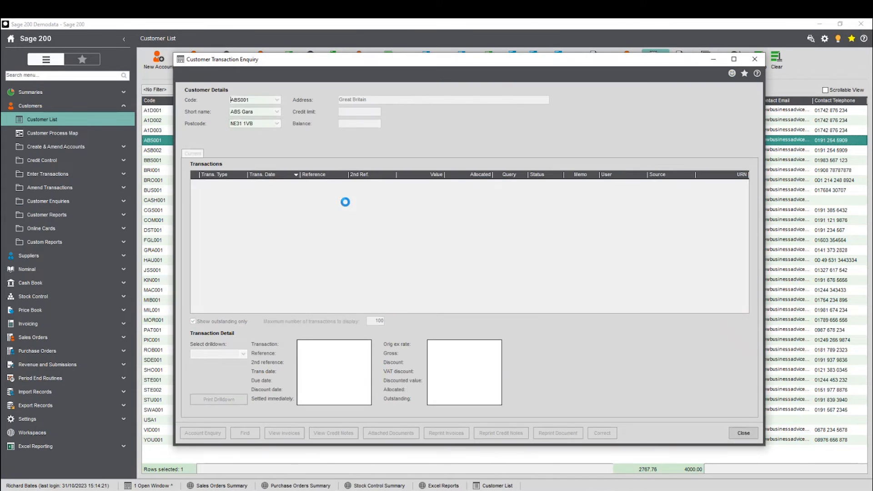
pyautogui.rightClick(270, 187)
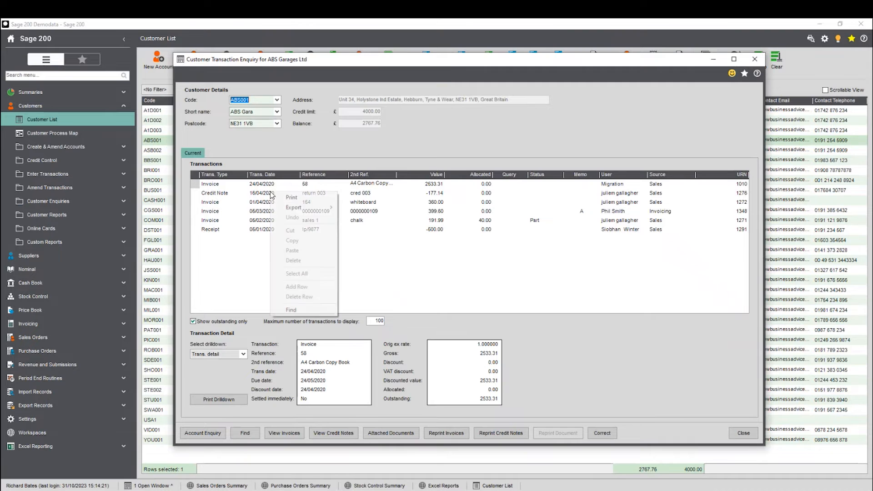
pyautogui.moveTo(321, 208)
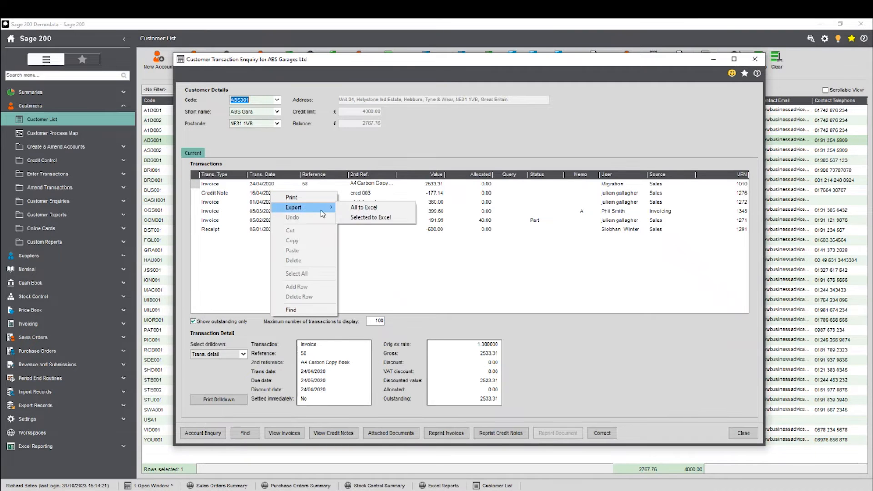
pyautogui.click(375, 209)
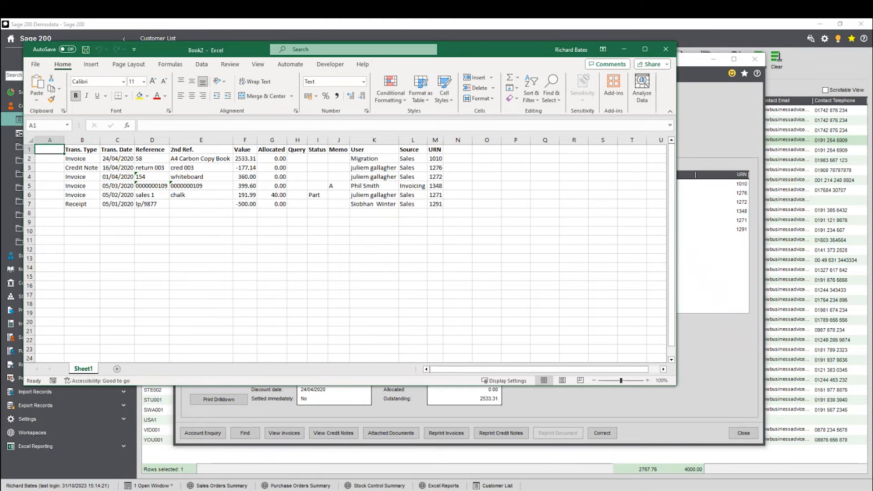
# Minimise the exported Excel workbooks and close the ABS Garages Ltd transaction enquiry
pyautogui.click(404, 490)
pyautogui.click(625, 54)
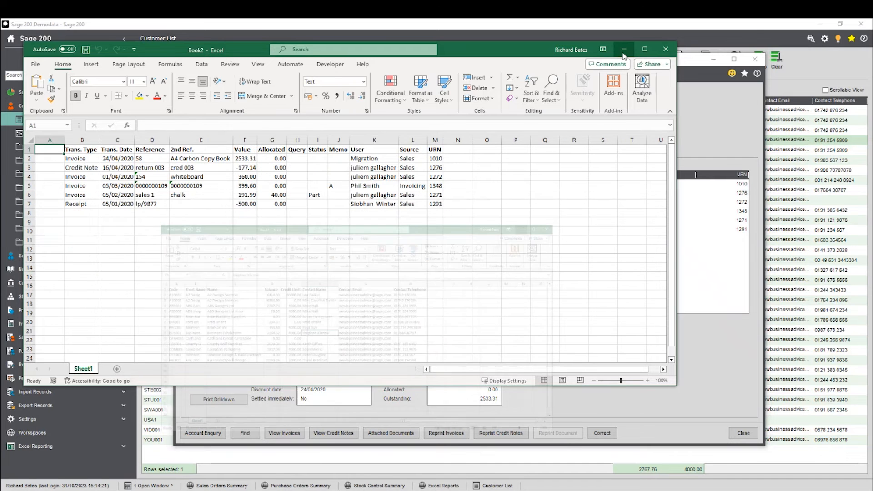
pyautogui.click(624, 53)
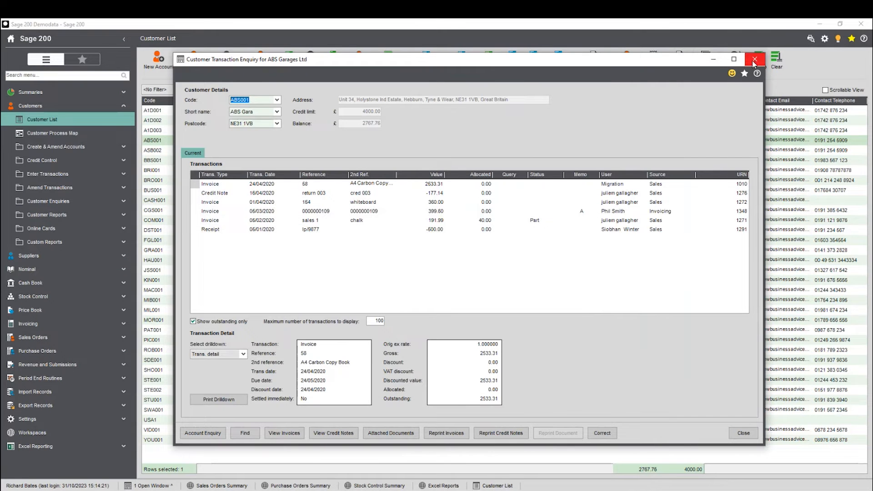
pyautogui.press('Escape')
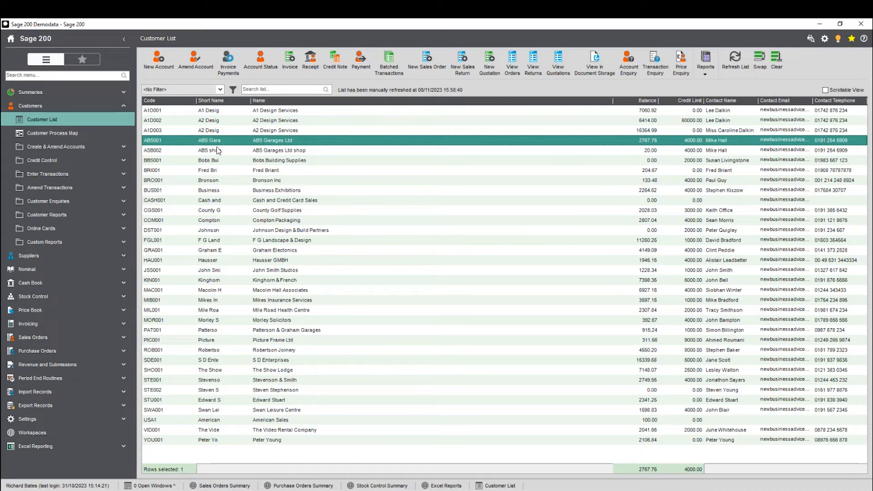
# Open the Supplier List and look through the reports available from it
pyautogui.click(62, 106)
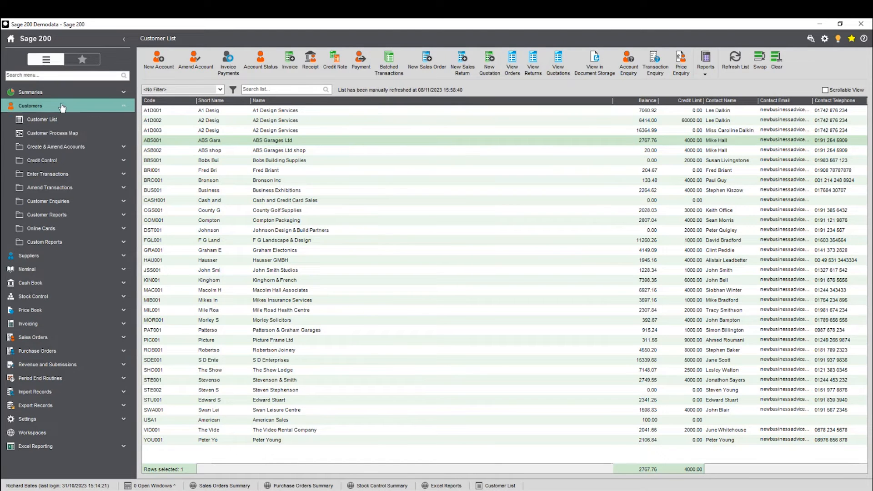
pyautogui.click(93, 119)
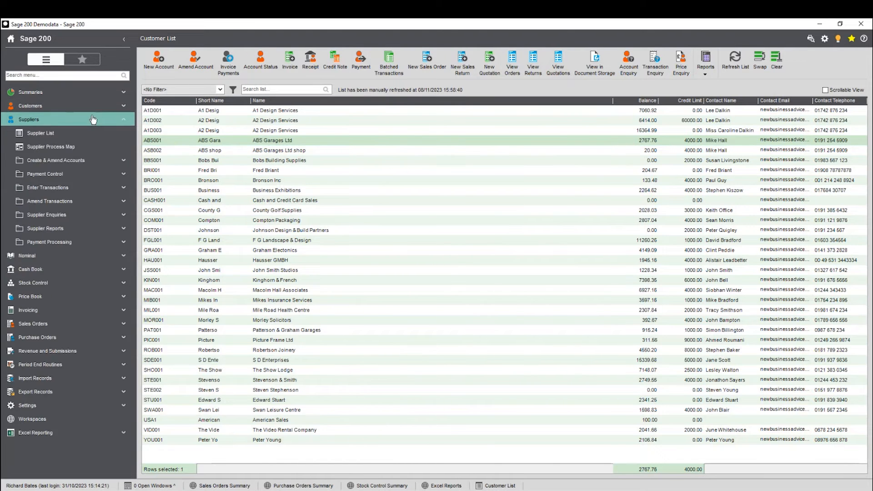
pyautogui.click(76, 136)
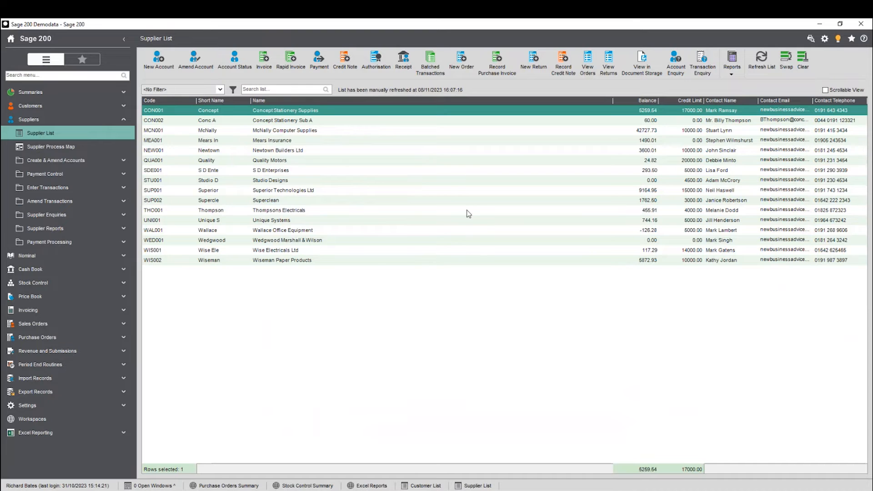
pyautogui.click(733, 73)
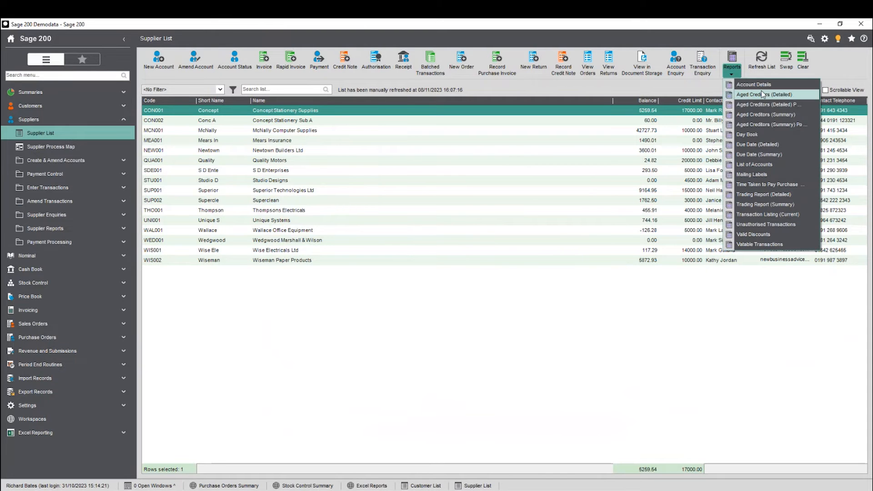
pyautogui.click(360, 132)
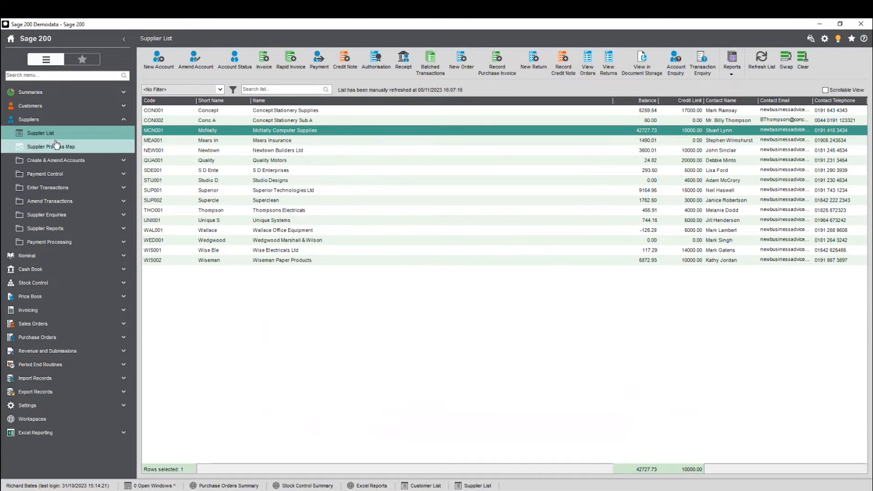
# Open the Sales Order List and apply the saved filter named 1
pyautogui.click(50, 123)
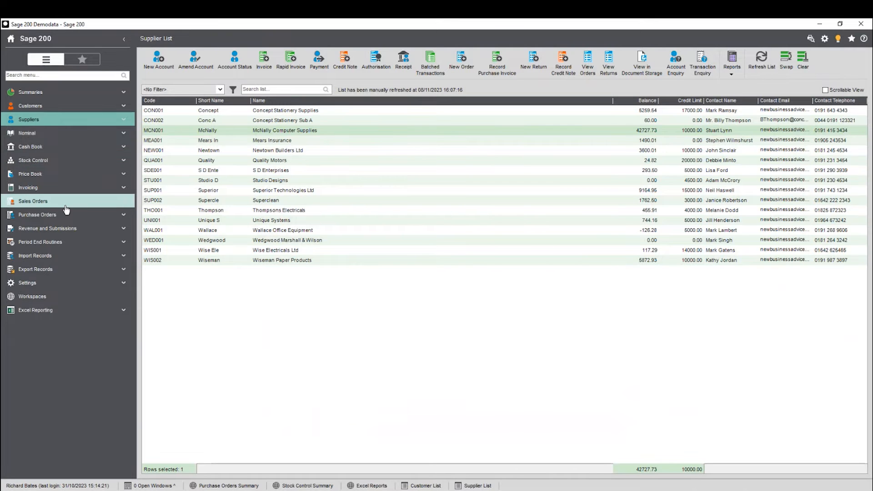
pyautogui.click(83, 201)
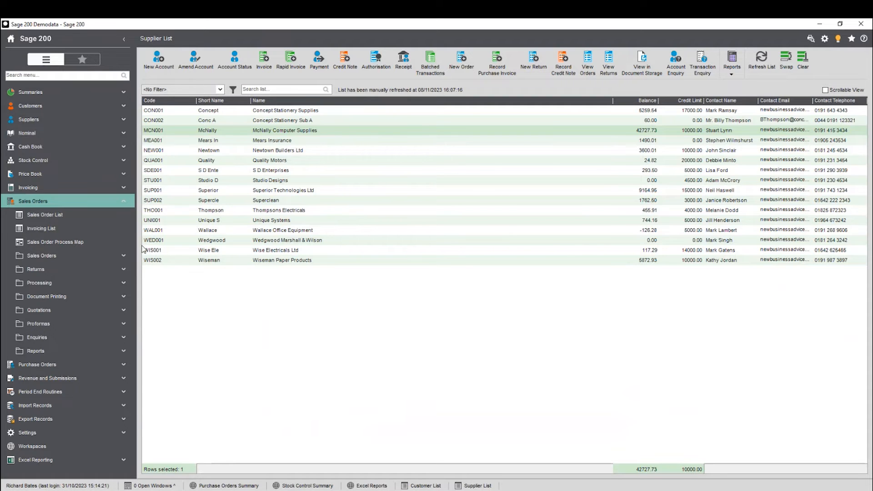
pyautogui.click(21, 216)
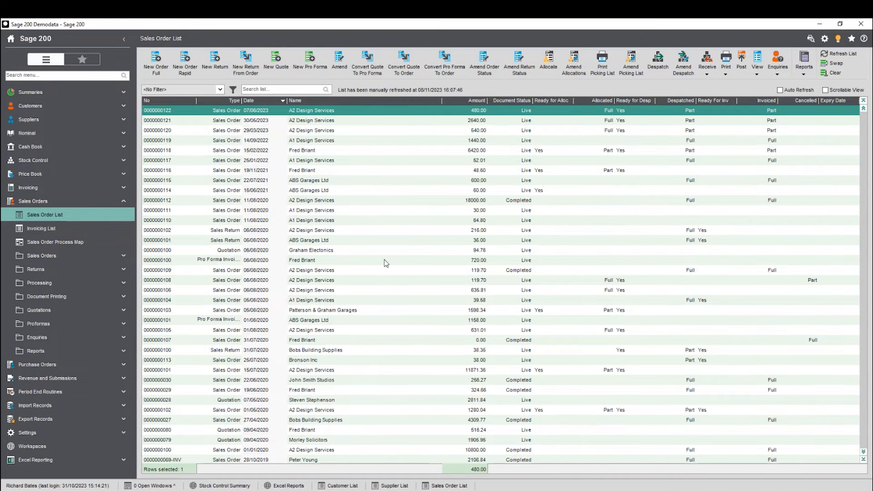
pyautogui.click(219, 91)
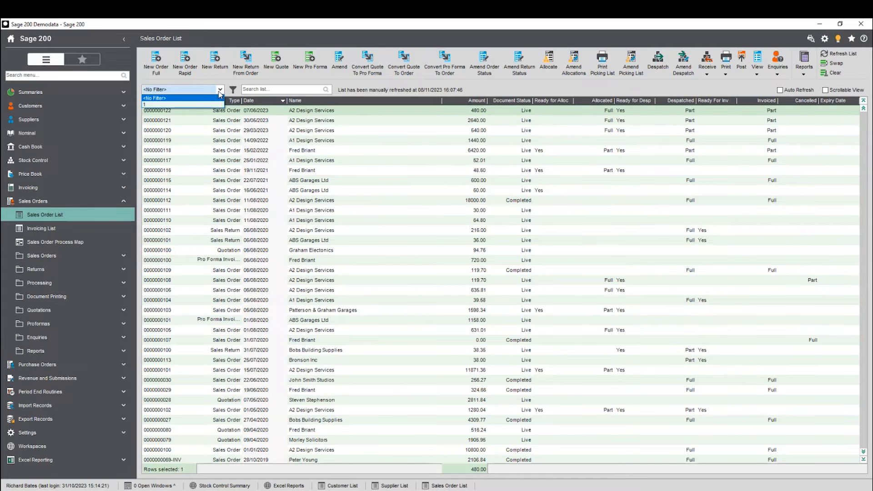
pyautogui.click(191, 106)
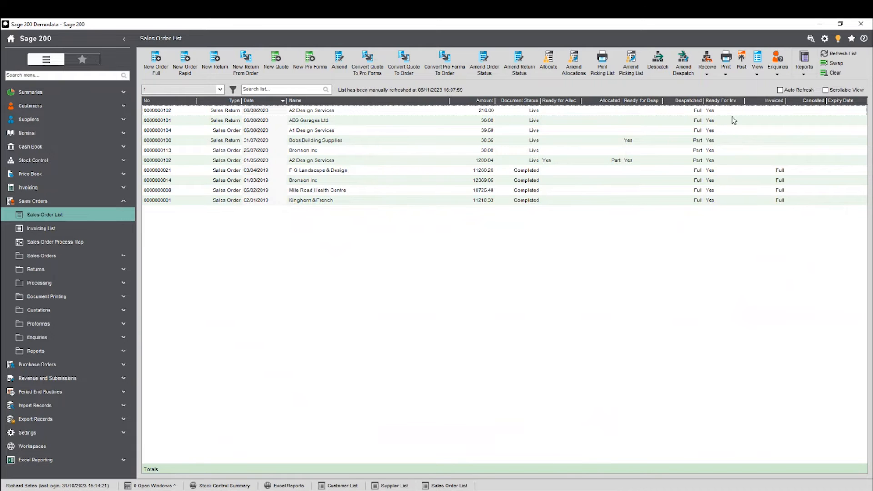
# Check the condition defined in filter 1 and reset the Sales Order List to No Filter
pyautogui.click(233, 90)
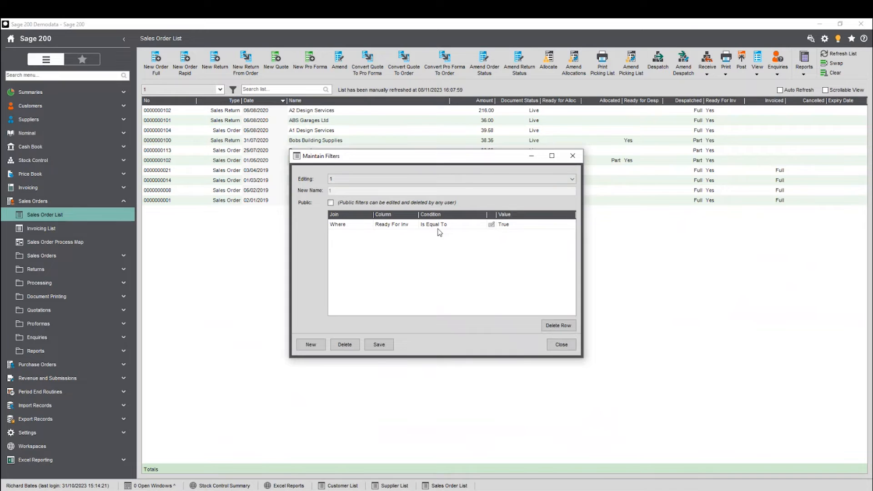
pyautogui.click(561, 345)
pyautogui.click(219, 90)
pyautogui.click(219, 90)
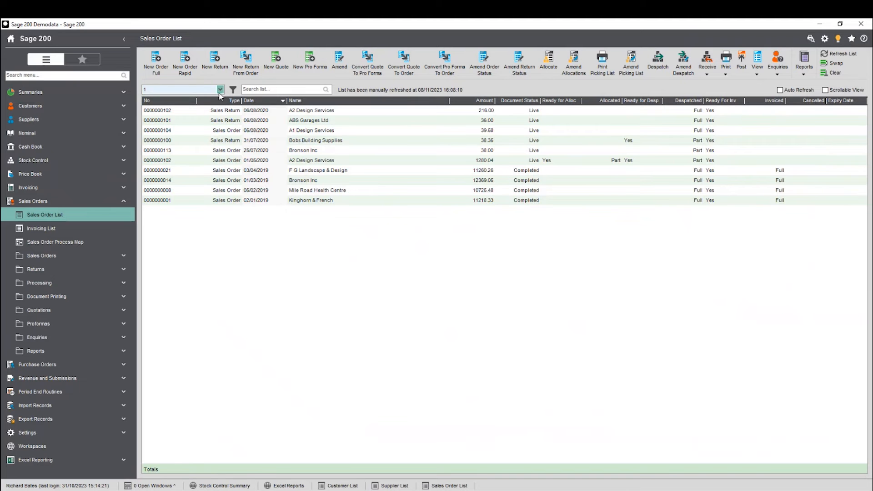
pyautogui.click(218, 90)
pyautogui.click(193, 98)
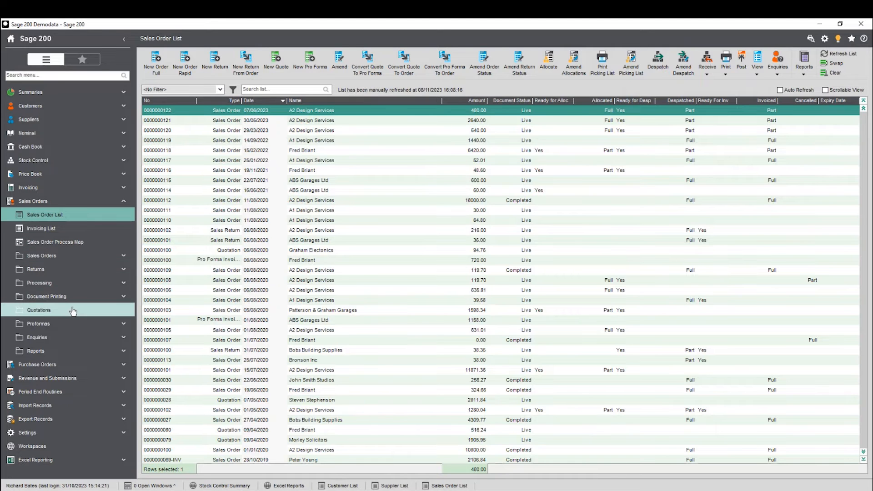
# Open the Sales Document Status enquiry for sales orders and widen its lists relative to the Document Detail area
pyautogui.click(89, 342)
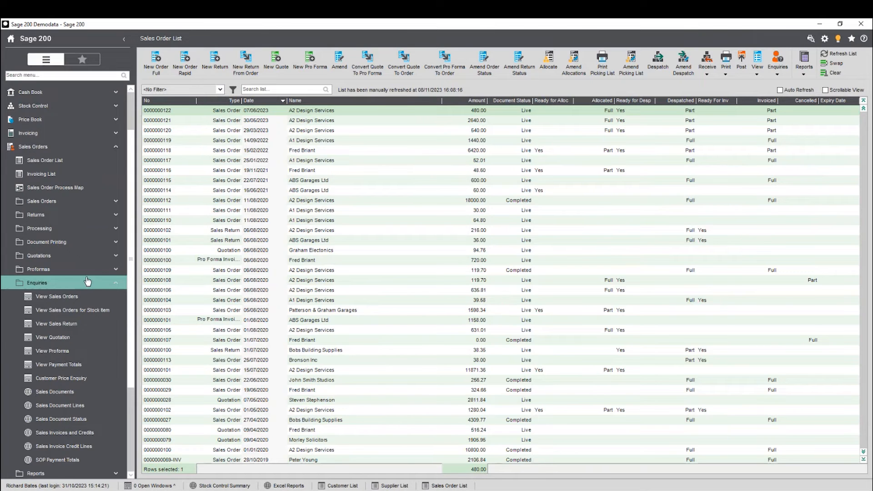
pyautogui.scroll(-1, 87, 286)
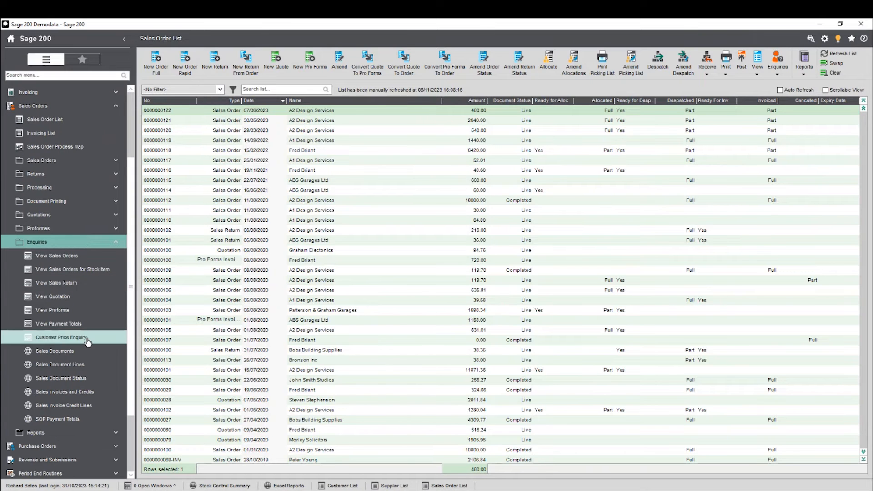
pyautogui.click(38, 382)
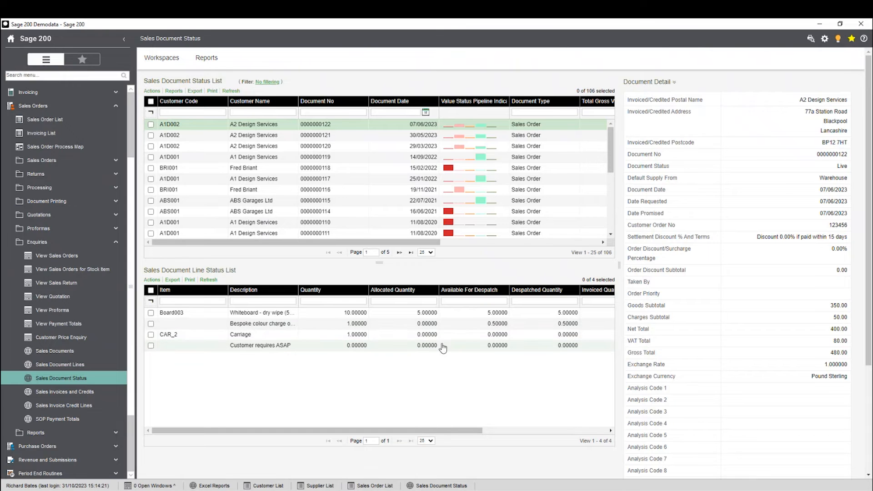
pyautogui.moveTo(618, 266); pyautogui.dragTo(636, 266)
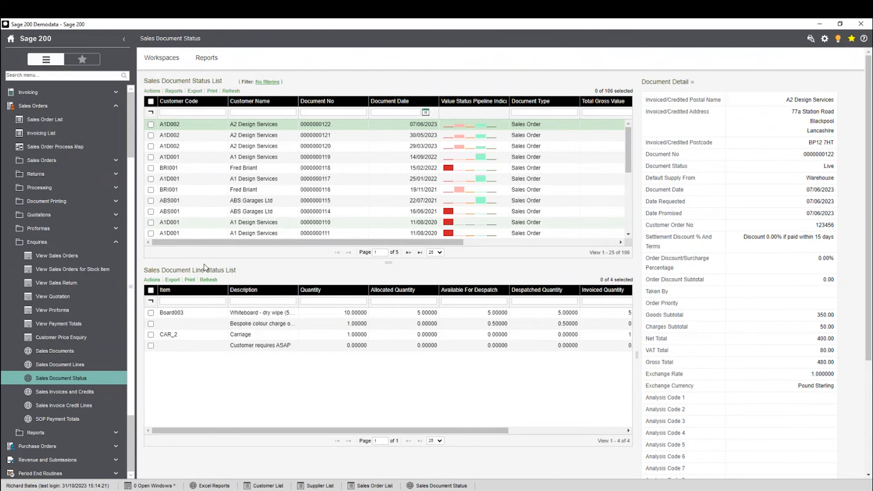
pyautogui.moveTo(136, 239); pyautogui.dragTo(132, 240)
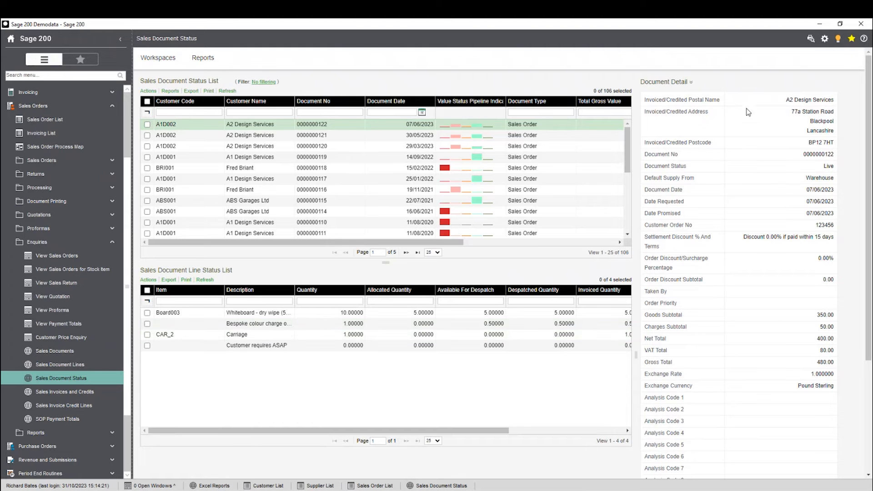
pyautogui.moveTo(638, 277); pyautogui.dragTo(660, 277)
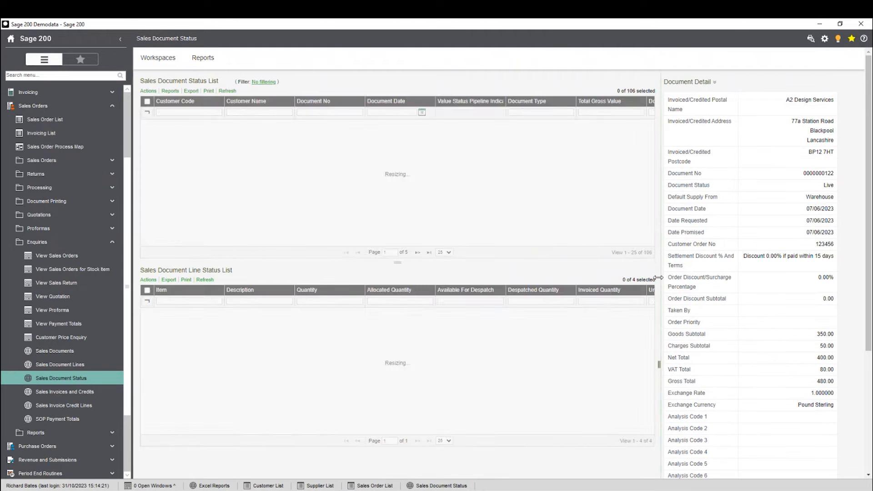
# Switch the detail view of the latest A2 Design Services sales order from Document Detail to Delivery/Returned From
pyautogui.click(714, 84)
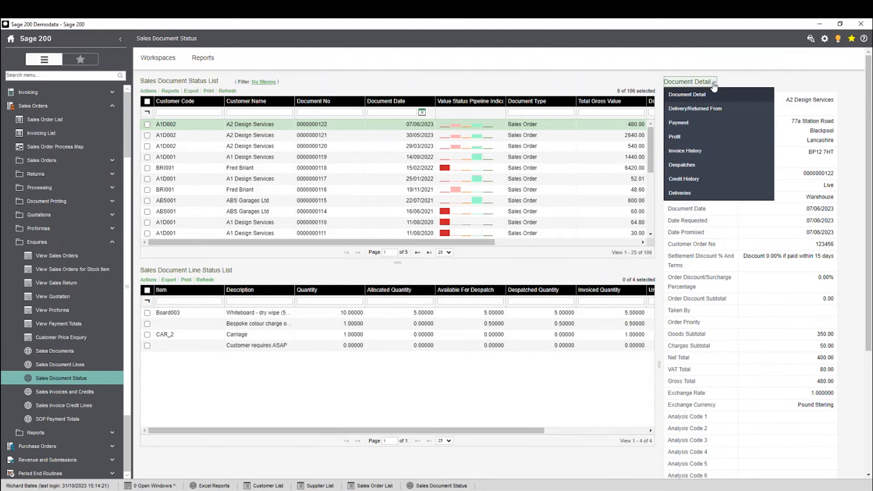
pyautogui.click(712, 82)
pyautogui.click(712, 83)
pyautogui.click(712, 109)
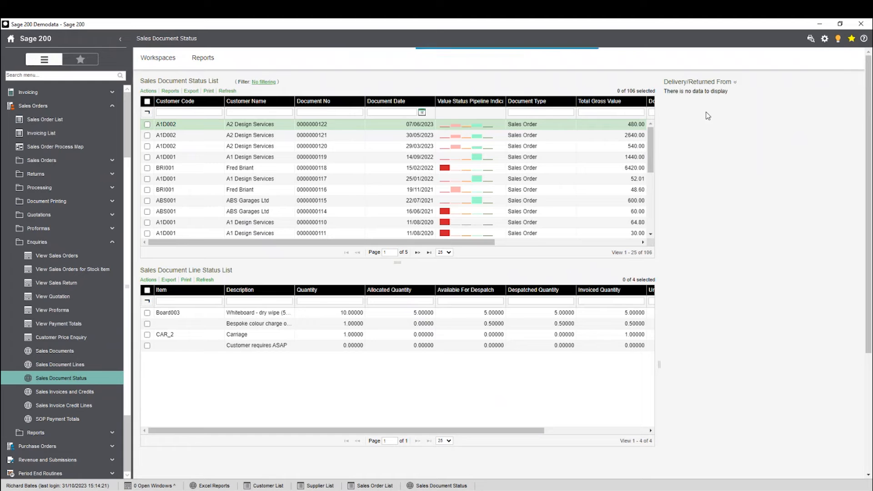
pyautogui.click(724, 84)
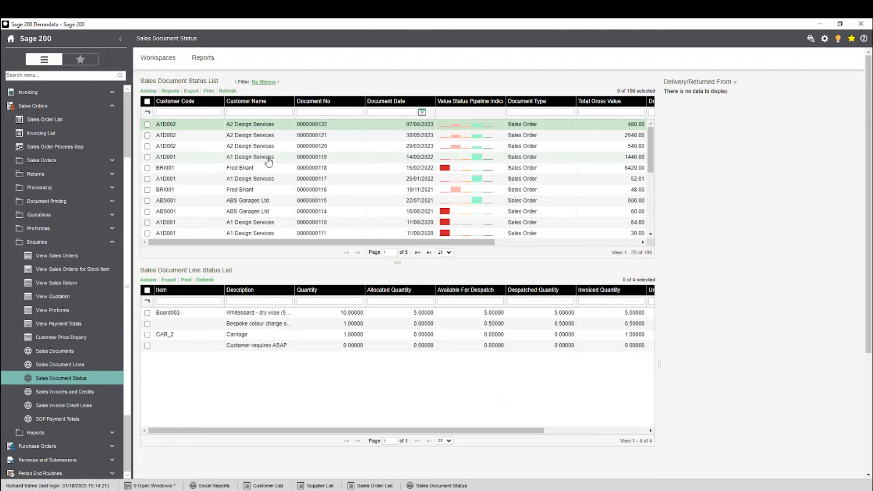
pyautogui.click(265, 136)
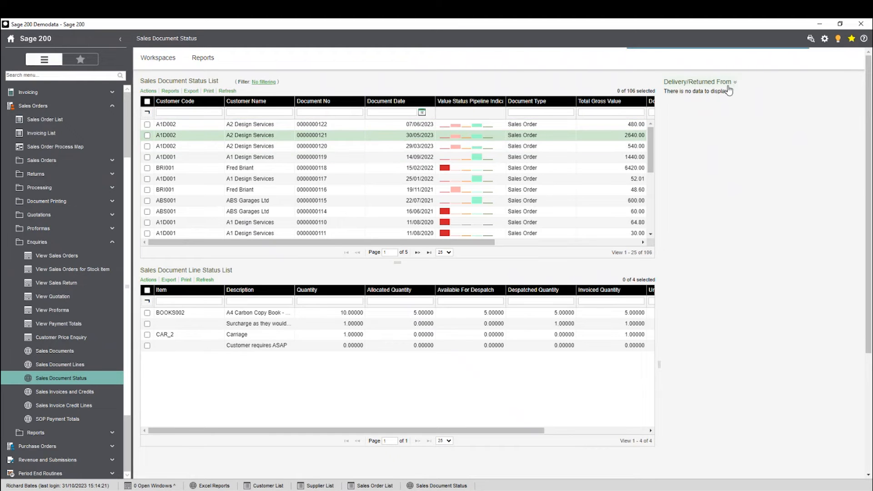
pyautogui.click(725, 85)
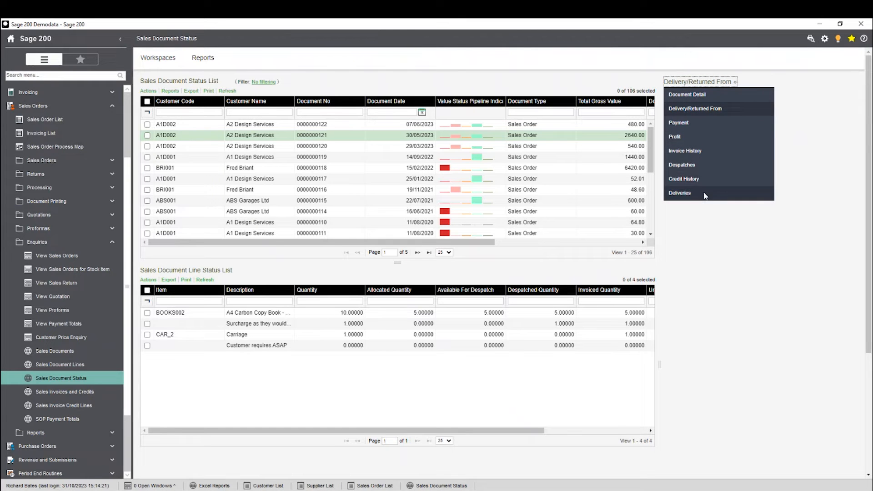
pyautogui.click(703, 137)
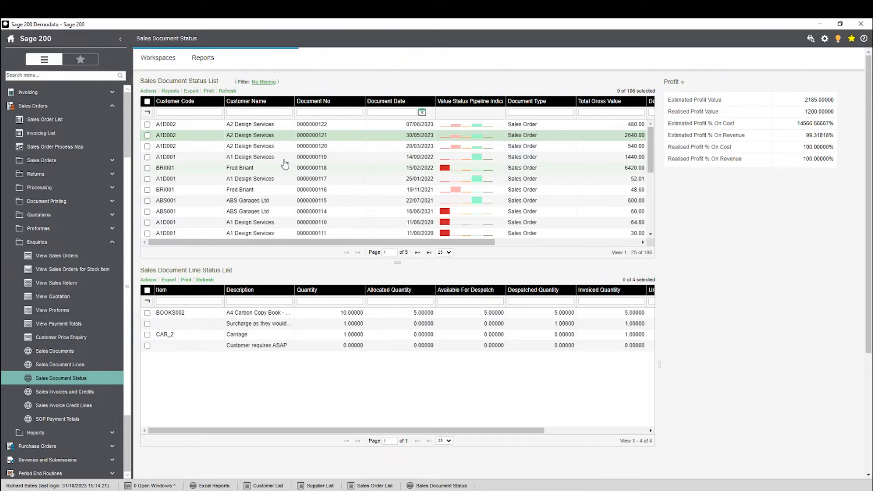
pyautogui.click(250, 145)
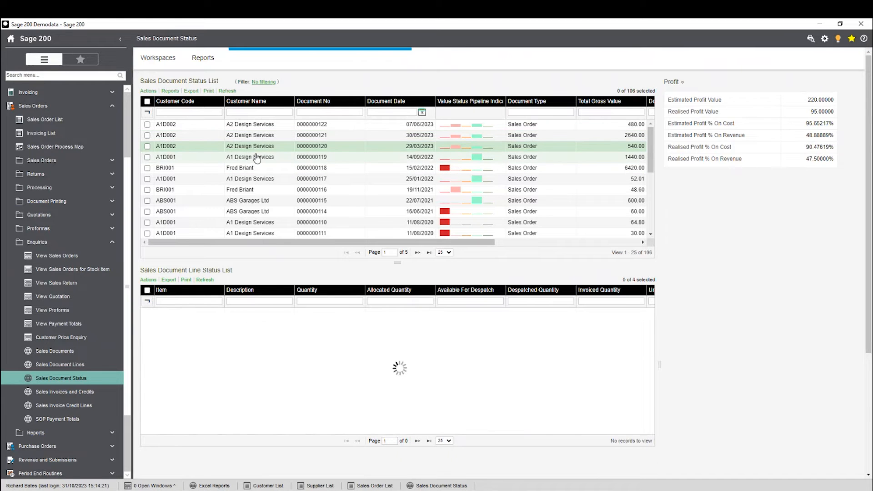
pyautogui.click(253, 157)
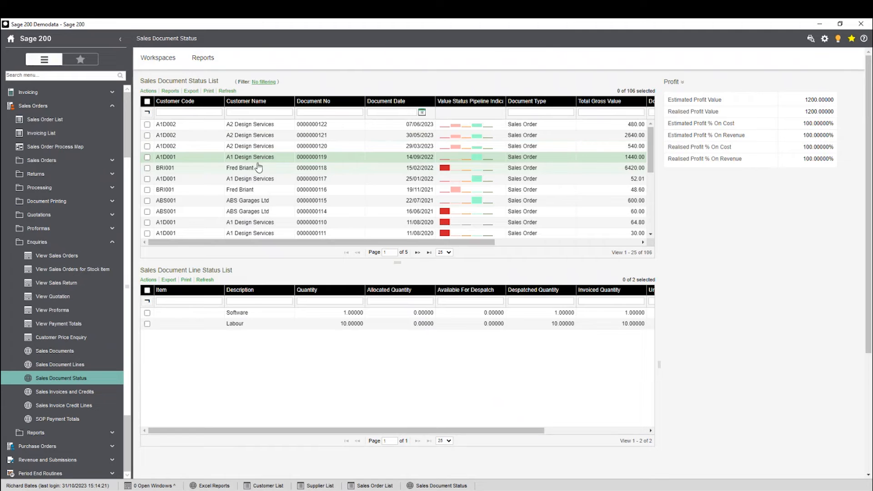
pyautogui.click(260, 169)
pyautogui.click(262, 179)
pyautogui.click(270, 158)
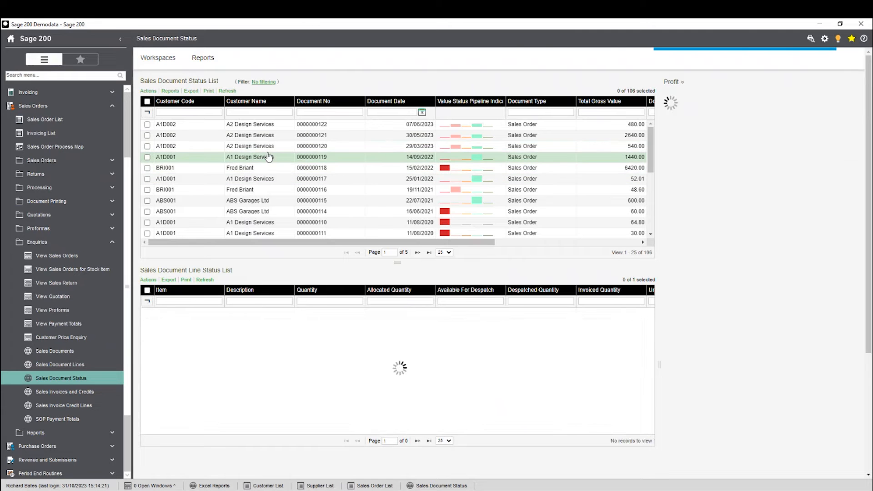
pyautogui.click(274, 135)
pyautogui.click(341, 124)
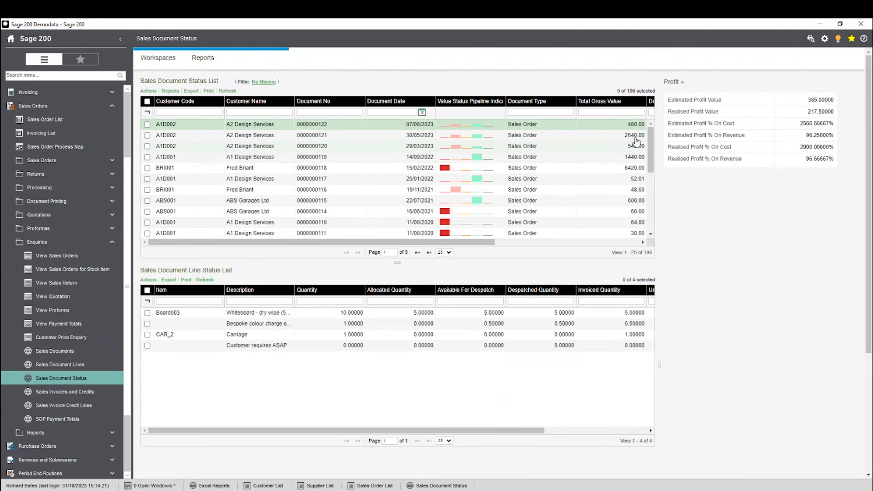
pyautogui.click(687, 91)
pyautogui.click(687, 95)
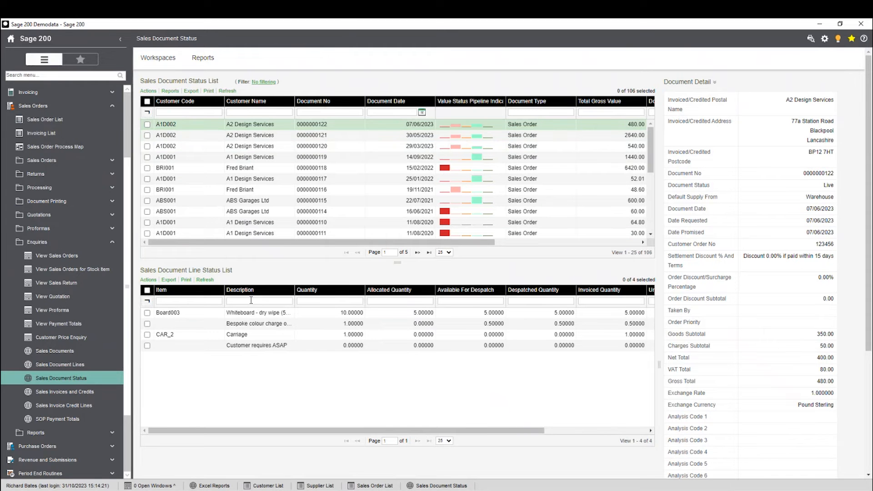
pyautogui.click(241, 137)
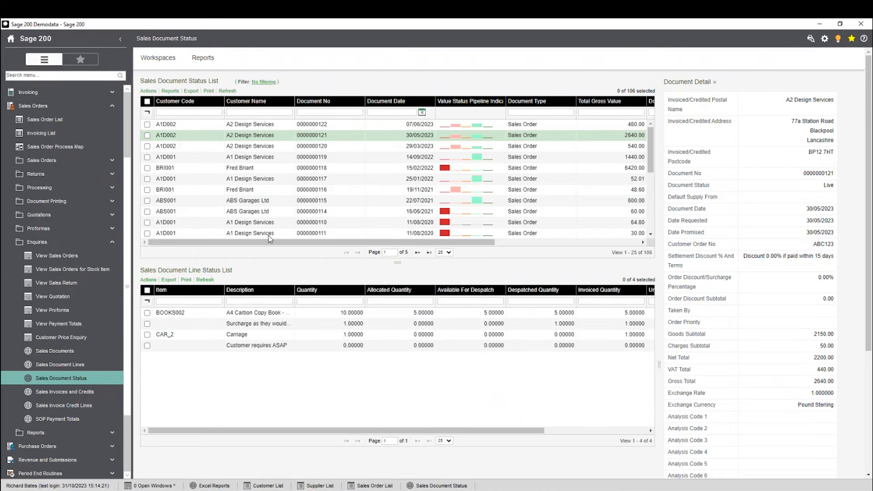
pyautogui.click(471, 146)
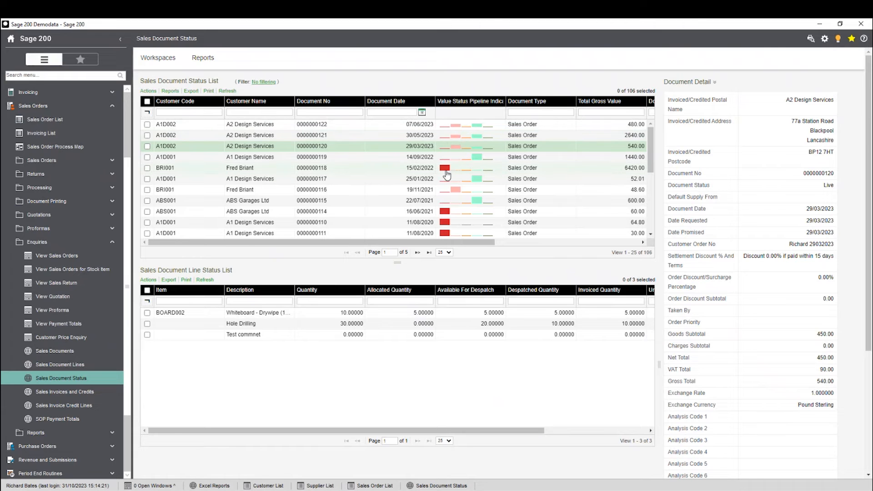
# Examine the Value Status Pipeline indicators of the orders and returns throughout the Sales Document Status List
pyautogui.moveTo(447, 174)
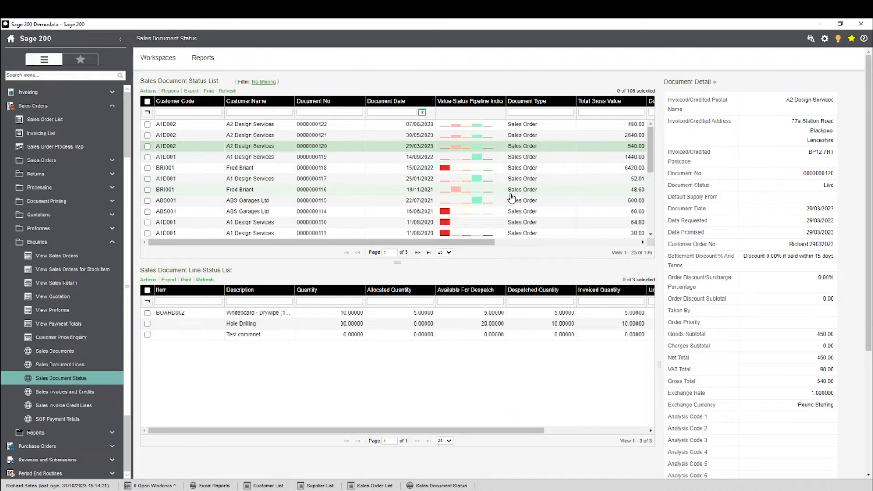
pyautogui.scroll(-3, 527, 190)
pyautogui.scroll(-1, 528, 191)
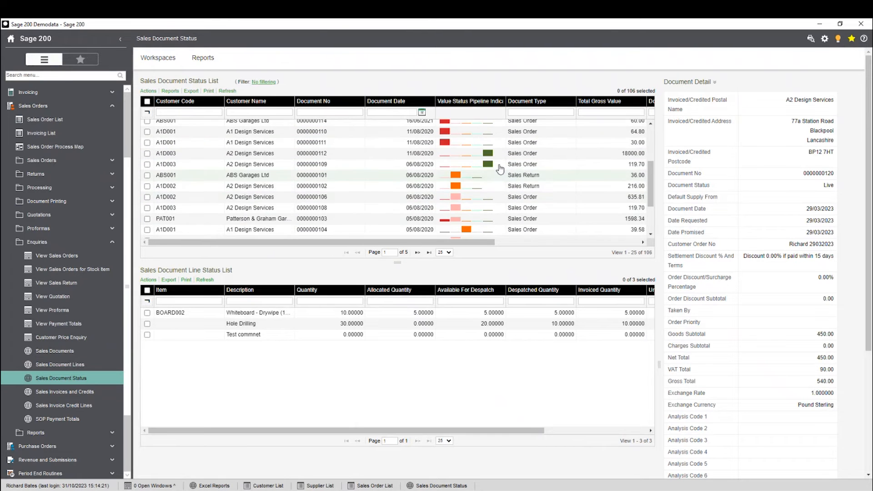
pyautogui.scroll(-1, 505, 204)
pyautogui.scroll(5, 505, 204)
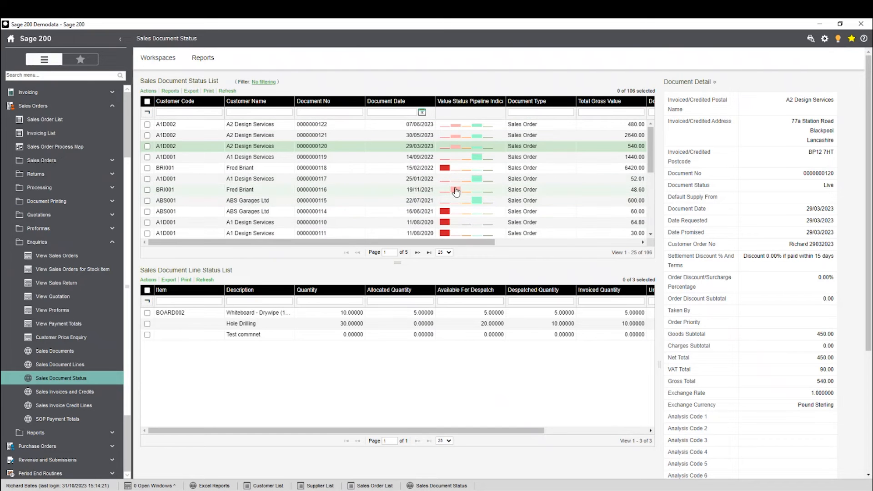
# Filter the Sales Document Status List by customer name a2 and document type return
pyautogui.click(250, 113)
pyautogui.write('a2')
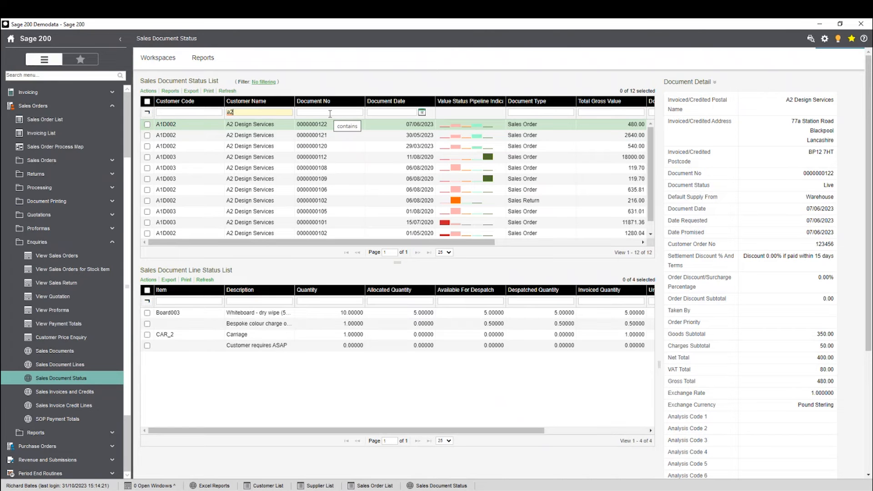
pyautogui.click(529, 114)
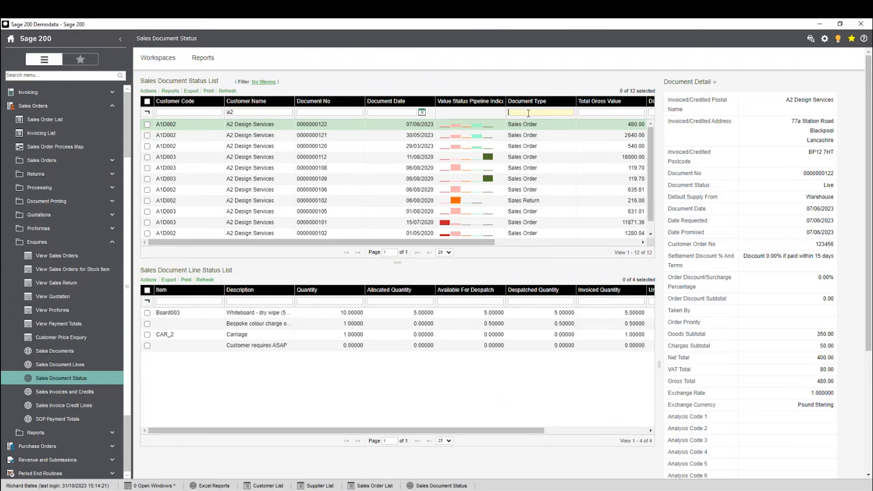
pyautogui.write('reutn')
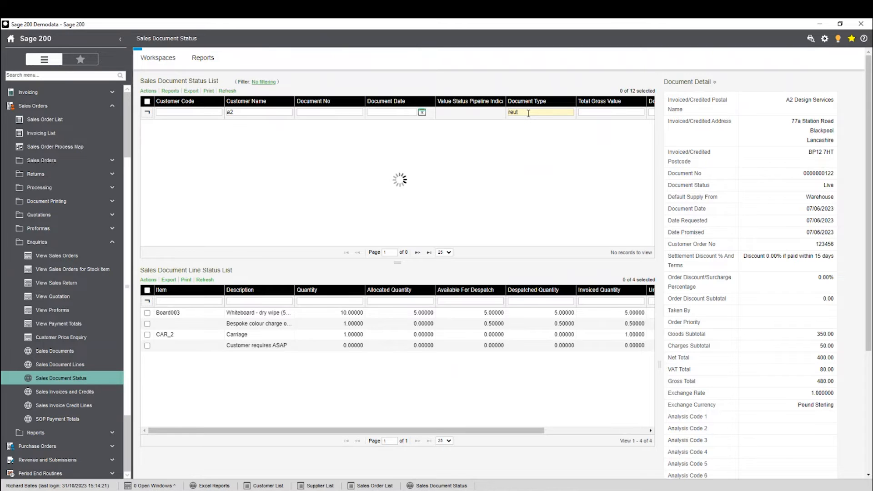
pyautogui.press('BackSpace')
pyautogui.press('BackSpace')
pyautogui.press('BackSpace')
pyautogui.write('turn')
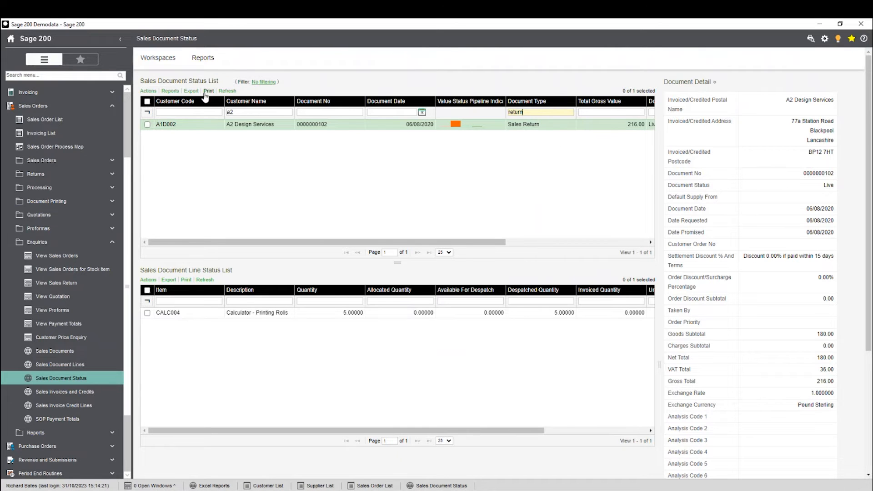
pyautogui.click(149, 92)
pyautogui.click(403, 167)
pyautogui.click(191, 92)
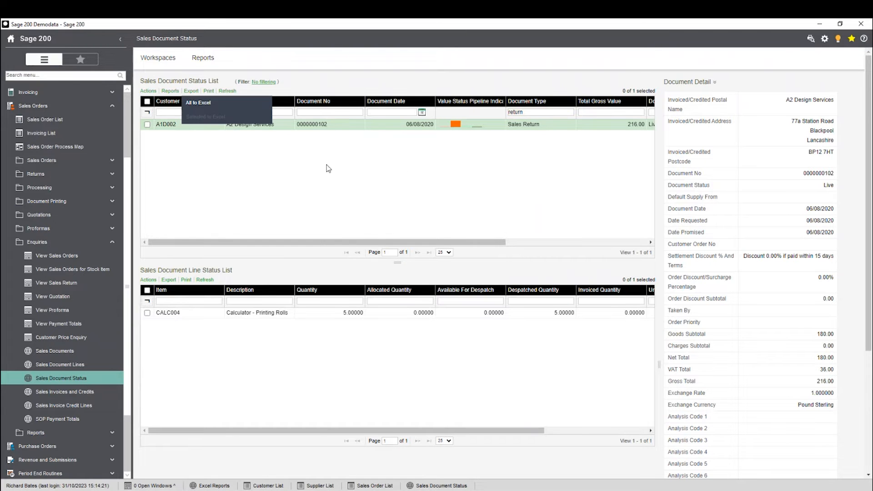
pyautogui.click(186, 145)
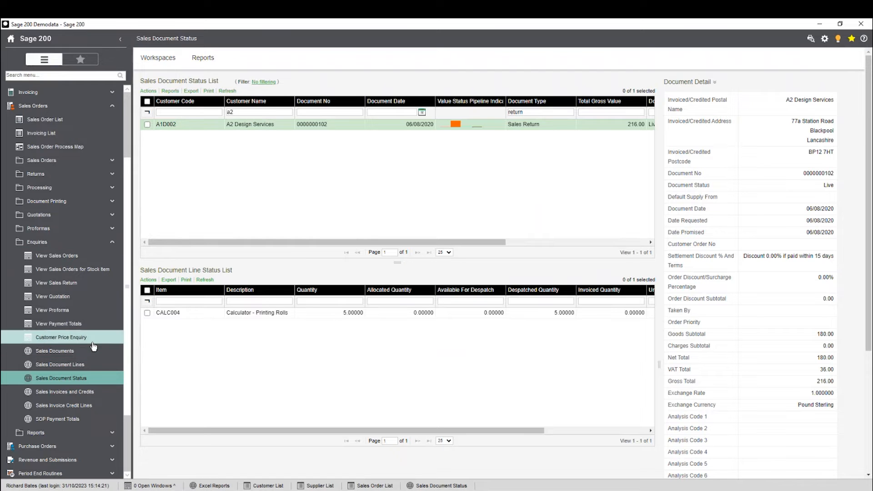
# Open the Sales Document Lines enquiry and filter it by description whiteboard and customer name a2
pyautogui.click(78, 366)
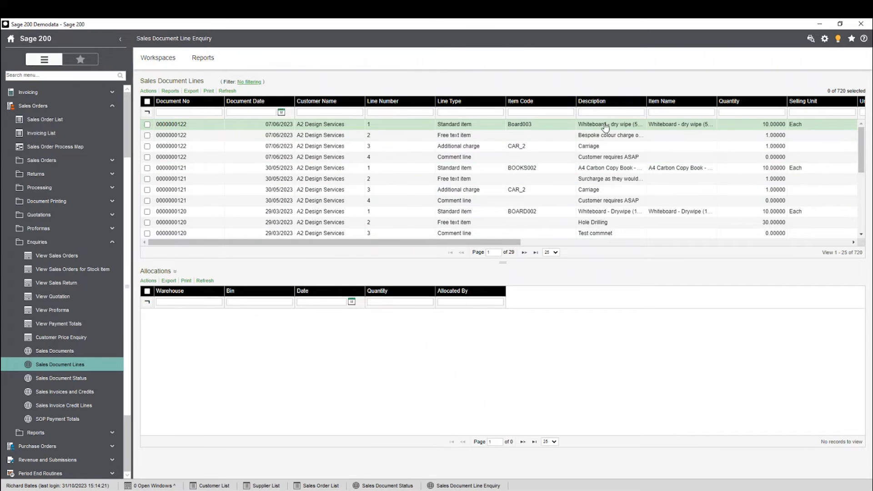
pyautogui.click(617, 112)
pyautogui.write('whiteboard')
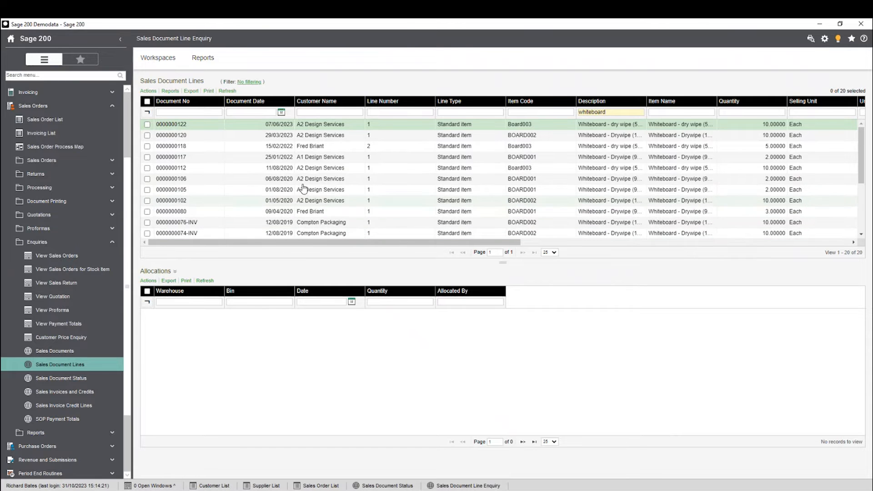
pyautogui.click(314, 111)
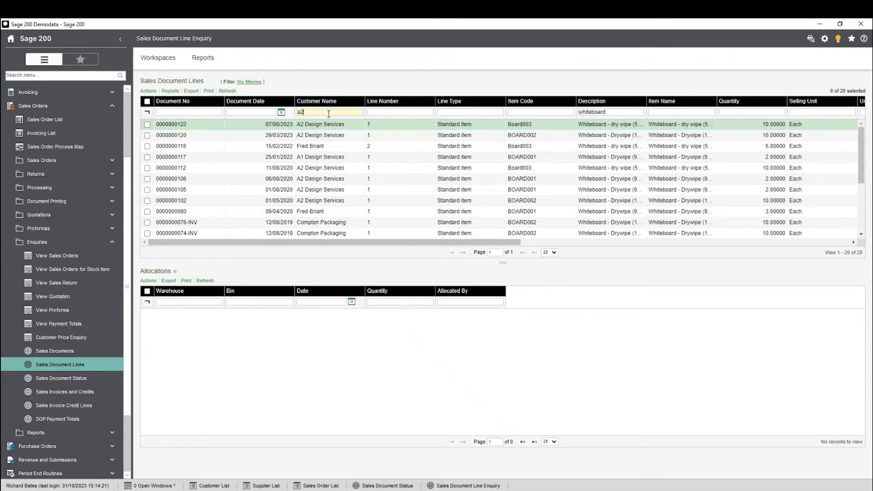
pyautogui.write('a2')
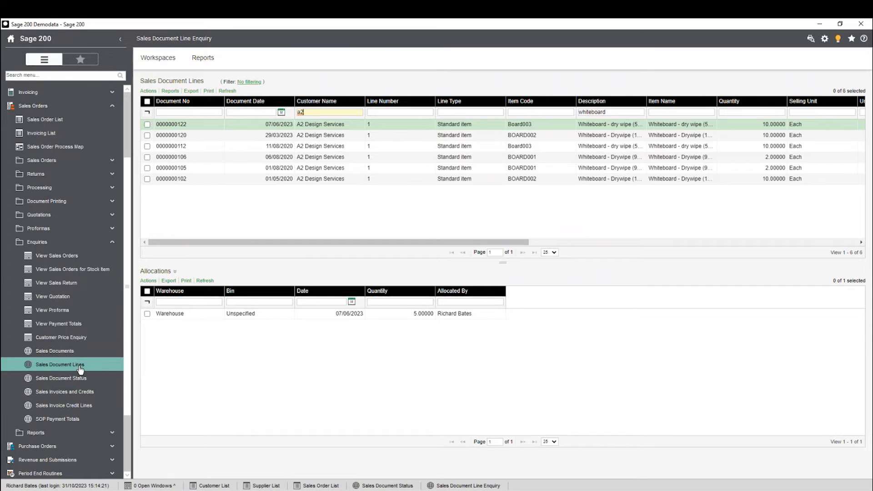
# Collapse the Enquiries group and start a new sales order from the Sales Order Process Map
pyautogui.click(86, 248)
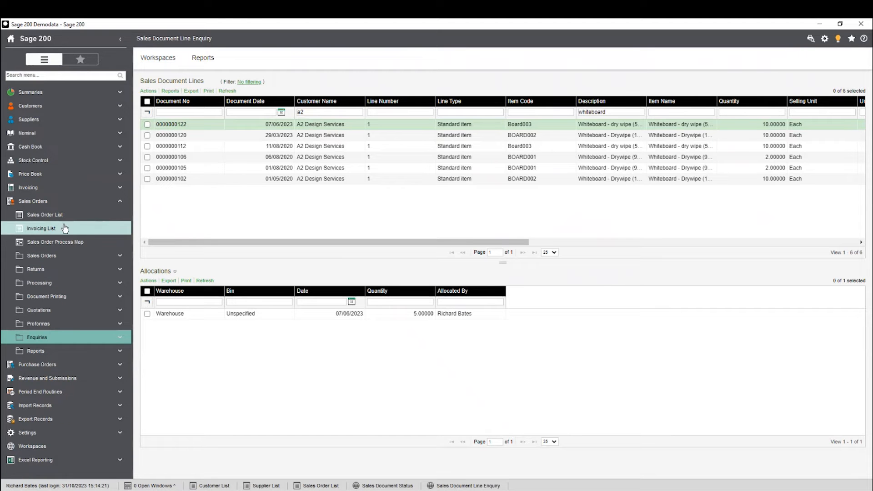
pyautogui.click(49, 247)
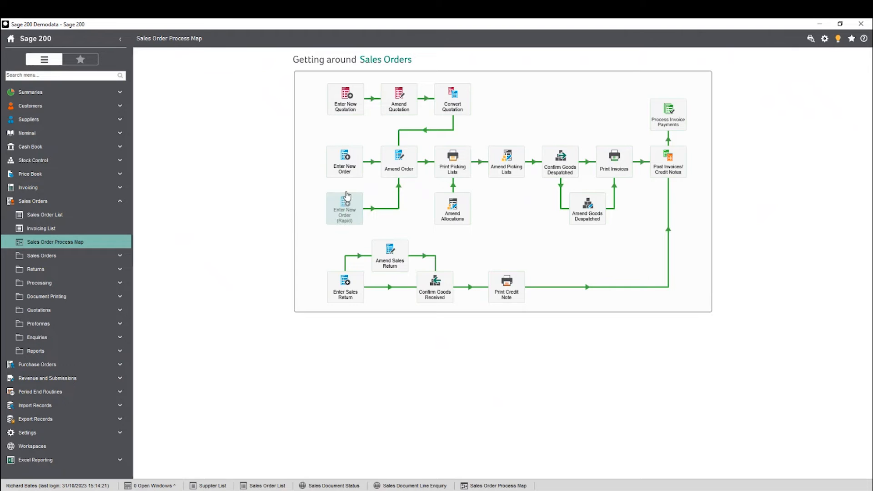
pyautogui.click(353, 165)
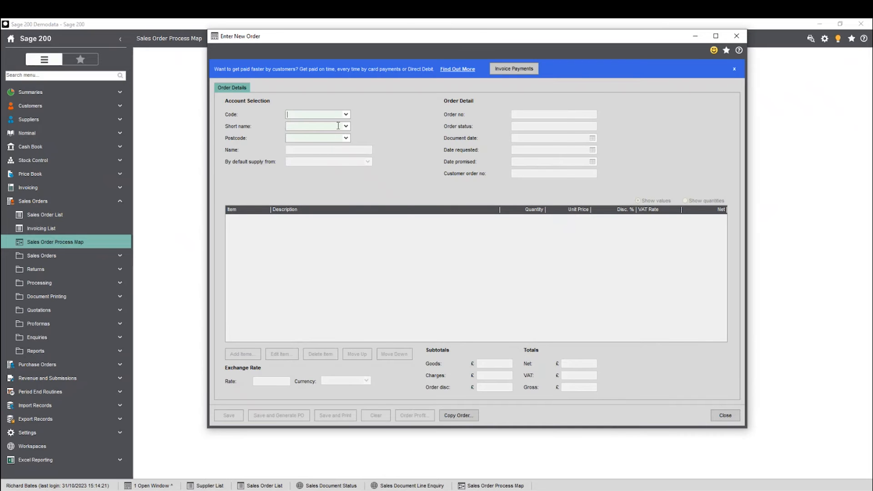
# Choose the A2 Design Services account for the new order and dismiss its customer alert
pyautogui.click(346, 115)
pyautogui.click(358, 143)
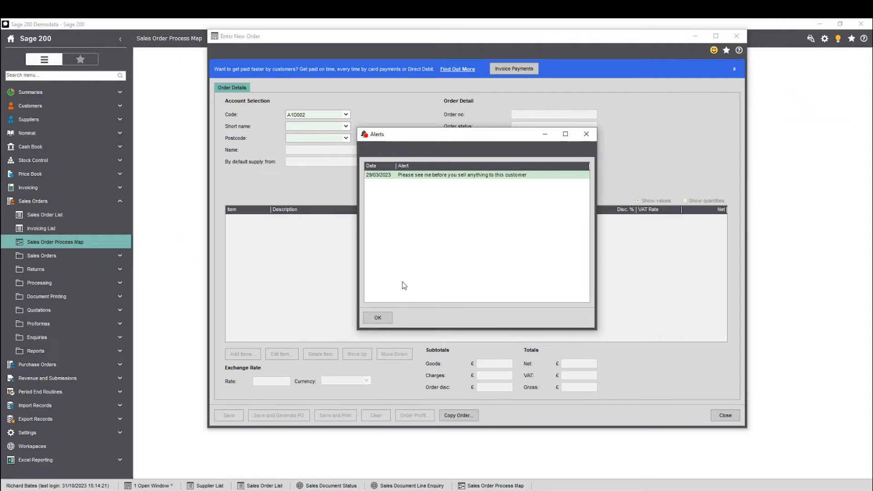
pyautogui.click(382, 320)
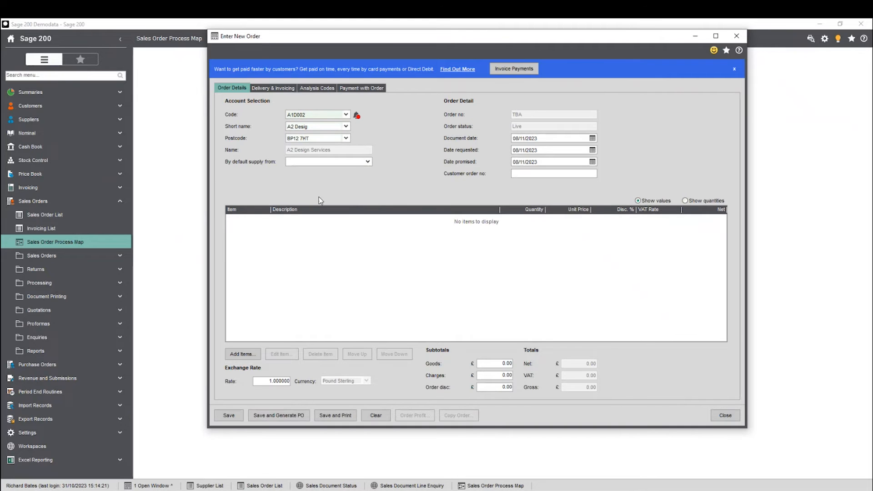
# Set the new order's default supply location to Warehouse and enter the customer's order number
pyautogui.click(368, 163)
pyautogui.click(368, 163)
pyautogui.click(369, 163)
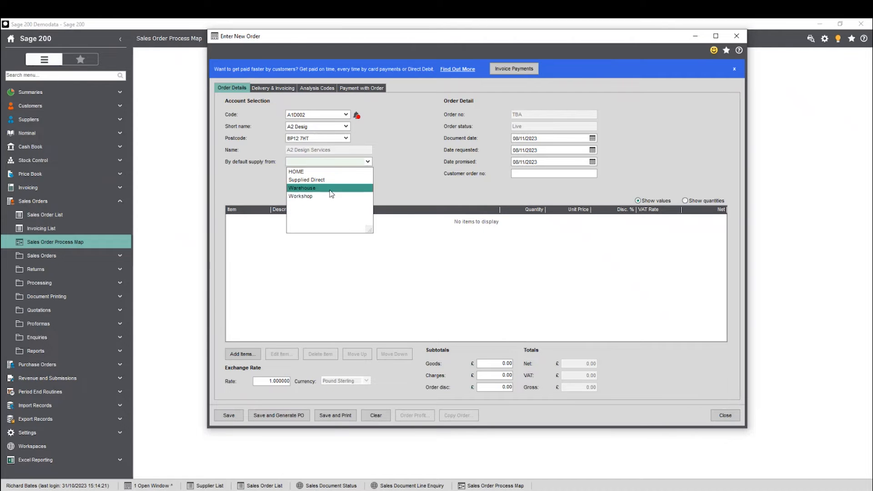
pyautogui.click(331, 188)
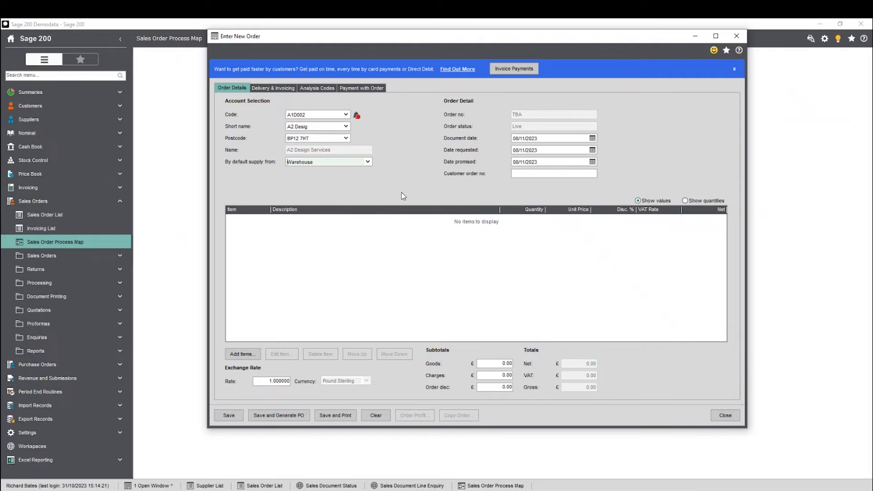
pyautogui.click(537, 174)
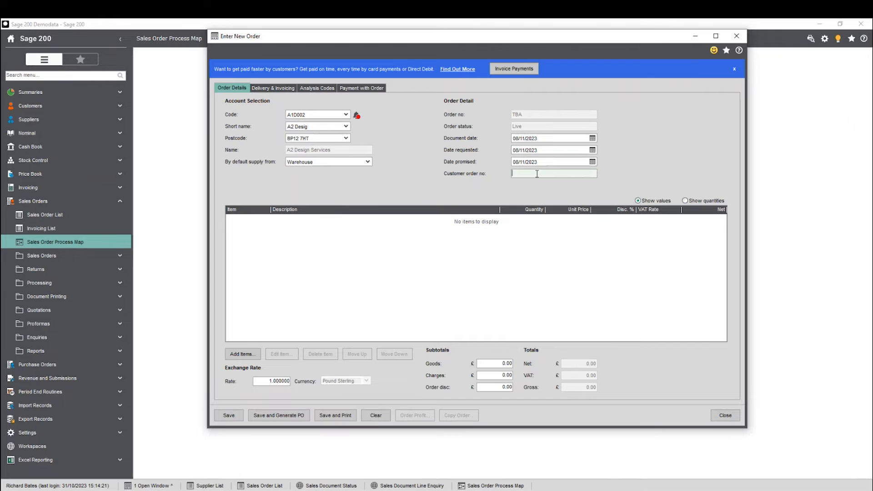
pyautogui.write('PO123456')
# View the order's delivery and invoicing details and the blank customer delivery address form, discarding it without saving
pyautogui.click(272, 89)
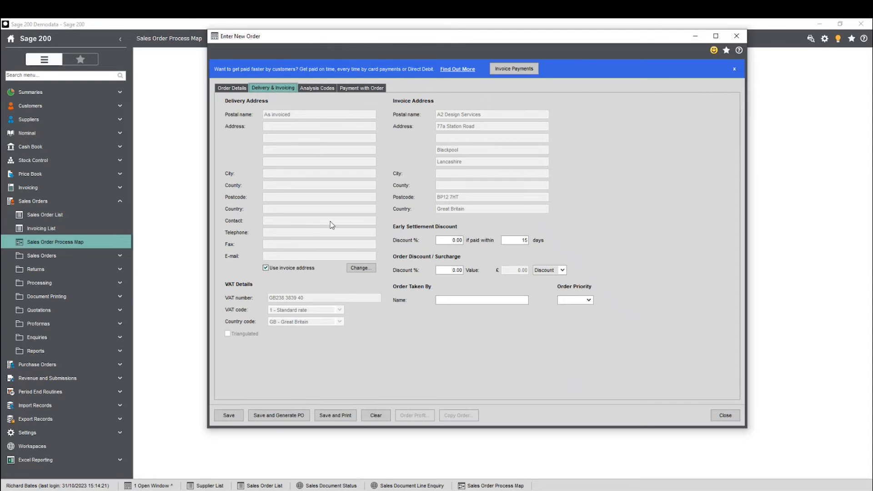
pyautogui.click(363, 269)
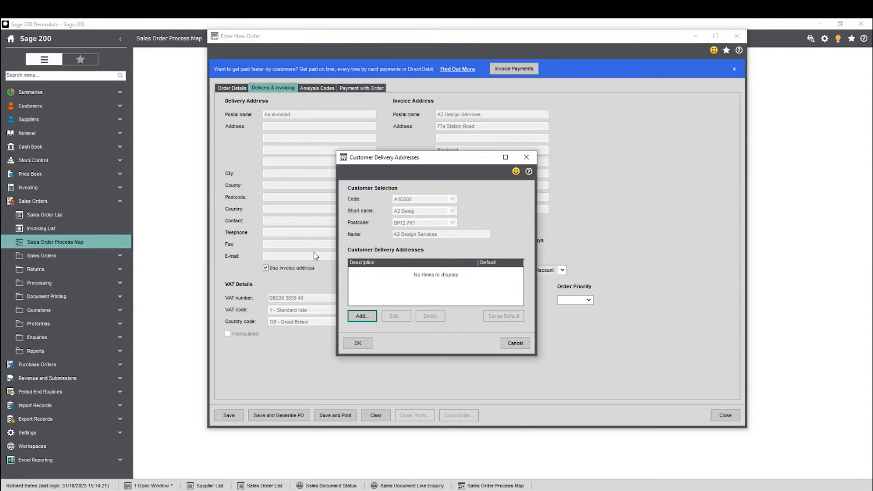
pyautogui.click(362, 317)
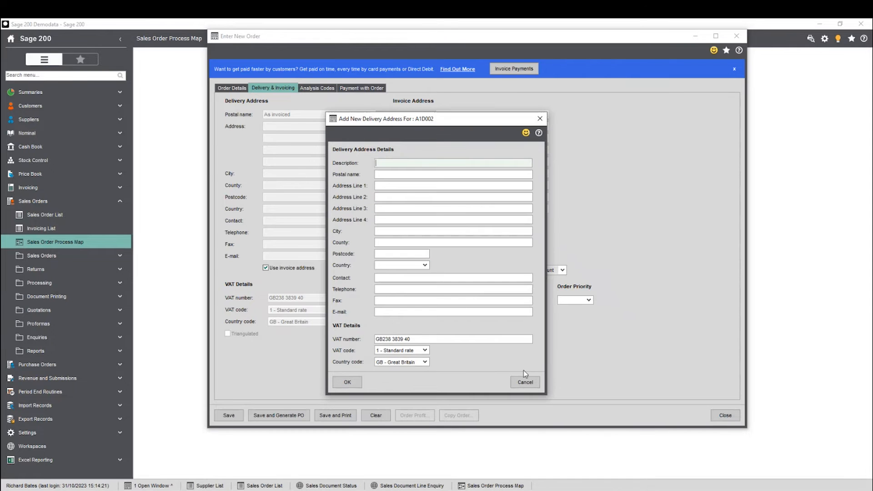
pyautogui.click(531, 384)
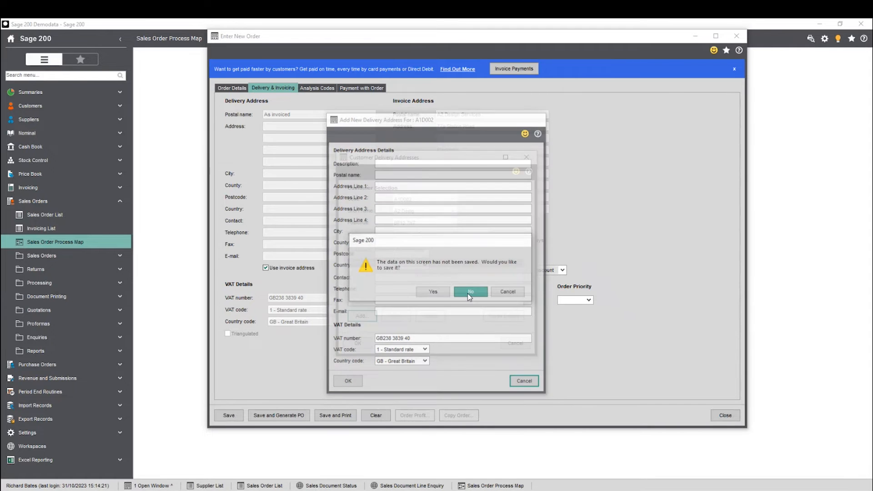
pyautogui.click(471, 291)
pyautogui.click(516, 344)
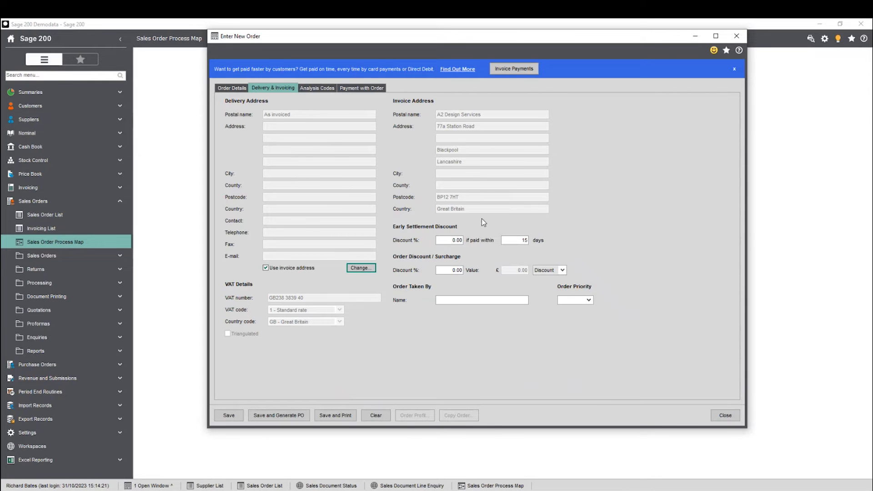
# Dismiss the payments banner and try an early settlement discount of 10%, clearing it again
pyautogui.click(734, 69)
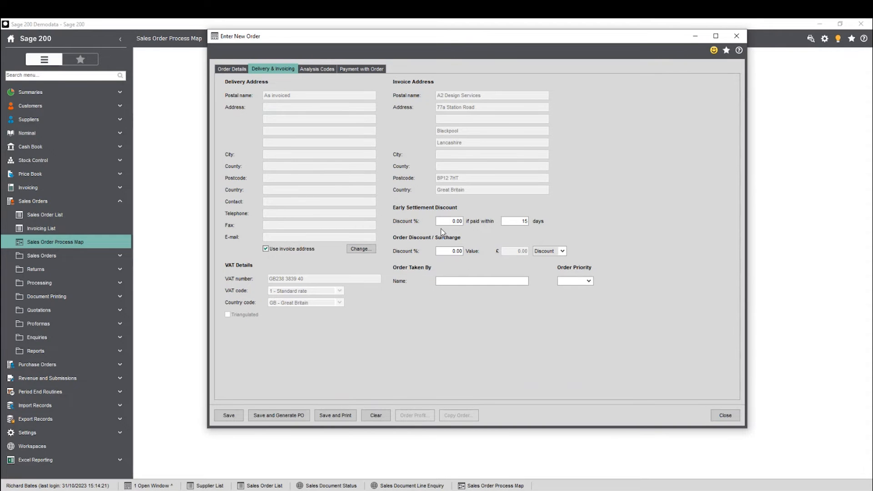
pyautogui.click(457, 221)
pyautogui.write('10')
pyautogui.press('Tab')
pyautogui.click(450, 222)
pyautogui.press('Delete')
pyautogui.press('Tab')
pyautogui.click(480, 282)
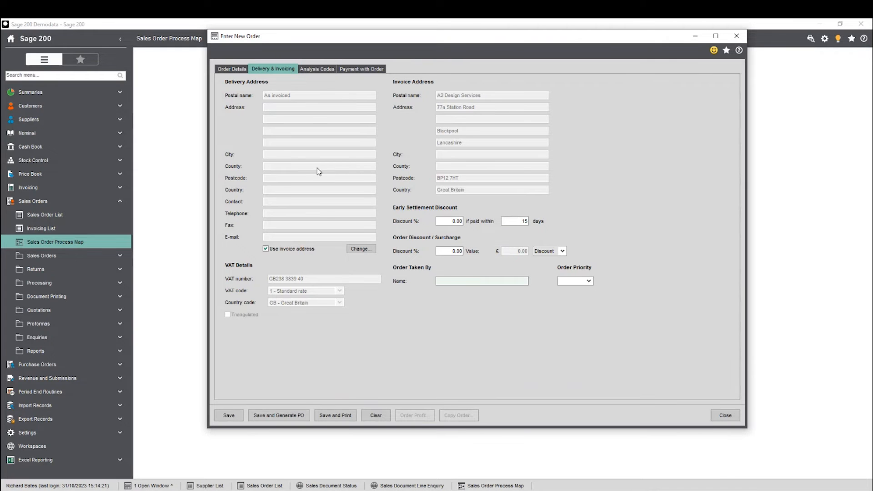
# Examine the value fields of the order's first three analysis codes
pyautogui.click(313, 71)
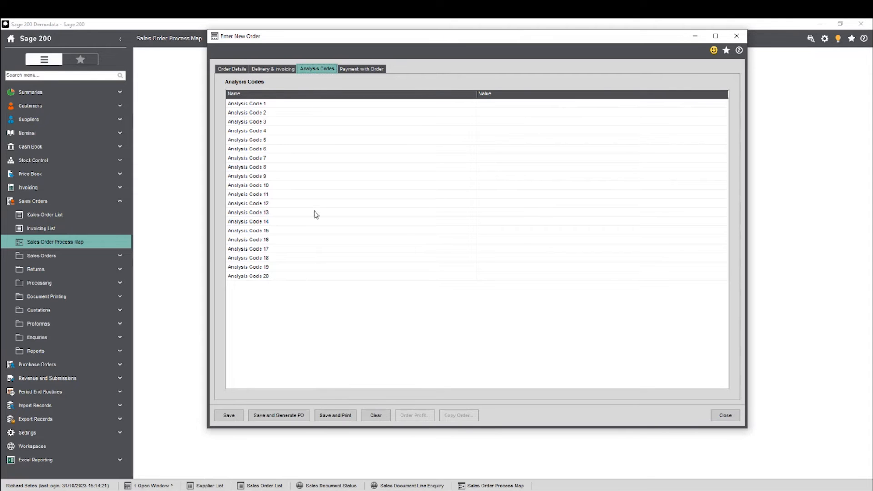
pyautogui.click(599, 103)
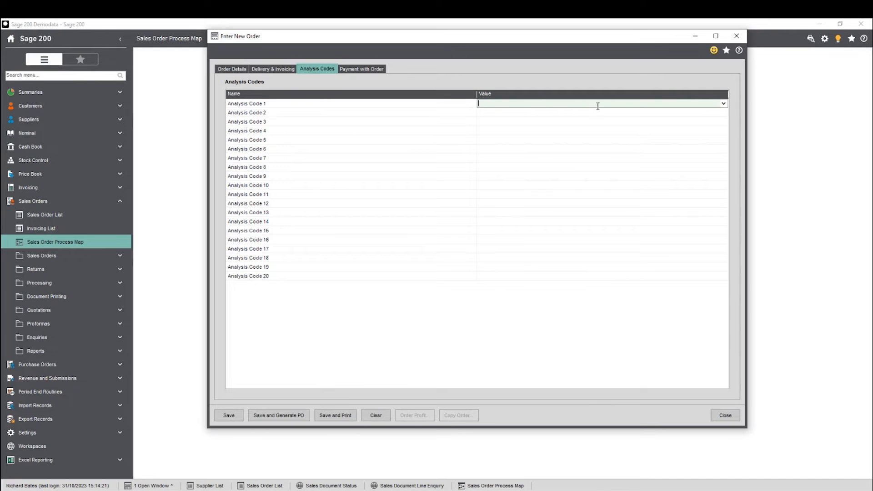
pyautogui.click(724, 103)
pyautogui.click(393, 141)
pyautogui.click(505, 112)
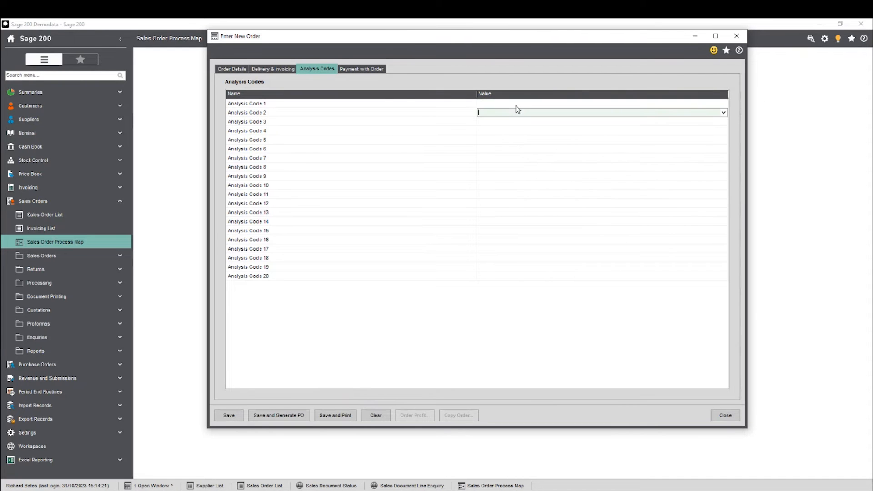
pyautogui.click(494, 121)
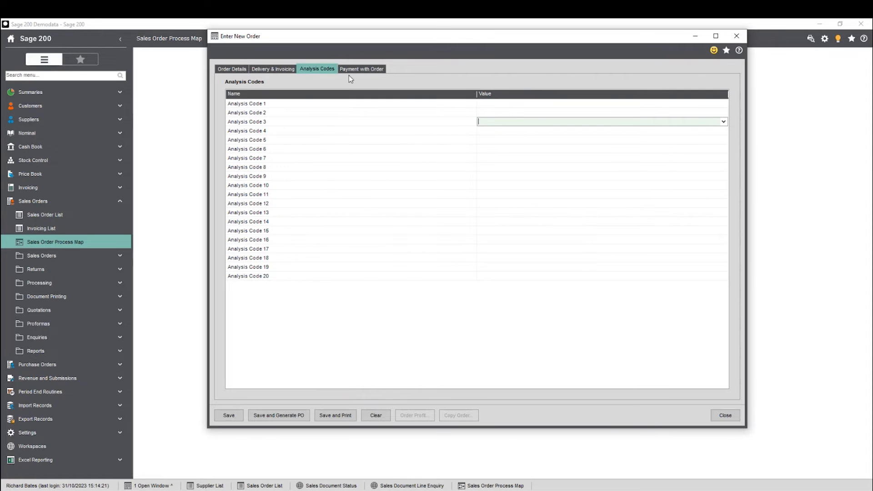
# Record a payment with the order, switch off full payment, enter 500.00 and review the payment methods
pyautogui.click(361, 71)
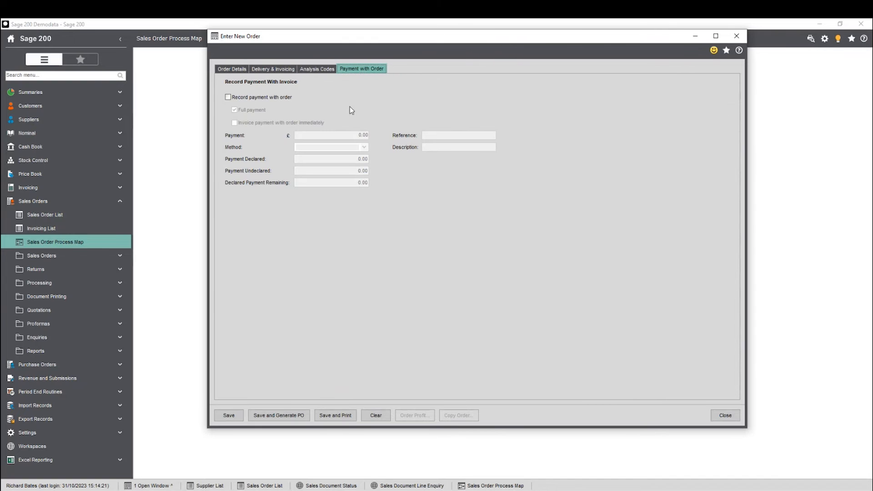
pyautogui.click(268, 97)
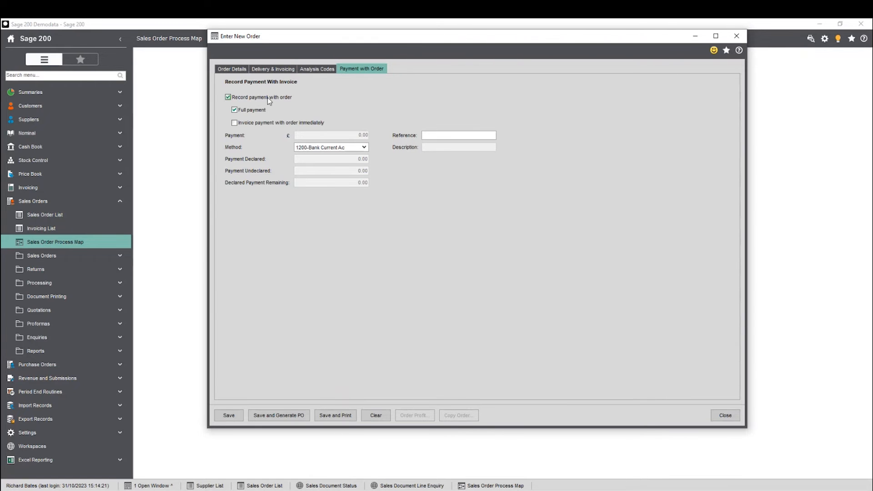
pyautogui.click(245, 111)
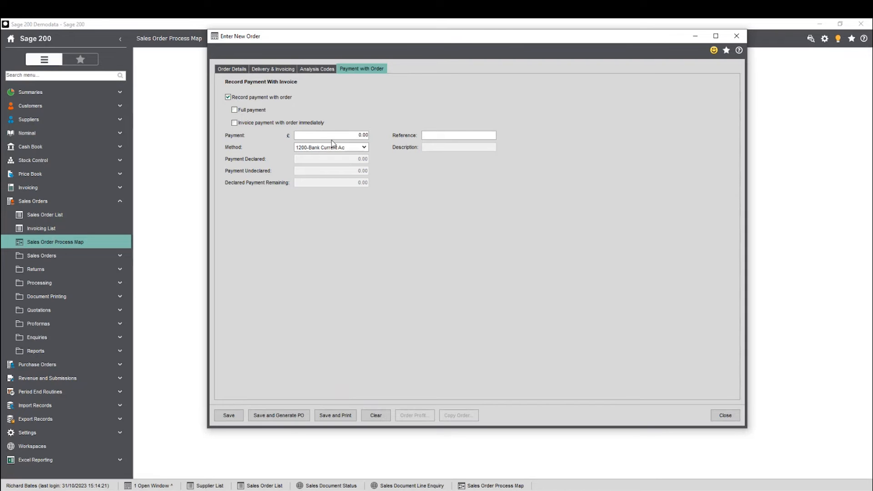
pyautogui.click(347, 136)
pyautogui.write('50')
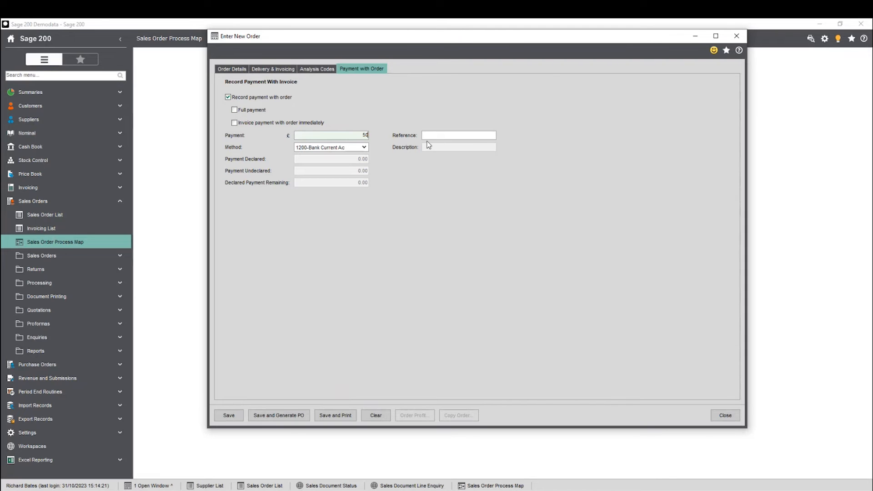
pyautogui.click(364, 148)
pyautogui.click(400, 142)
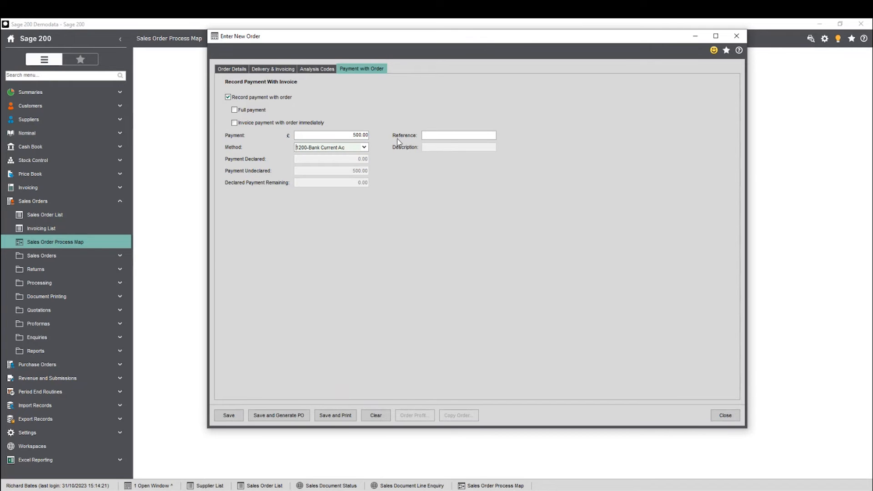
pyautogui.click(364, 148)
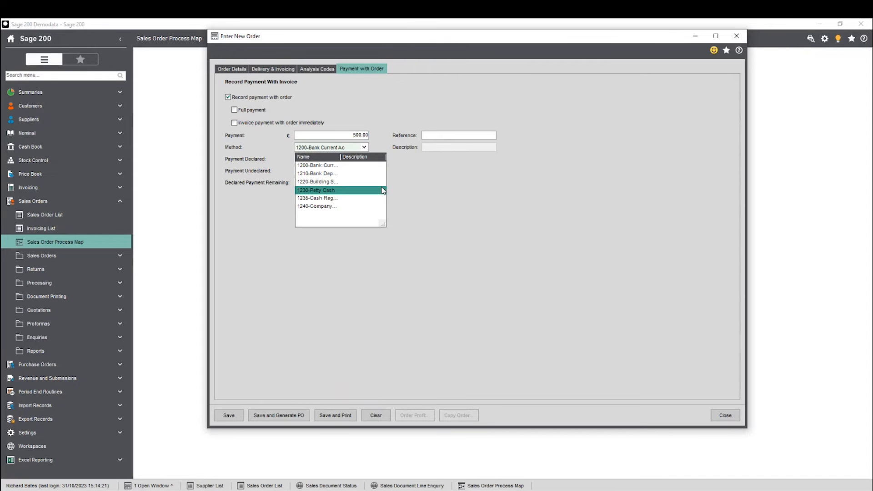
pyautogui.click(392, 232)
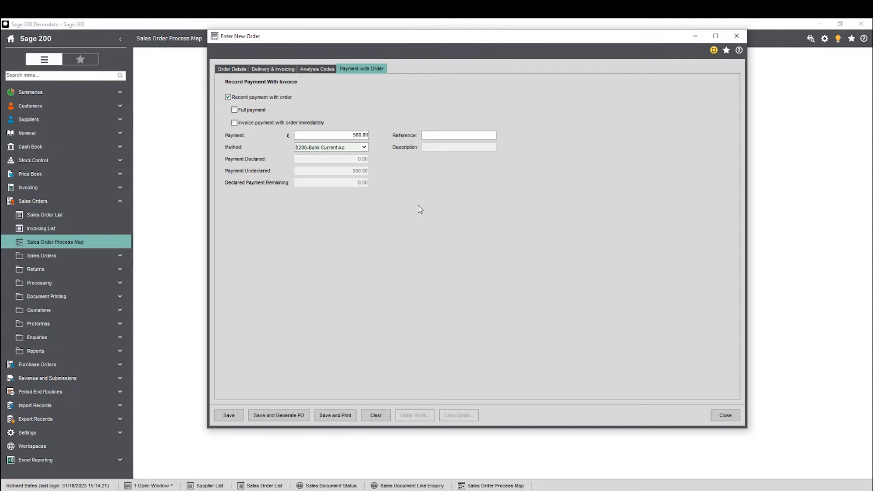
# Clear the payment amount and return to the order details
pyautogui.click(340, 135)
pyautogui.press('BackSpace')
pyautogui.press('Tab')
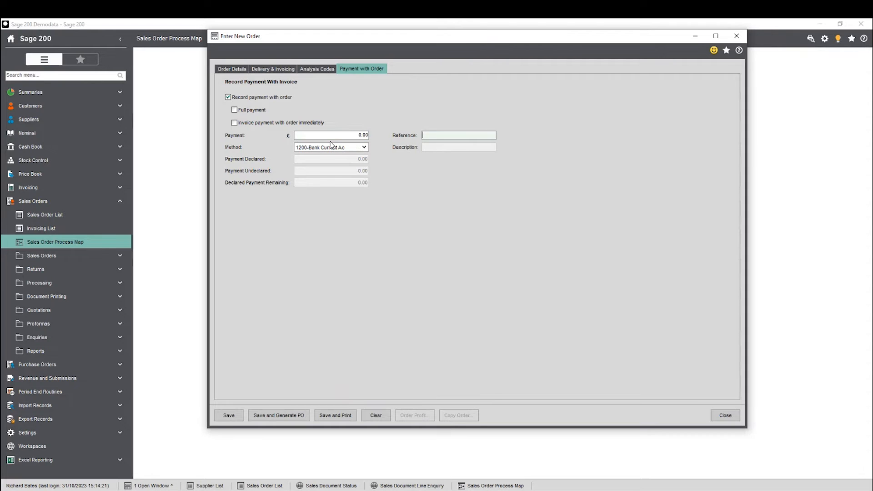
pyautogui.click(241, 69)
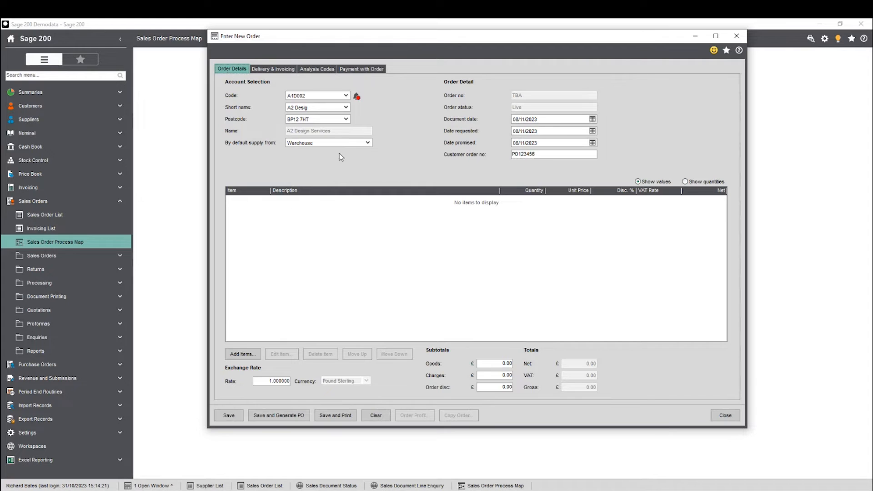
pyautogui.click(368, 69)
pyautogui.click(234, 70)
pyautogui.moveTo(268, 39); pyautogui.dragTo(441, 35)
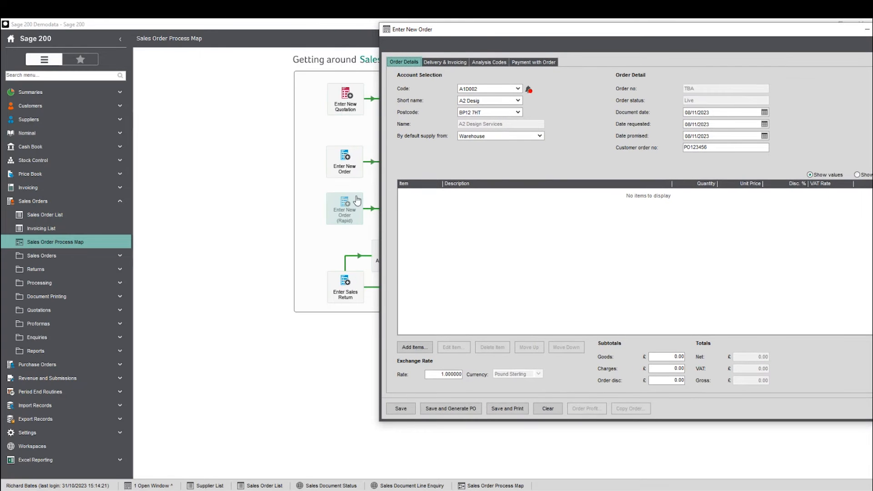
pyautogui.moveTo(525, 36); pyautogui.dragTo(350, 52)
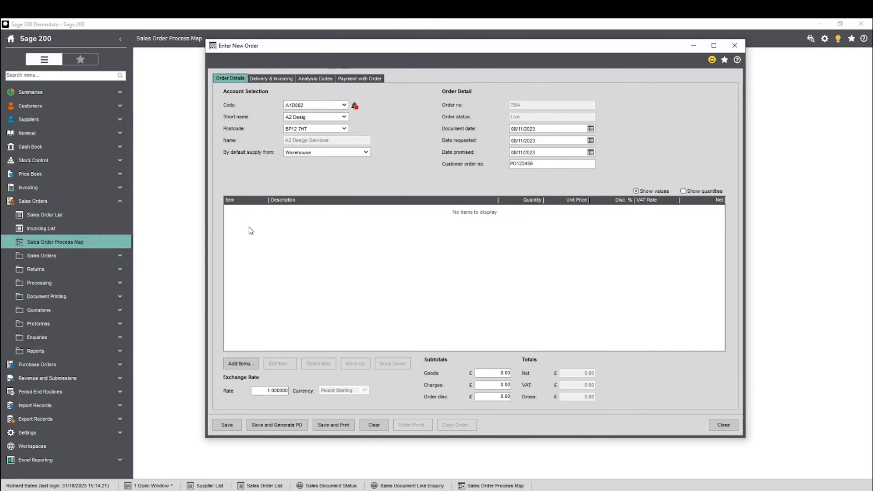
# Add a standard item line to the order for product CALC004, Calculator - Printing Rolls
pyautogui.click(246, 364)
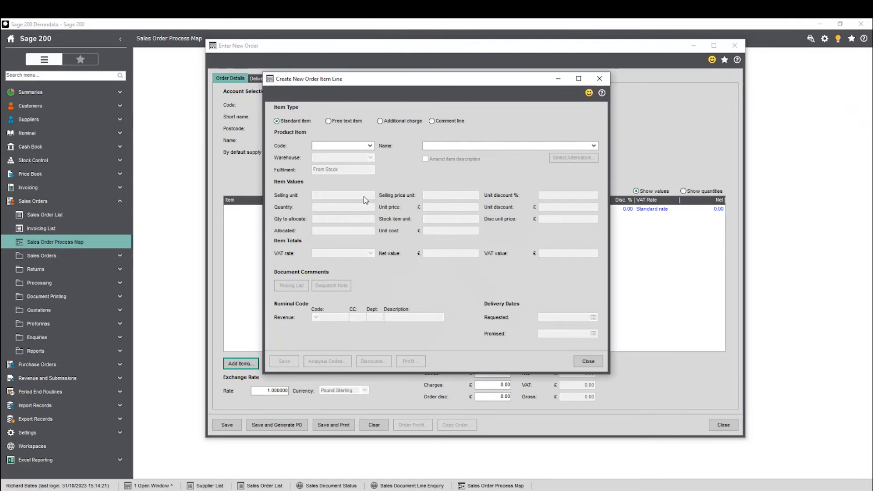
pyautogui.moveTo(339, 82); pyautogui.dragTo(407, 83)
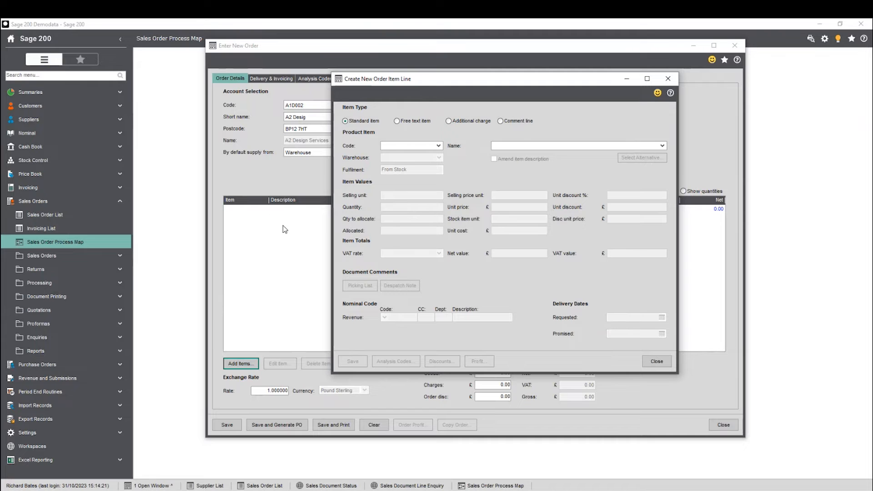
pyautogui.moveTo(443, 82); pyautogui.dragTo(405, 83)
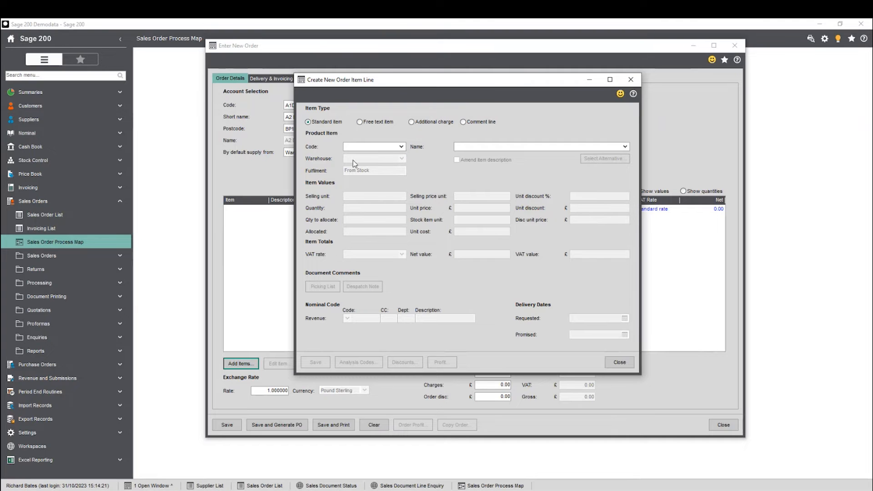
pyautogui.click(401, 147)
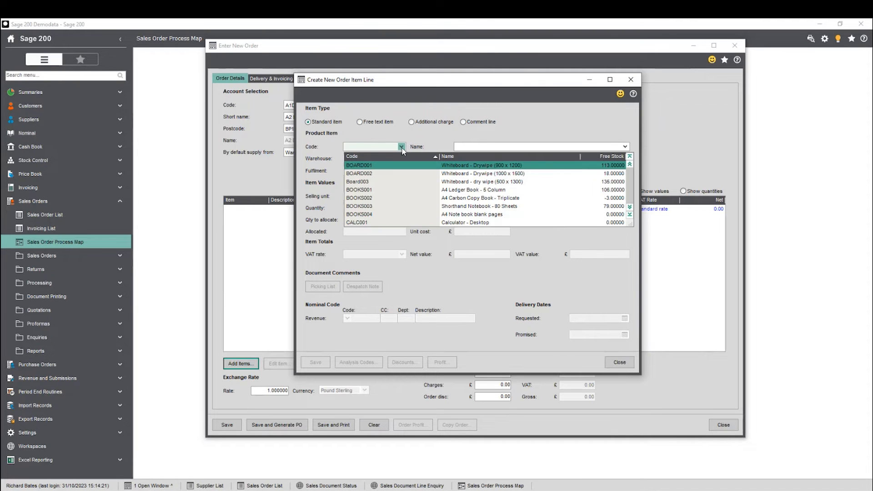
pyautogui.moveTo(631, 224); pyautogui.dragTo(663, 297)
pyautogui.scroll(1, 422, 182)
pyautogui.scroll(4, 422, 183)
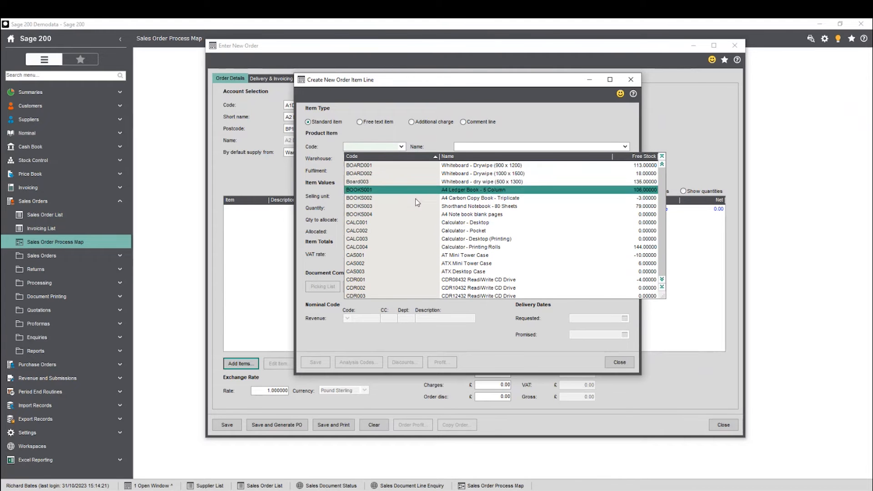
pyautogui.click(373, 147)
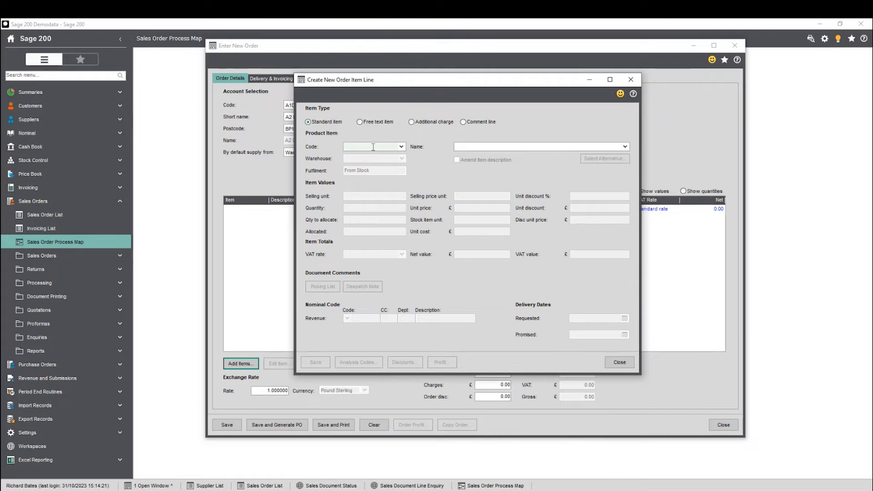
pyautogui.click(402, 146)
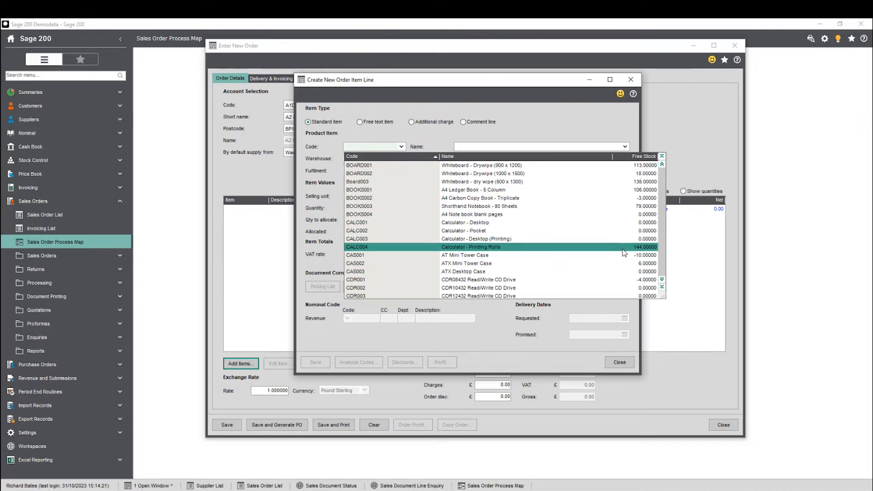
pyautogui.click(359, 248)
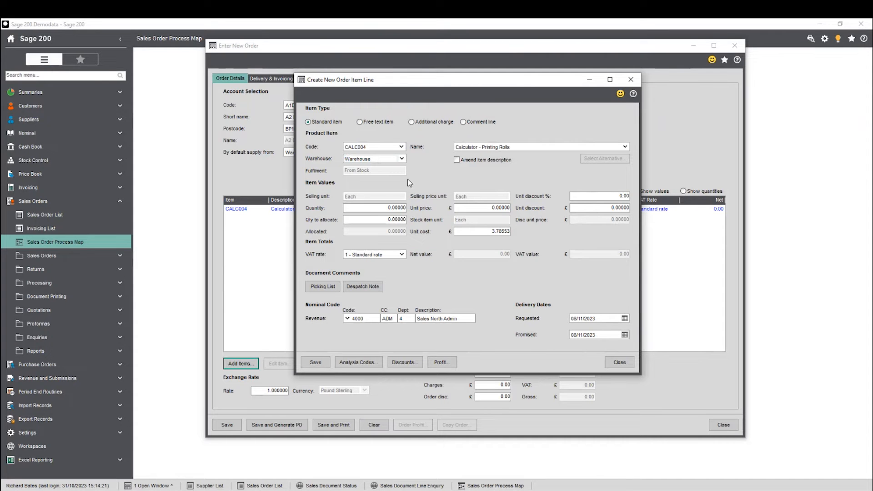
# Set the quantity of the Calculator - Printing Rolls line to 20, allocating the full quantity
pyautogui.click(392, 208)
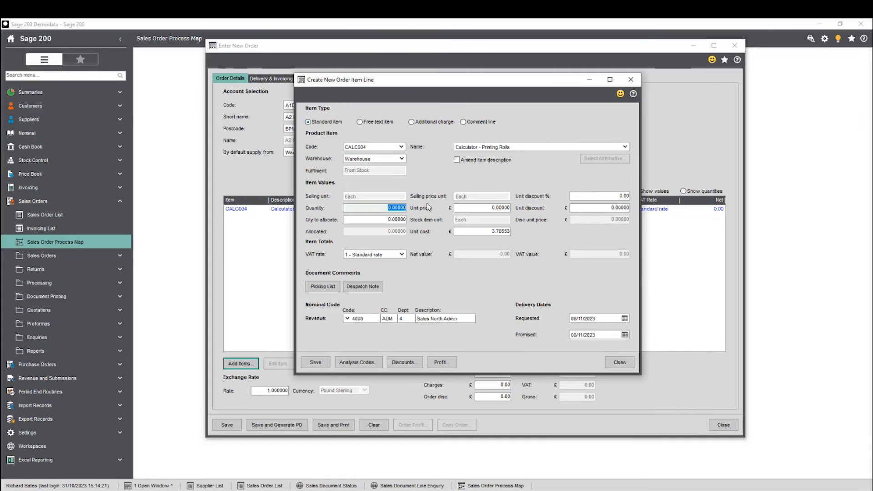
pyautogui.write('20')
pyautogui.press('Tab')
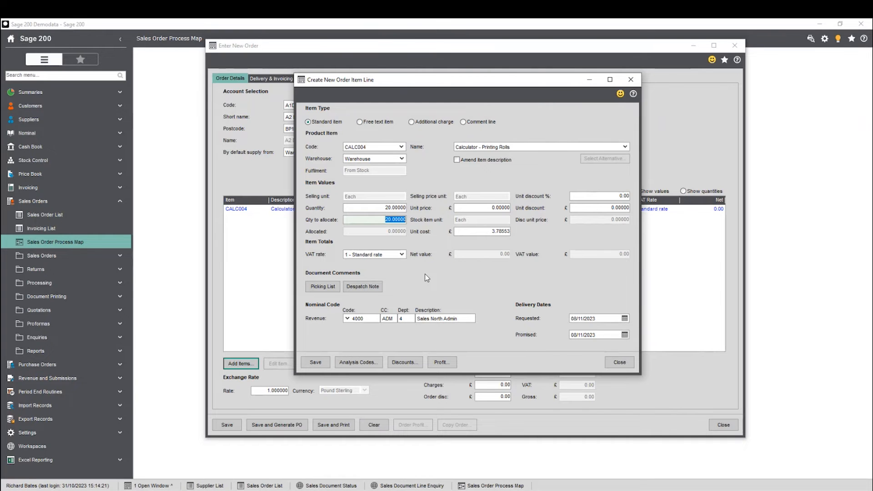
pyautogui.press('Tab')
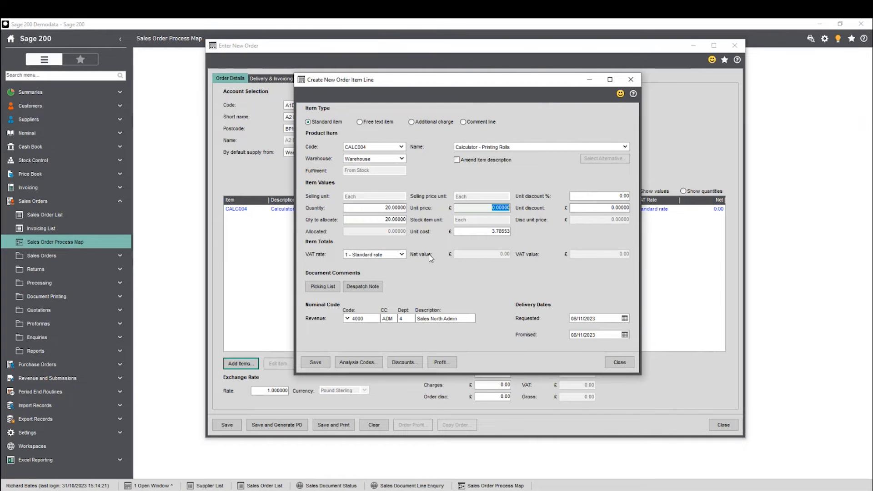
# Set the printing rolls line's unit cost to 3.00 and unit price to 25.00, and save the line
pyautogui.click(498, 231)
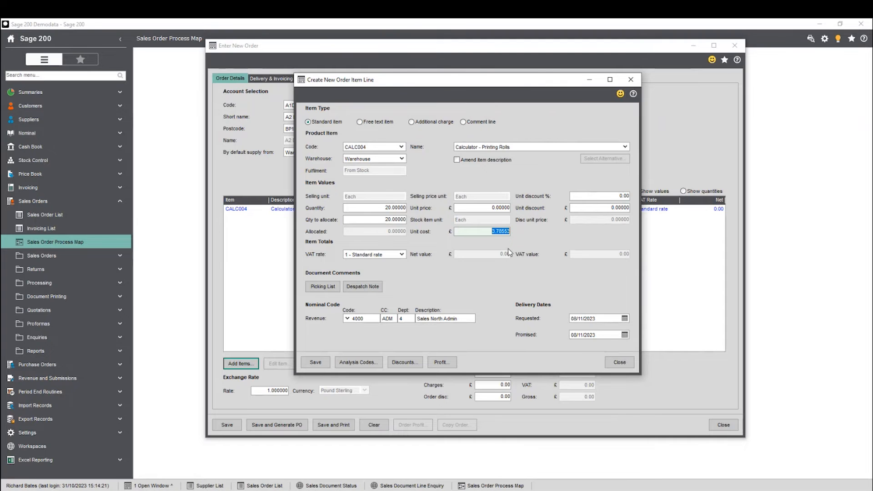
pyautogui.hotkey('shift', 'Tab')
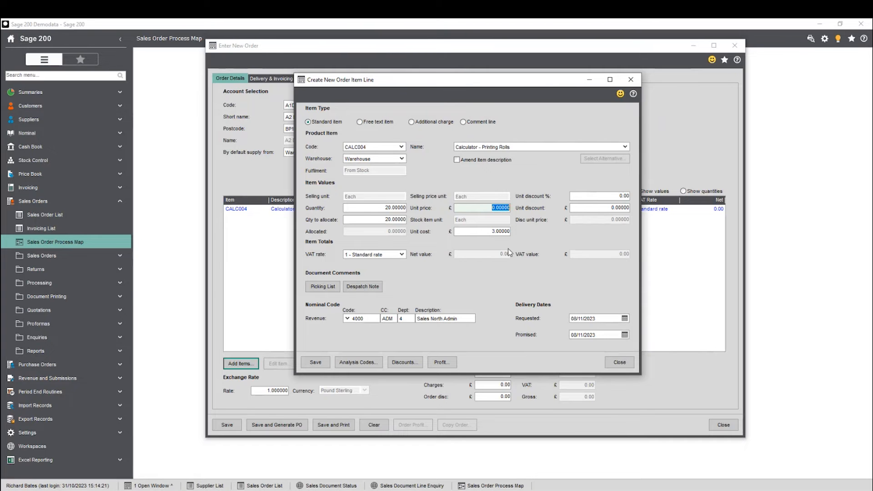
pyautogui.write('25')
pyautogui.press('Tab')
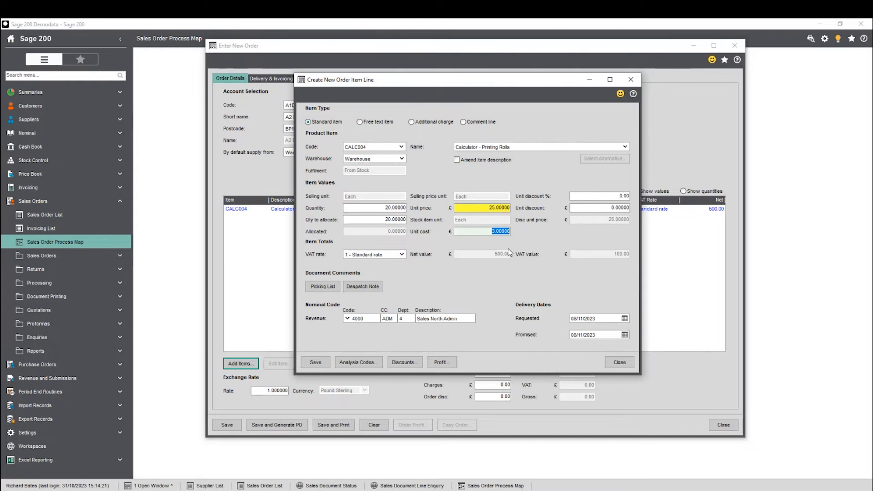
pyautogui.moveTo(489, 208); pyautogui.dragTo(513, 220)
pyautogui.click(492, 231)
pyautogui.click(319, 365)
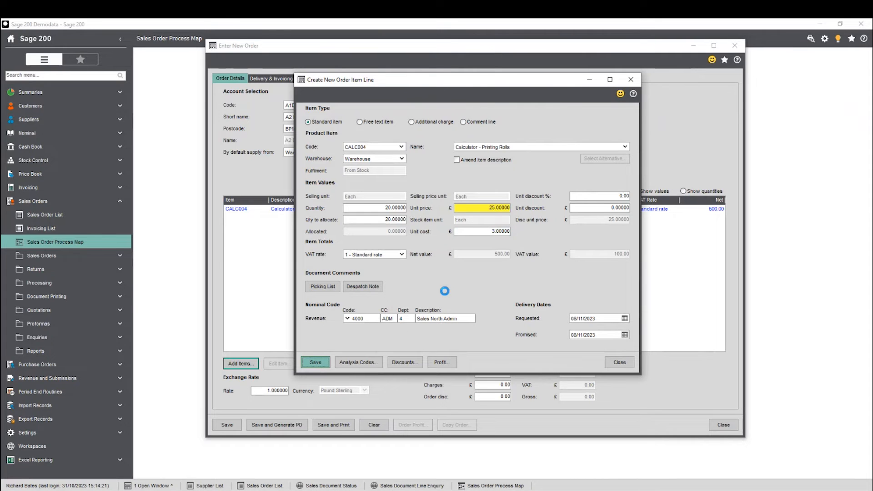
# Start a free text item line described as "Also include a free cal" with a unit price of 20.00
pyautogui.moveTo(405, 85)
pyautogui.mouseDown()
pyautogui.moveTo(491, 93)
pyautogui.moveTo(394, 90)
pyautogui.mouseUp()
pyautogui.click(364, 126)
pyautogui.click(374, 166)
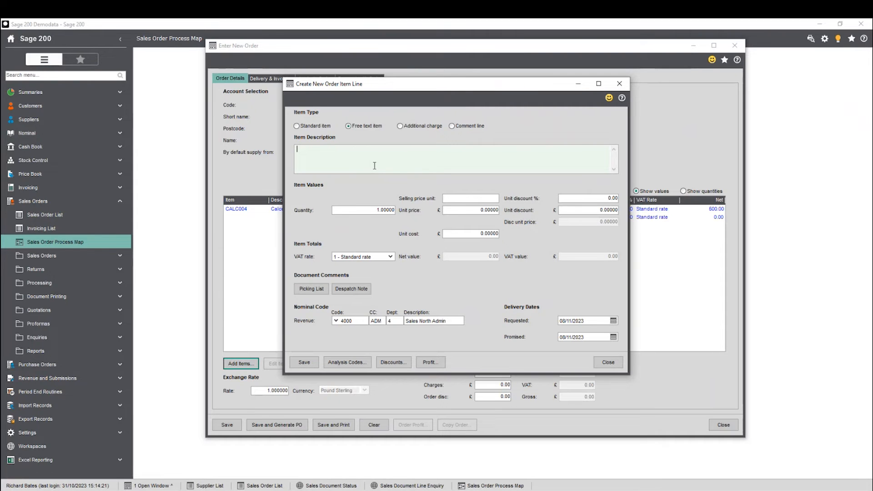
pyautogui.write('Also include a free ca')
pyautogui.press('Tab')
pyautogui.press('Tab')
pyautogui.press('Tab')
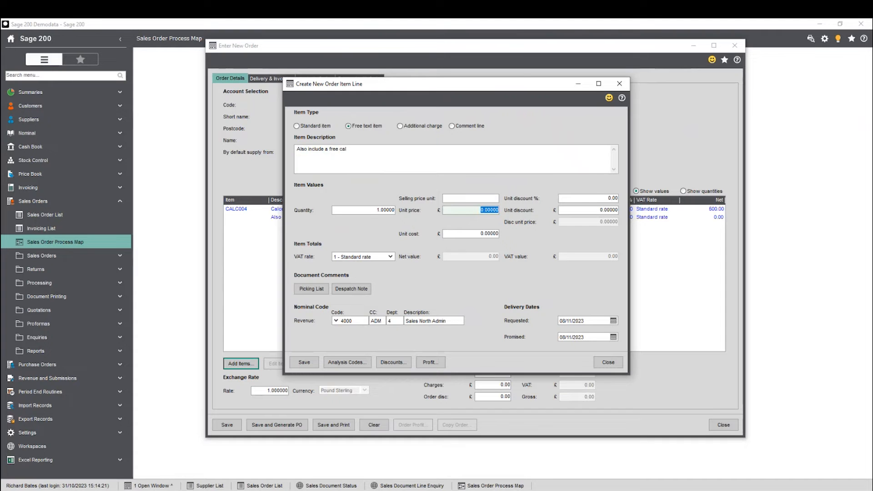
pyautogui.write('20')
pyautogui.press('Tab')
# Replace the word "free" with "discounted" in the free text item's description
pyautogui.click(415, 159)
pyautogui.hotkey('ctrl', 'Left')
pyautogui.hotkey('ctrl', 'shift', 'Left')
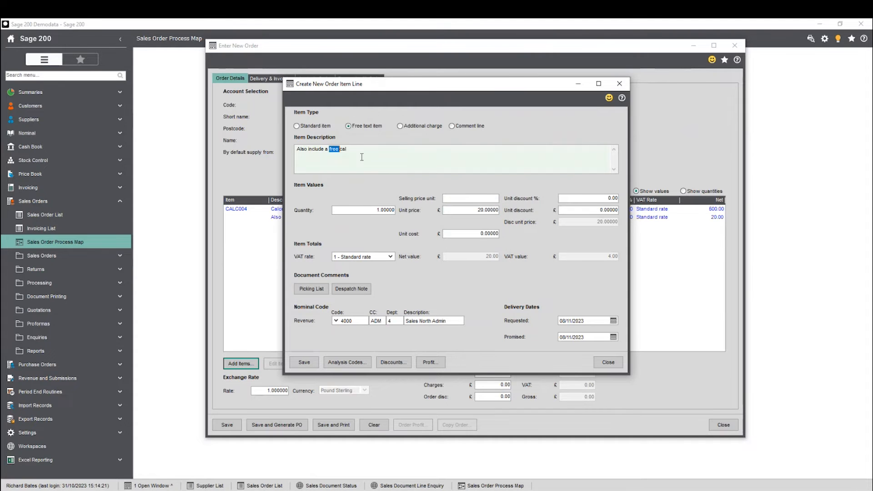
pyautogui.press('BackSpace')
pyautogui.write('discounted')
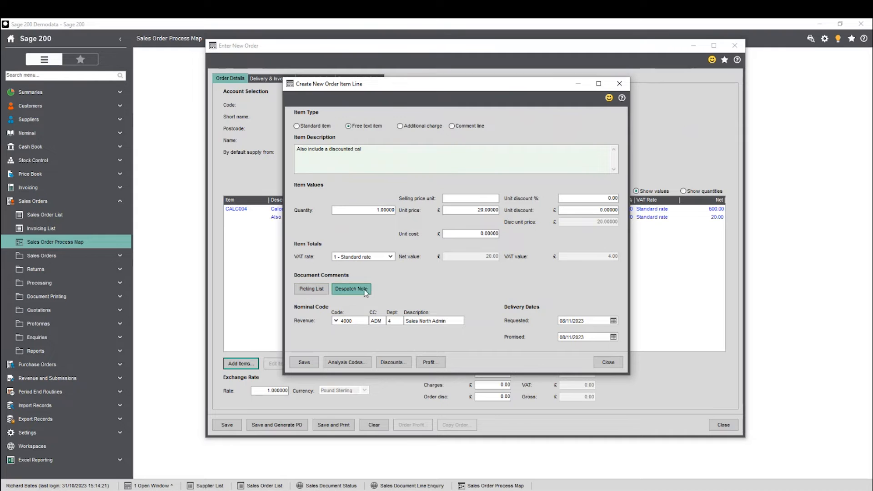
# Set the free text item's unit cost to 5.00 and save the line
pyautogui.click(495, 234)
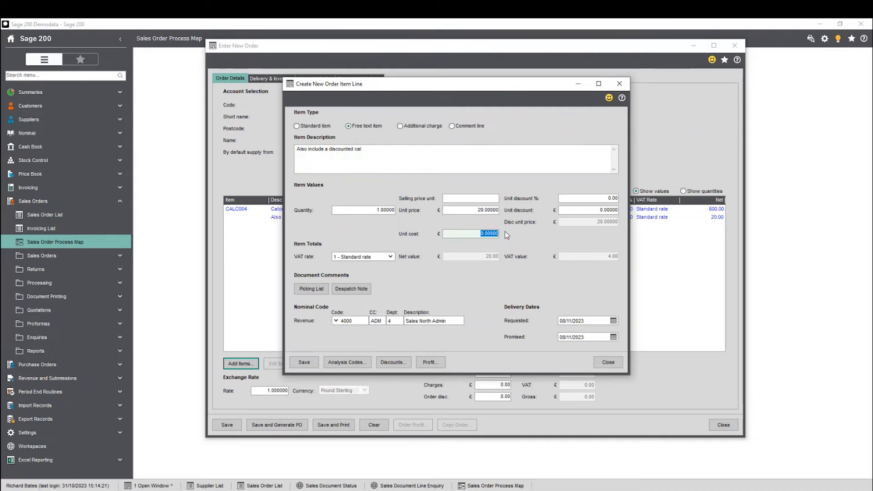
pyautogui.write('5')
pyautogui.press('Tab')
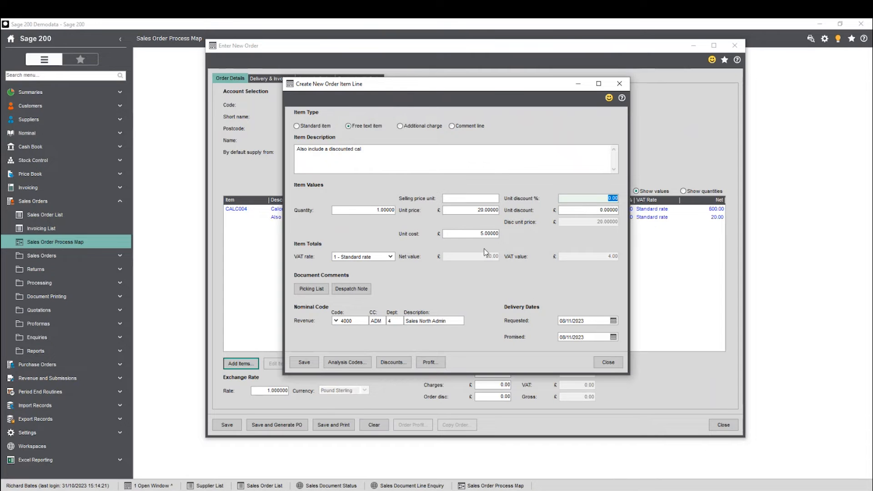
pyautogui.click(304, 363)
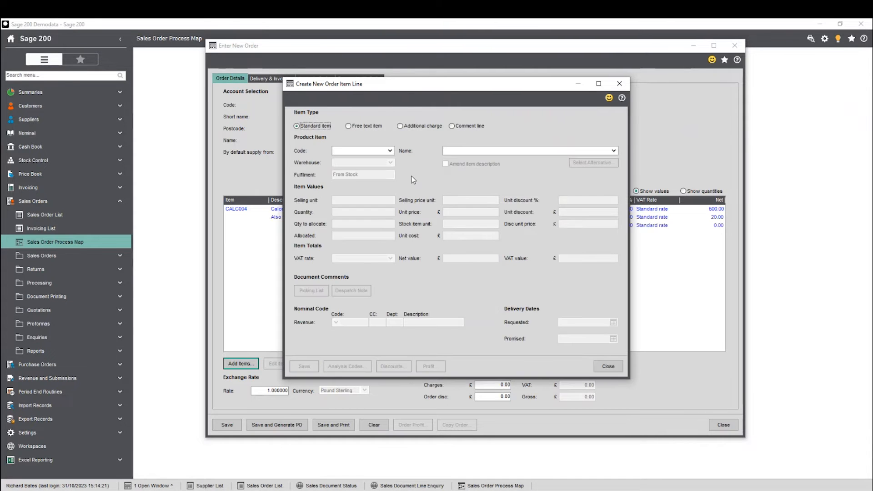
# Add the CAR_2 Carriage additional charge to the order and save it with its default net value
pyautogui.click(401, 127)
pyautogui.click(390, 148)
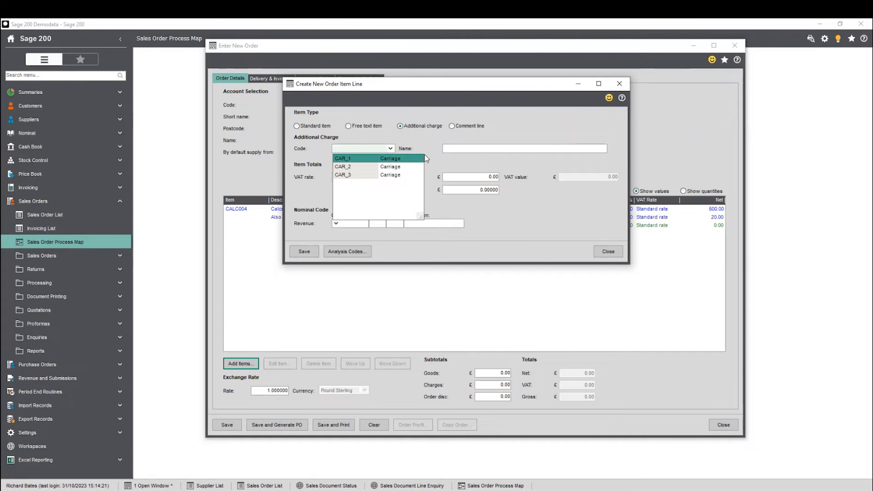
pyautogui.click(394, 168)
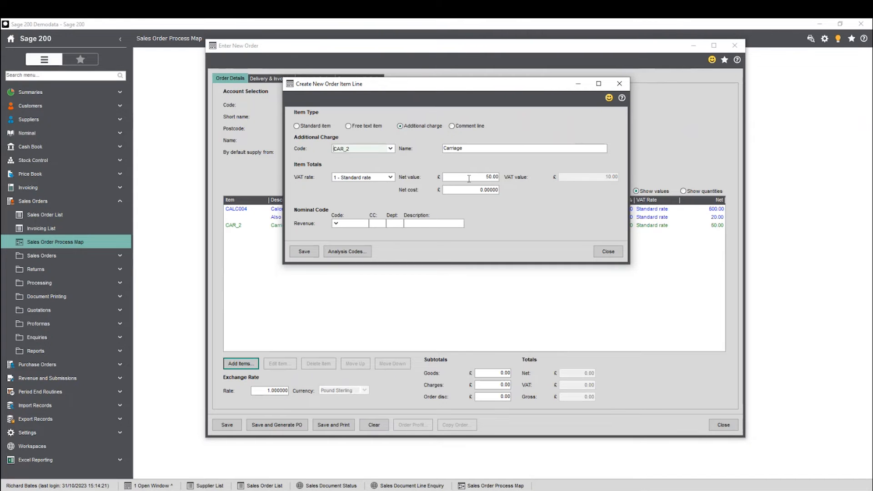
pyautogui.click(474, 148)
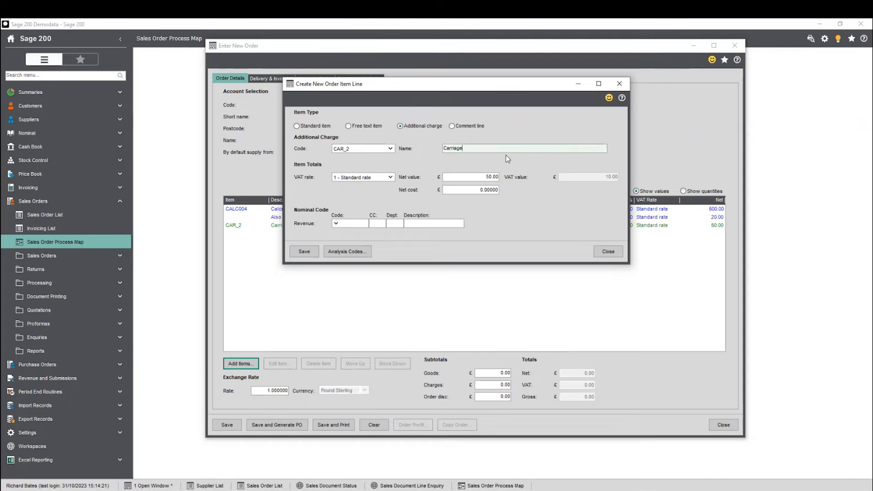
pyautogui.click(461, 177)
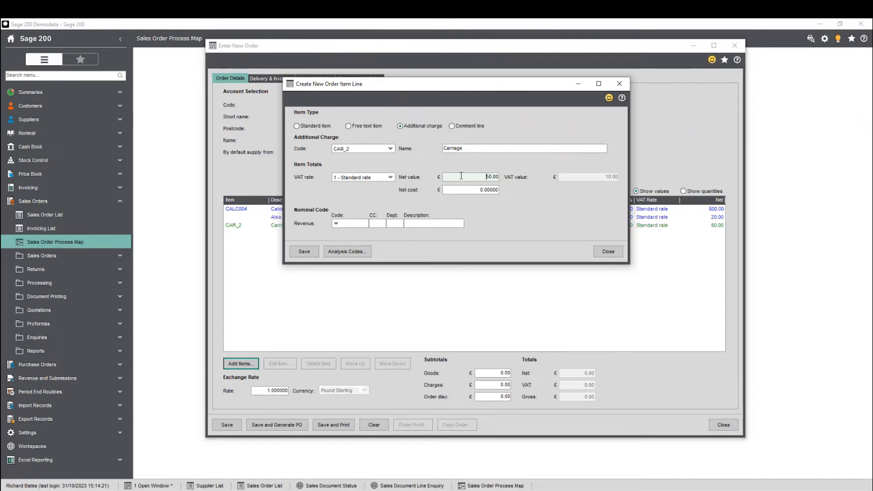
pyautogui.click(304, 251)
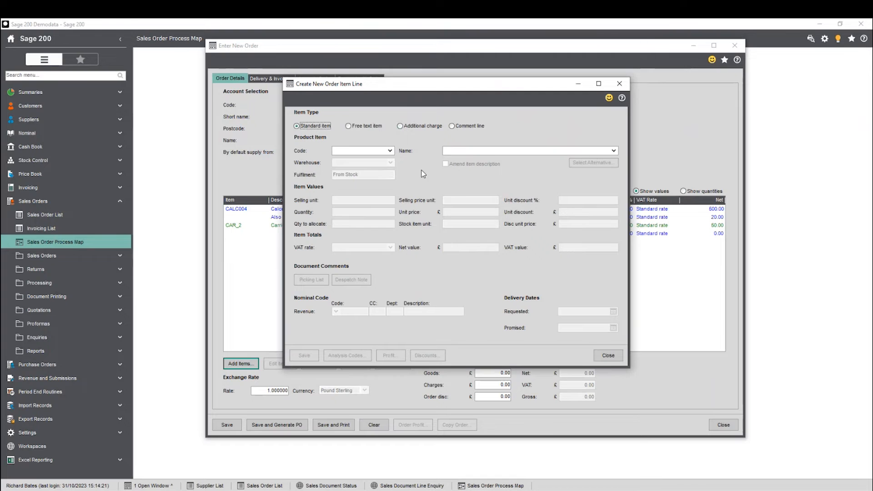
# Add the comment line "Customer requires ASAP", shown on picking lists but not customer documents, and finish adding items
pyautogui.click(467, 126)
pyautogui.click(466, 153)
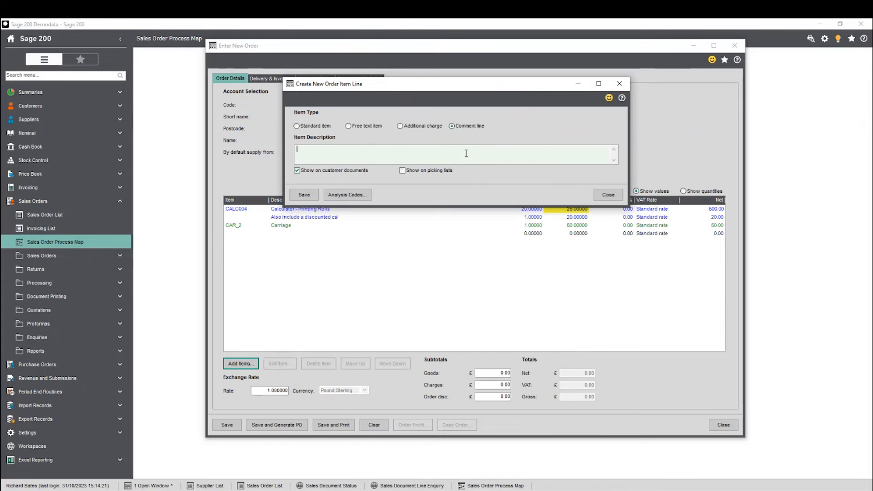
pyautogui.write('Customer requires ASAP')
pyautogui.click(302, 171)
pyautogui.click(423, 172)
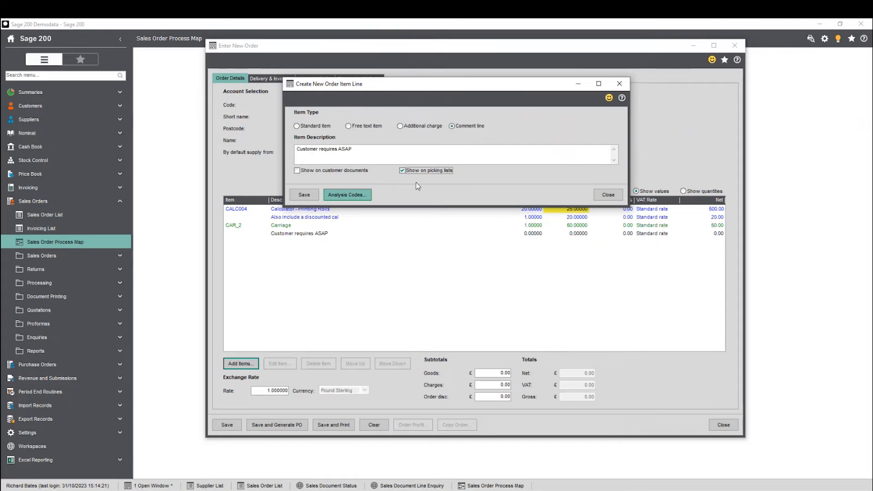
pyautogui.click(305, 194)
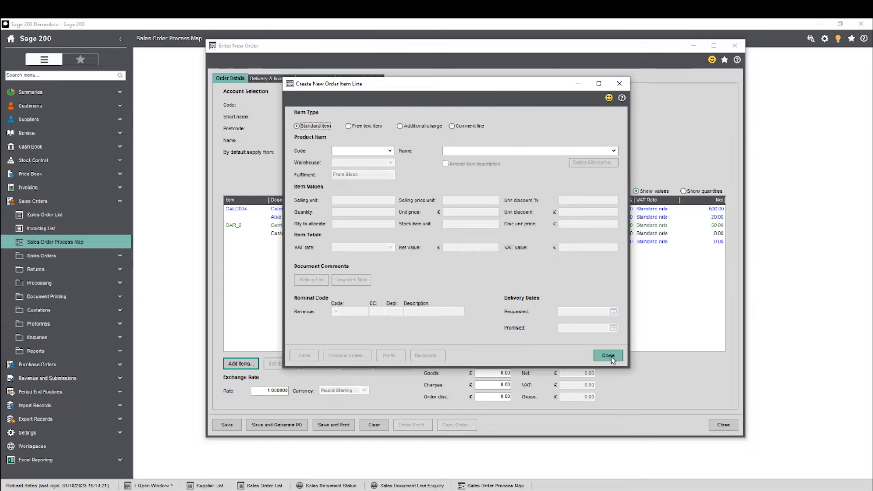
pyautogui.click(607, 355)
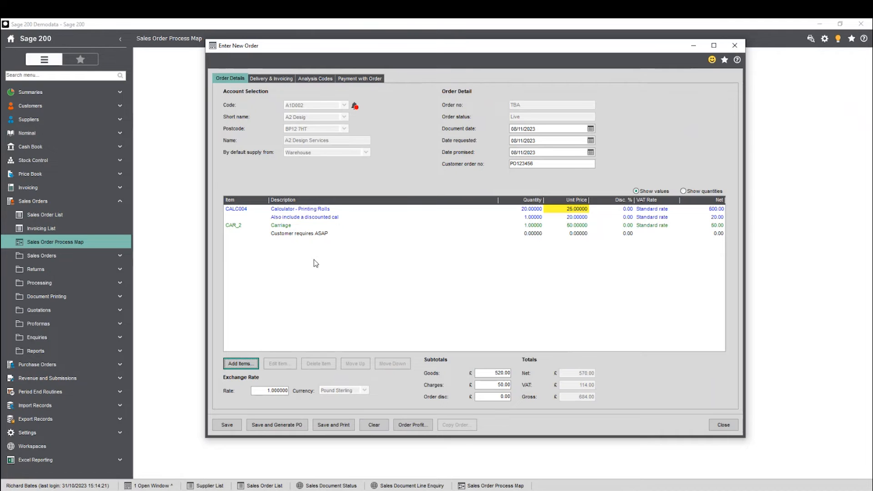
# Save and confirm the sales order, acknowledge its generated number and close the order entry window
pyautogui.click(236, 426)
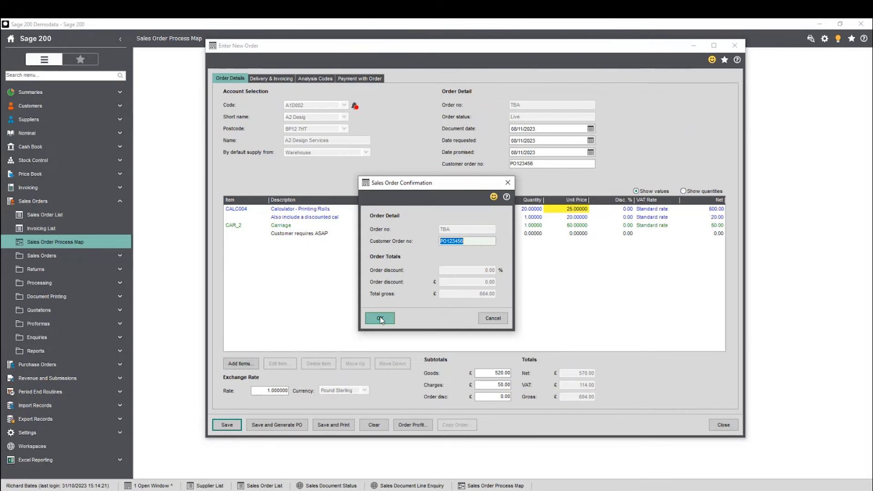
pyautogui.click(381, 319)
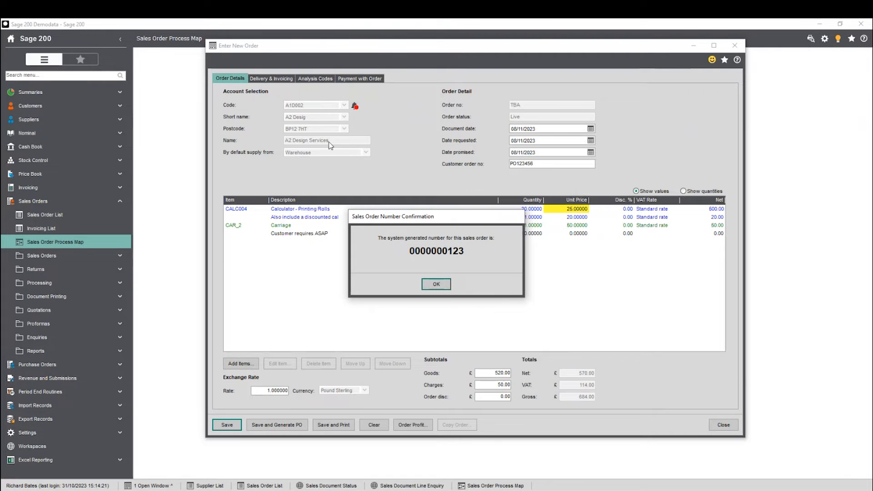
pyautogui.click(436, 284)
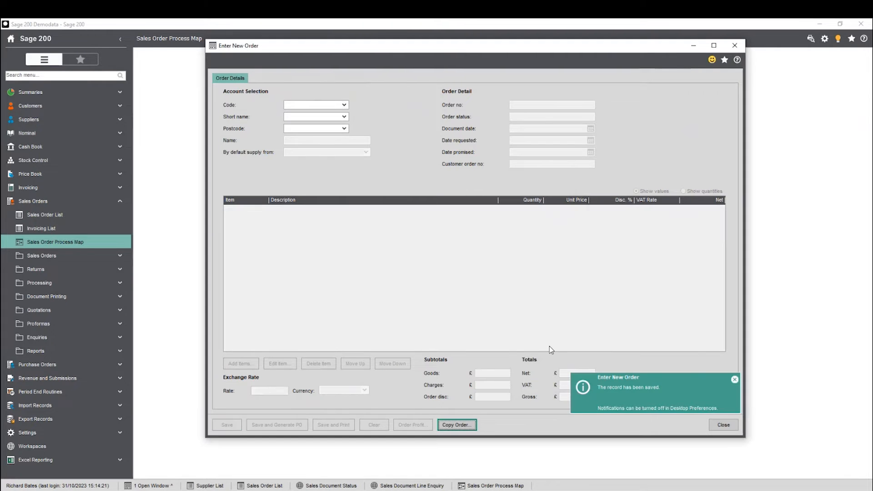
pyautogui.click(739, 48)
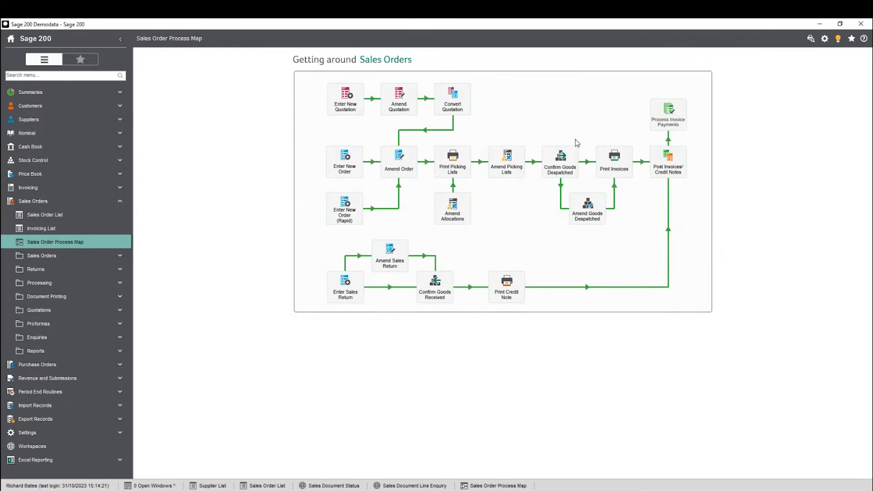
# Start a rapid sales order for the A2 Design Services account and acknowledge the customer alert
pyautogui.click(355, 222)
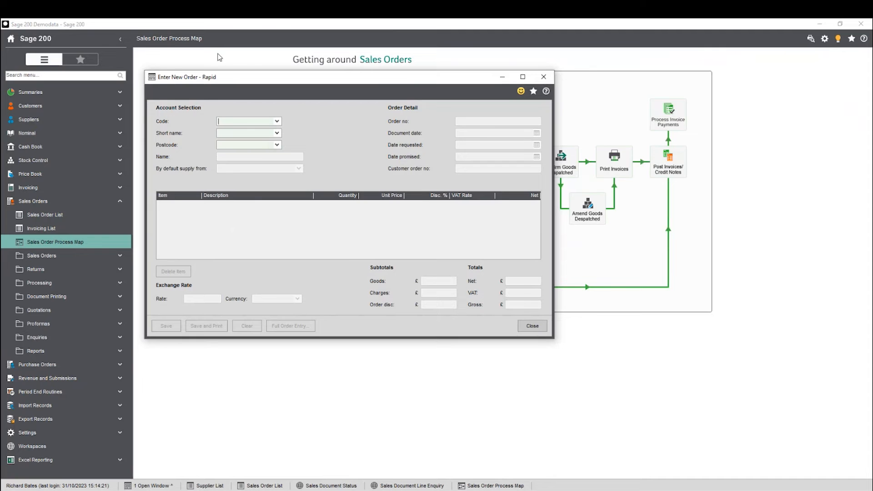
pyautogui.moveTo(233, 81); pyautogui.dragTo(315, 80)
pyautogui.click(362, 120)
pyautogui.click(353, 153)
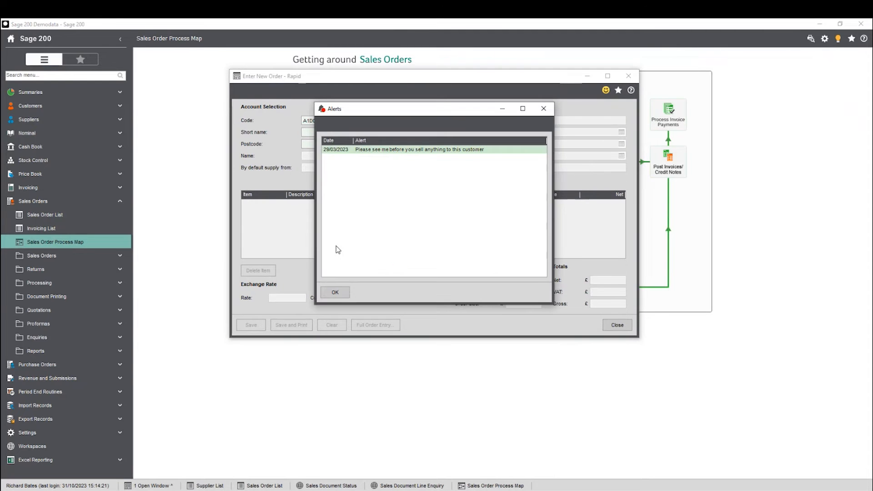
pyautogui.click(337, 288)
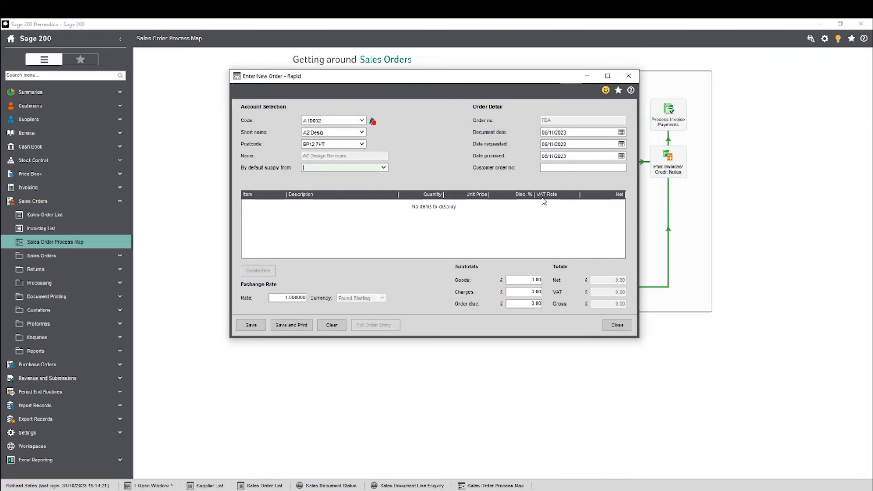
# Enter the customer order number on the rapid order and save it without any item lines
pyautogui.click(566, 171)
pyautogui.write('PO')
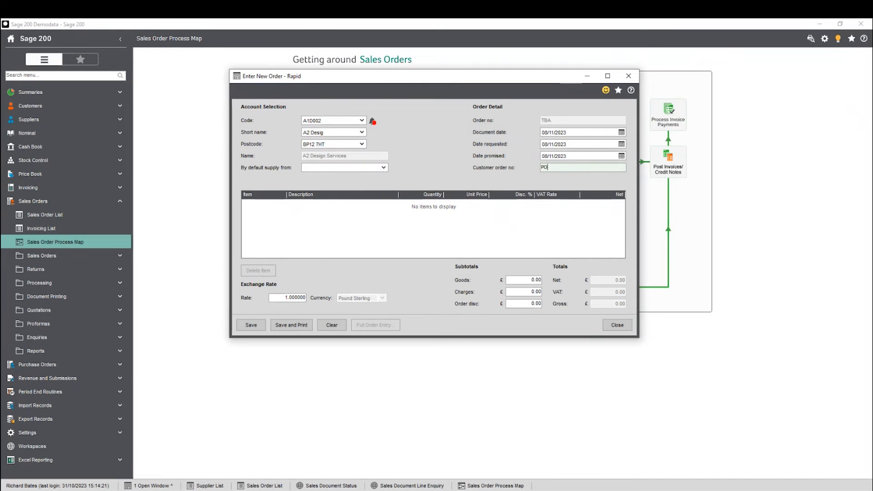
pyautogui.write('987654')
pyautogui.press('Tab')
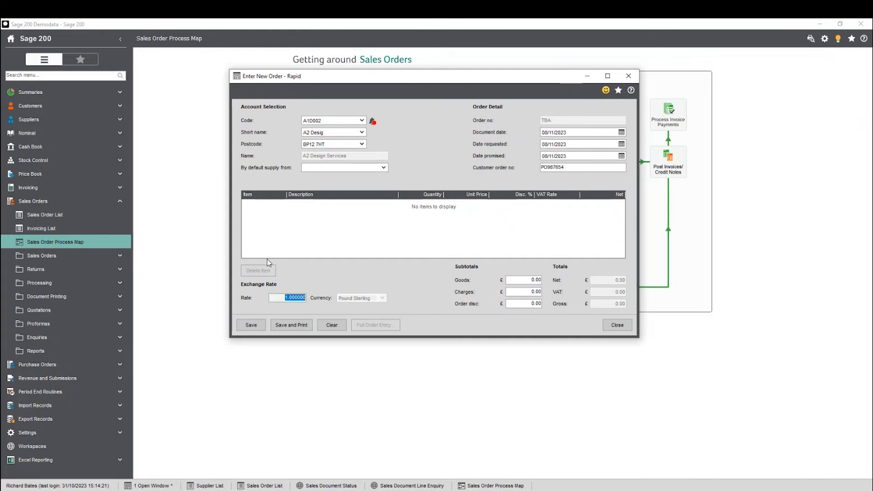
pyautogui.click(251, 325)
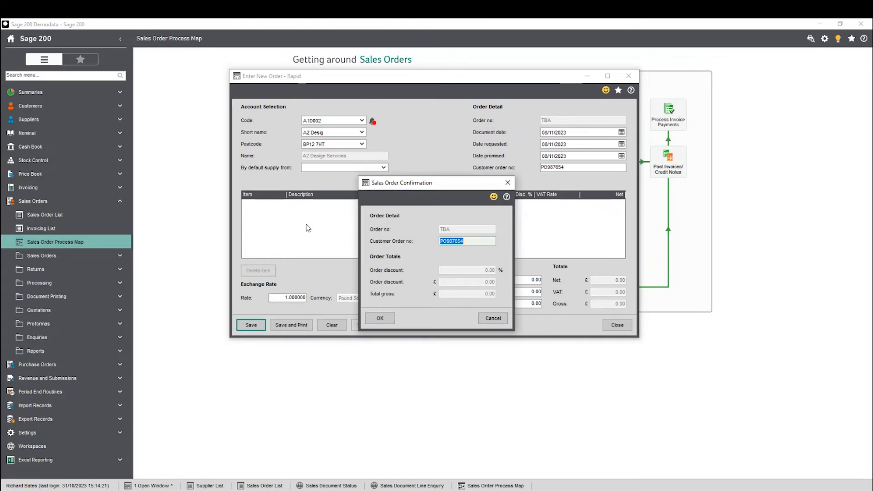
pyautogui.click(386, 318)
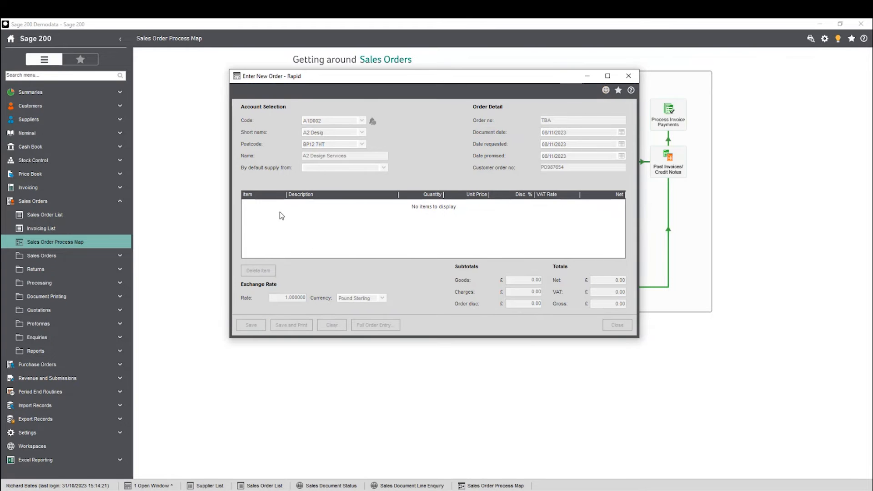
pyautogui.click(435, 283)
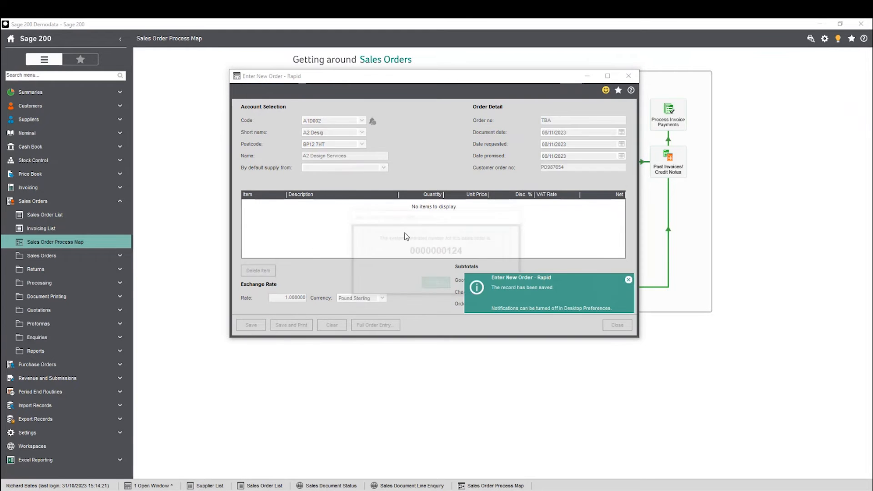
# Start another rapid order for the A1D002 A2 Design Services account, enter the customer order number and set the default supply to Warehouse
pyautogui.click(361, 120)
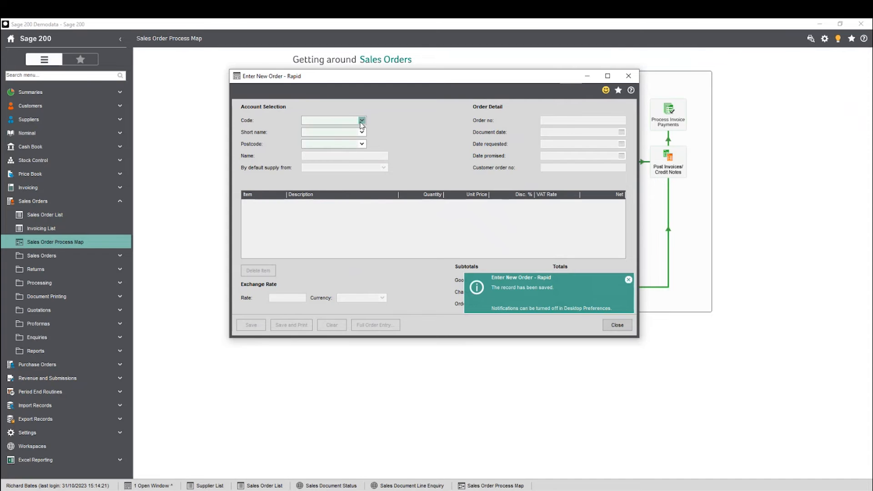
pyautogui.click(341, 139)
pyautogui.click(336, 292)
pyautogui.click(575, 166)
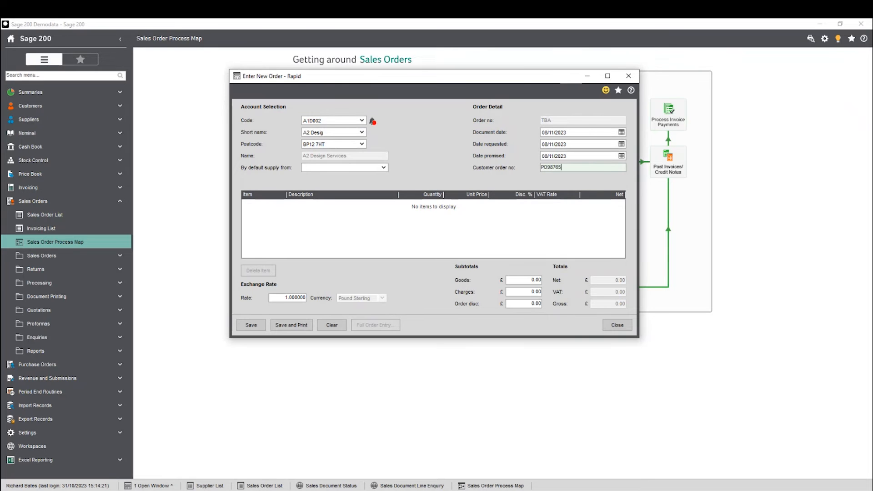
pyautogui.click(384, 168)
pyautogui.click(335, 196)
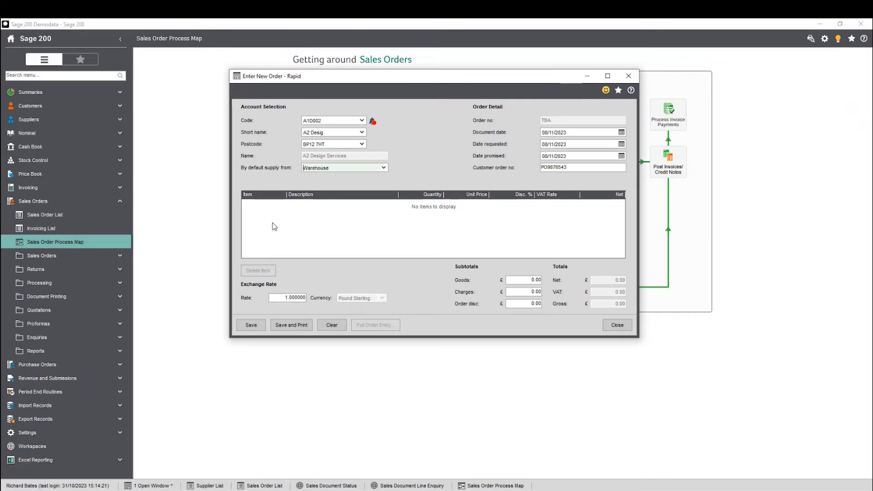
# Add item BOARD002, Whiteboard - Drywipe (1000 x 1500), to the rapid order with quantity 10 and unit price 50
pyautogui.click(265, 203)
pyautogui.click(282, 204)
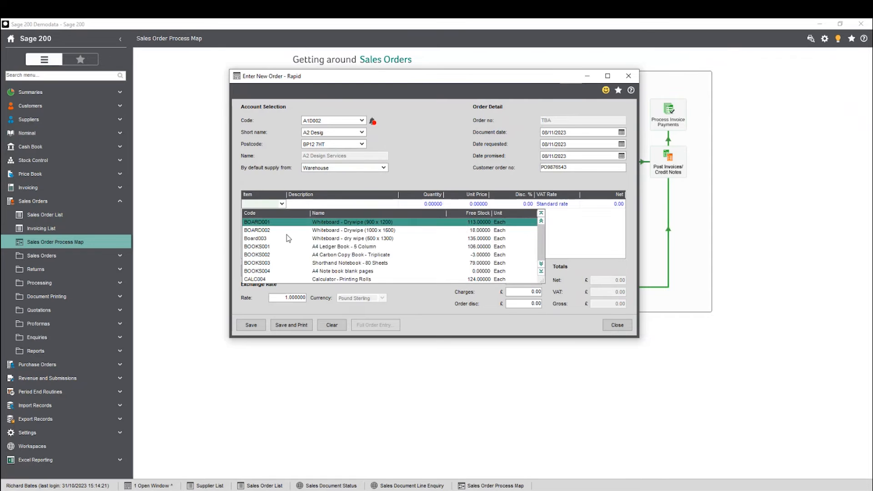
pyautogui.click(300, 225)
pyautogui.press('Tab')
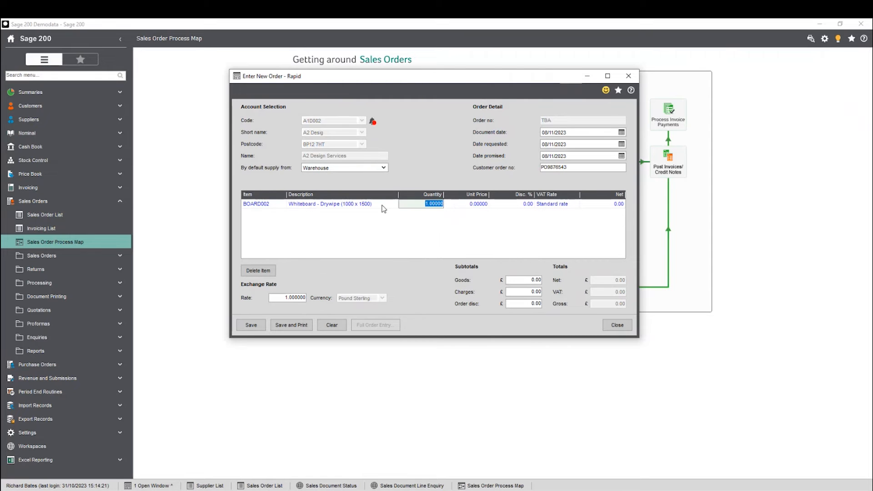
pyautogui.write('10')
pyautogui.press('Tab')
pyautogui.write('50')
pyautogui.press('Tab')
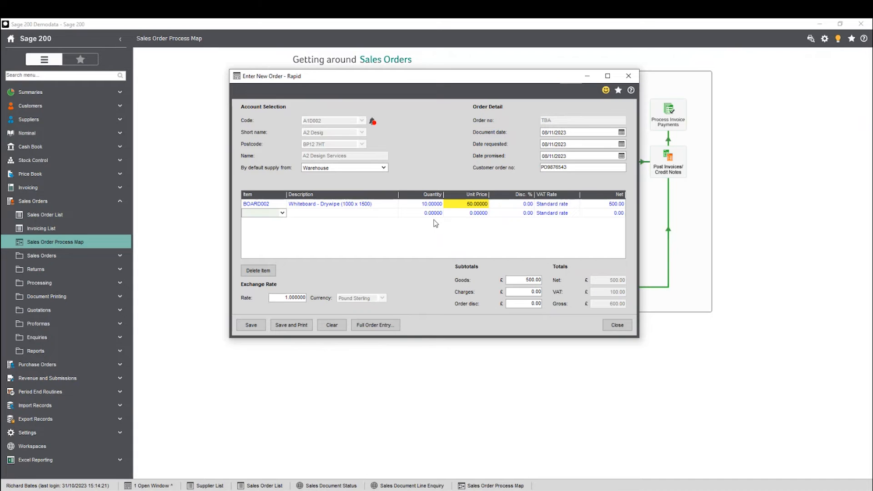
# Add item SCI001, Scissors - Economy, as the second order line with a unit price of 30
pyautogui.write('SCI001')
pyautogui.press('Tab')
pyautogui.press('Tab')
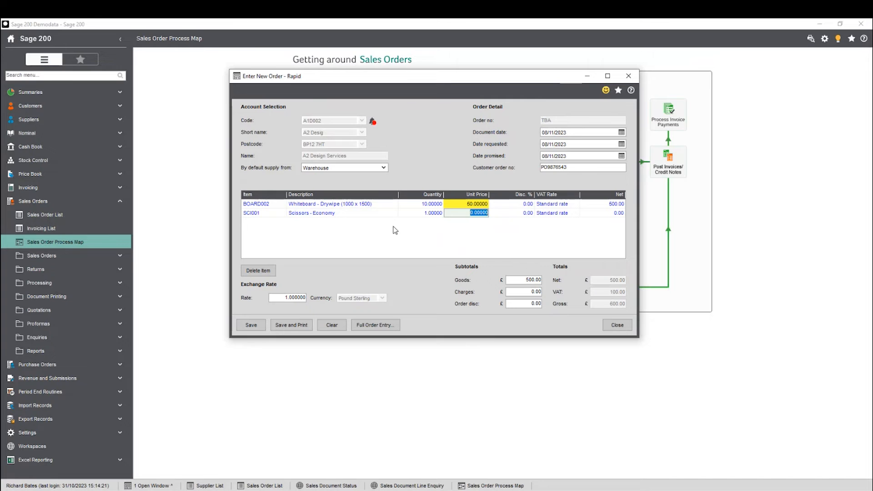
pyautogui.write('30')
pyautogui.press('Tab')
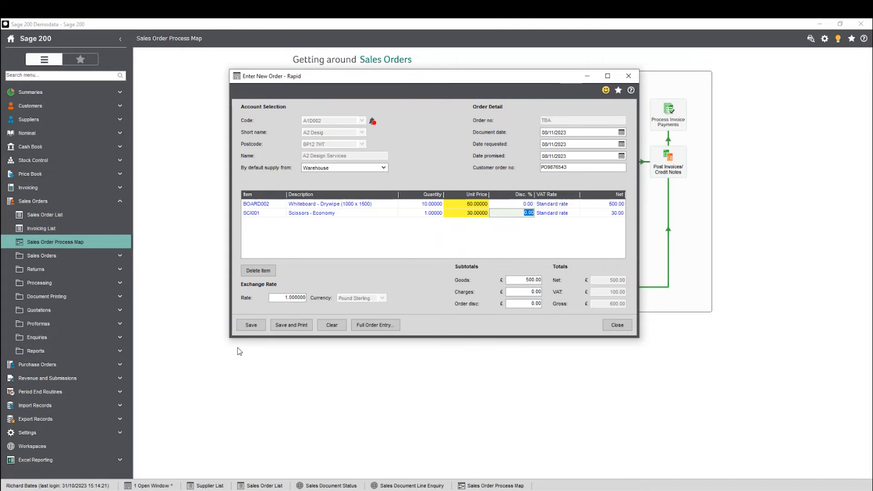
# Save and confirm the rapid order, acknowledge its generated number and close the entry window
pyautogui.click(257, 324)
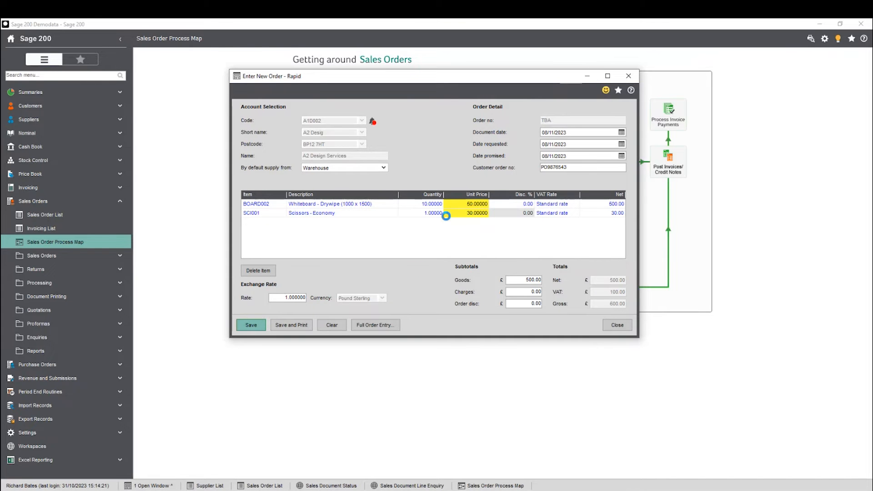
pyautogui.click(391, 319)
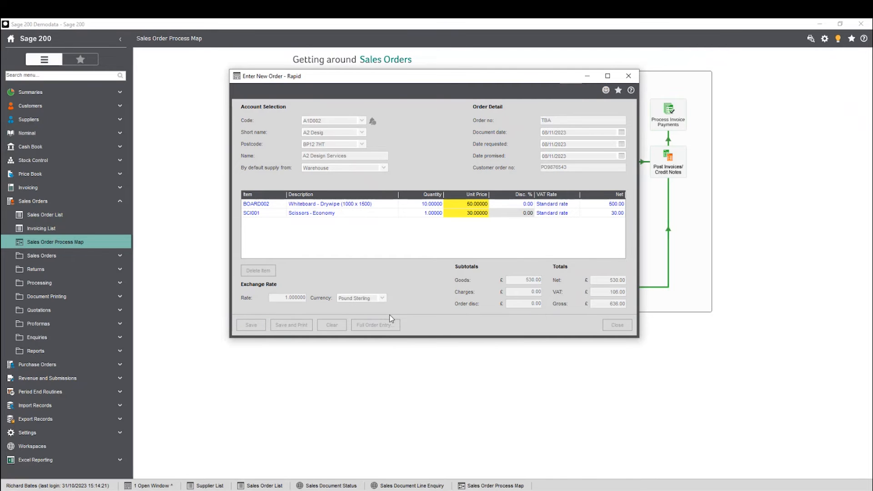
pyautogui.click(436, 283)
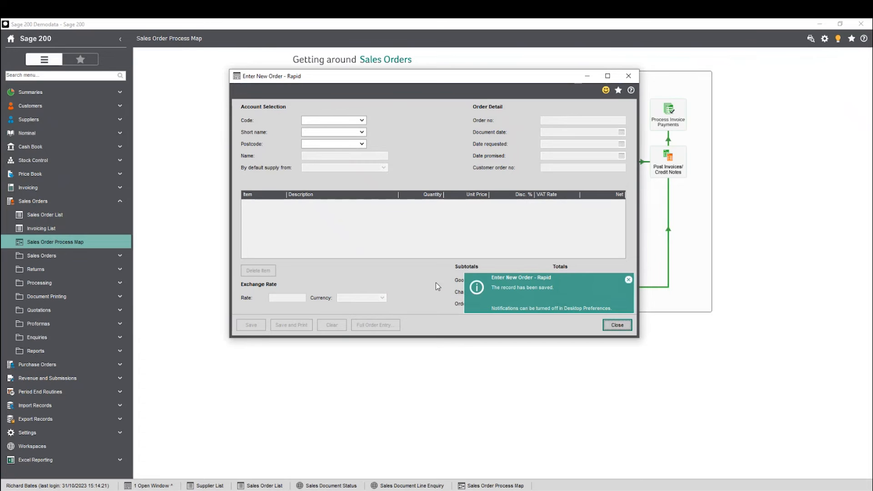
pyautogui.click(610, 324)
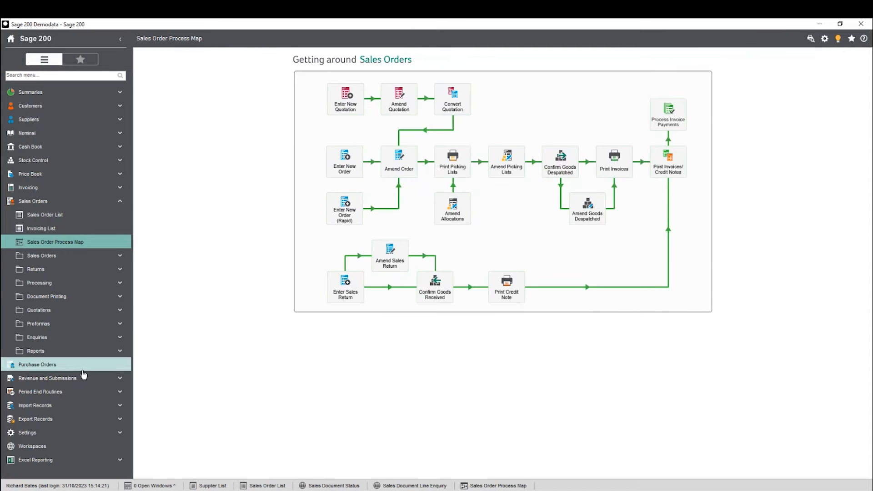
# Refresh the Sales Order List and examine the newly entered A2 Design Services orders dated 08/11/2023
pyautogui.click(64, 215)
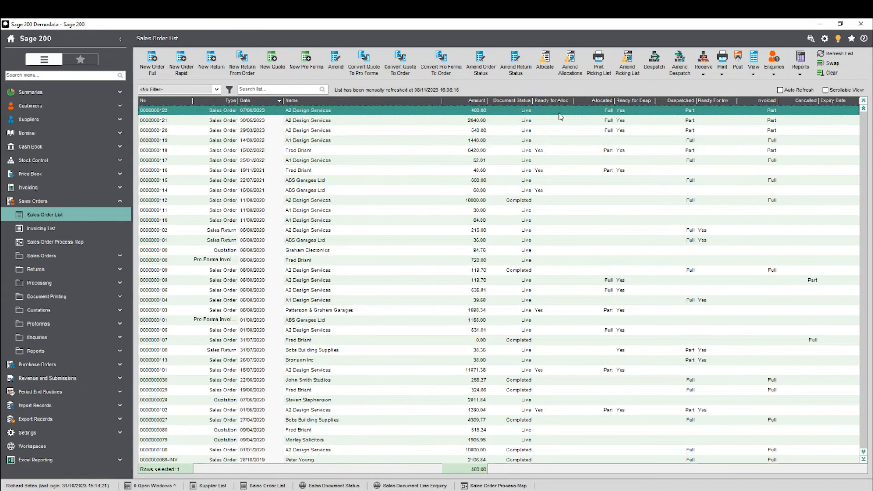
pyautogui.click(839, 54)
pyautogui.click(179, 131)
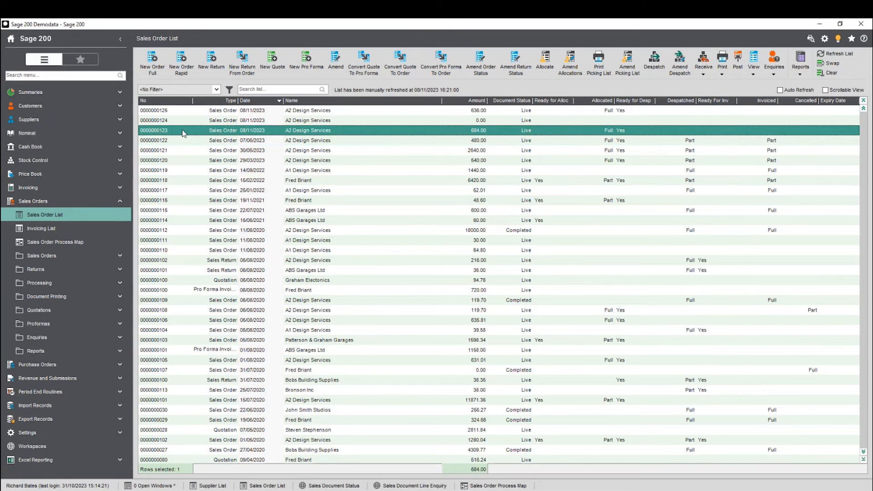
pyautogui.click(171, 121)
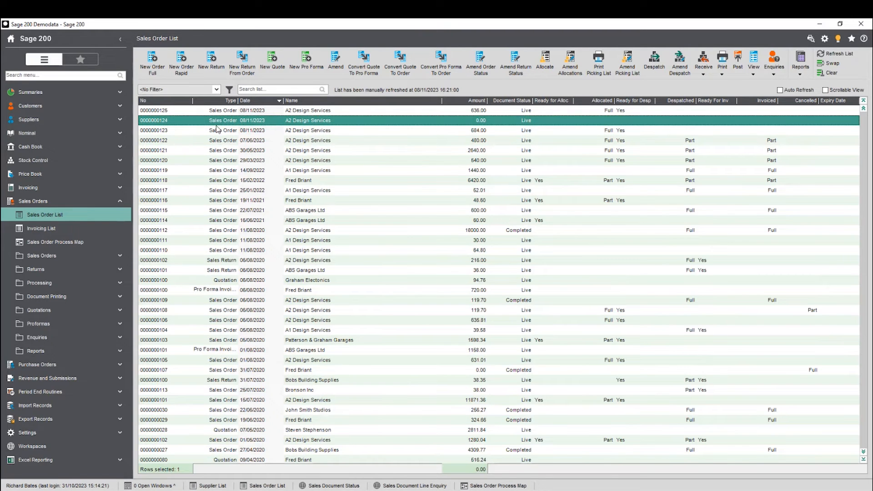
pyautogui.click(176, 112)
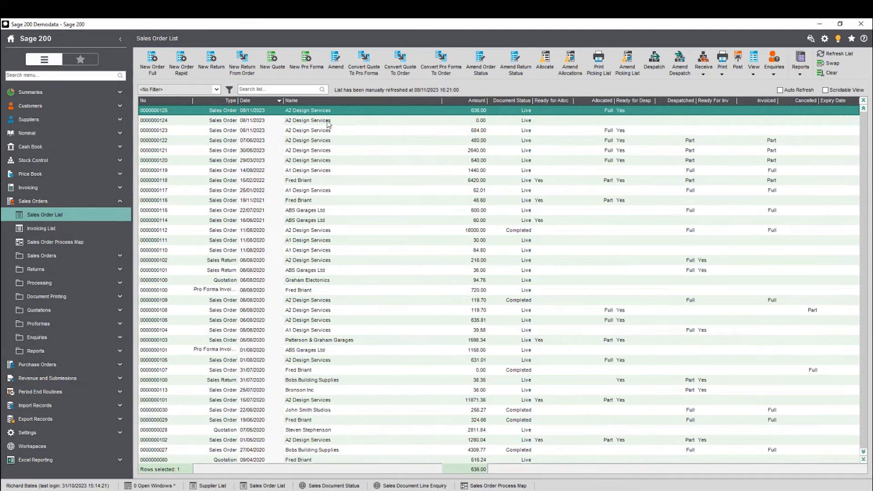
pyautogui.click(521, 130)
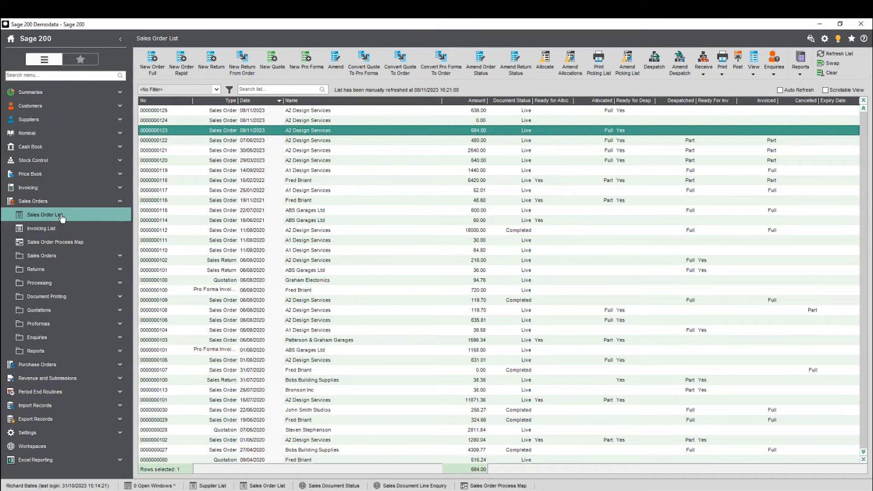
# Print the picking lists for the two A2 Design Services orders dated 08/11/2023 from the process map, then close the preview and print window
pyautogui.click(68, 241)
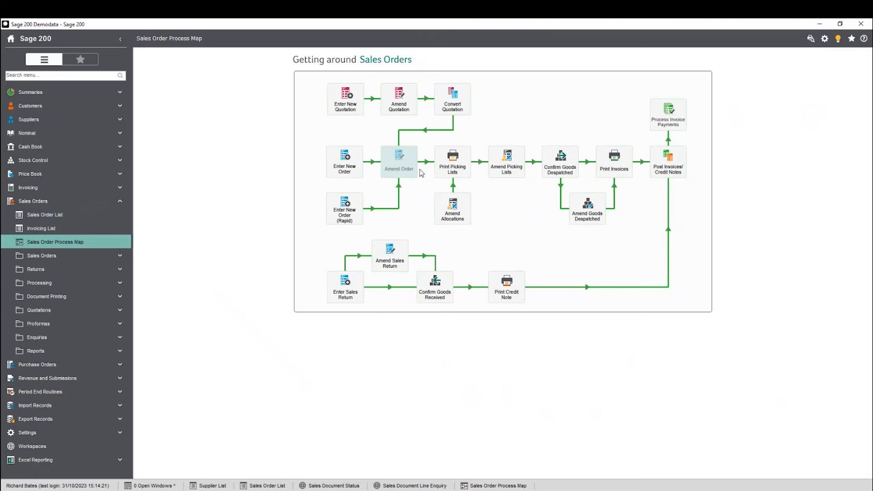
pyautogui.click(454, 164)
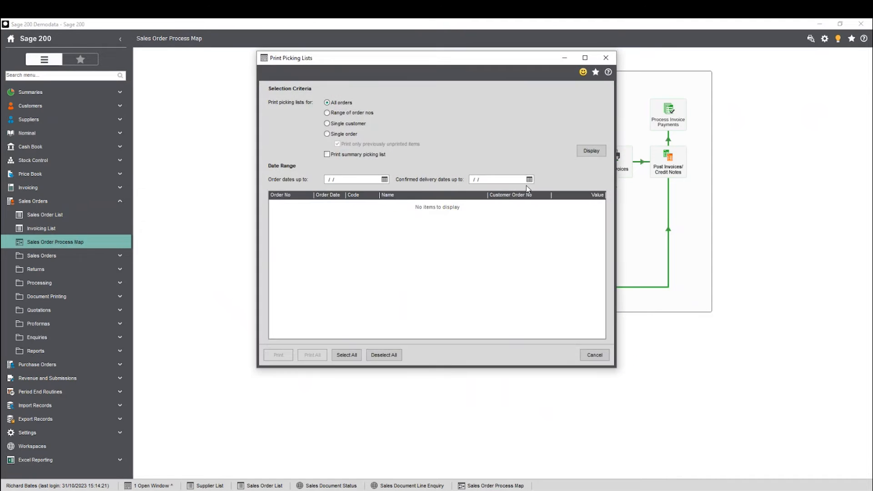
pyautogui.click(601, 153)
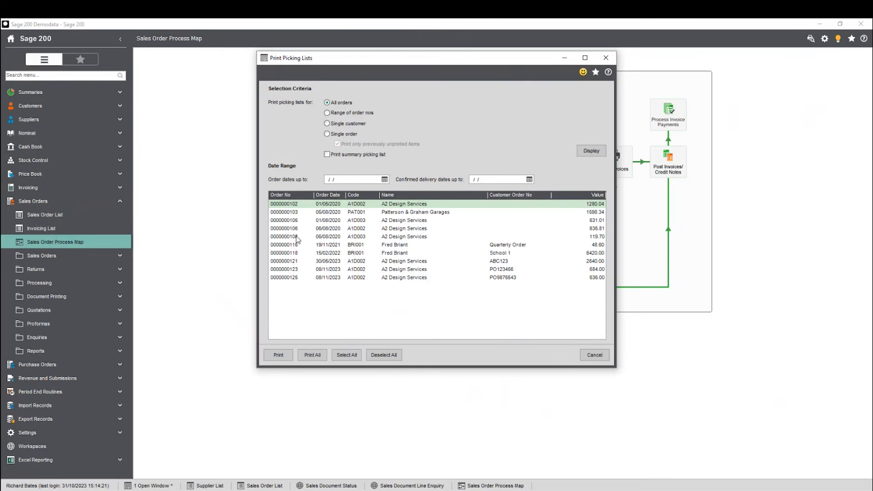
pyautogui.keyDown('shift'); pyautogui.click(302, 278); pyautogui.keyUp('shift')
pyautogui.click(321, 270)
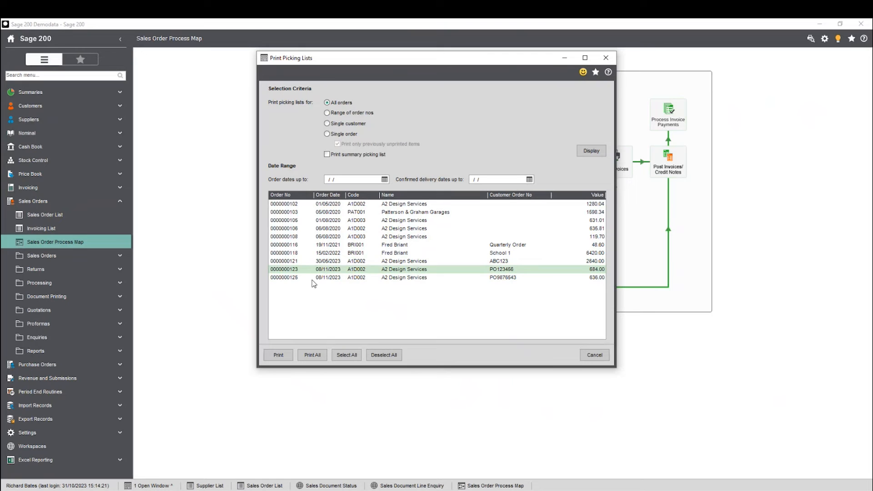
pyautogui.keyDown('ctrl'); pyautogui.click(310, 277); pyautogui.keyUp('ctrl')
pyautogui.click(277, 355)
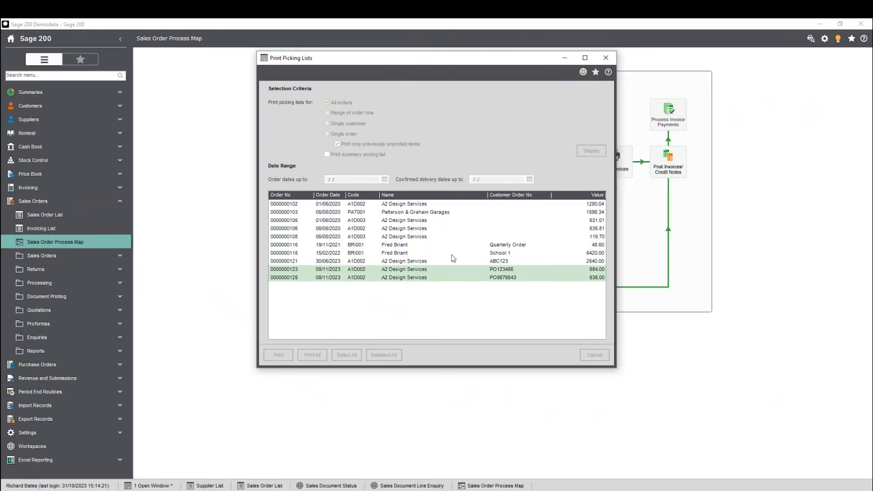
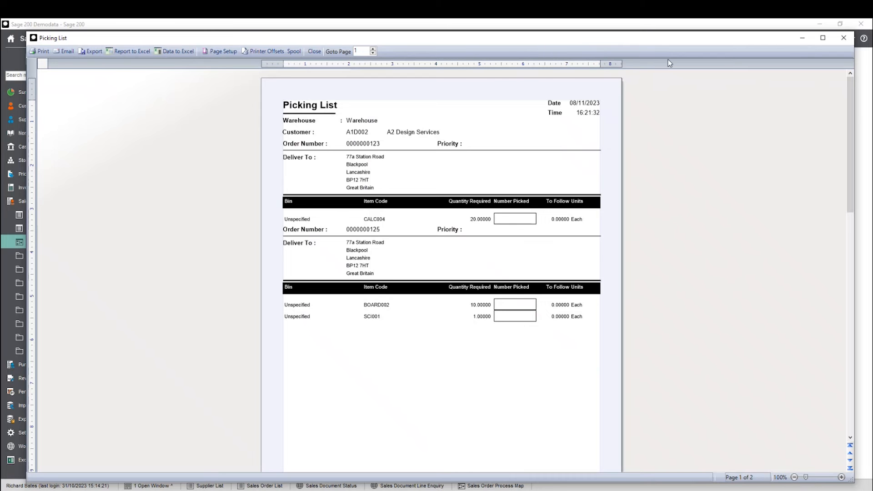
pyautogui.click(846, 39)
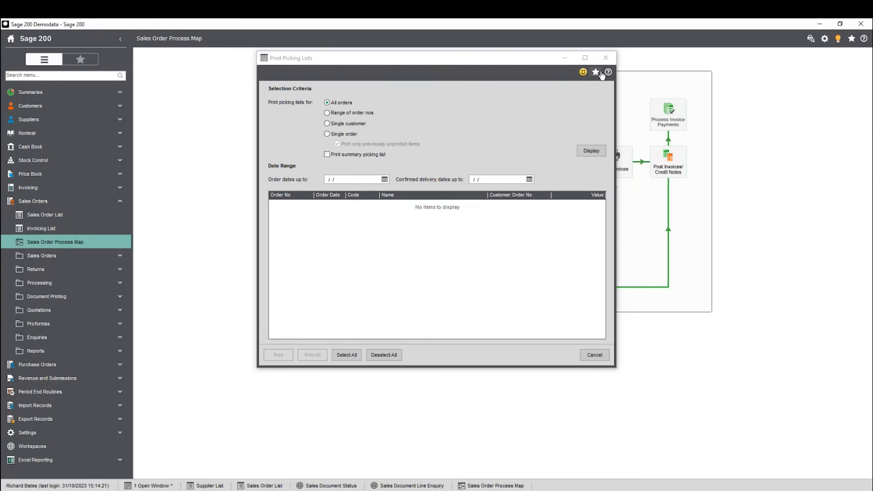
pyautogui.click(606, 60)
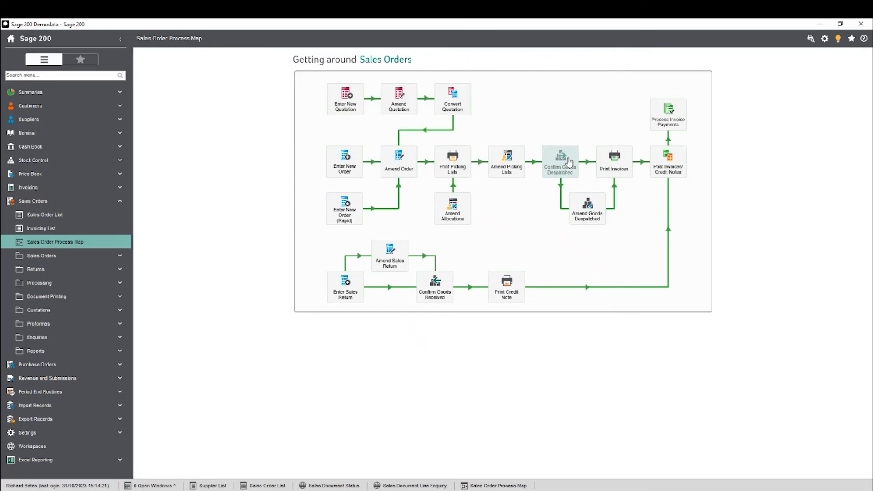
# Load the two A2 Design Services orders dated 08/11/2023 into Confirm Goods Despatched and check their order lines
pyautogui.click(570, 163)
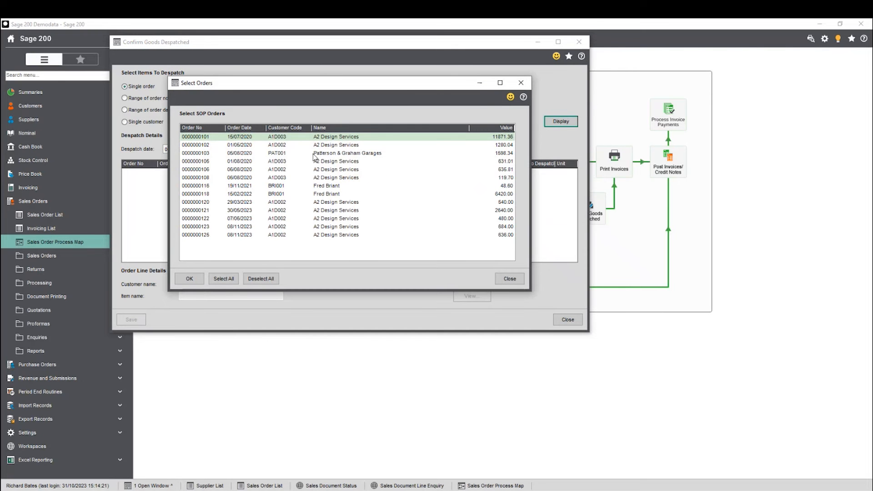
pyautogui.click(220, 227)
pyautogui.keyDown('ctrl'); pyautogui.click(225, 235); pyautogui.keyUp('ctrl')
pyautogui.click(190, 278)
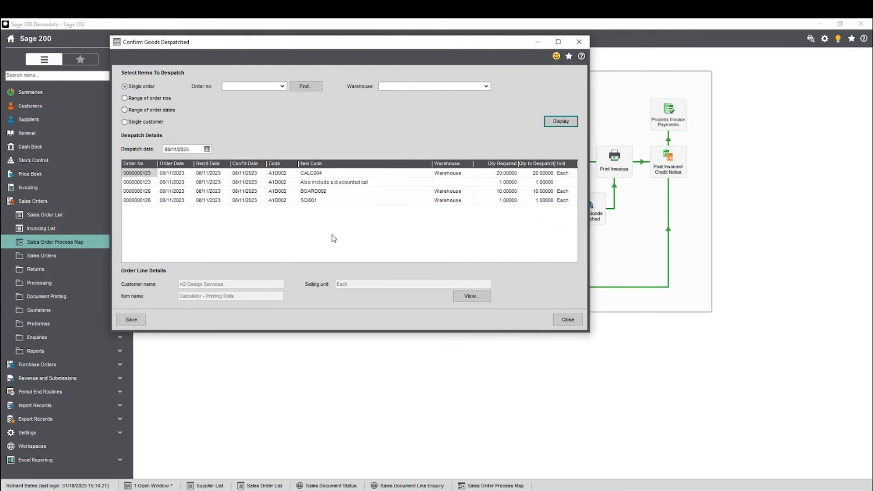
pyautogui.click(147, 182)
pyautogui.click(155, 194)
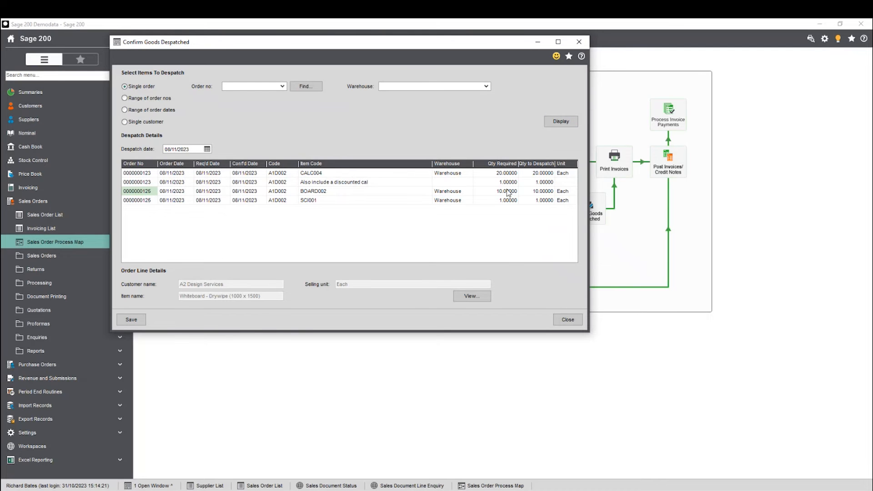
# Set the quantity to despatch for the CALC004 line to 10
pyautogui.click(537, 172)
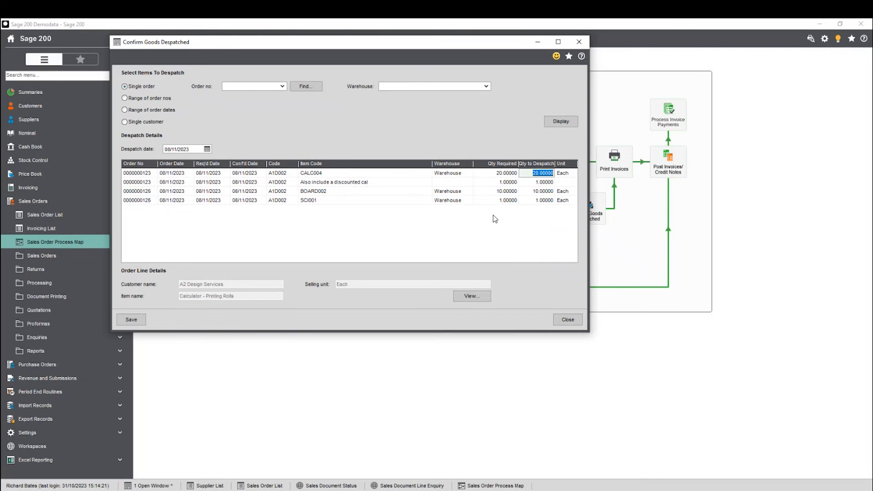
pyautogui.write('1')
pyautogui.press('Tab')
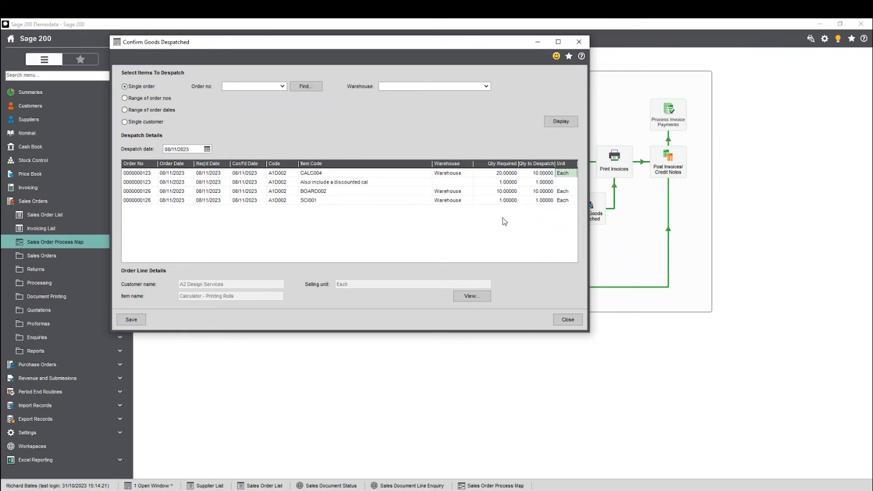
# Try a despatch quantity of 5 on the BOARD002 line and restore it to 10
pyautogui.click(535, 192)
pyautogui.write('5')
pyautogui.press('Tab')
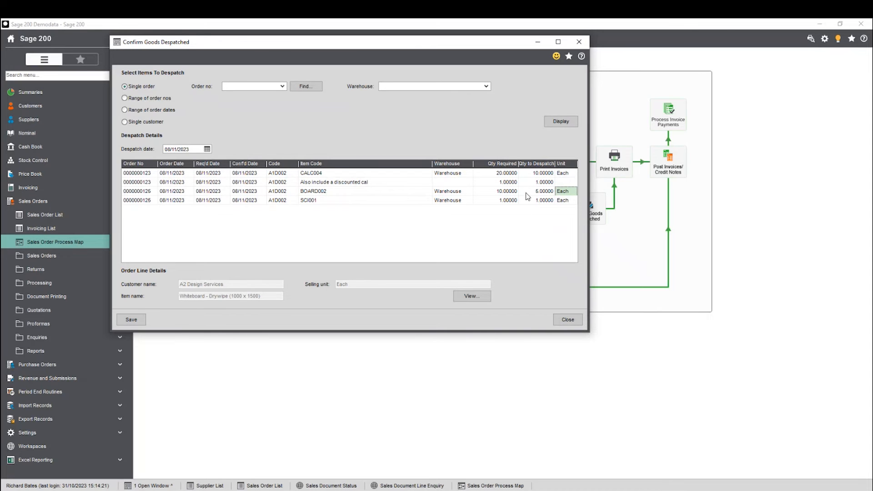
pyautogui.click(537, 193)
pyautogui.write('10')
# Save the goods despatched confirmation and review the despatch notes for both orders
pyautogui.click(545, 175)
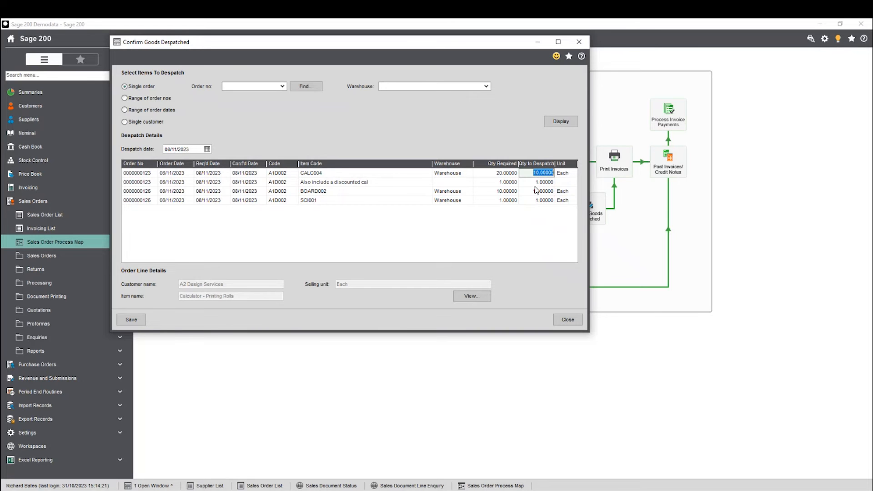
pyautogui.click(540, 191)
pyautogui.click(131, 320)
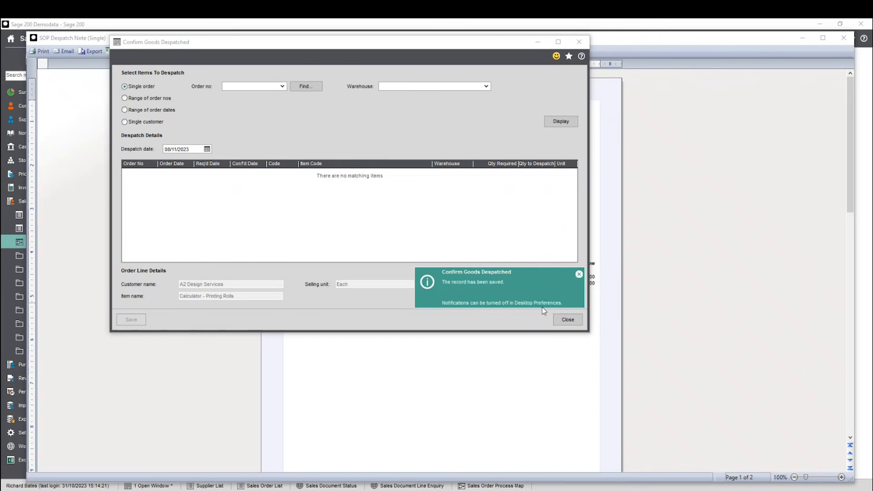
pyautogui.click(570, 320)
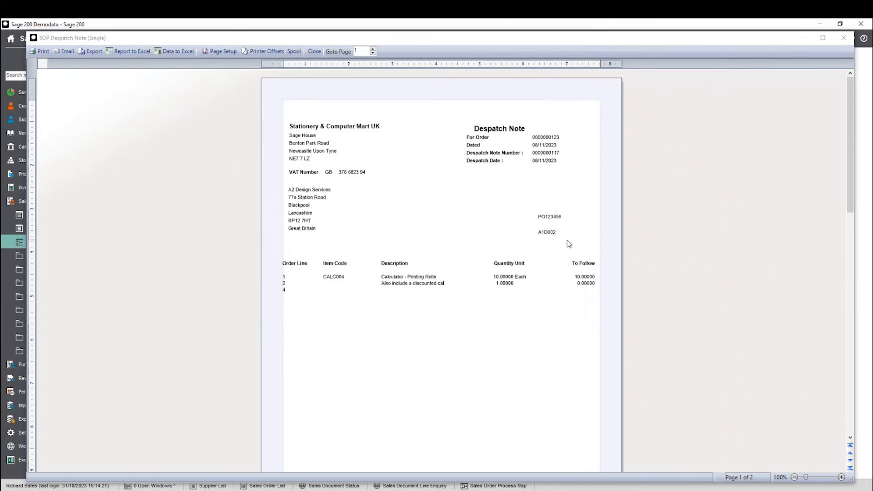
pyautogui.scroll(-2, 569, 244)
pyautogui.scroll(-7, 569, 244)
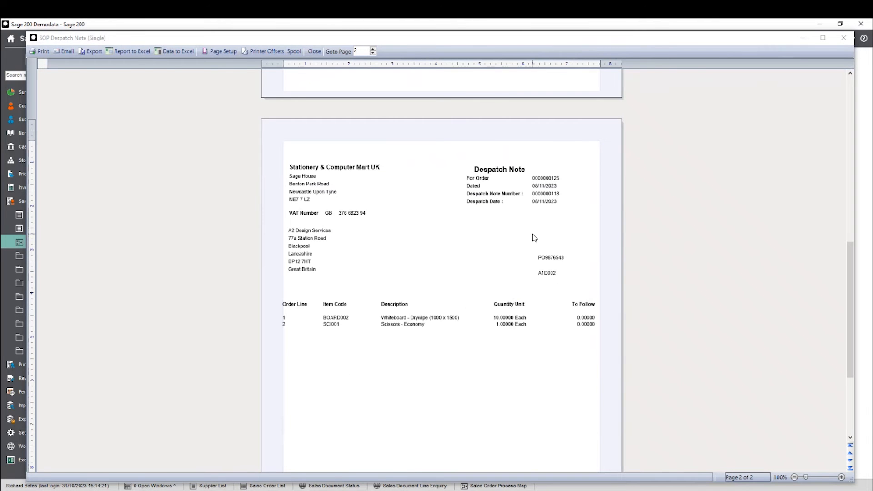
# Review the despatch note for the A2 Design Services order containing BOARD002 and SCI001, and close the preview
pyautogui.scroll(-1, 576, 244)
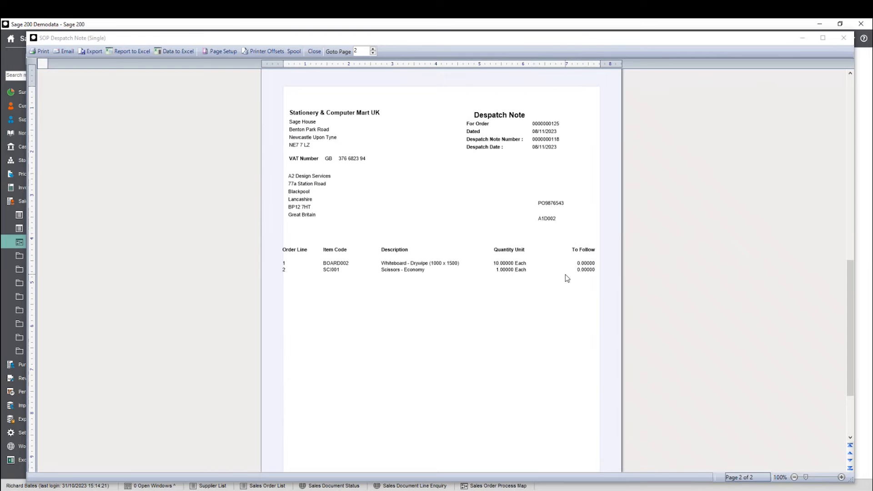
pyautogui.scroll(-2, 586, 272)
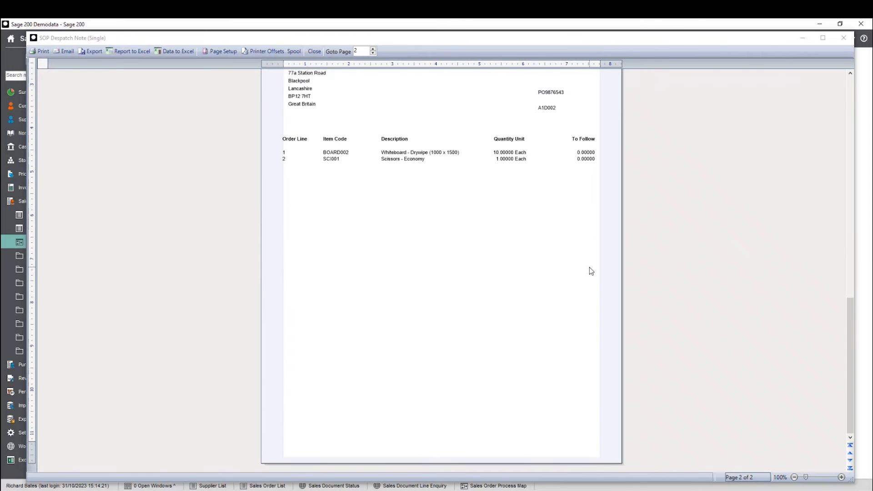
pyautogui.scroll(6, 586, 272)
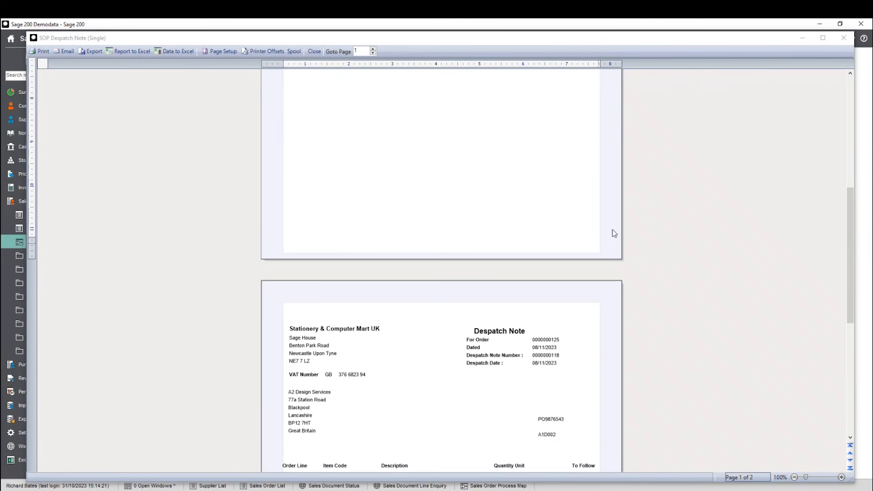
pyautogui.click(844, 38)
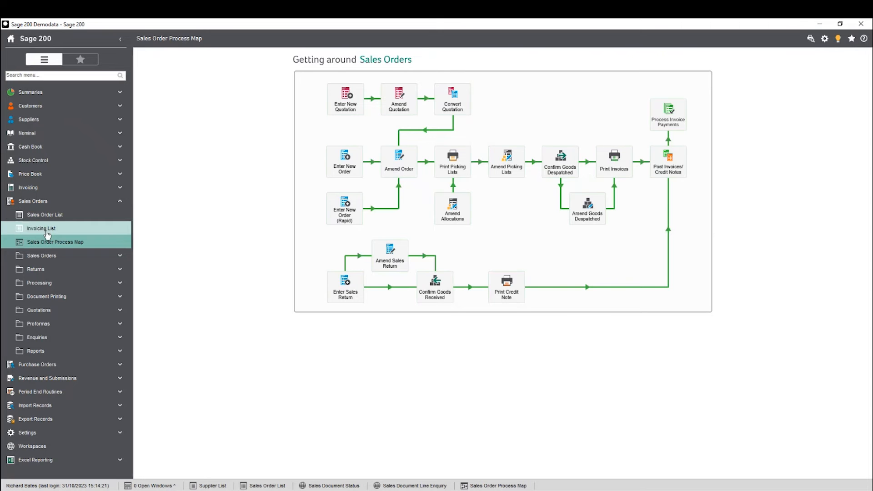
# Refresh the Sales Order List and check the despatch and invoicing status of the two A2 Design Services orders just despatched
pyautogui.click(55, 215)
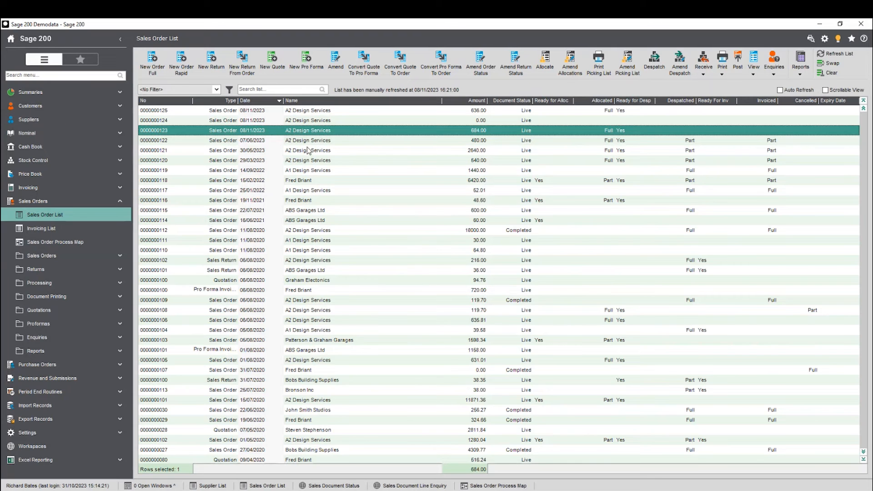
pyautogui.click(838, 53)
pyautogui.click(694, 114)
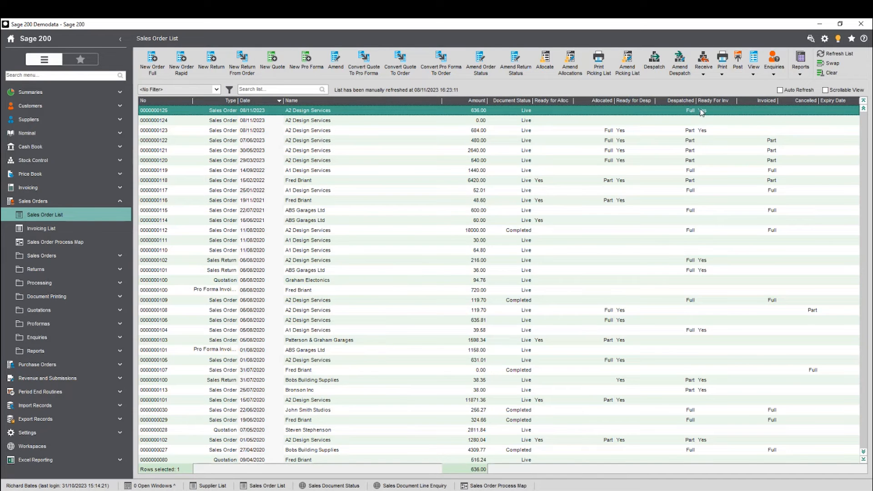
pyautogui.click(675, 131)
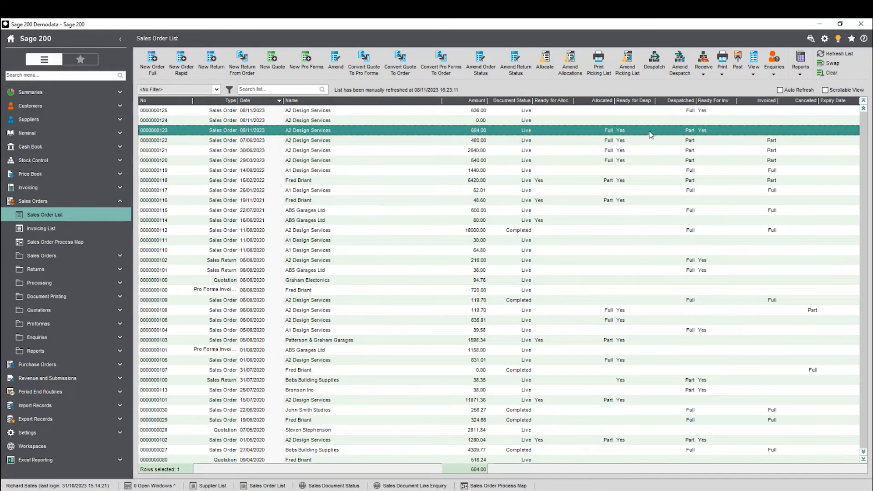
# Examine the line quantities of the A2 Design Services order containing the CALC004 line, and close the order
pyautogui.doubleClick(685, 132)
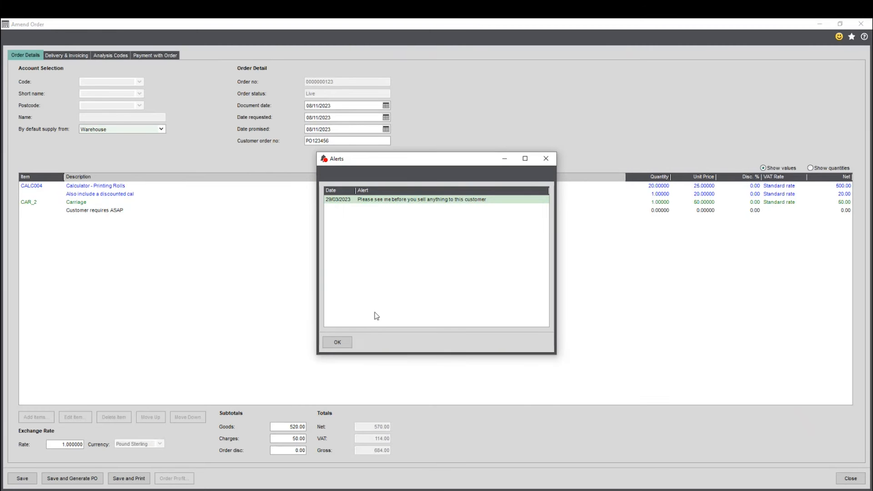
pyautogui.click(338, 342)
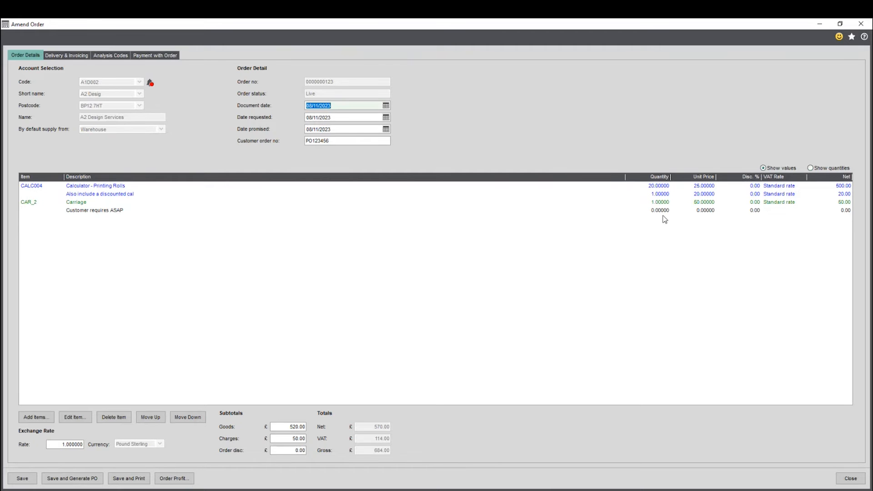
pyautogui.click(811, 168)
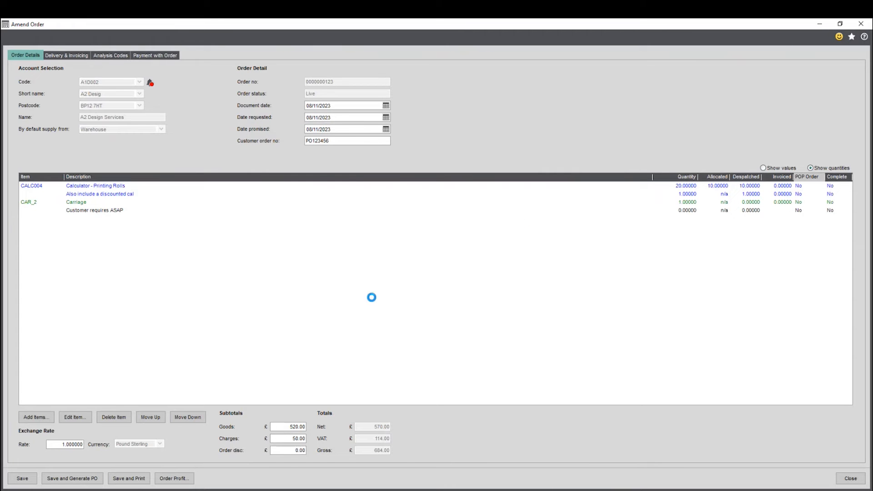
pyautogui.click(384, 318)
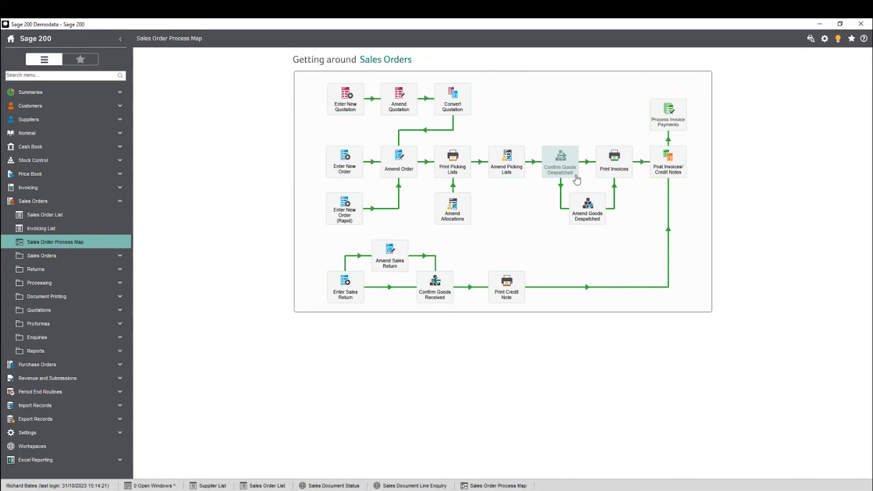
# Print the invoices for the two A2 Design Services orders dated 08/11/2023
pyautogui.click(623, 168)
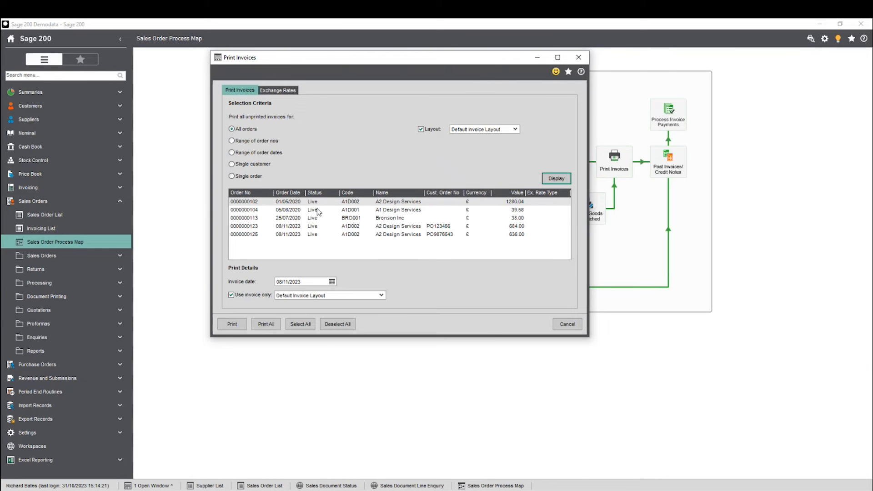
pyautogui.click(263, 236)
pyautogui.click(232, 323)
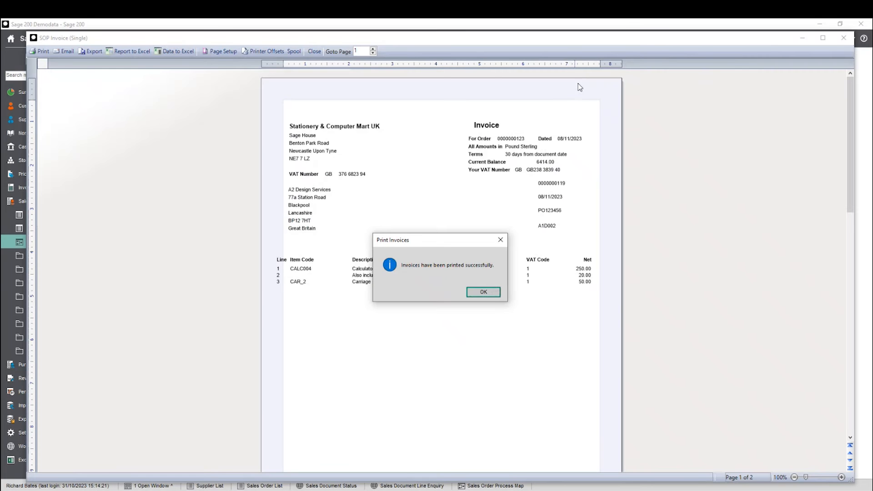
pyautogui.click(483, 292)
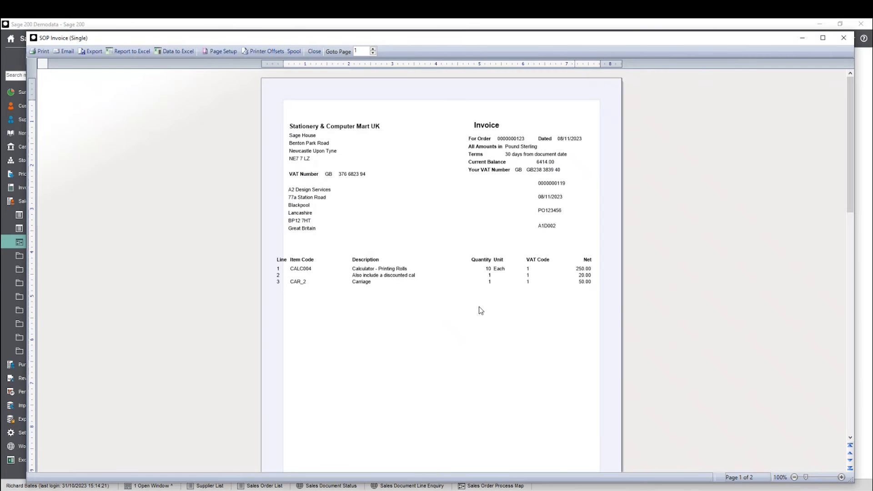
# Review the lines and totals on the printed A2 Design Services invoices, and close the preview and Print Invoices
pyautogui.click(643, 288)
pyautogui.scroll(-8, 533, 286)
pyautogui.scroll(-5, 533, 266)
pyautogui.scroll(2, 537, 272)
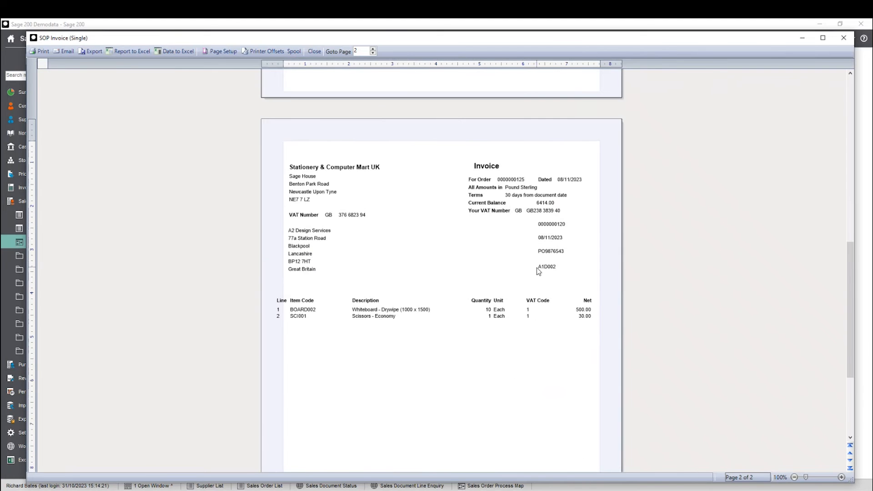
pyautogui.scroll(-4, 542, 273)
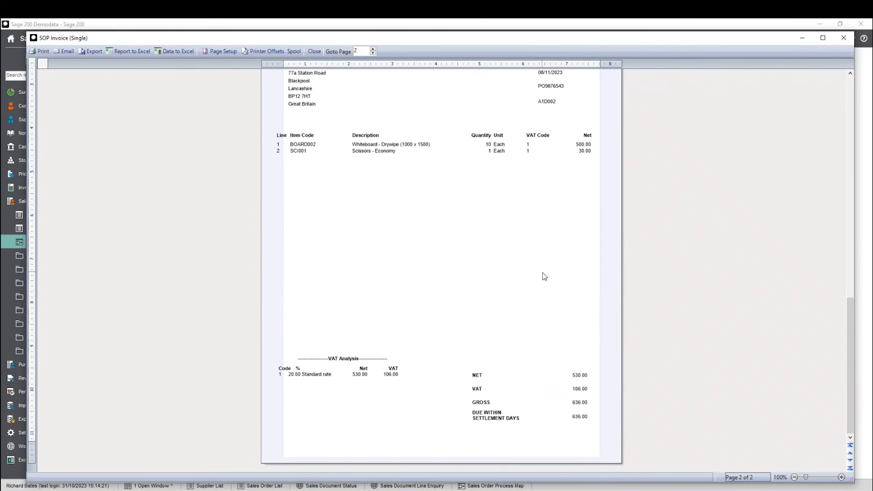
pyautogui.click(844, 38)
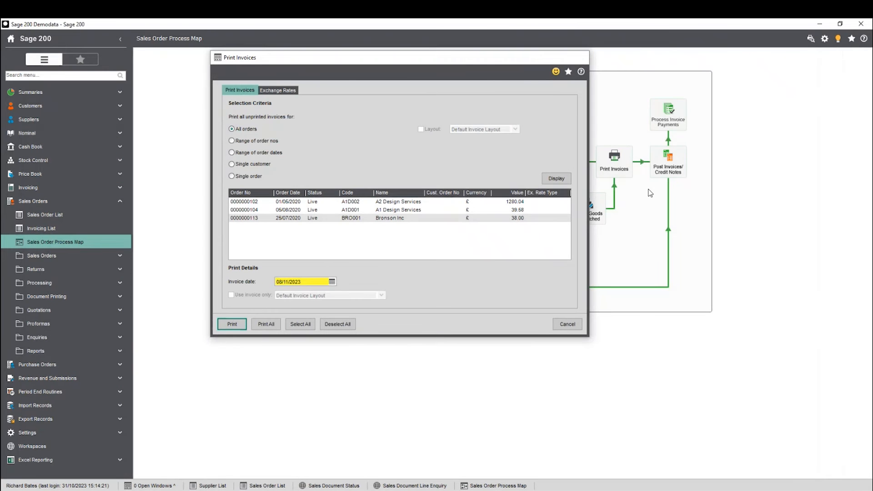
pyautogui.click(578, 57)
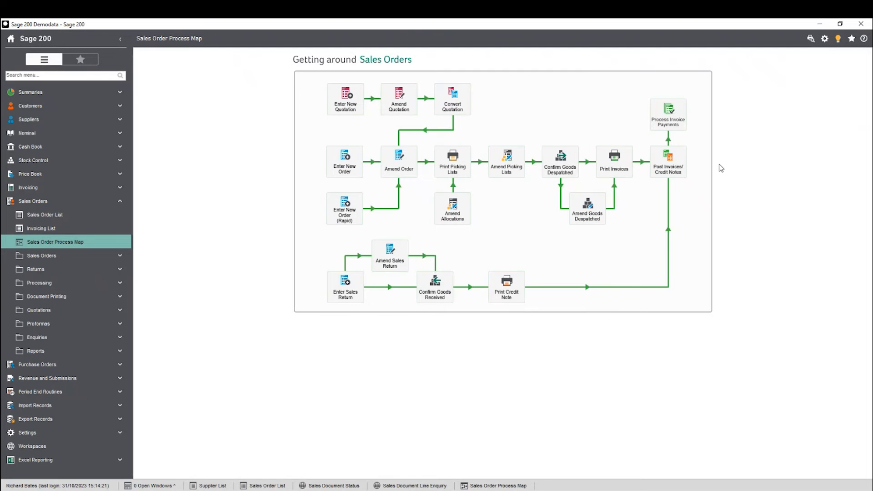
# Post all unposted invoices and credit notes for all customers
pyautogui.click(671, 165)
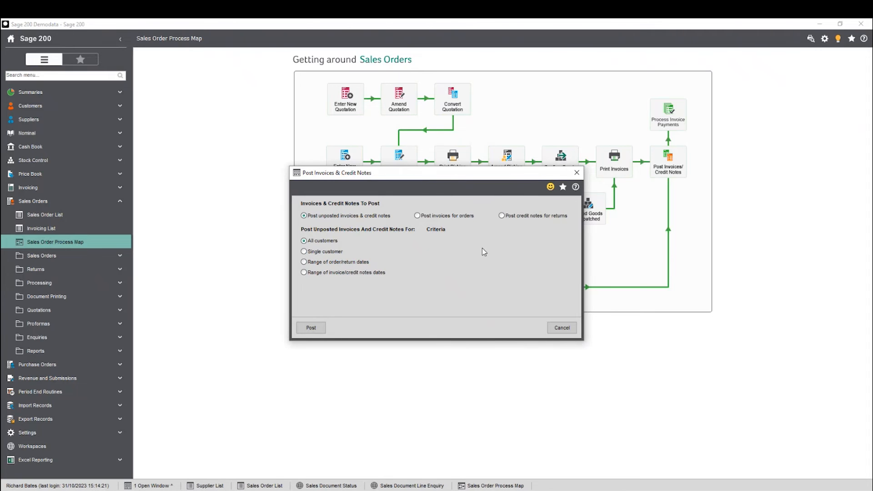
pyautogui.click(311, 328)
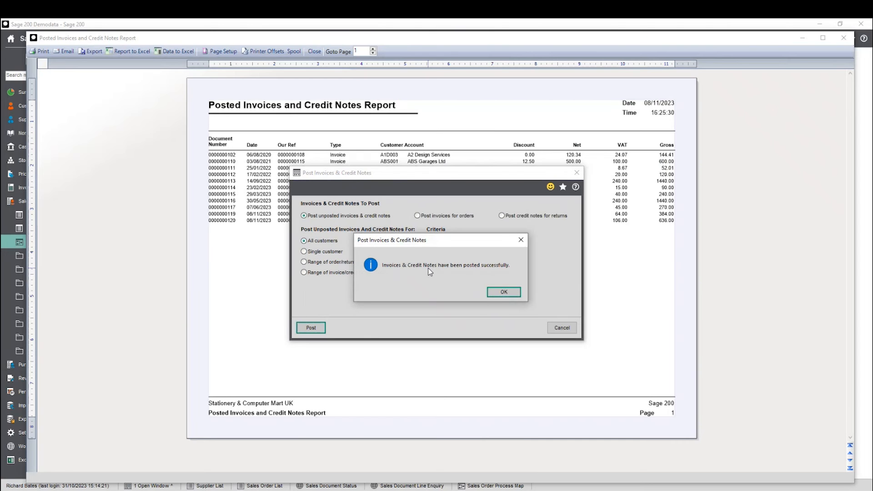
pyautogui.click(499, 293)
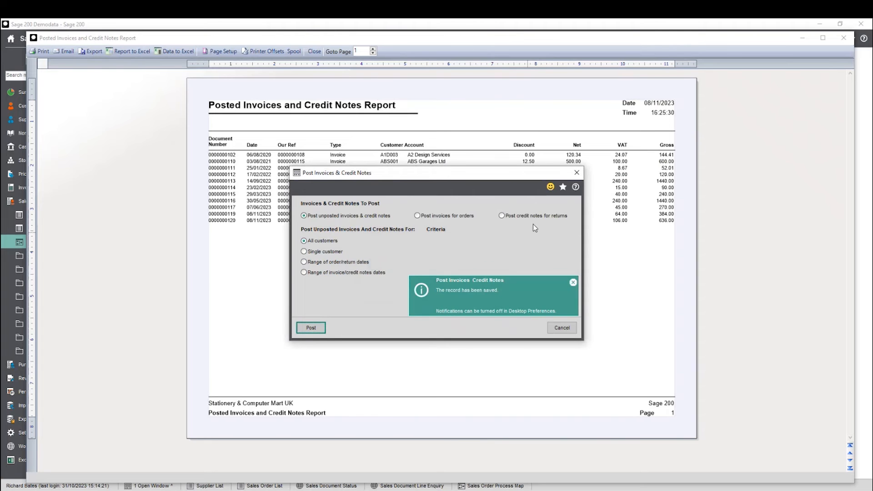
pyautogui.click(577, 173)
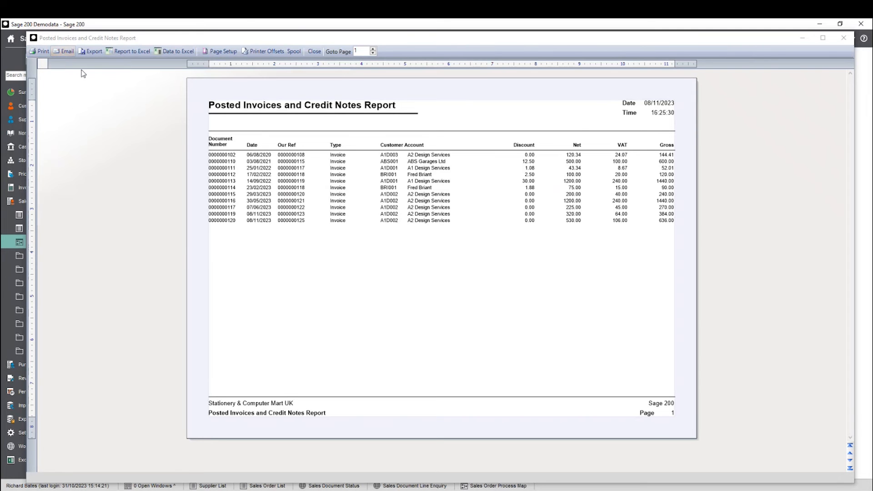
# Export the Posted Invoices and Credit Notes Report data to Excel and bring up the exported workbook
pyautogui.click(119, 53)
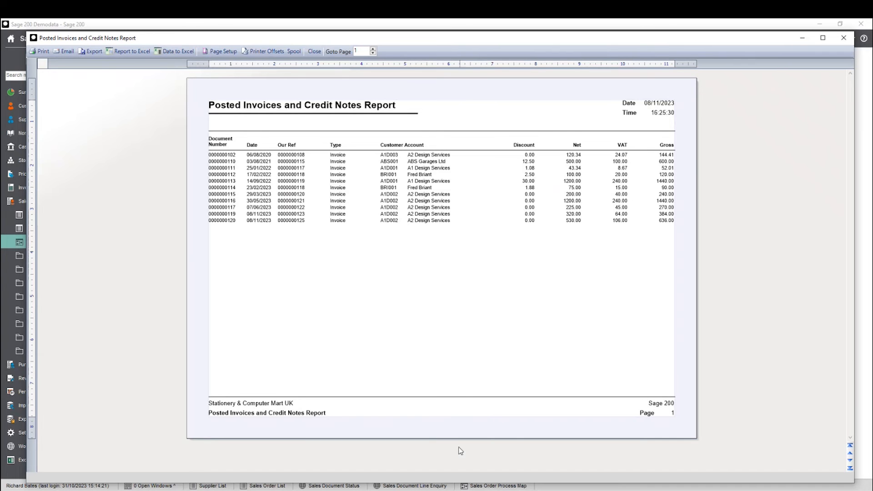
pyautogui.click(442, 490)
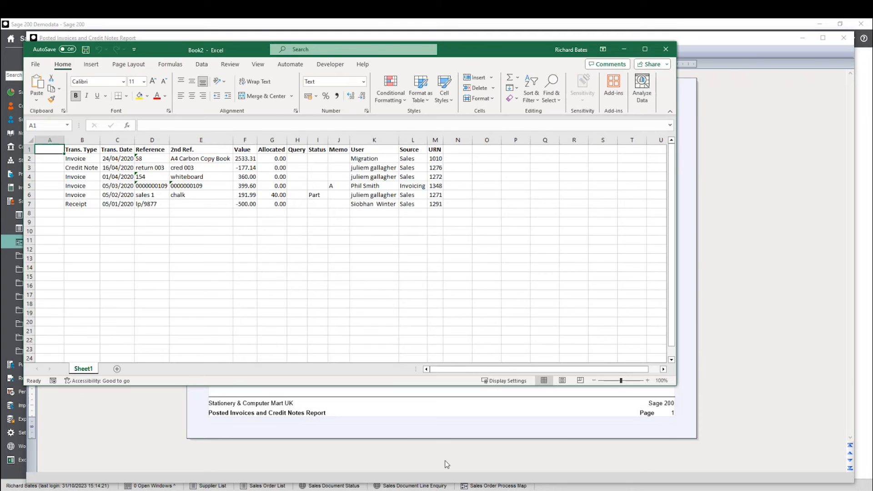
pyautogui.click(439, 490)
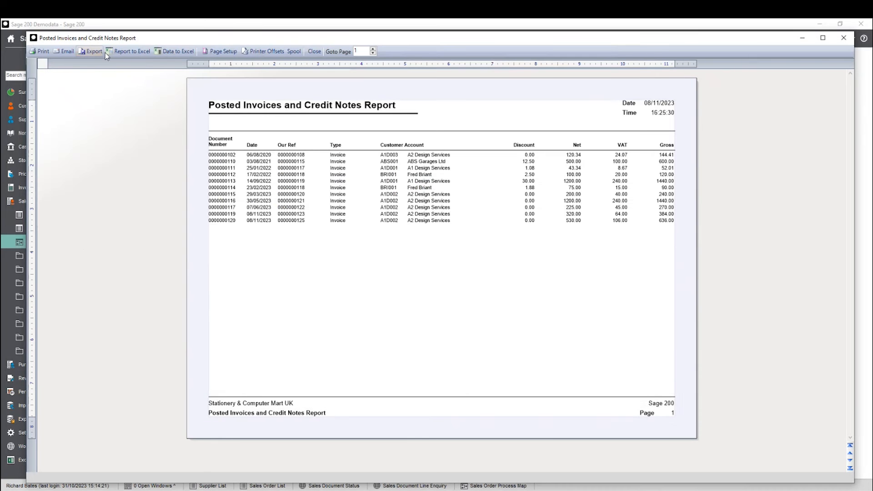
pyautogui.click(122, 51)
pyautogui.click(174, 52)
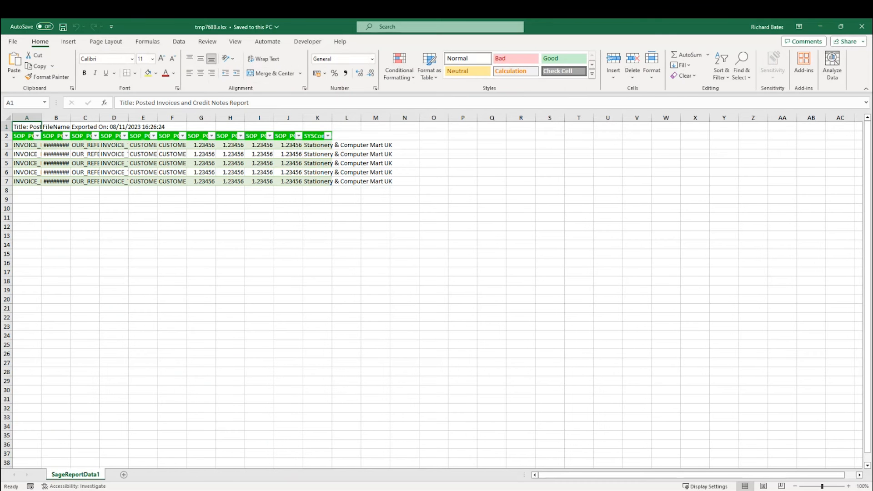
pyautogui.click(498, 479)
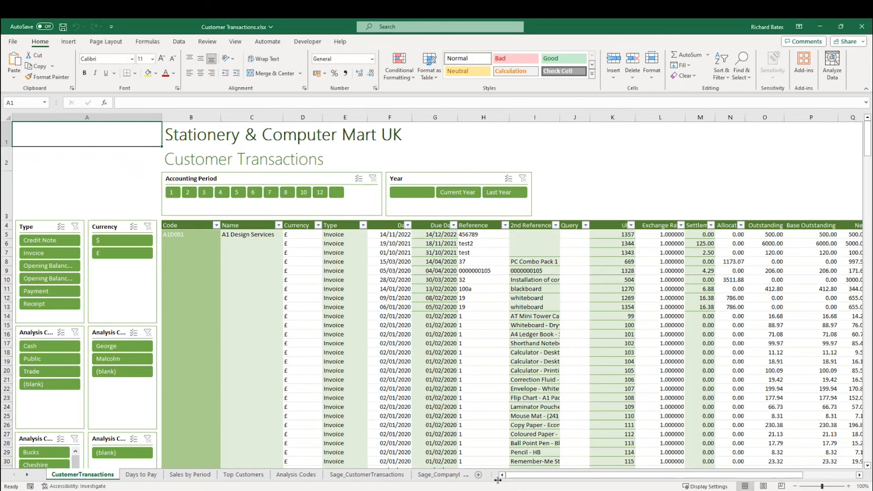
pyautogui.click(828, 27)
pyautogui.click(349, 261)
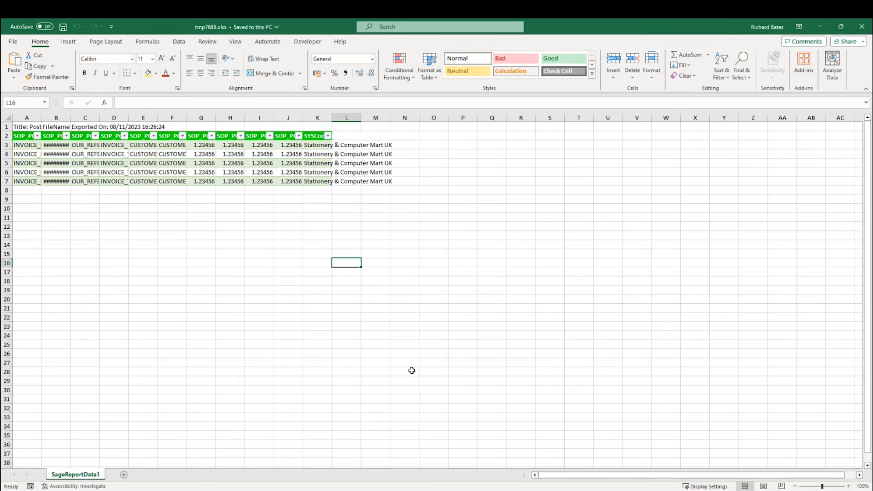
# Autofit all column widths in the exported SageReportData1 sheet
pyautogui.click(8, 118)
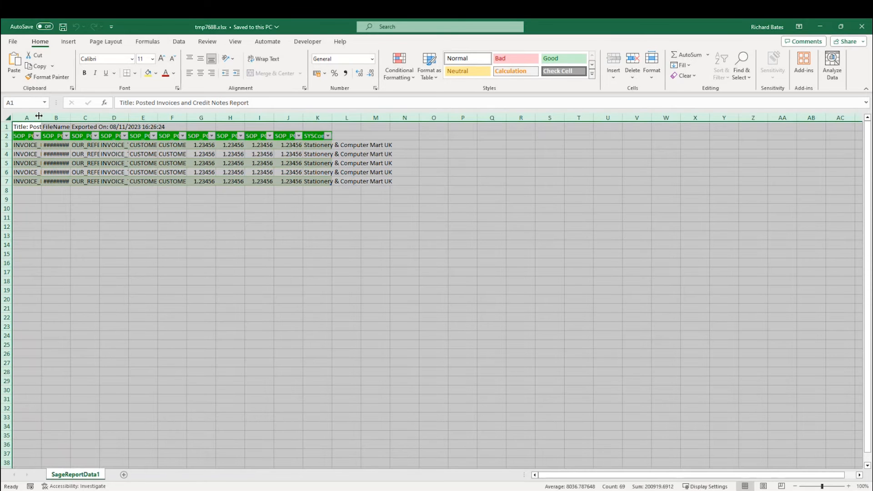
pyautogui.doubleClick(42, 117)
pyautogui.click(311, 207)
pyautogui.click(193, 191)
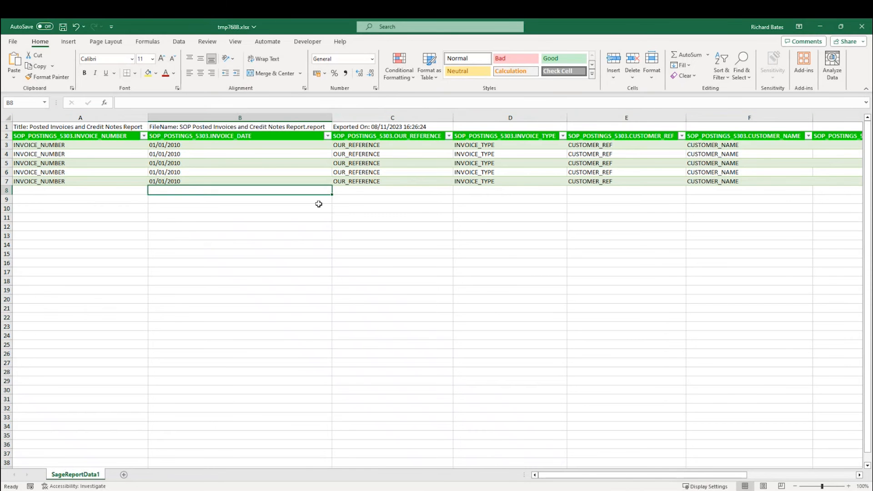
# Look across the exported columns from invoice number through to company name and return to the first column
pyautogui.press('Right')
pyautogui.press('Right')
pyautogui.press('Right')
pyautogui.press('Right')
pyautogui.press('Right')
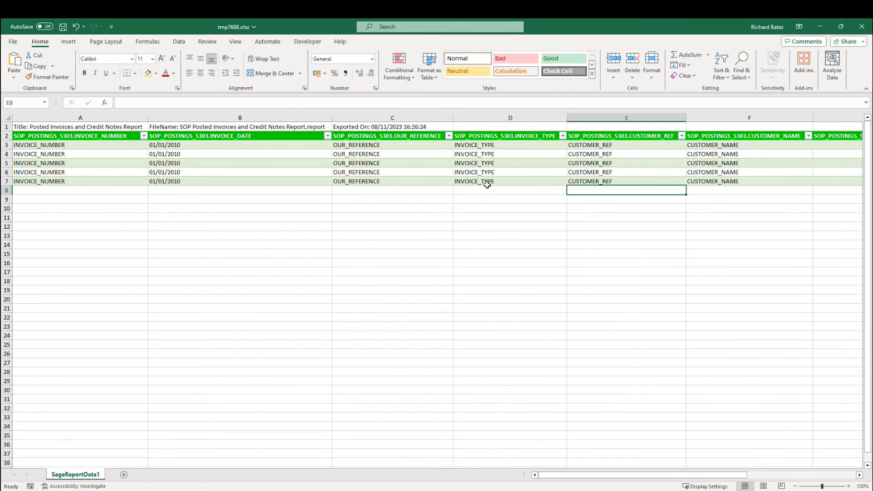
pyautogui.press('Right')
pyautogui.press('Right')
pyautogui.press('Right')
pyautogui.press('Right')
pyautogui.press('Right')
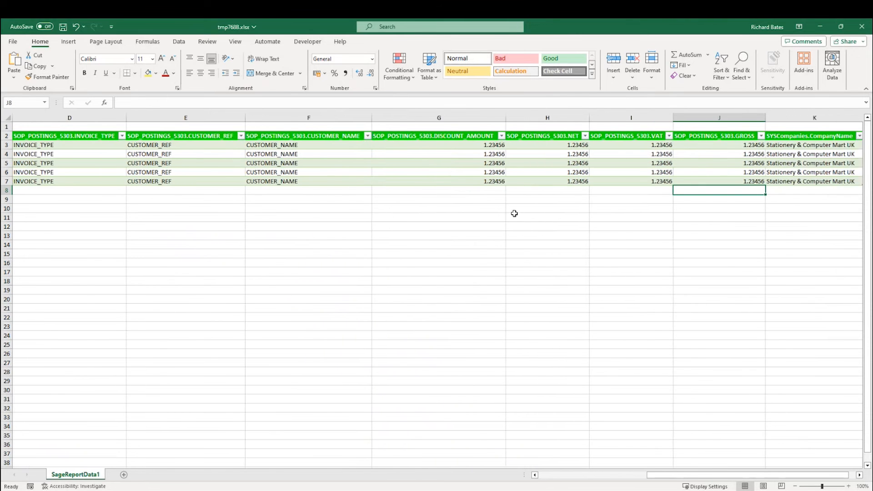
pyautogui.press('Left')
pyautogui.press('Left')
pyautogui.press('Left')
pyautogui.press('Left')
pyautogui.press('Left')
pyautogui.press('Left')
pyautogui.press('Left')
pyautogui.press('Left')
pyautogui.press('Left')
pyautogui.press('Left')
pyautogui.press('Left')
pyautogui.press('Up')
# Close the exported workbook without saving and close the Posted Invoices and Credit Notes Report
pyautogui.click(862, 26)
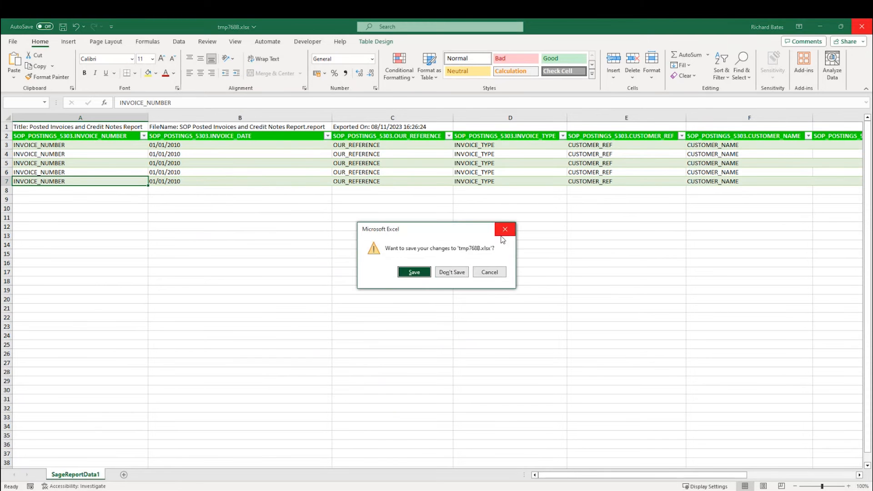
pyautogui.click(453, 272)
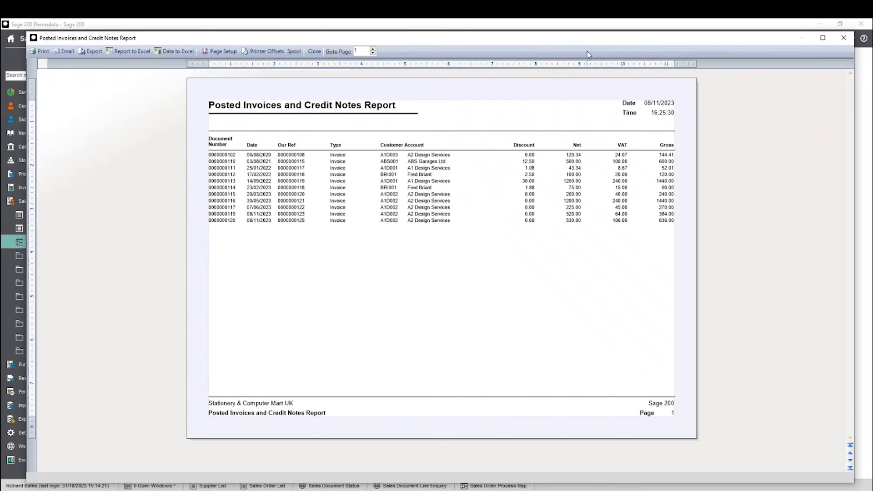
pyautogui.click(843, 40)
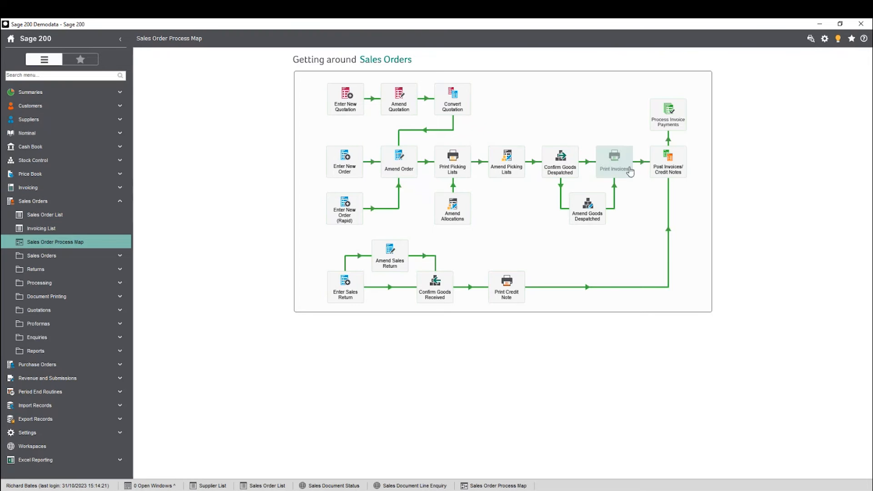
# Open the Purchase Order Process Map
pyautogui.click(57, 201)
pyautogui.click(74, 217)
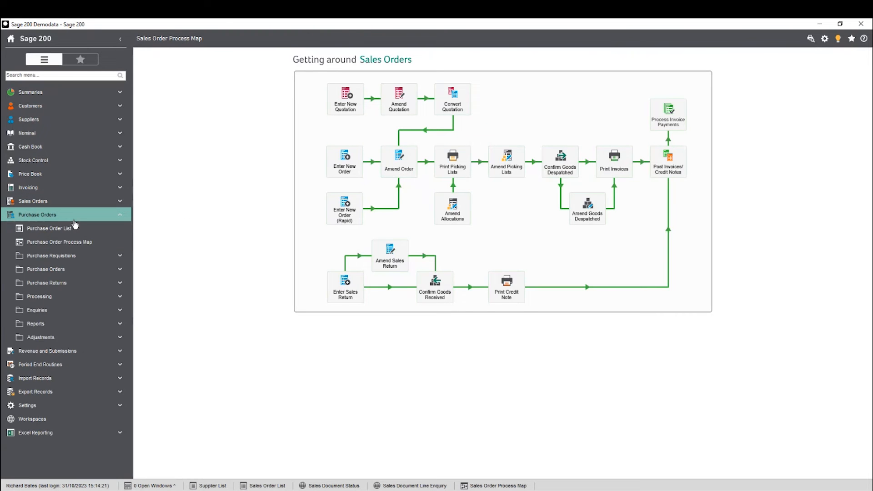
pyautogui.click(84, 243)
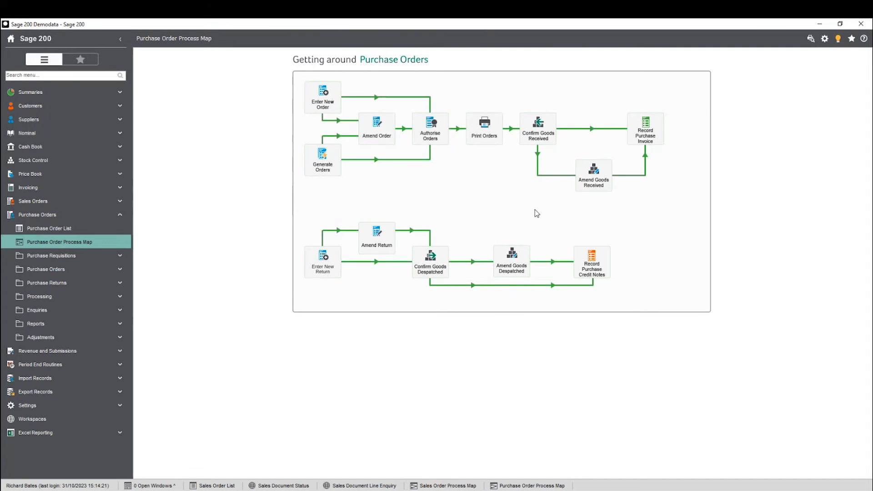
# Start Confirm Goods Received for the supplier Concept Stationery Sub A and bring up its purchase orders for selection
pyautogui.click(538, 132)
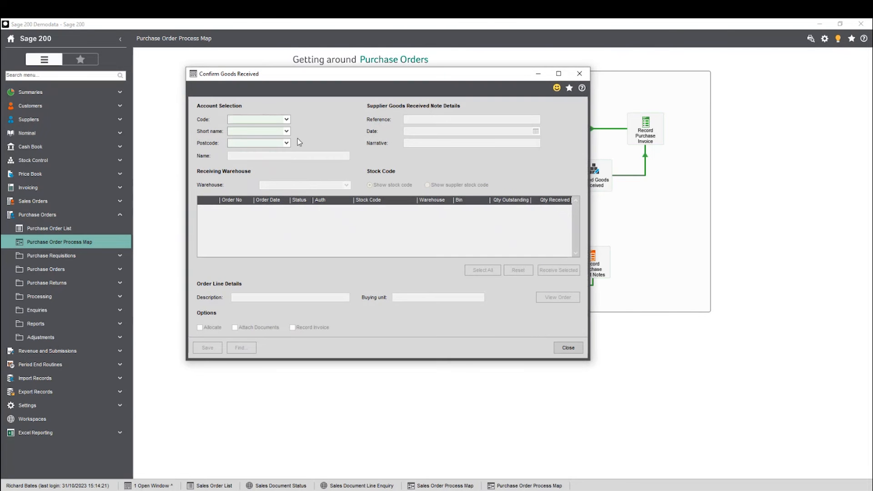
pyautogui.click(286, 119)
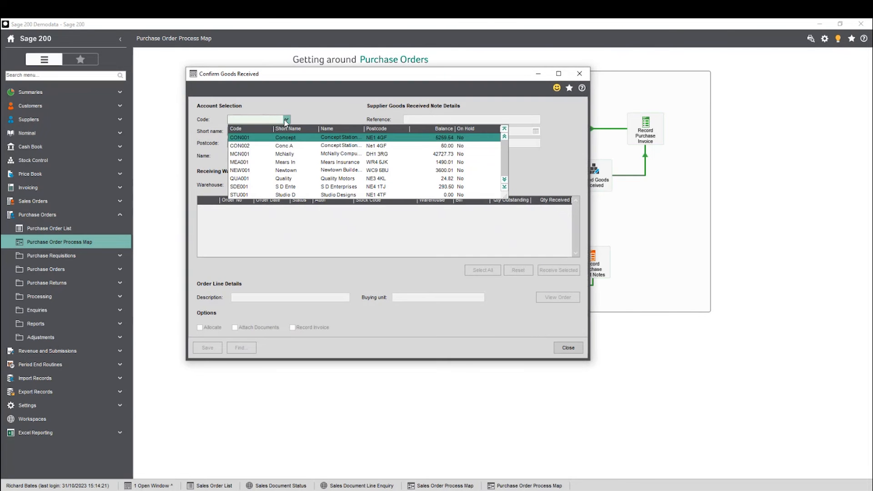
pyautogui.click(286, 150)
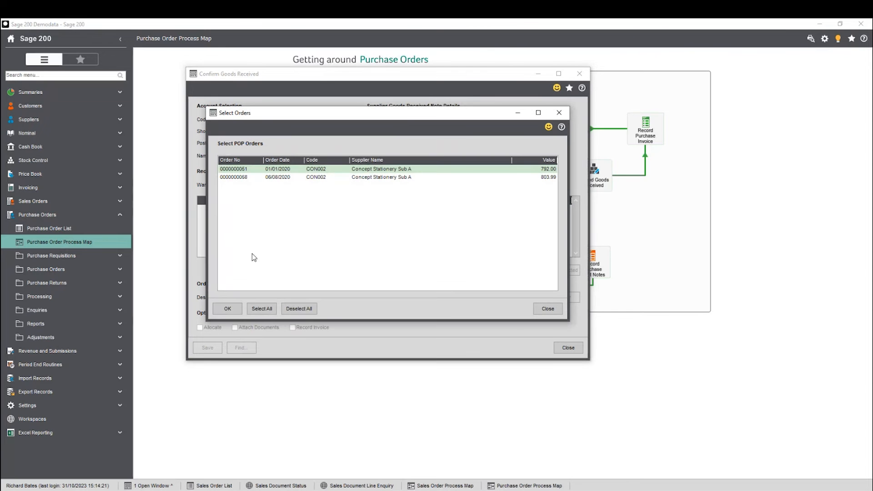
# Load the 01/01/2020 Concept Stationery Sub A order for goods receipt and set the supplier note reference to 123456
pyautogui.click(227, 311)
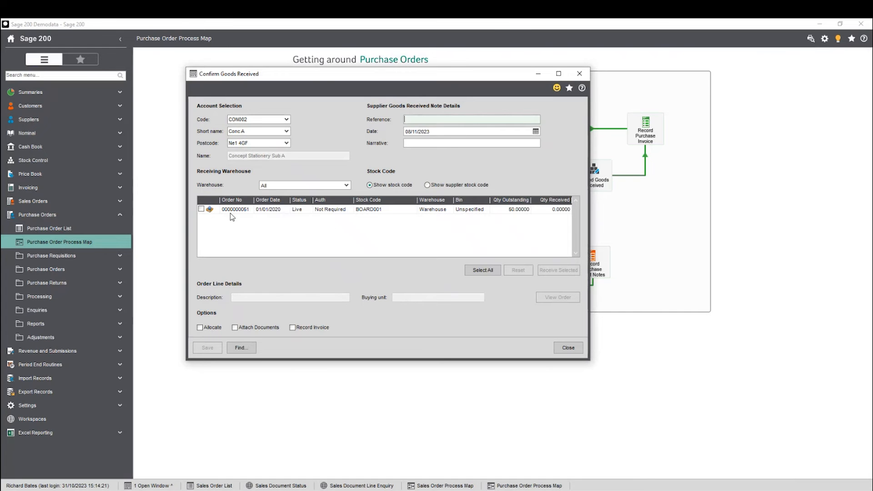
pyautogui.click(563, 210)
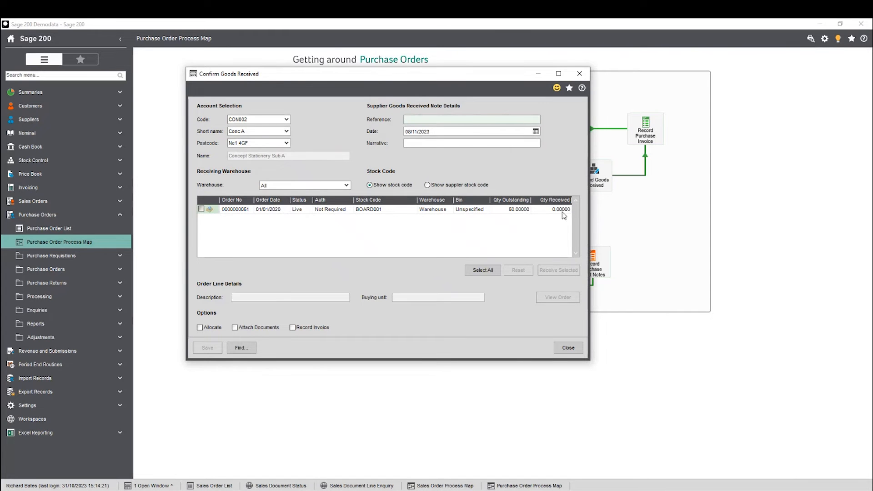
pyautogui.click(433, 120)
pyautogui.write('123456')
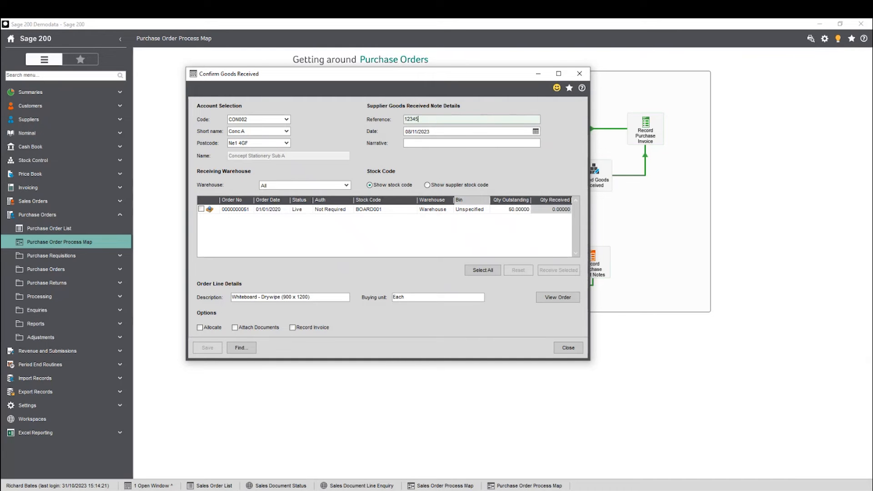
# Record a received quantity of 20 for BOARD001, save the goods receipt and close its window
pyautogui.click(525, 210)
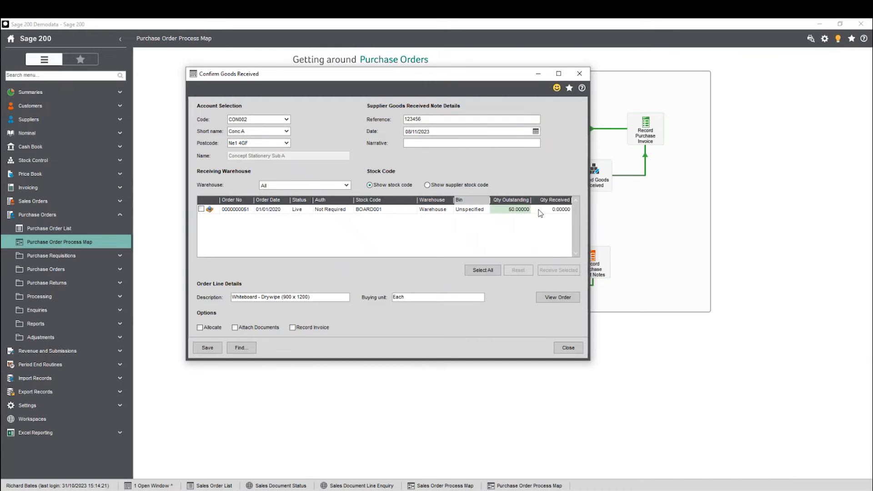
pyautogui.write('20')
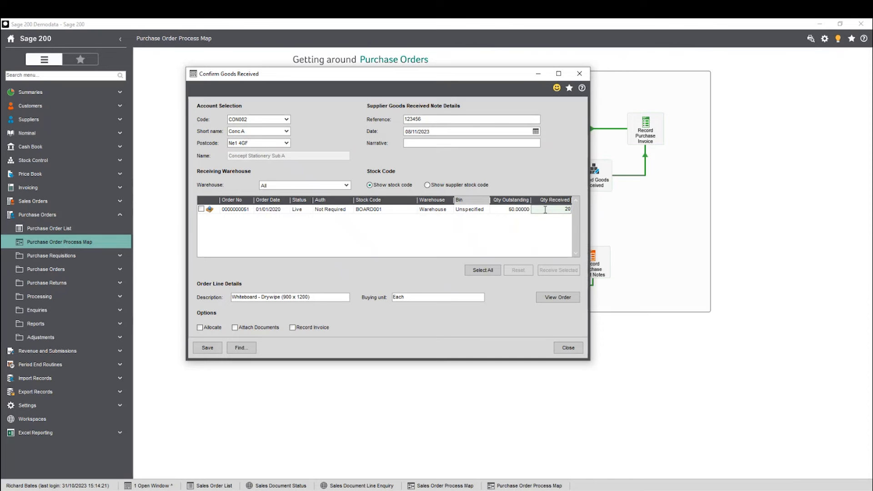
pyautogui.press('Tab')
pyautogui.click(212, 351)
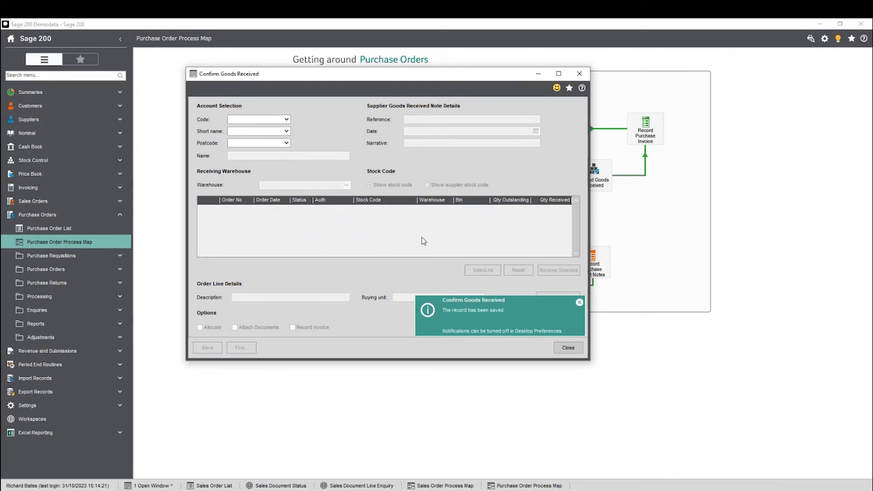
pyautogui.click(579, 73)
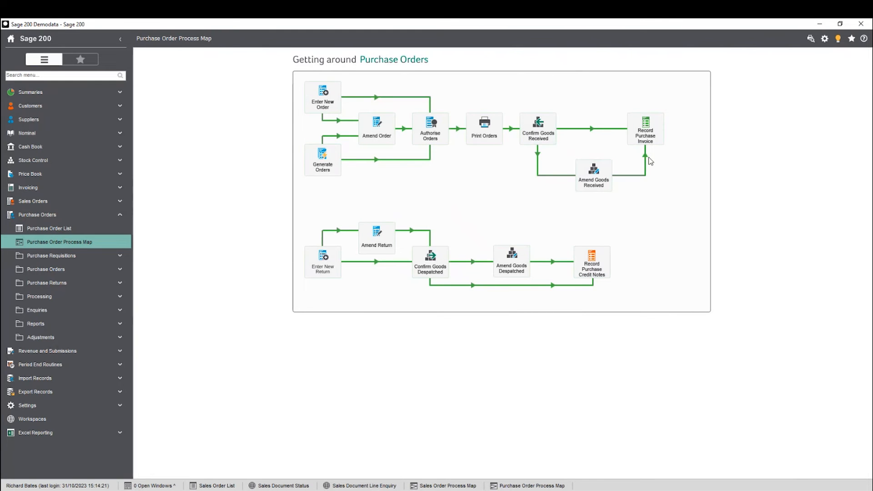
# Start recording a purchase invoice for supplier Concept Stationery Sub A using its 01/01/2020 order
pyautogui.click(654, 133)
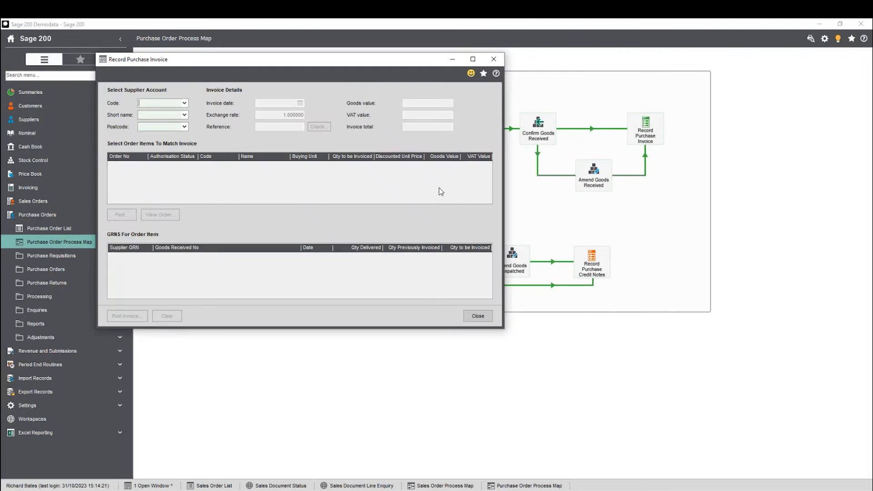
pyautogui.click(184, 104)
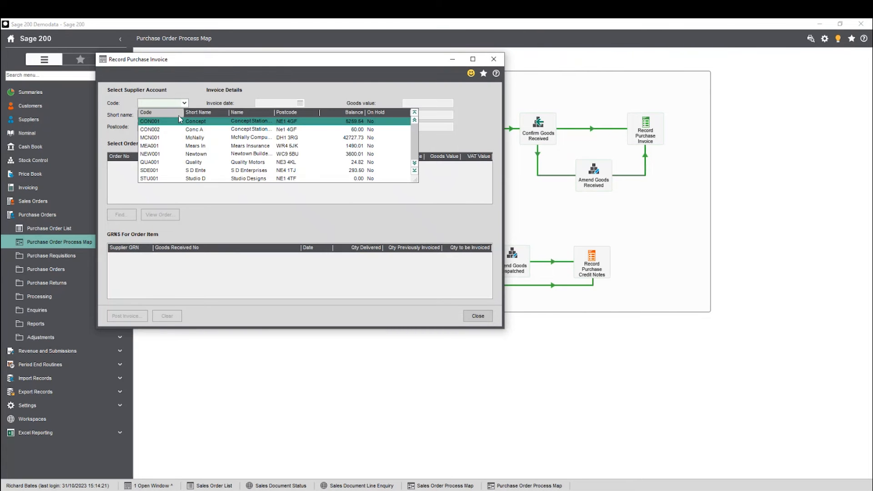
pyautogui.click(181, 129)
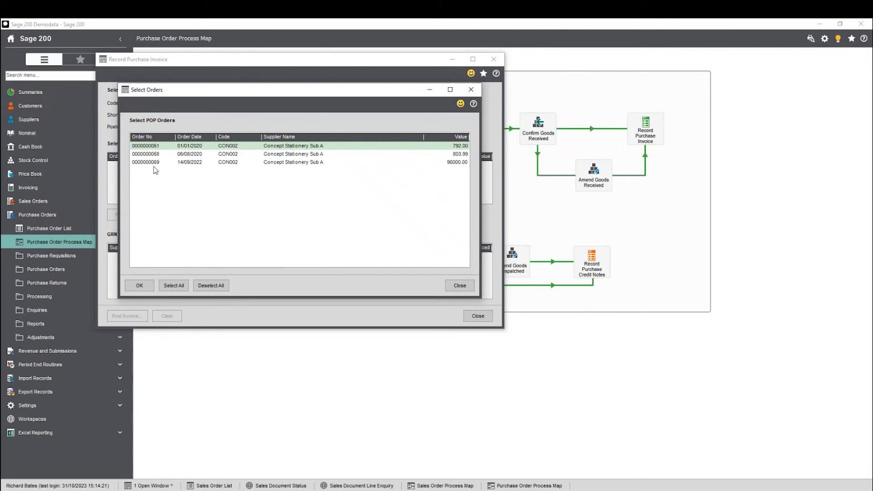
pyautogui.click(149, 285)
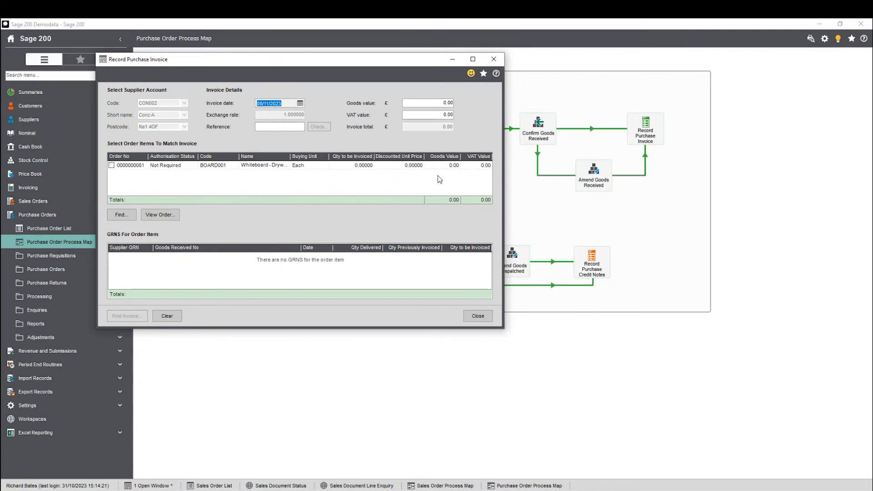
# Enlarge the invoice window, review the goods received notes for the BOARD001 line, and close without posting
pyautogui.moveTo(500, 329); pyautogui.dragTo(638, 383)
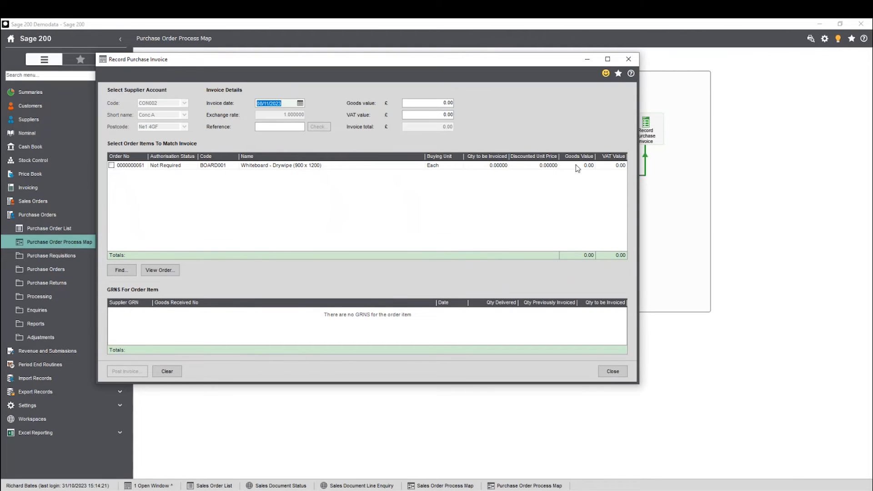
pyautogui.click(610, 166)
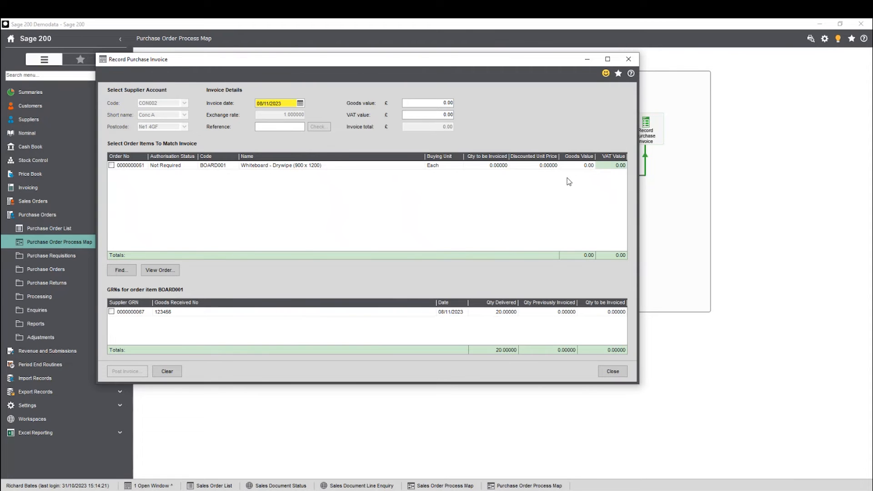
pyautogui.click(612, 372)
pyautogui.press('Return')
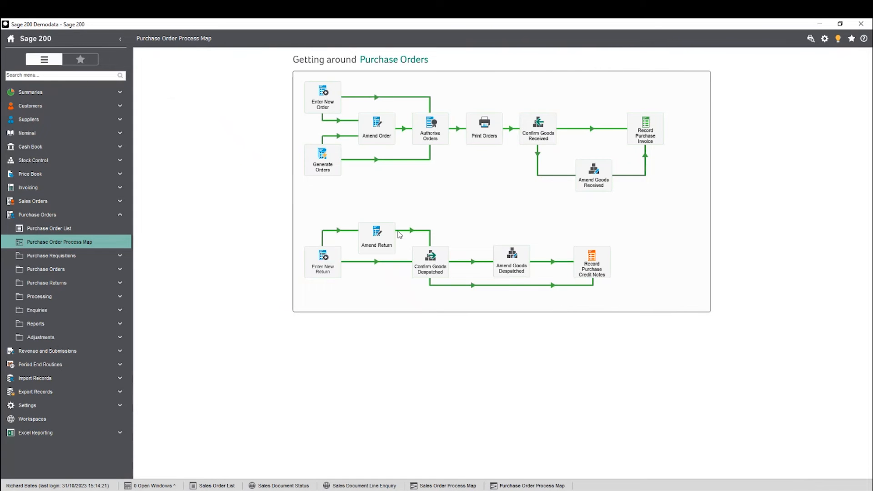
# Display the Stock List from the Stock Control module
pyautogui.click(69, 215)
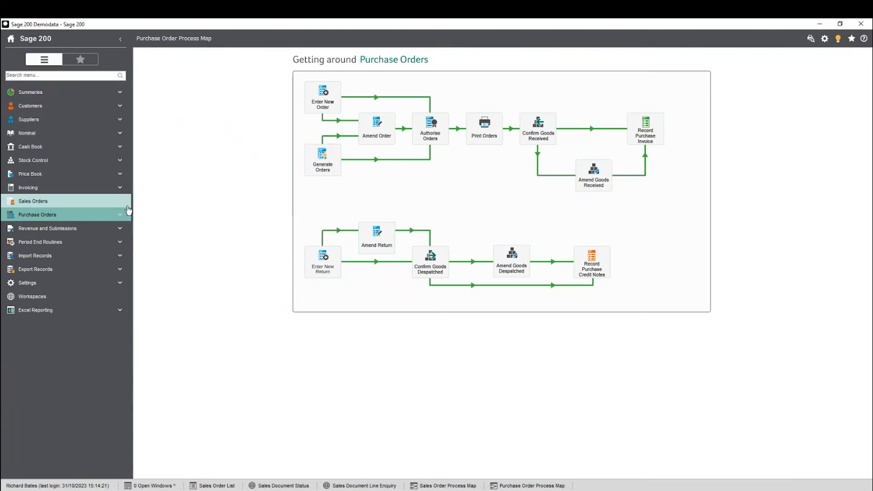
pyautogui.click(61, 163)
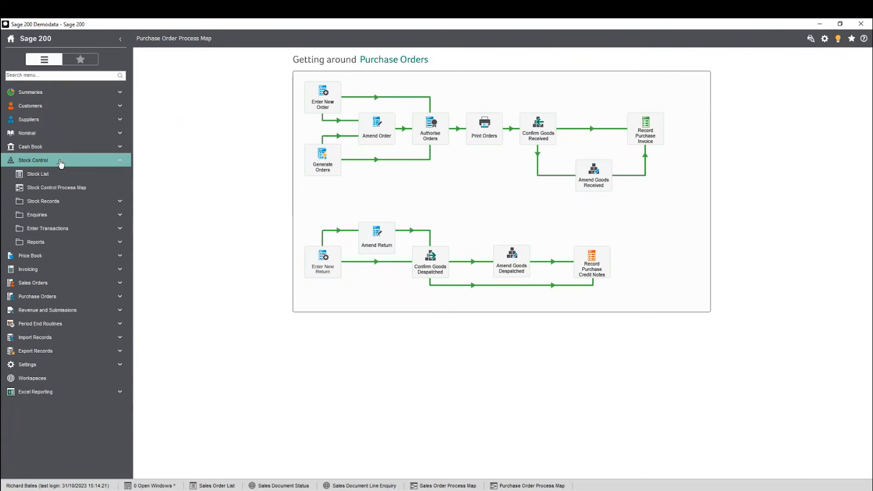
pyautogui.click(69, 173)
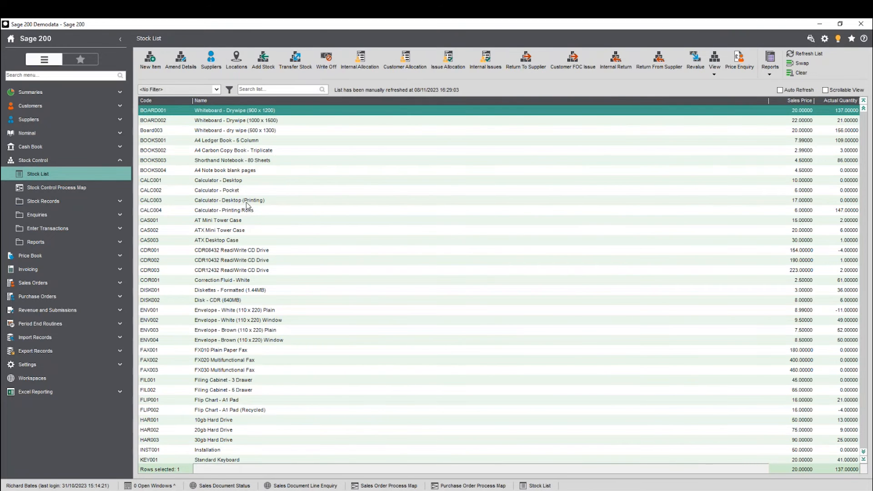
# Examine the Stock Control options for enquiries, stock records, transactions such as adjustments, and reports
pyautogui.click(80, 214)
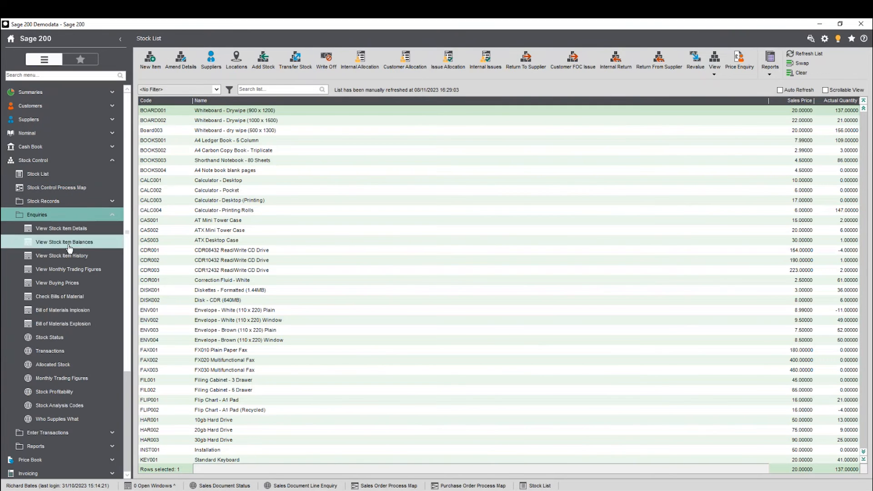
pyautogui.click(58, 218)
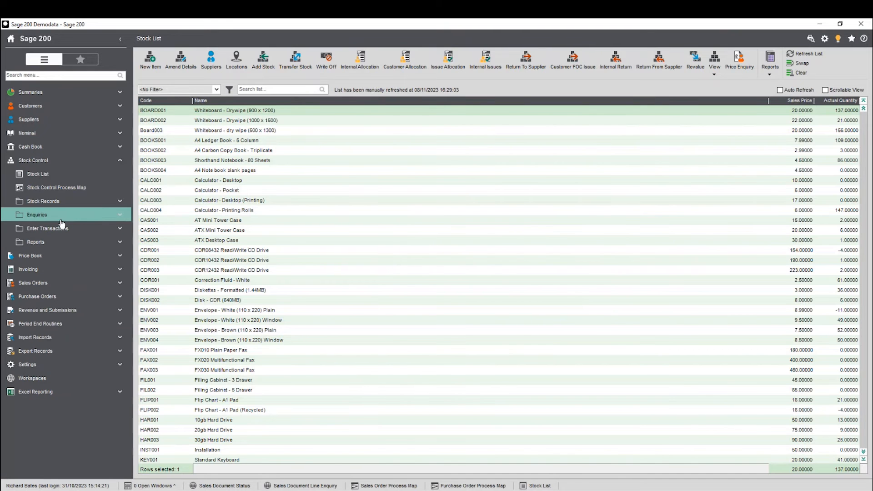
pyautogui.click(81, 204)
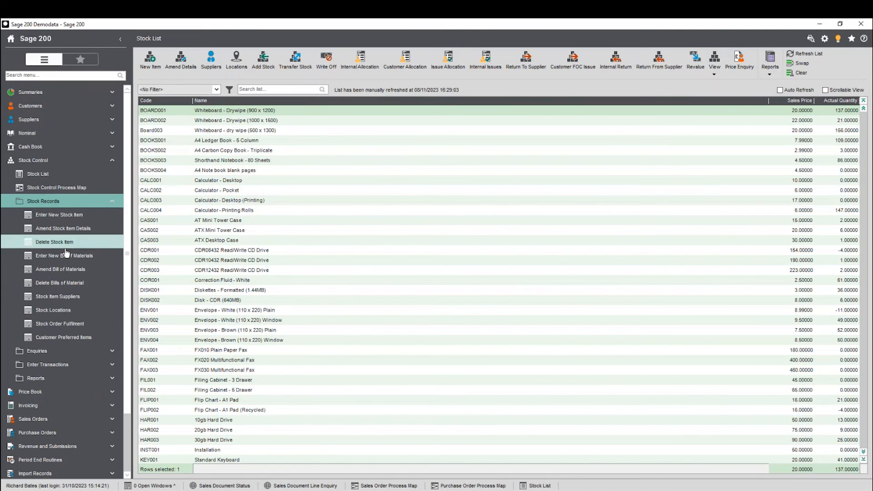
pyautogui.click(72, 206)
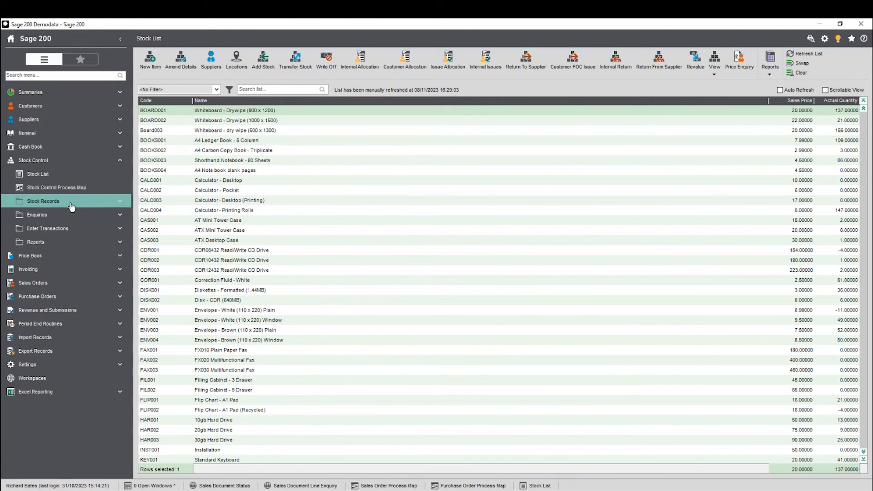
pyautogui.click(81, 229)
pyautogui.click(60, 301)
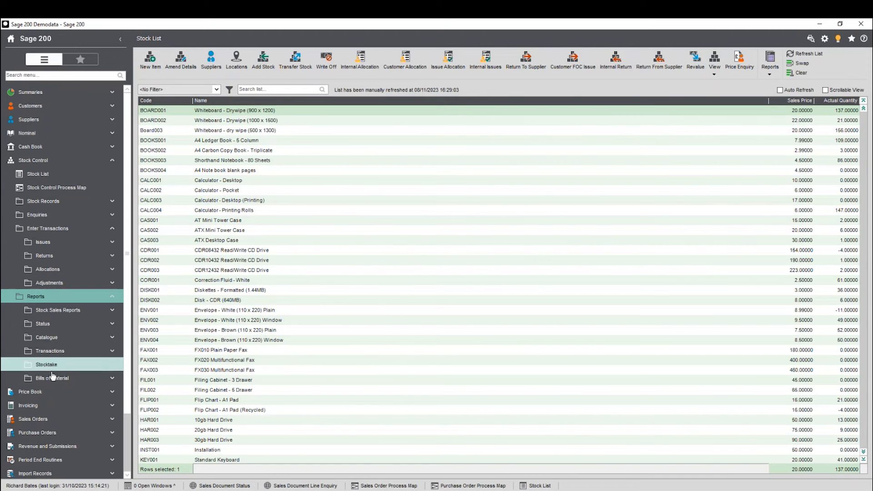
pyautogui.click(86, 247)
pyautogui.click(87, 248)
pyautogui.click(83, 256)
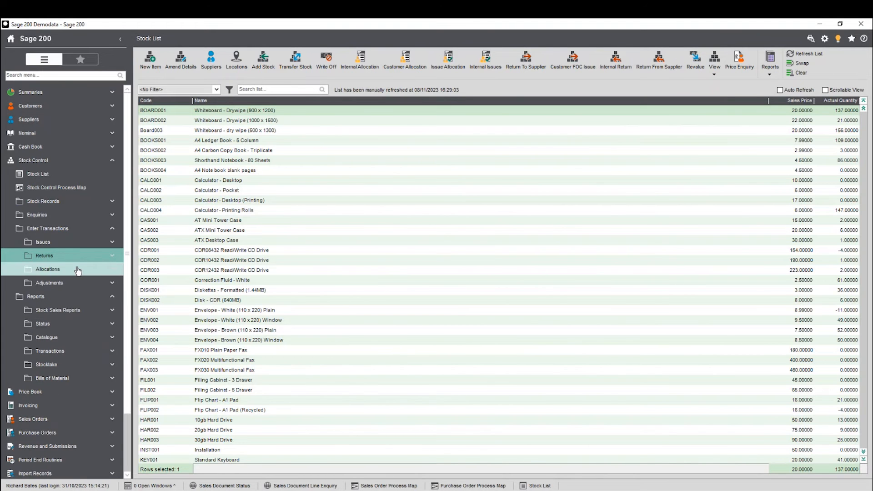
pyautogui.click(79, 270)
pyautogui.click(79, 270)
pyautogui.click(85, 284)
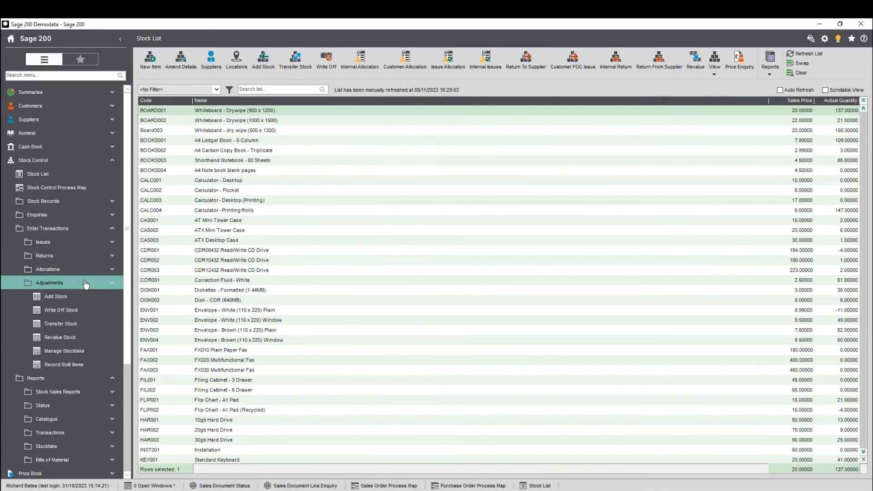
pyautogui.click(86, 284)
pyautogui.click(58, 229)
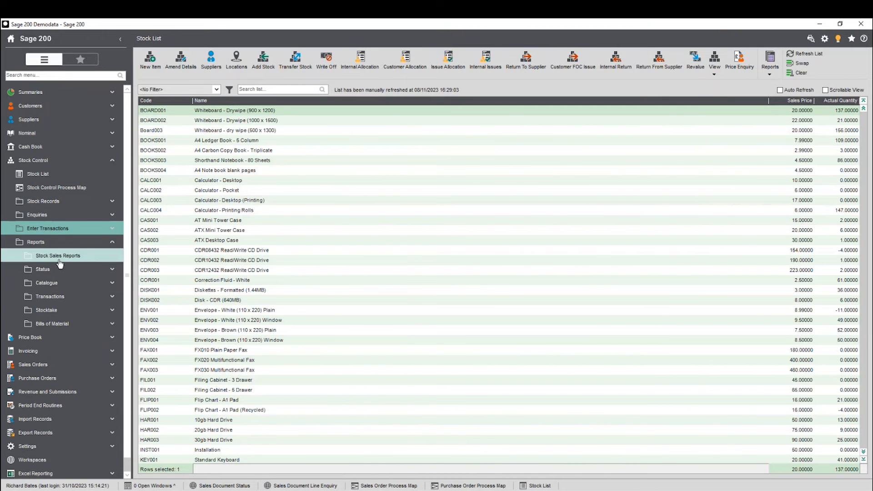
pyautogui.click(65, 250)
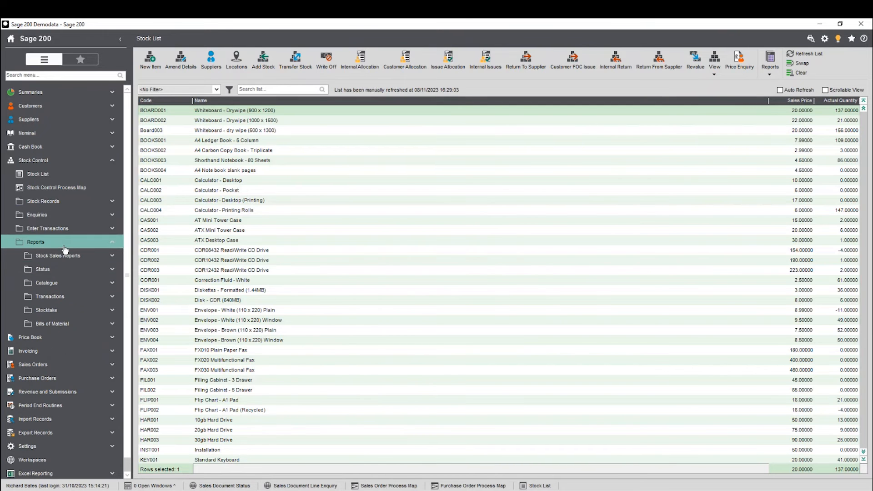
pyautogui.click(61, 166)
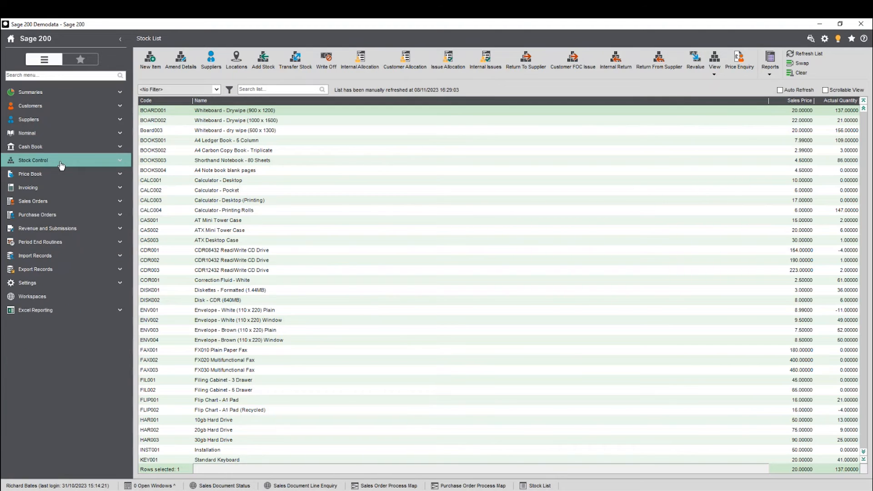
# Examine the available import and export routines for stock and prices
pyautogui.click(54, 257)
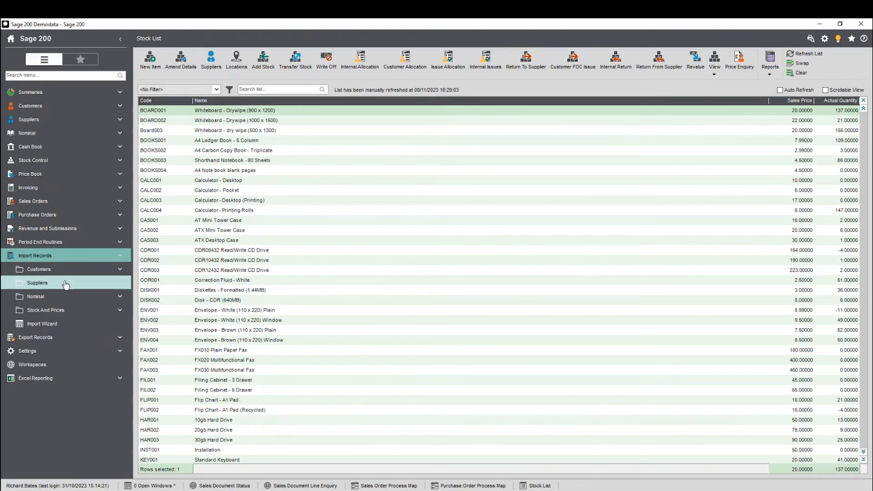
pyautogui.click(65, 313)
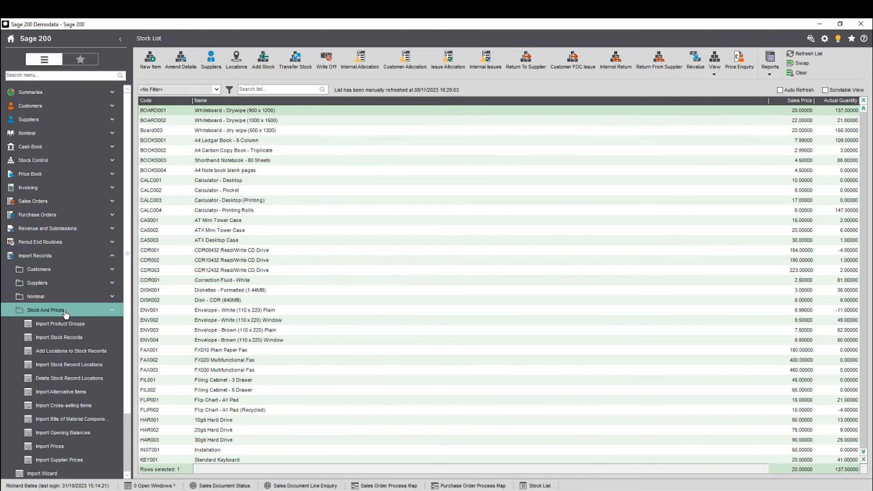
pyautogui.scroll(-3, 84, 305)
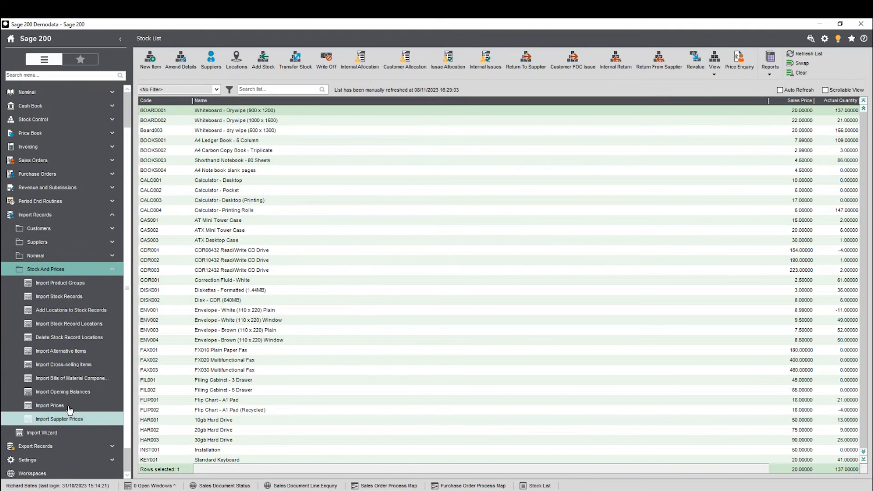
pyautogui.click(52, 273)
pyautogui.click(58, 338)
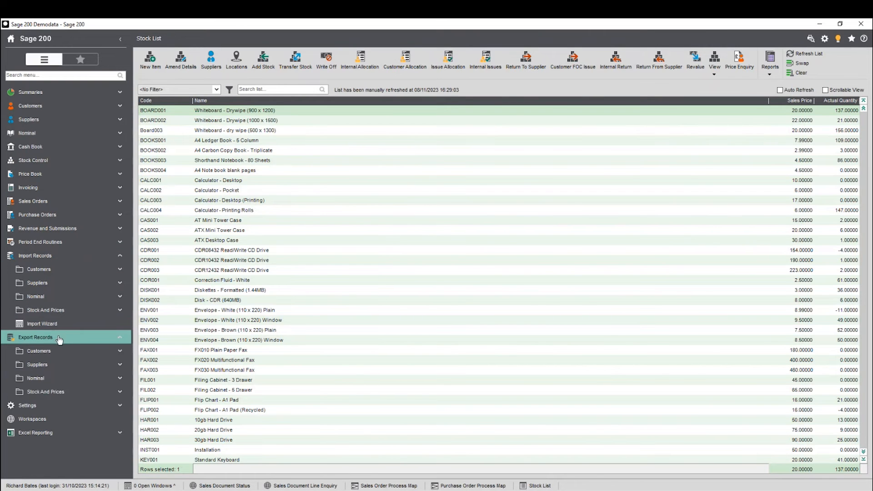
pyautogui.click(36, 392)
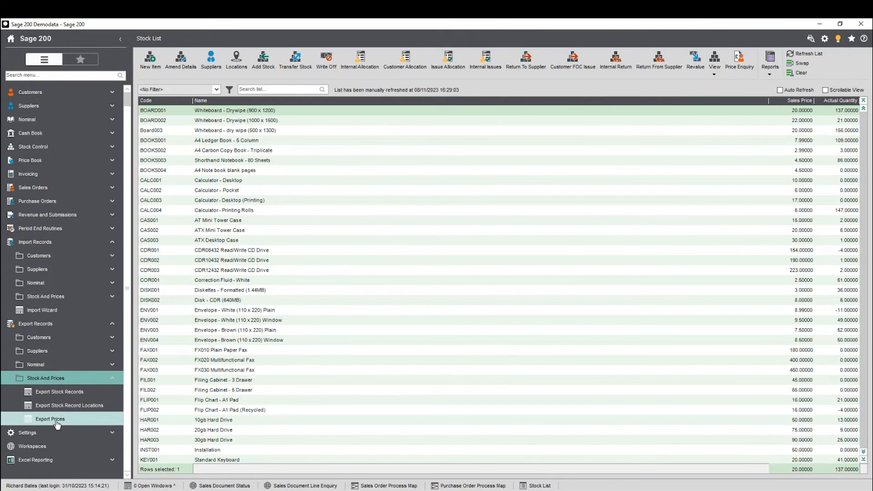
pyautogui.click(64, 386)
pyautogui.click(51, 339)
pyautogui.click(41, 256)
# Open the stock item Board003, Whiteboard - dry wipe (500 x 1300), for amending its details
pyautogui.click(208, 131)
pyautogui.click(258, 200)
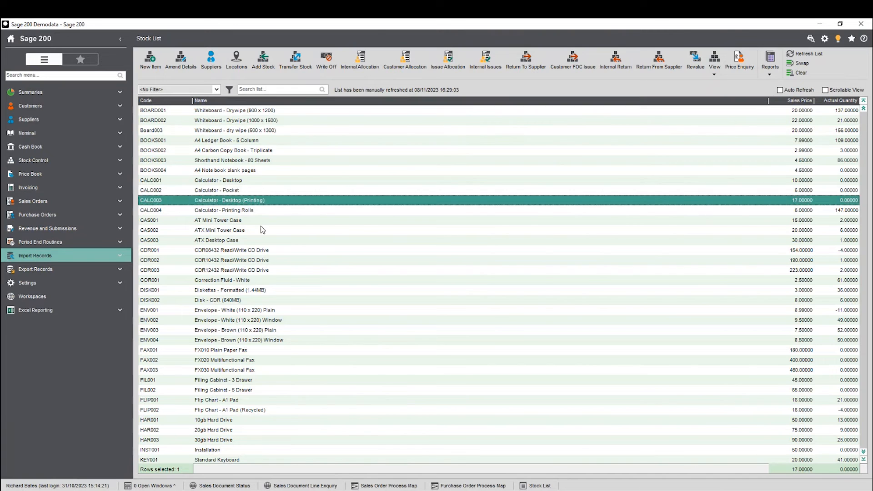
pyautogui.press('Up')
pyautogui.press('Up')
pyautogui.press('Up')
pyautogui.press('Up')
pyautogui.press('Up')
pyautogui.click(224, 132)
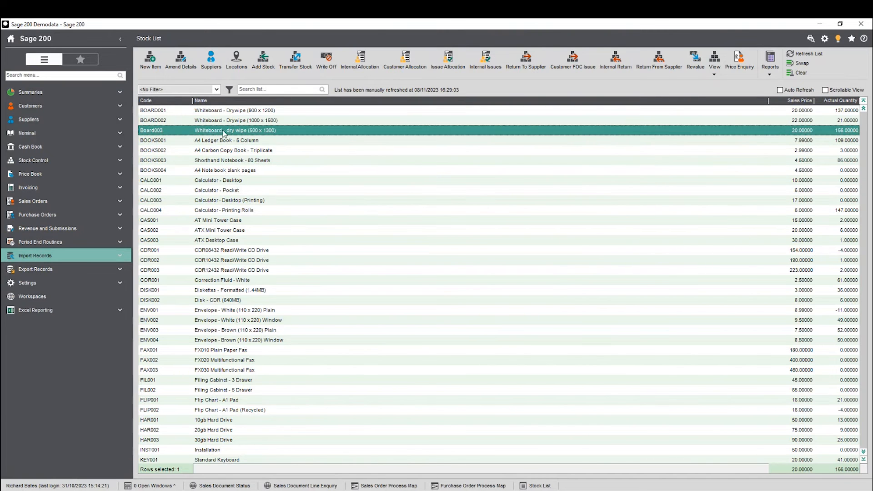
pyautogui.click(182, 64)
pyautogui.click(180, 60)
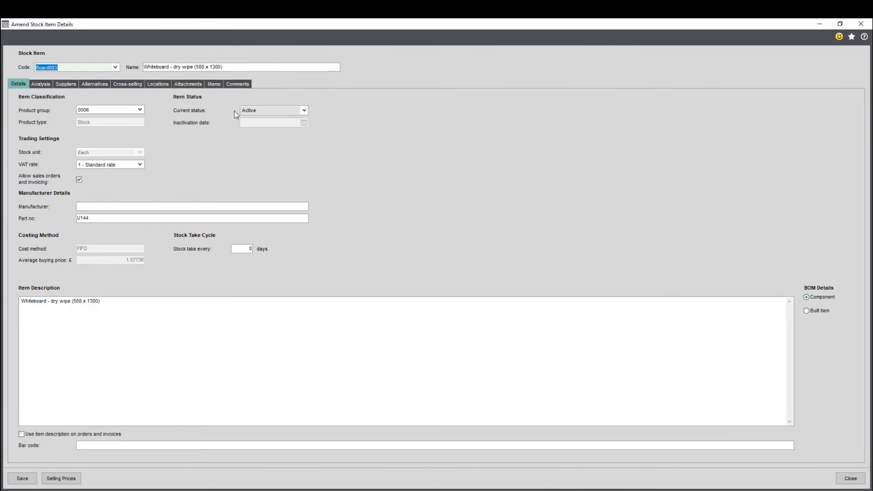
# Examine the available product groups and the current status setting for the Board003 stock item
pyautogui.moveTo(172, 29); pyautogui.dragTo(333, 55)
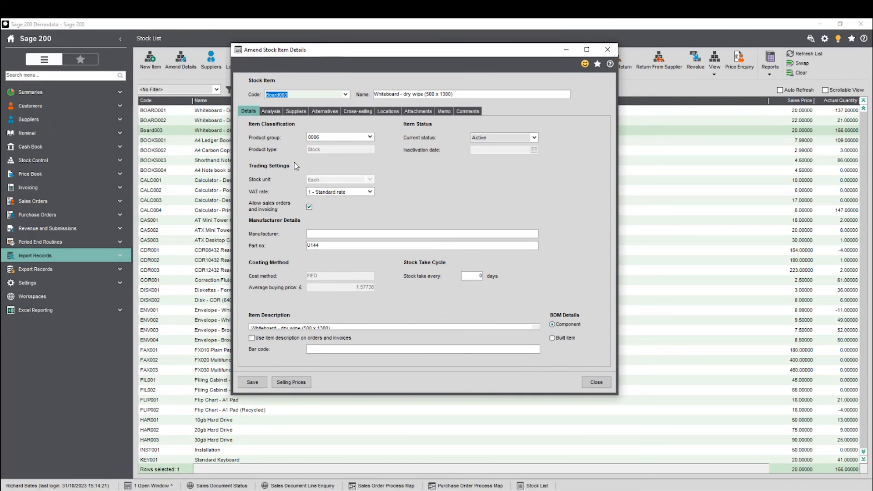
pyautogui.click(370, 138)
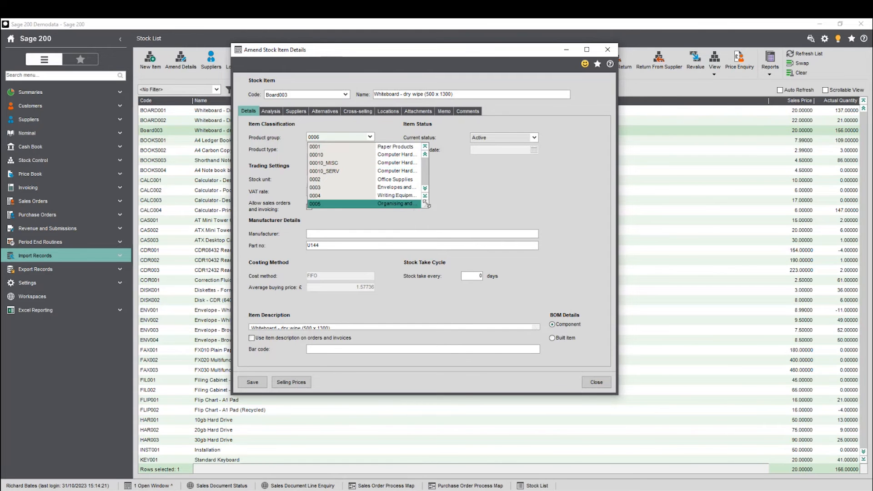
pyautogui.moveTo(426, 204); pyautogui.dragTo(535, 302)
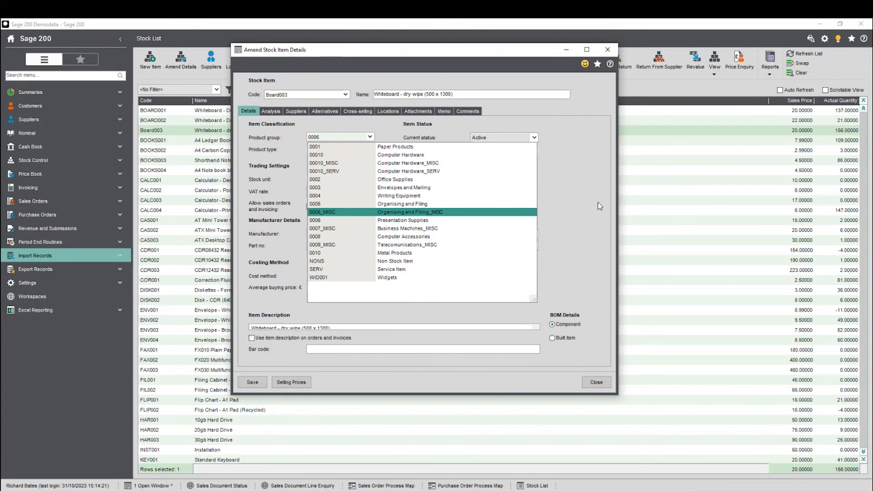
pyautogui.click(575, 184)
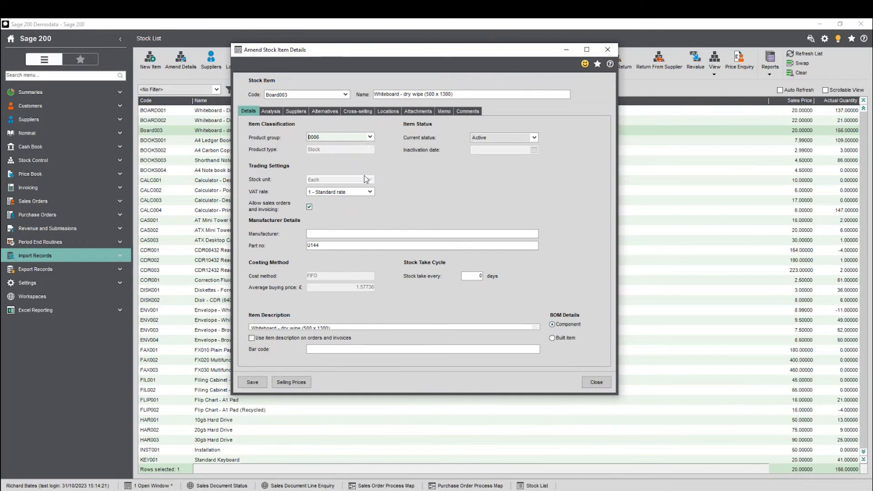
pyautogui.click(526, 140)
pyautogui.click(555, 145)
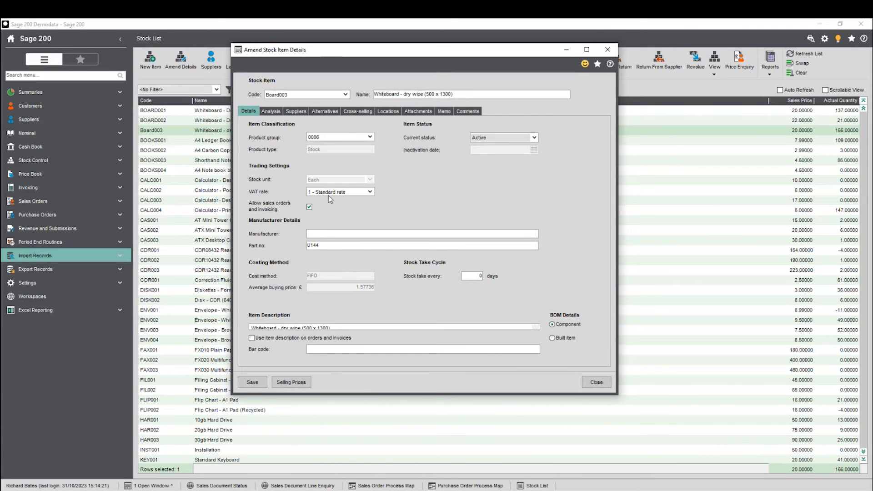
# Examine the item's VAT rate, manufacturer, part number and item description, enlarging the details window to show the whole description
pyautogui.click(384, 192)
pyautogui.click(387, 200)
pyautogui.click(340, 234)
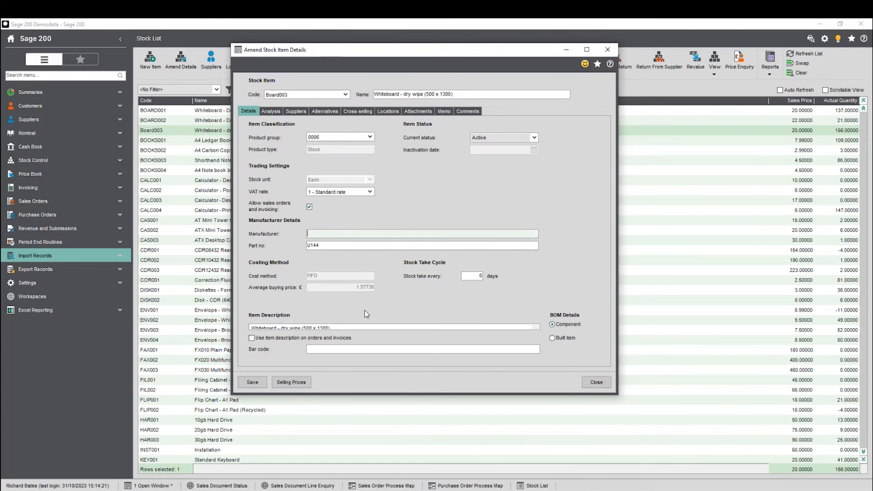
pyautogui.moveTo(468, 396); pyautogui.dragTo(463, 462)
pyautogui.click(348, 242)
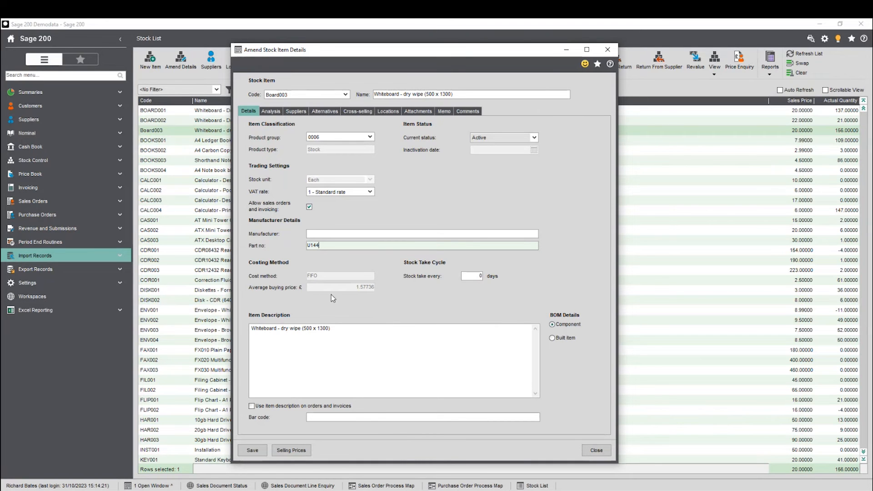
pyautogui.click(327, 351)
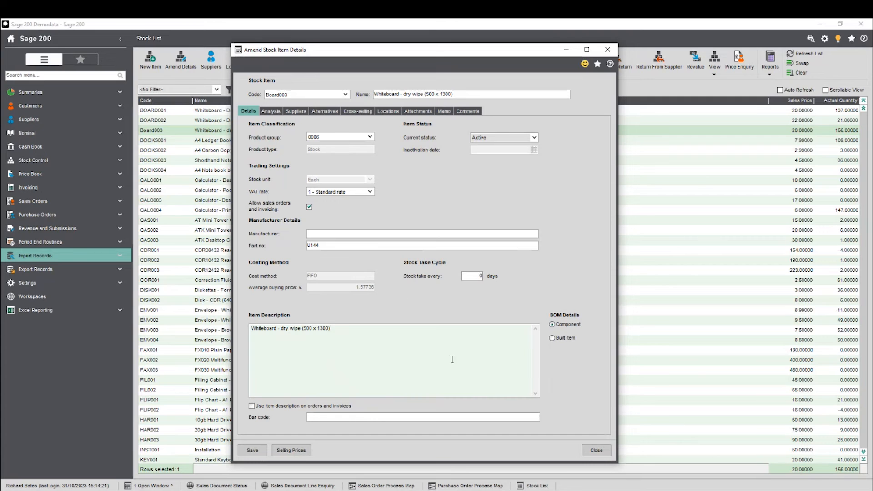
# Review the stock item's code, name and bar code fields
pyautogui.click(313, 97)
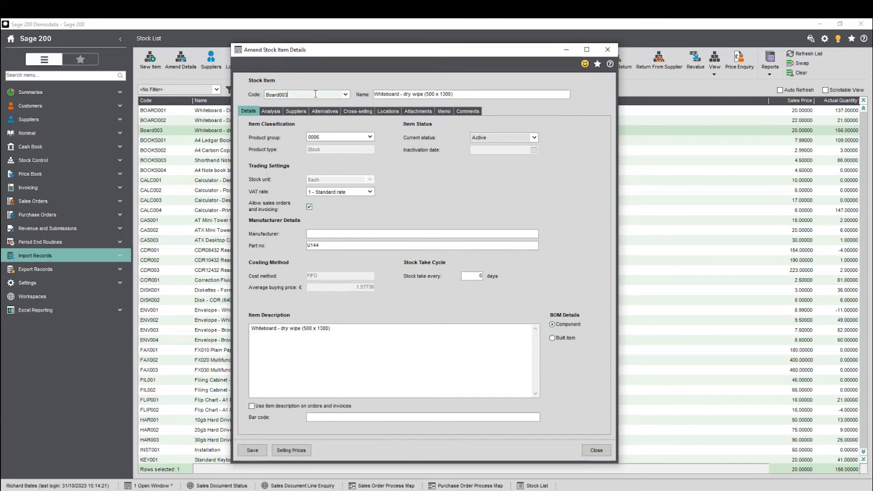
pyautogui.click(476, 94)
pyautogui.click(386, 94)
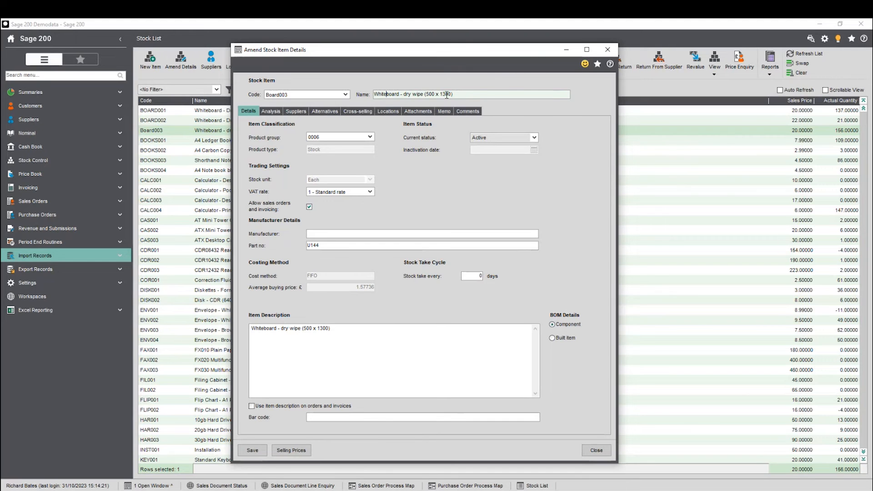
pyautogui.click(473, 94)
pyautogui.click(463, 96)
pyautogui.click(318, 417)
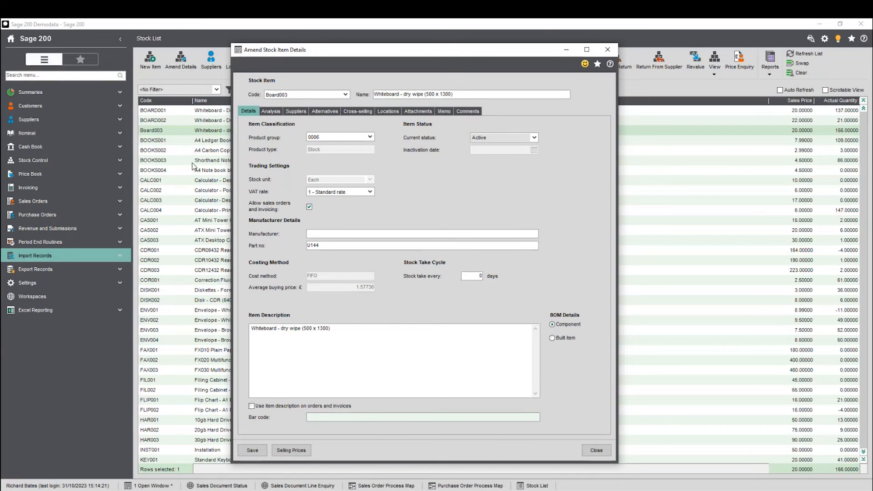
# Set the item's Stationary analysis code to Pens and its Store analysis code to Store 2
pyautogui.click(270, 111)
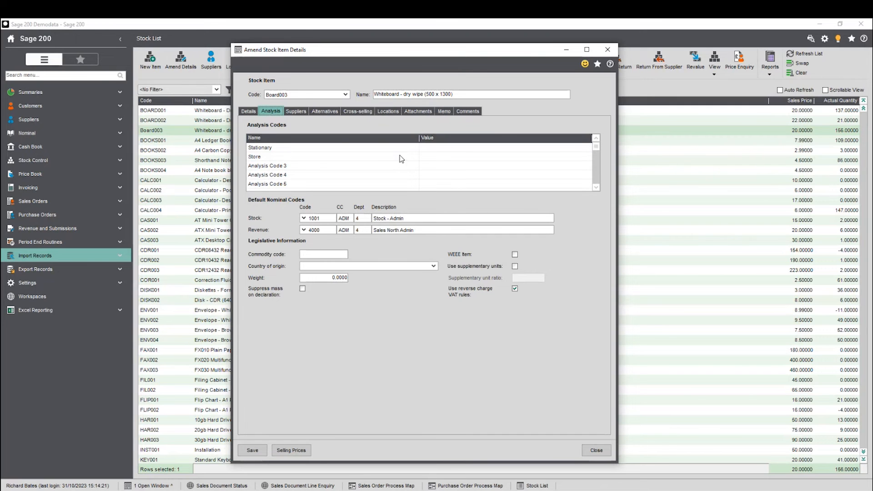
pyautogui.click(485, 148)
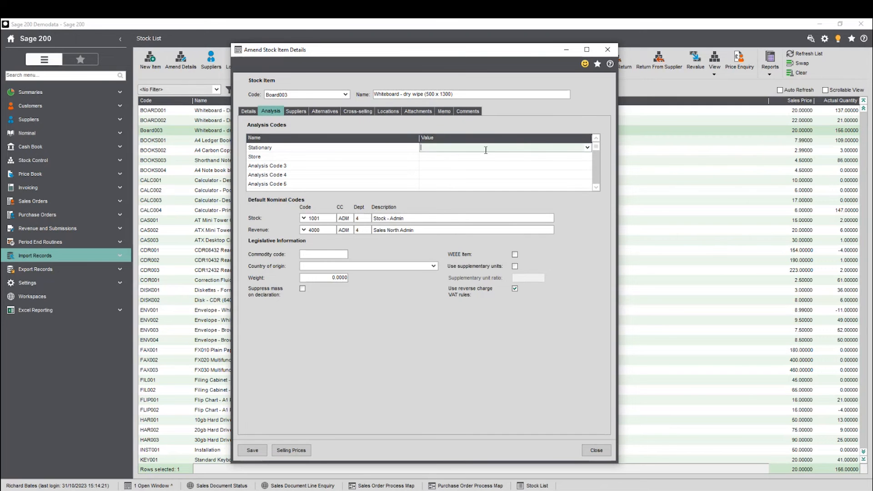
pyautogui.click(587, 147)
pyautogui.click(493, 171)
pyautogui.click(438, 157)
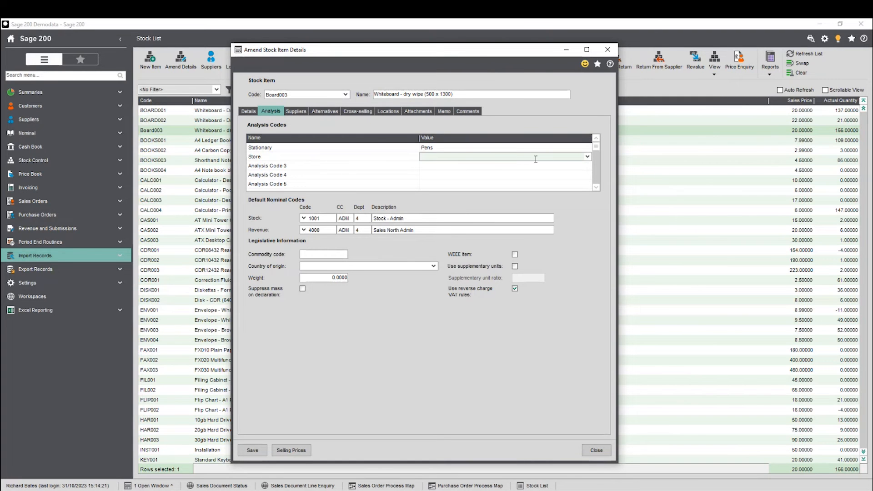
pyautogui.click(587, 157)
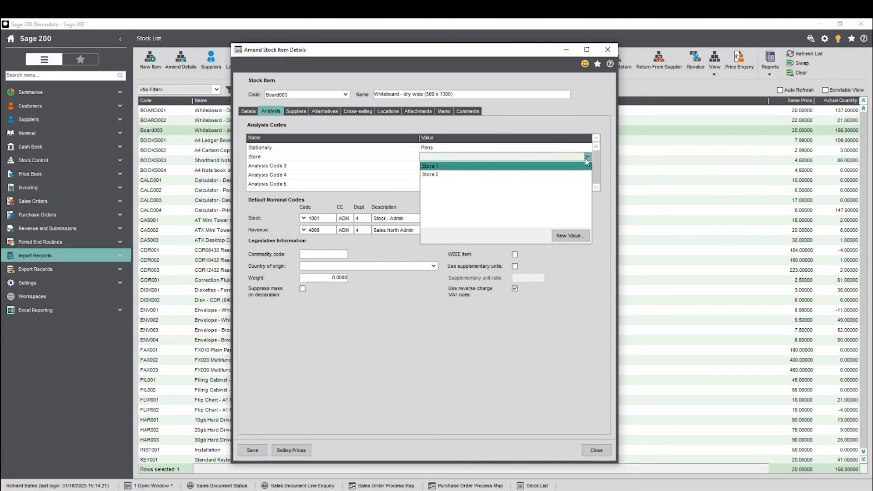
pyautogui.click(464, 175)
pyautogui.click(451, 167)
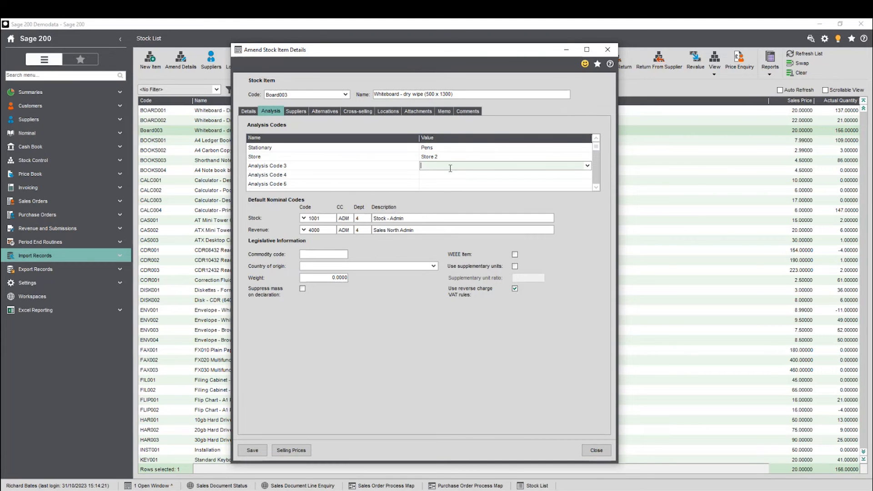
pyautogui.click(588, 166)
pyautogui.click(374, 344)
# Review the supply details held for the item's preferred supplier, Unique Systems, without changing them
pyautogui.click(296, 111)
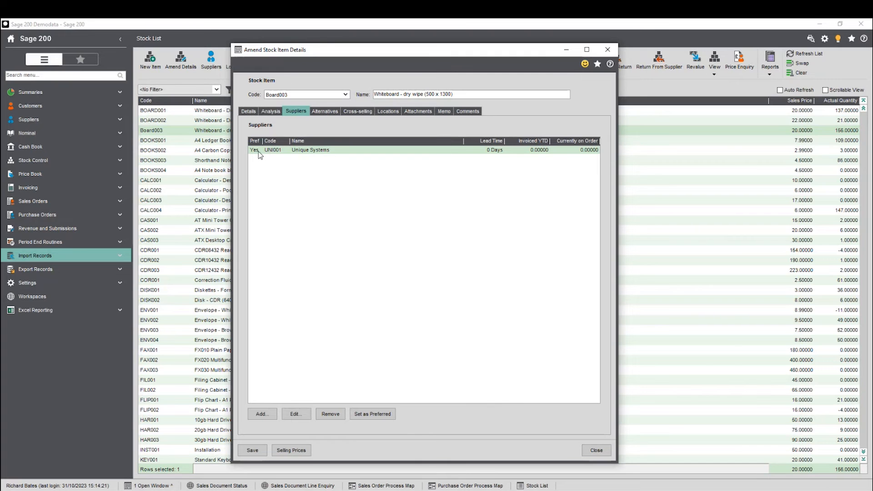
pyautogui.click(300, 414)
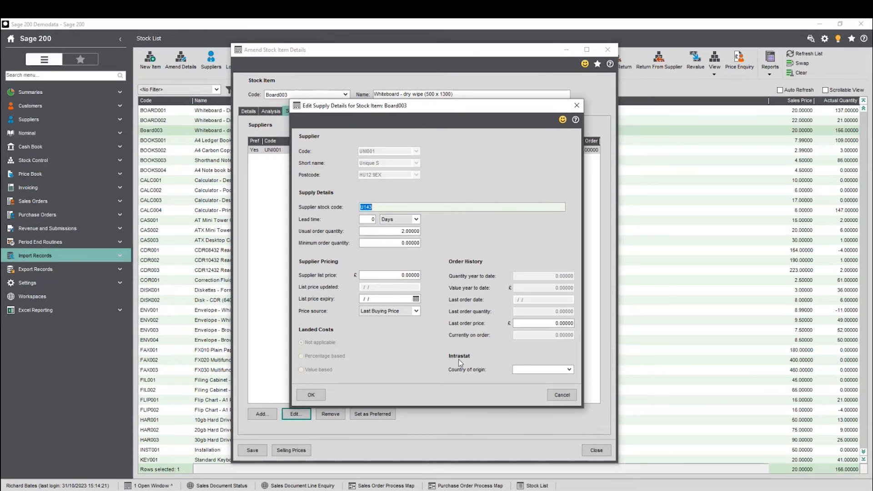
pyautogui.click(562, 396)
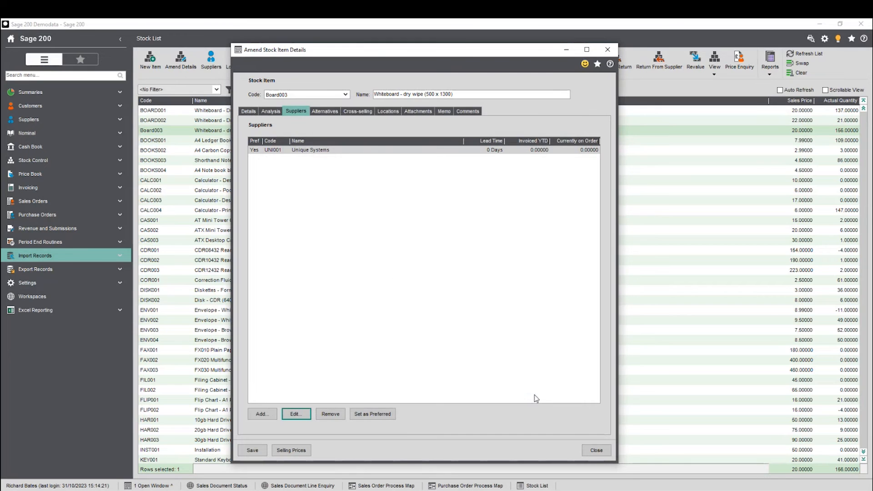
# Examine the item's alternative items, cross-selling items, and warehouse and bin locations
pyautogui.click(331, 114)
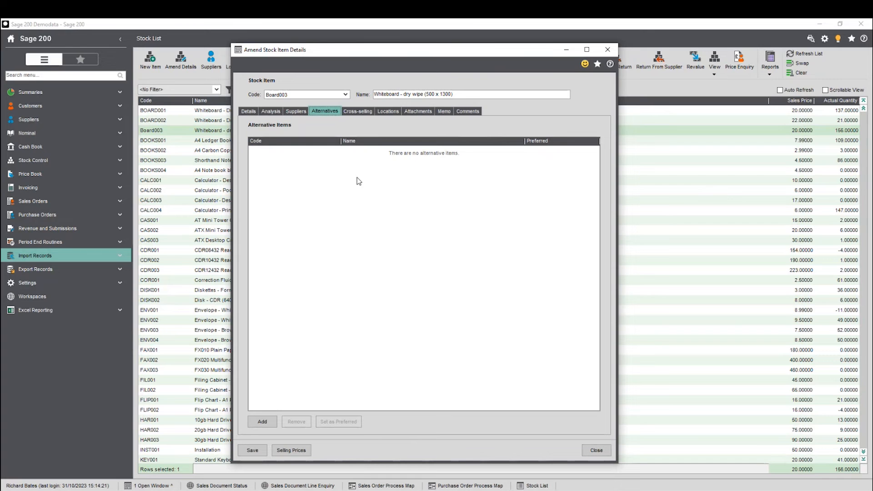
pyautogui.click(358, 112)
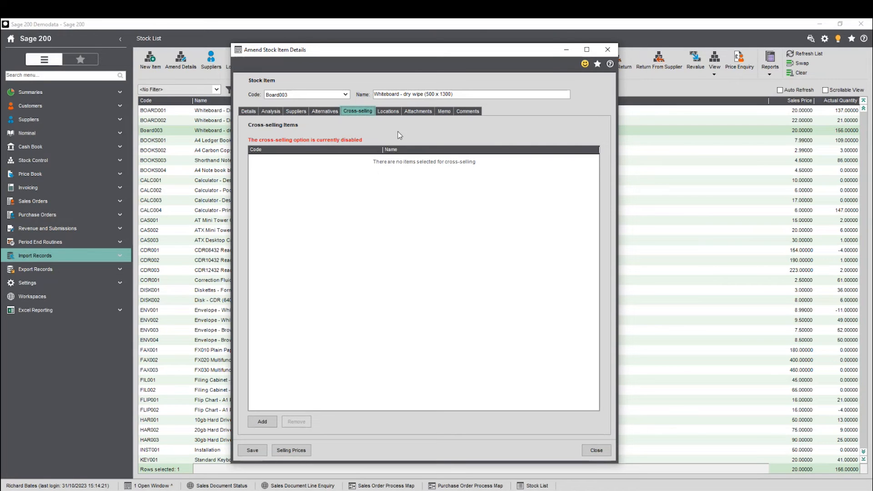
pyautogui.click(391, 112)
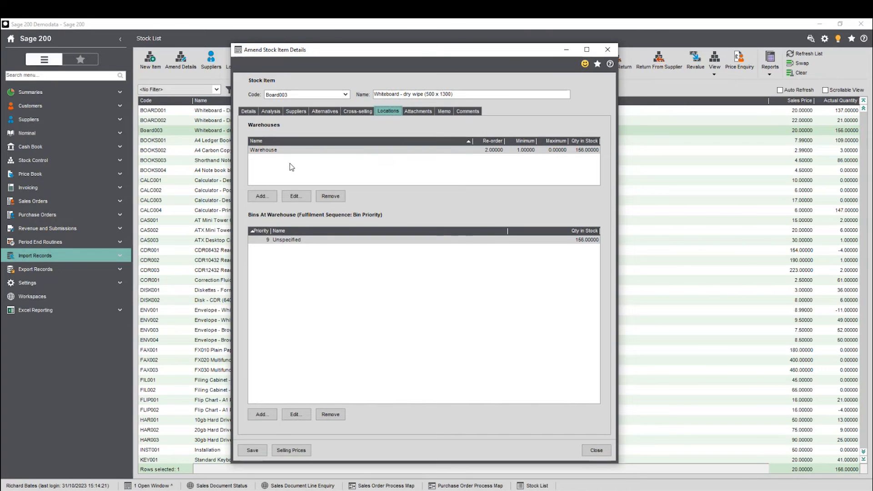
pyautogui.click(261, 152)
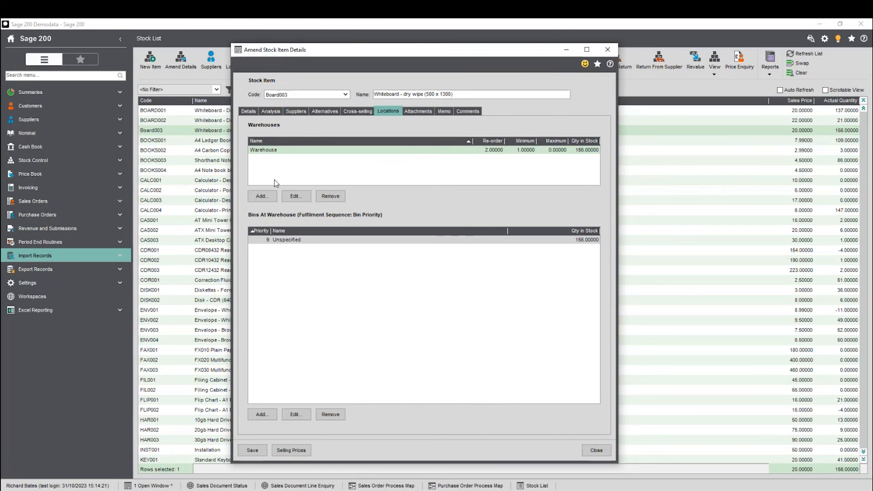
pyautogui.click(307, 243)
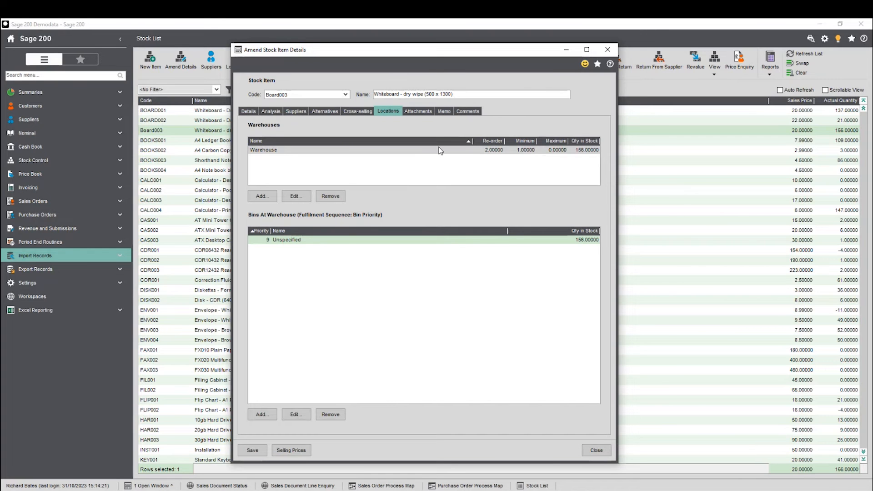
# Examine the item's attachments, memos and default comments for picking lists and despatch notes, and close the item without saving
pyautogui.click(423, 113)
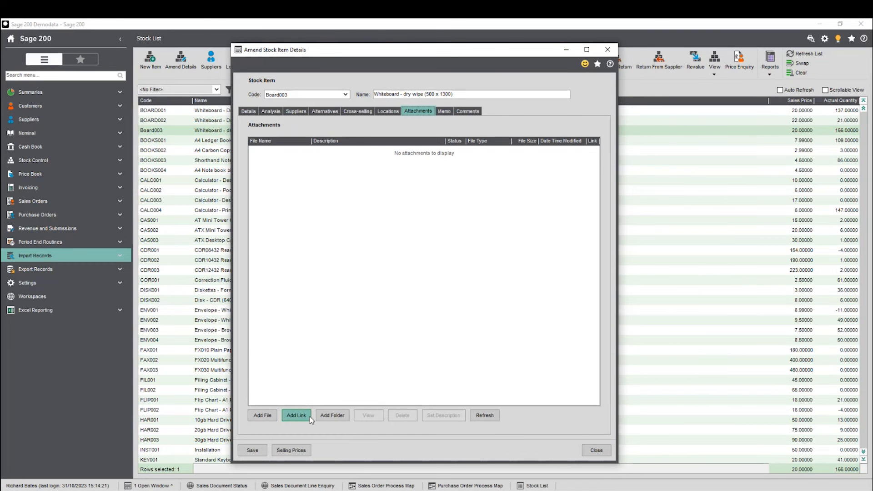
pyautogui.click(442, 111)
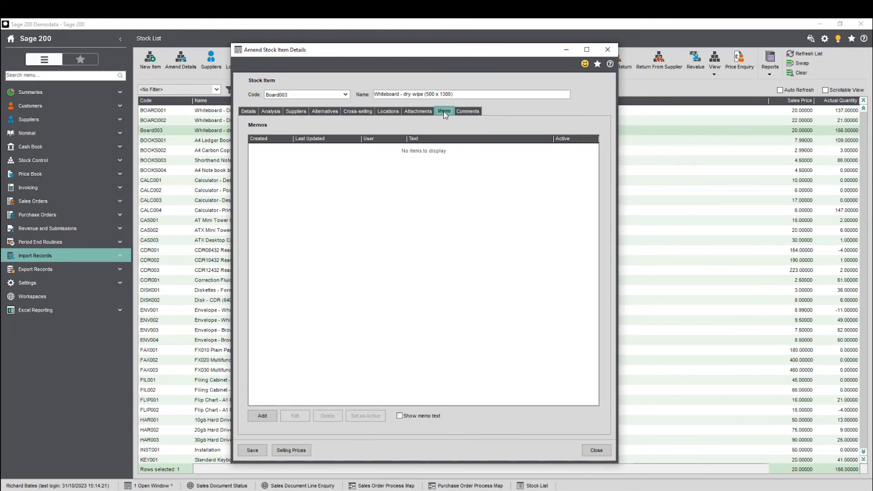
pyautogui.click(469, 111)
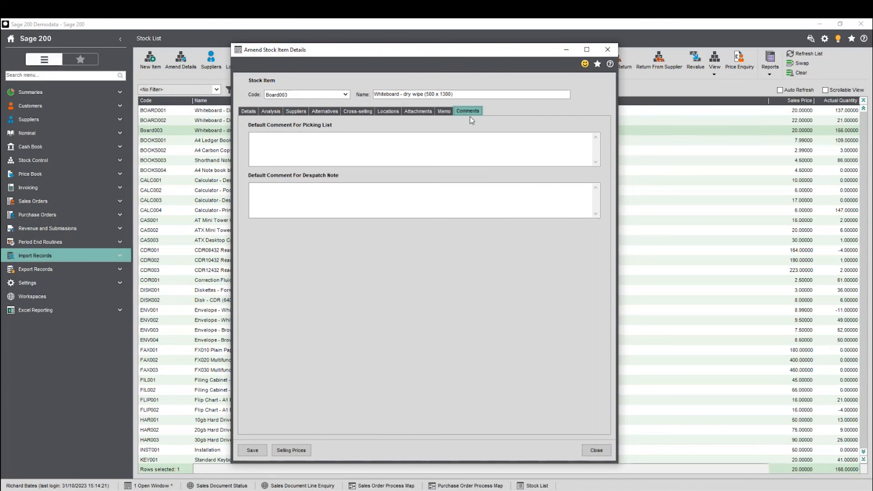
pyautogui.click(461, 144)
pyautogui.click(384, 202)
pyautogui.click(400, 157)
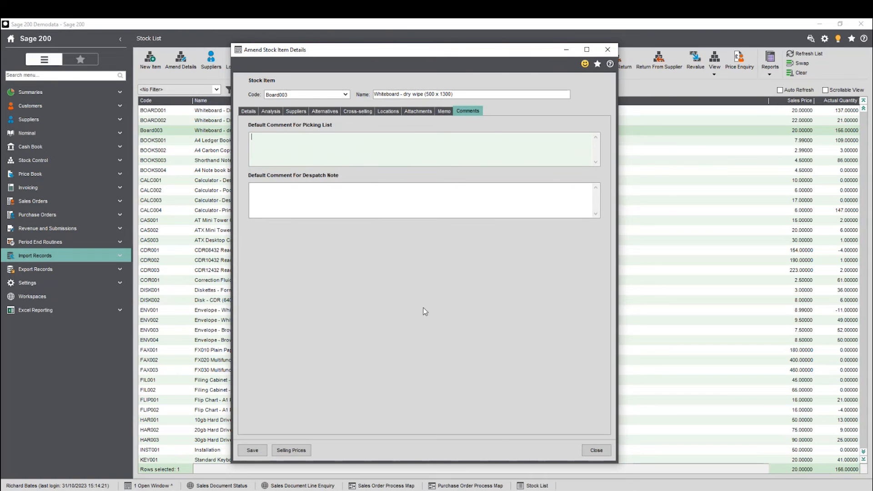
pyautogui.click(608, 451)
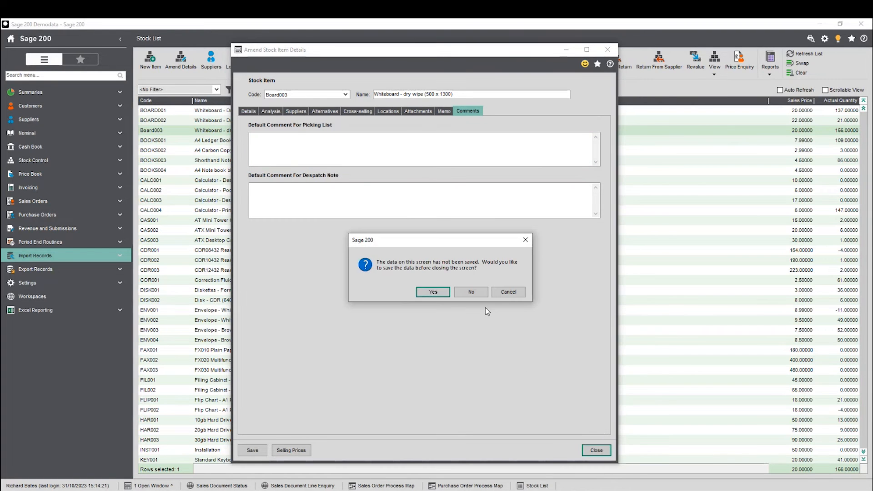
pyautogui.click(462, 293)
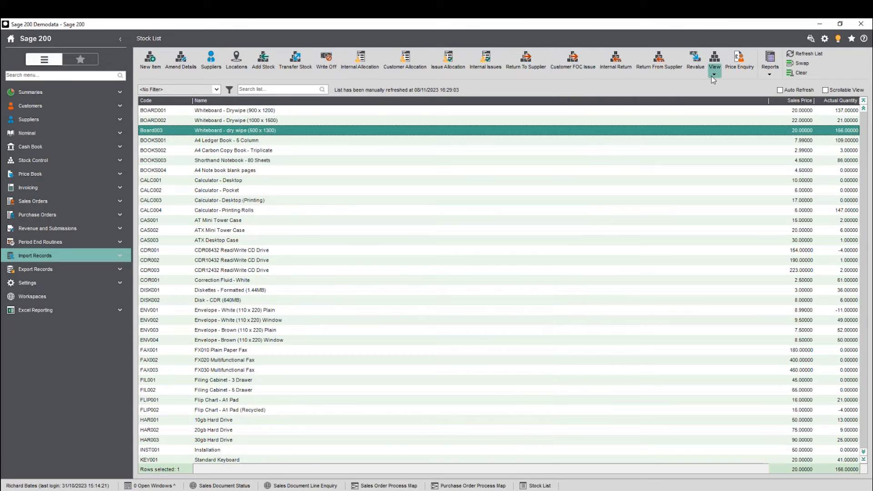
# Examine the actions and reports available for Board003 directly from the Stock List
pyautogui.rightClick(254, 131)
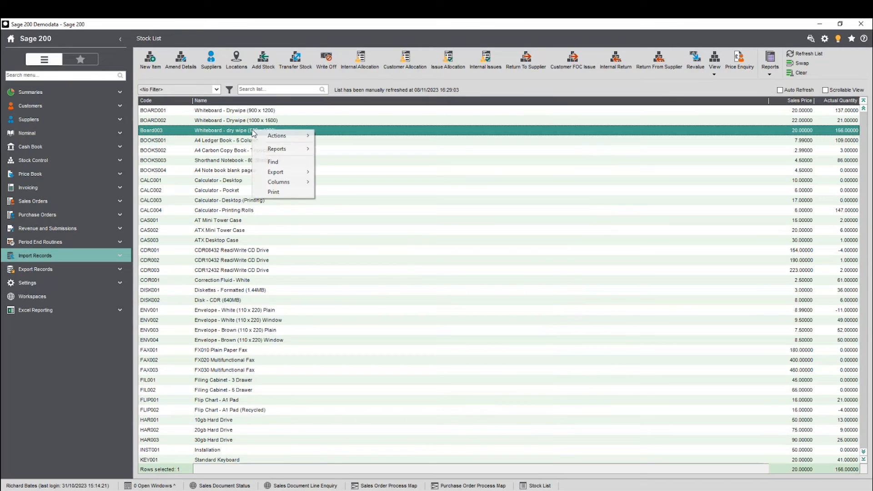
pyautogui.moveTo(285, 135)
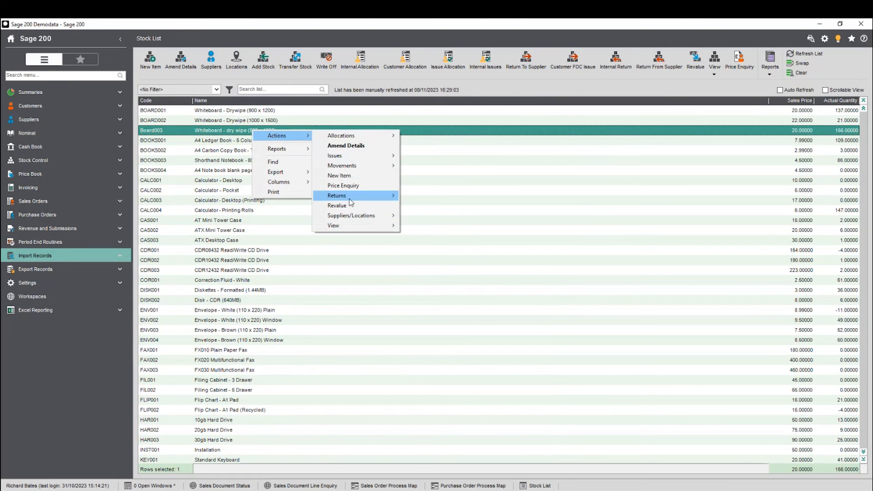
pyautogui.moveTo(367, 164)
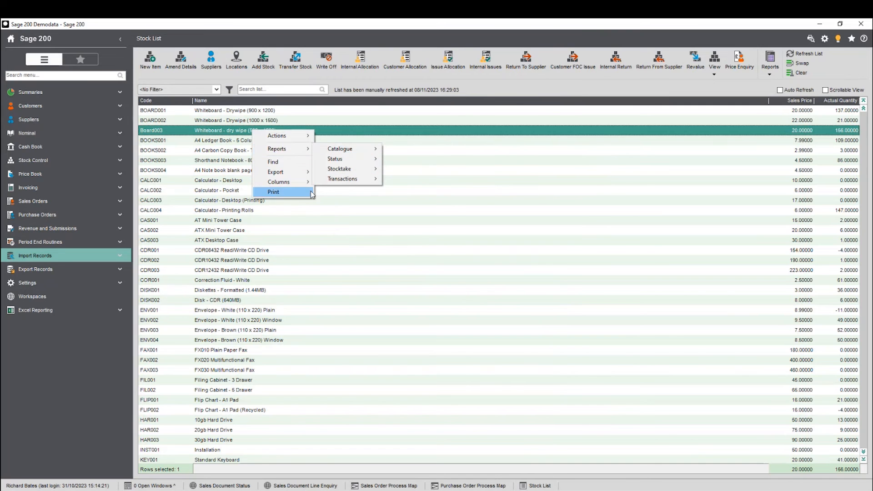
pyautogui.click(615, 154)
pyautogui.click(637, 131)
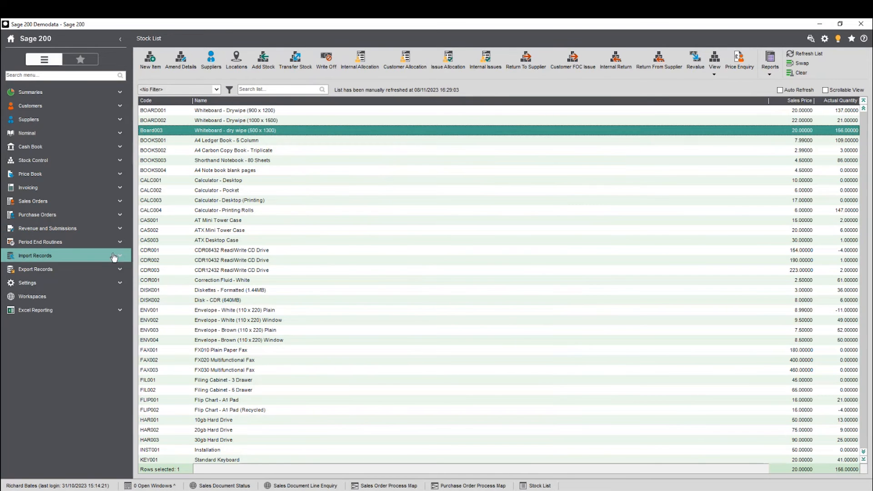
# Display the Price Book List from the Price Book module
pyautogui.click(70, 174)
pyautogui.click(77, 191)
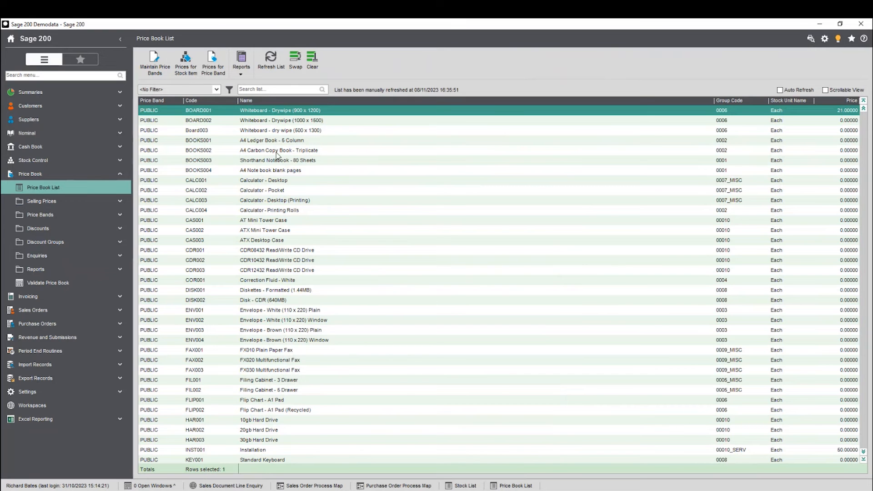
# Examine the maintained price bands, including the details of TRADEB and TRADEA, and close them without making changes
pyautogui.click(230, 130)
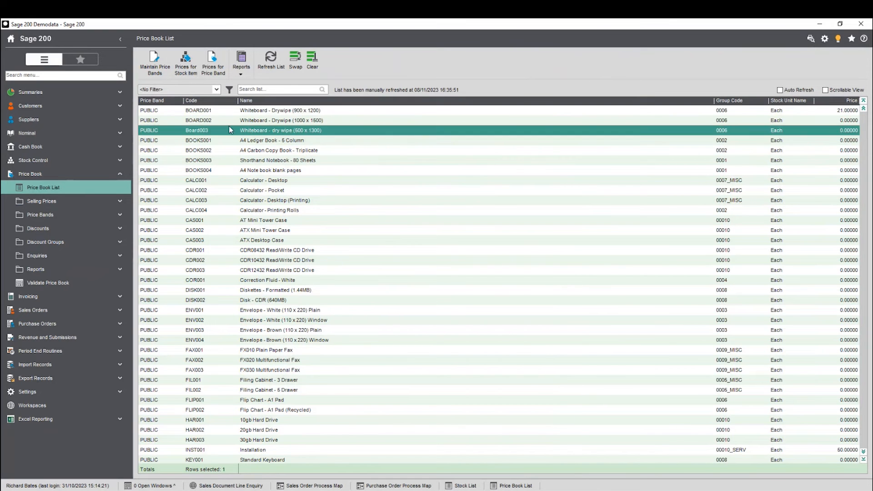
pyautogui.click(153, 63)
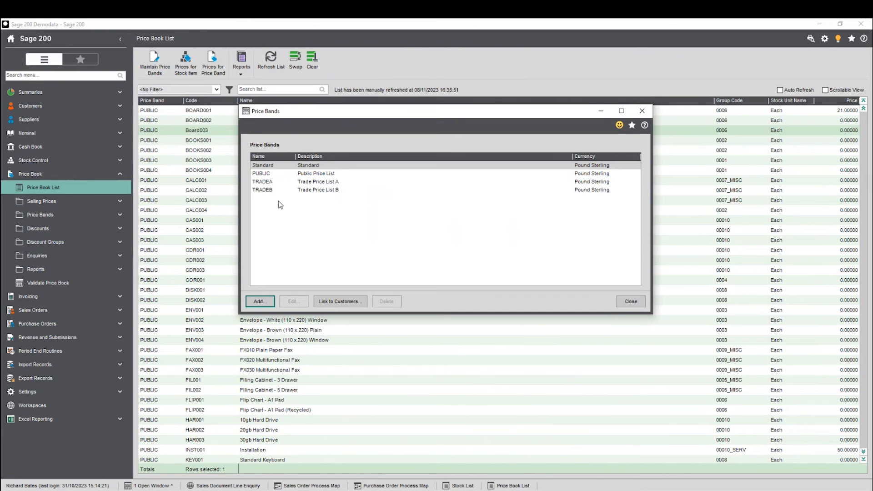
pyautogui.click(317, 174)
pyautogui.click(330, 182)
pyautogui.click(335, 190)
pyautogui.click(294, 302)
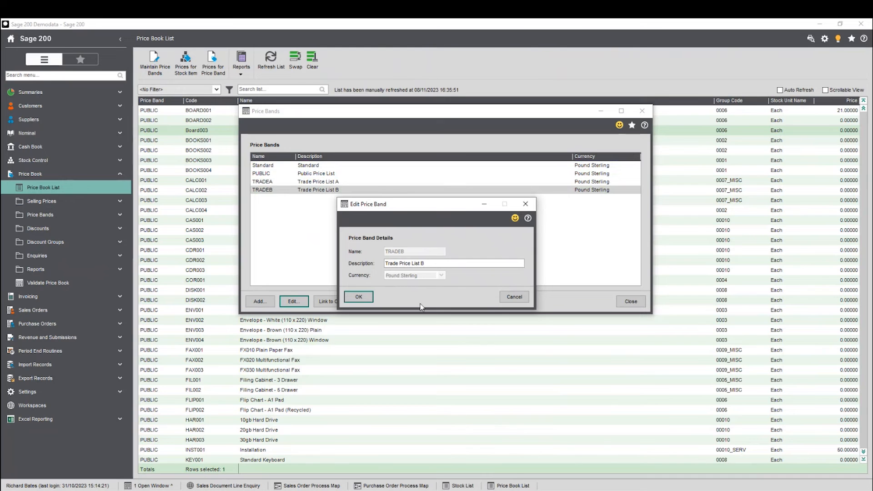
pyautogui.click(515, 296)
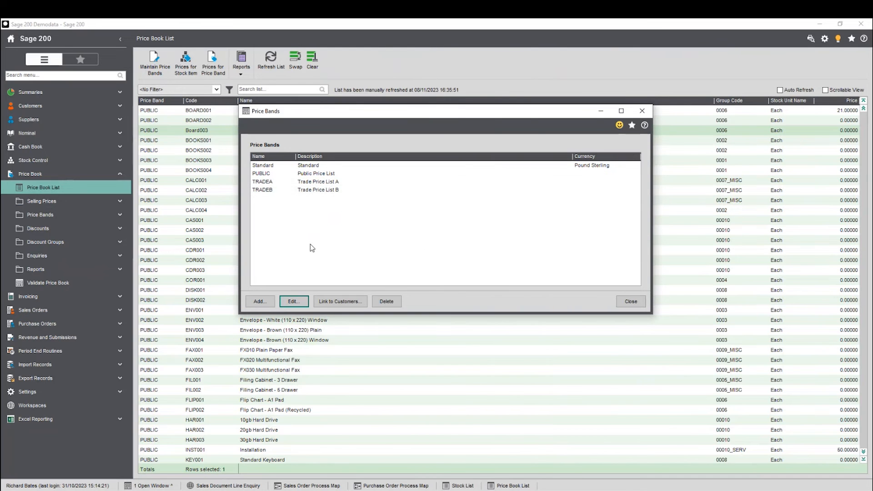
pyautogui.click(300, 303)
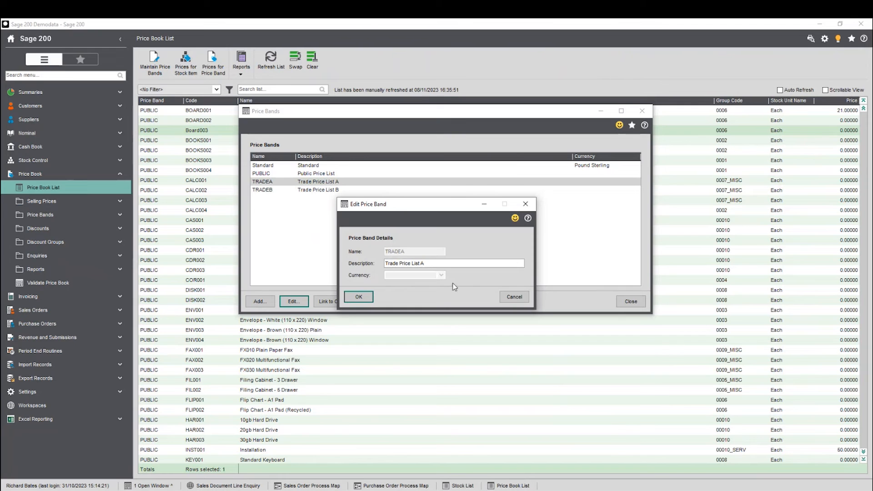
pyautogui.click(515, 297)
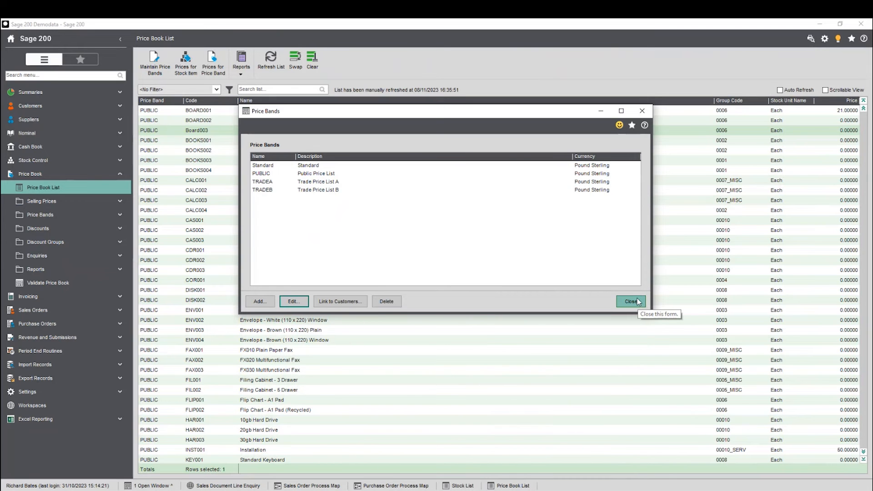
pyautogui.click(635, 302)
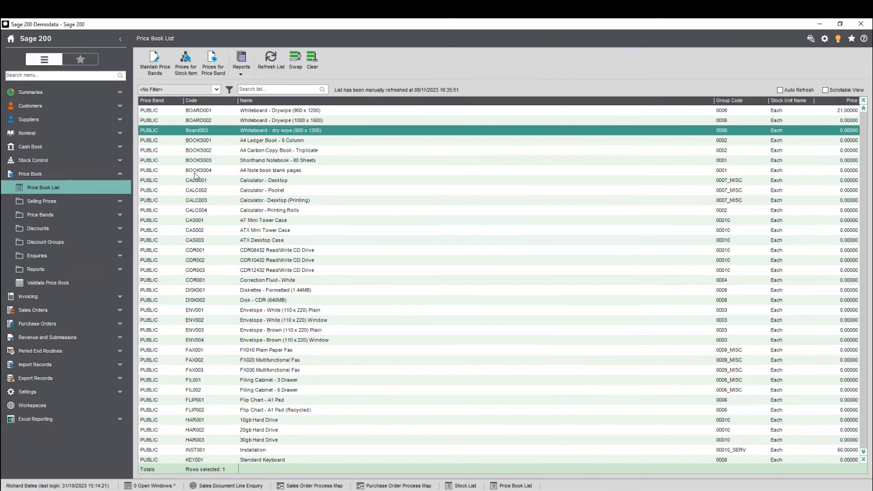
# Start a new discount named "xsdfsdf" for product group 0006, Presentation Supplies, with a flat rate of 10 percent
pyautogui.click(109, 215)
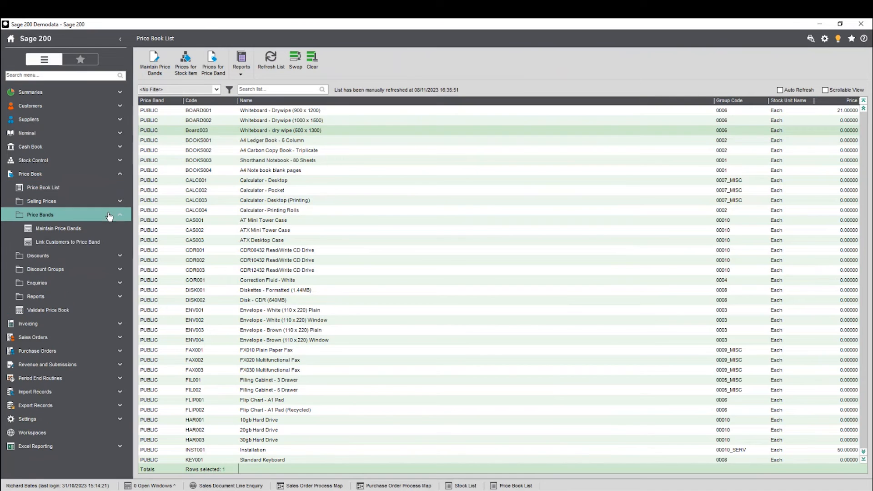
pyautogui.click(104, 257)
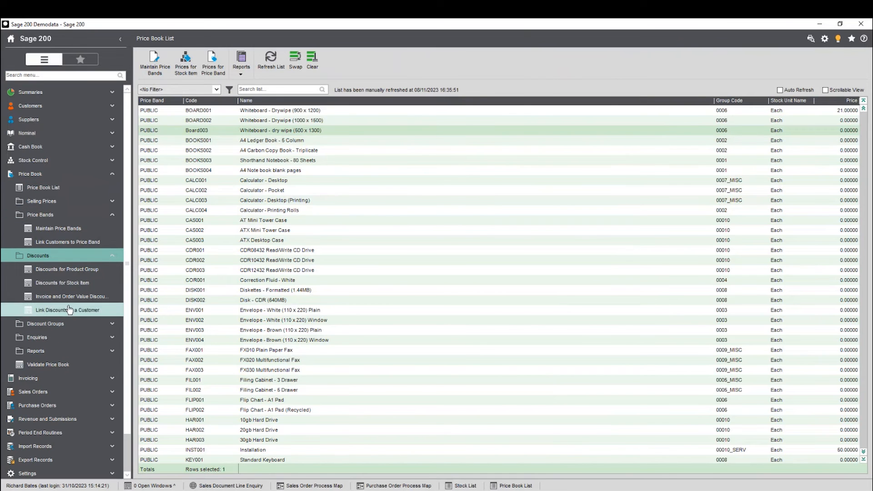
pyautogui.click(75, 271)
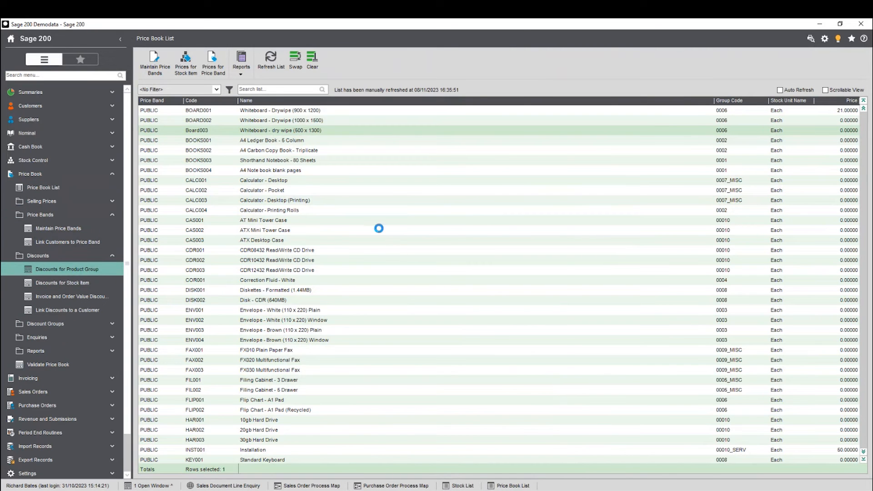
pyautogui.click(424, 194)
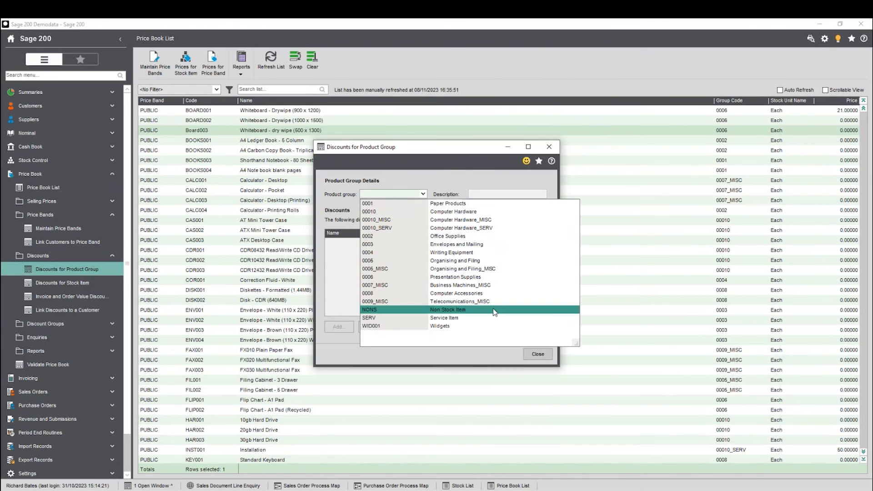
pyautogui.click(512, 276)
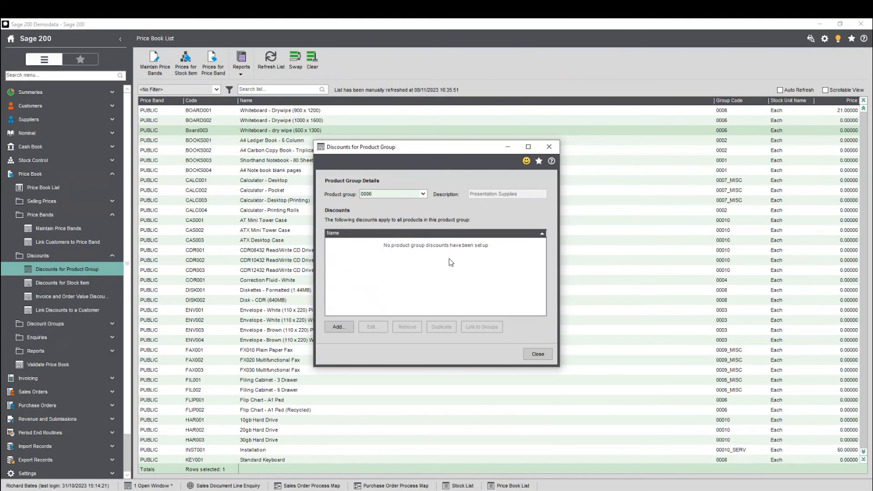
pyautogui.press('Return')
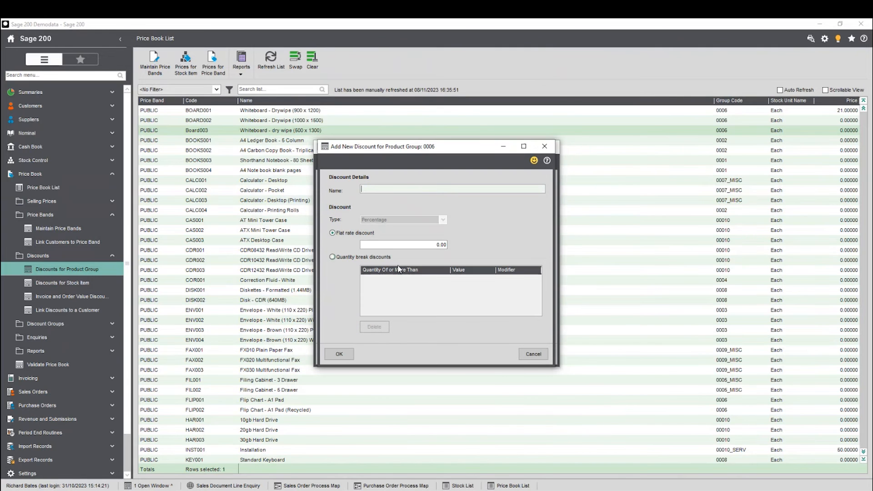
pyautogui.click(456, 187)
pyautogui.write('xsdfsdf')
pyautogui.click(413, 244)
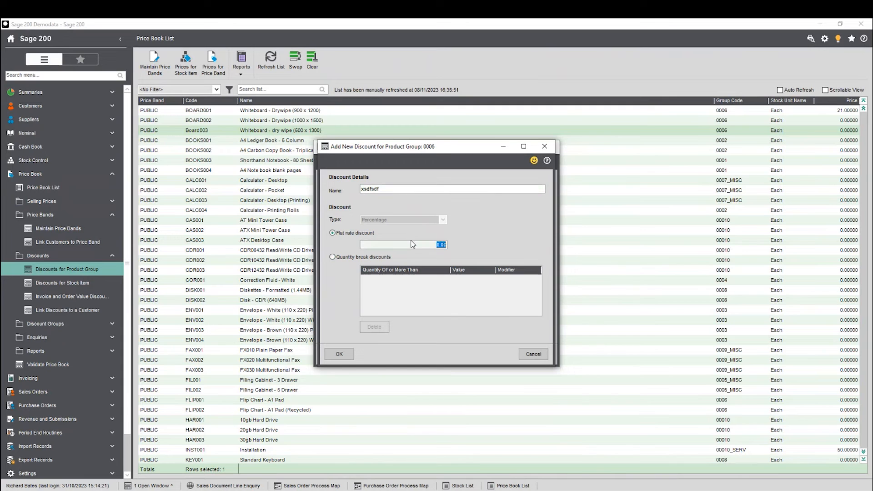
pyautogui.write('10')
pyautogui.press('Tab')
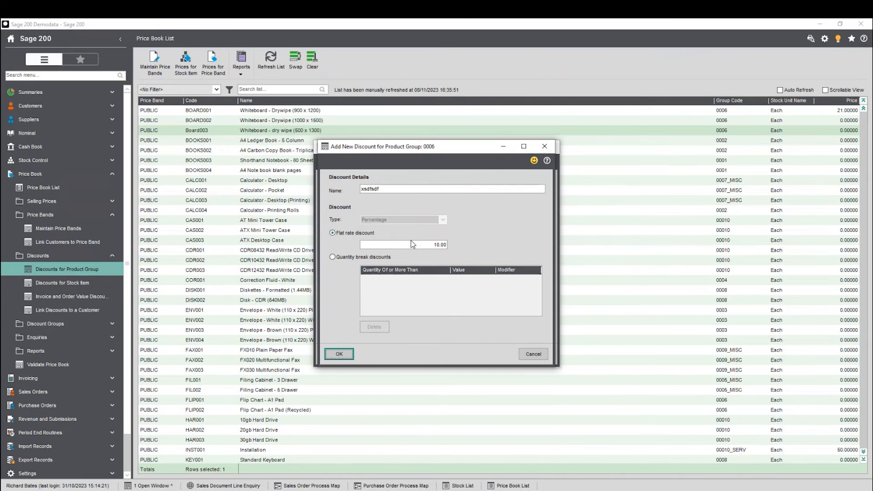
# Switch the new discount to quantity breaks with a 10 percent discount for 100 or more, and discard it
pyautogui.click(333, 257)
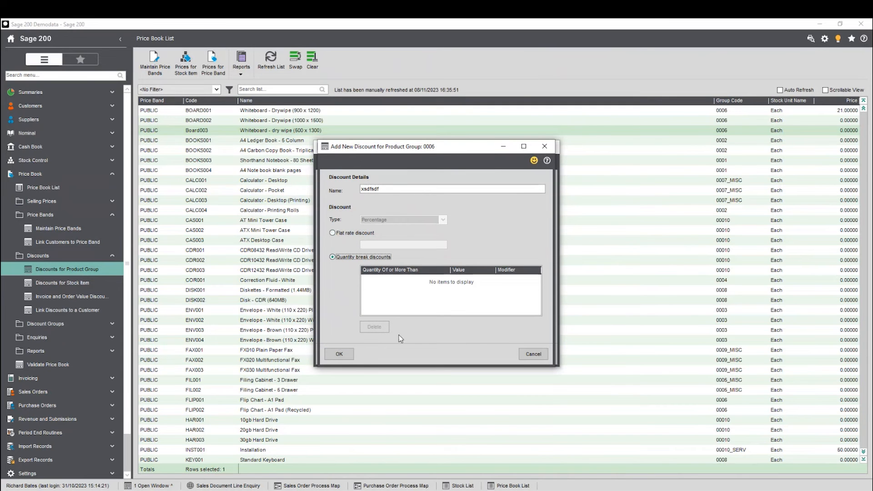
pyautogui.click(390, 297)
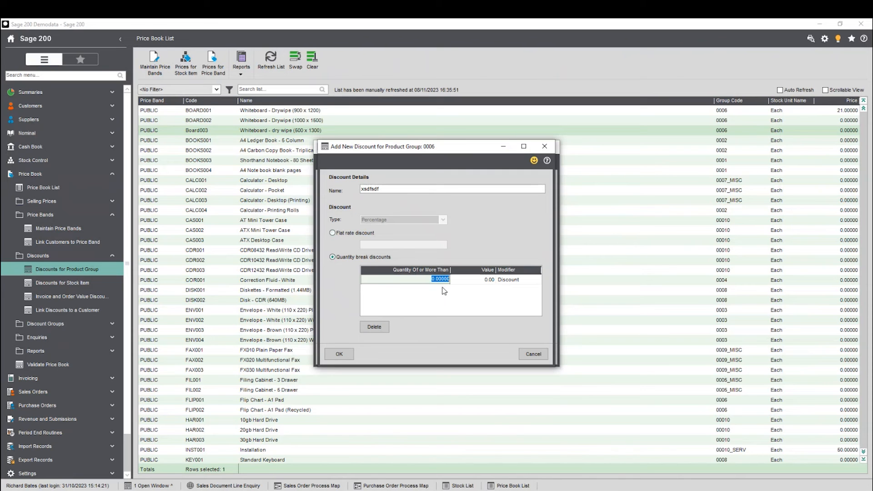
pyautogui.write('100')
pyautogui.press('Tab')
pyautogui.write('1')
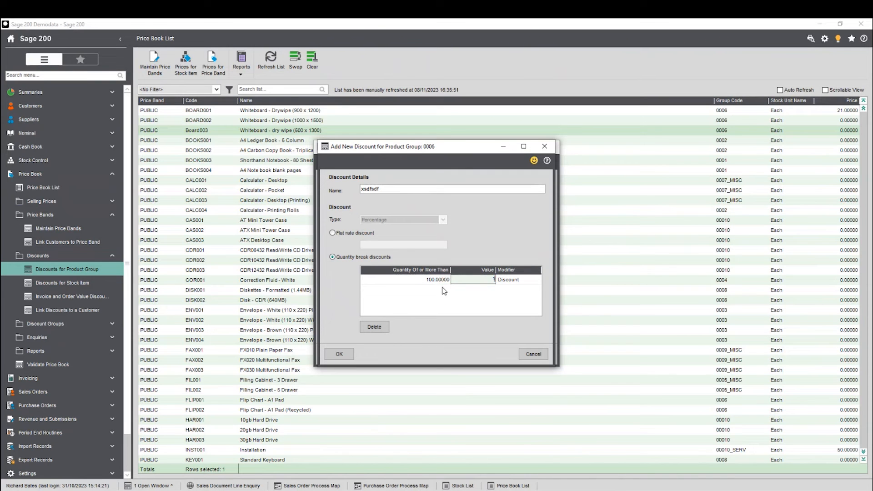
pyautogui.write('0')
pyautogui.press('Tab')
pyautogui.click(520, 281)
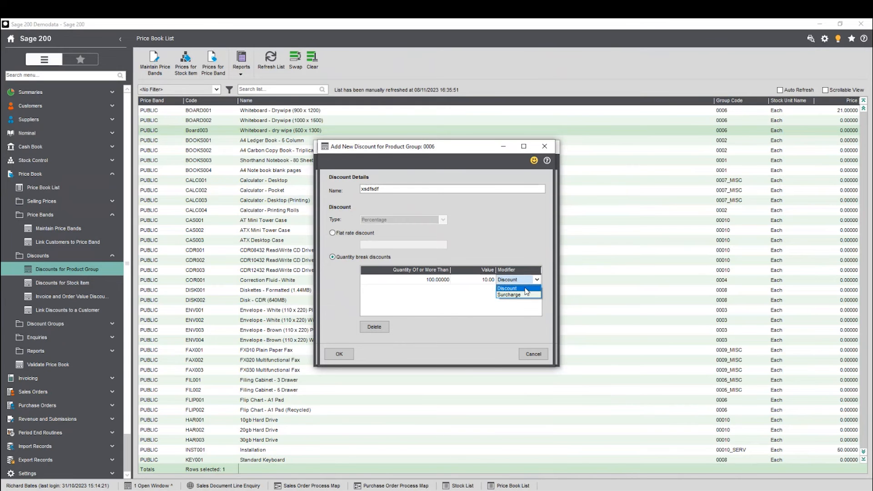
pyautogui.click(449, 304)
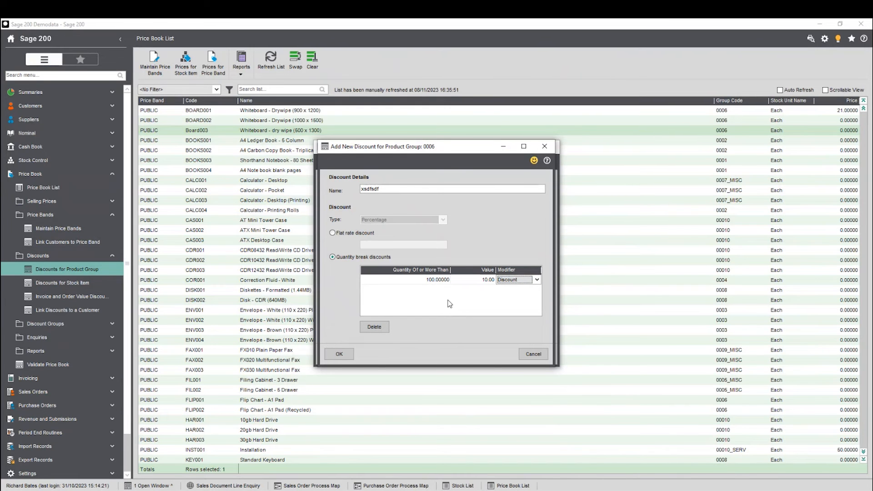
pyautogui.click(533, 354)
pyautogui.click(537, 354)
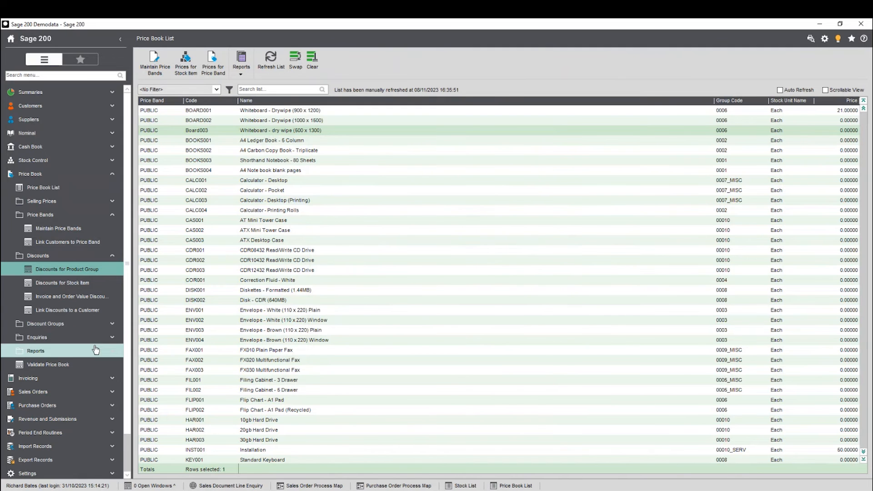
# Link the customer ABS Garages Ltd shop to the customer discount group CustDiscGrp-BUS001
pyautogui.click(48, 256)
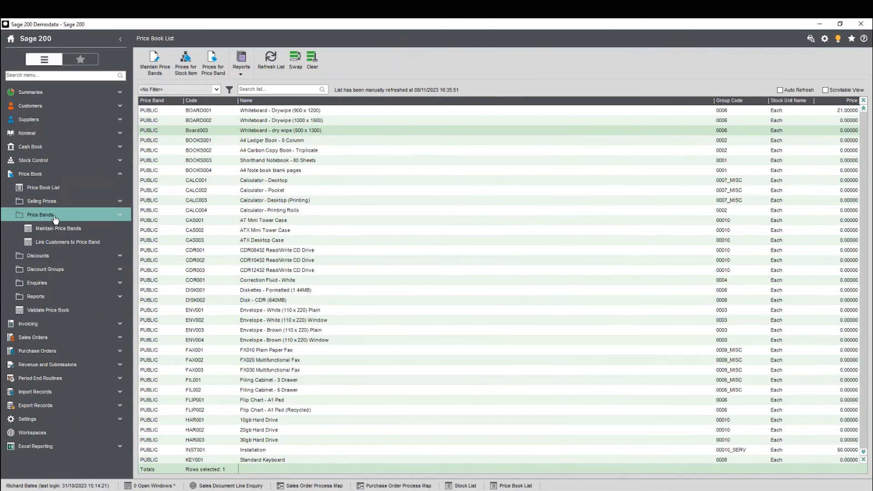
pyautogui.click(55, 217)
pyautogui.click(75, 242)
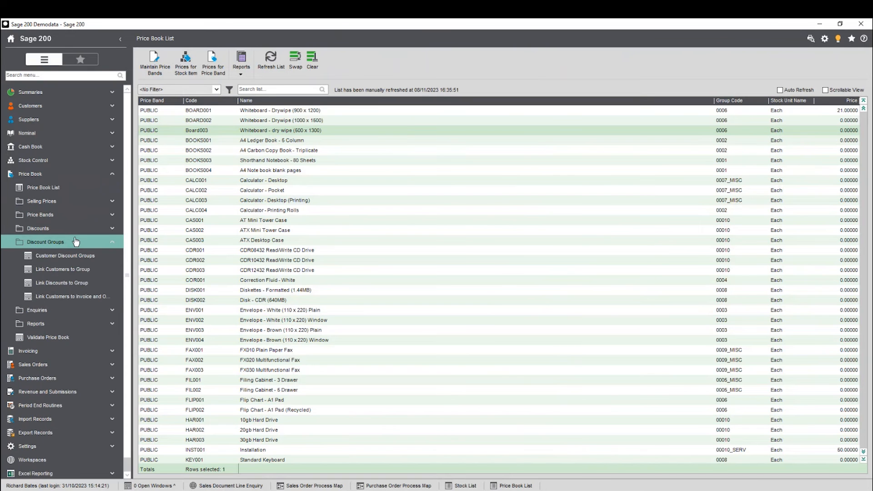
pyautogui.click(82, 269)
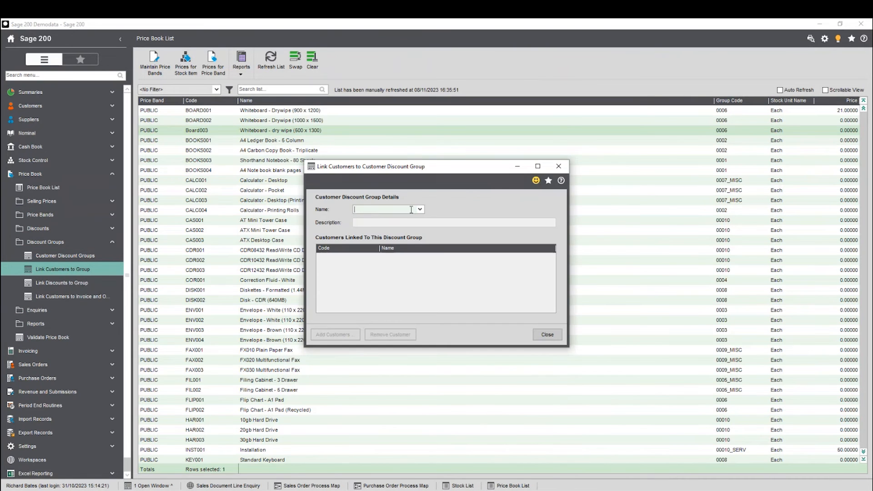
pyautogui.click(420, 210)
pyautogui.click(393, 235)
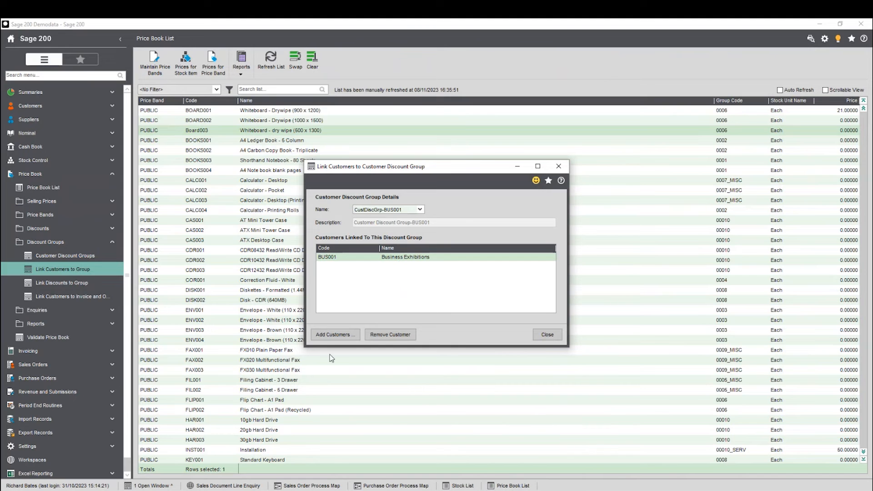
pyautogui.click(327, 336)
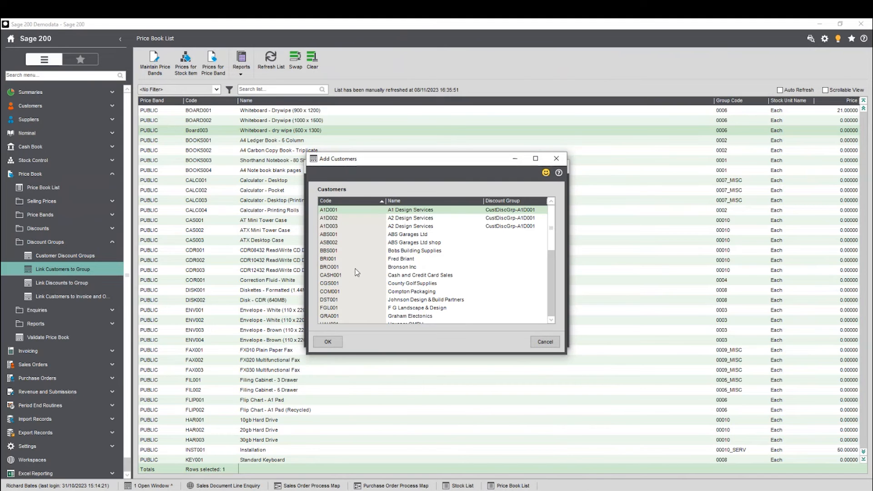
pyautogui.click(385, 242)
pyautogui.click(334, 345)
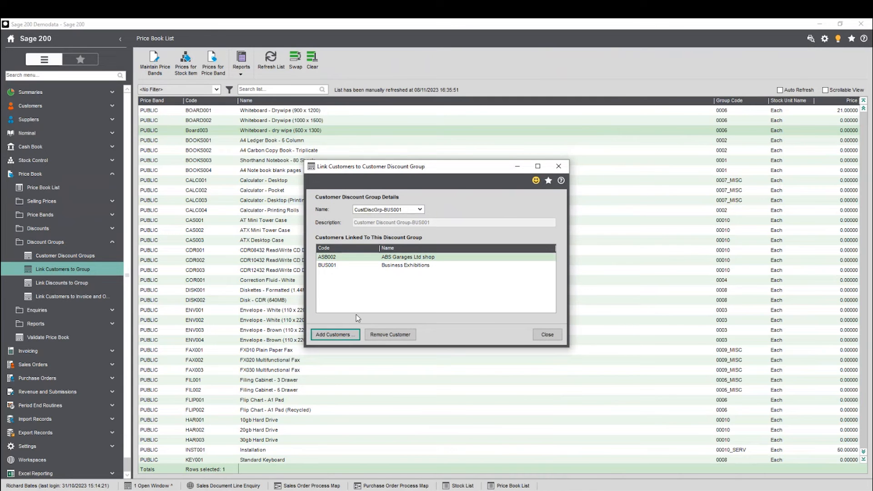
pyautogui.click(549, 337)
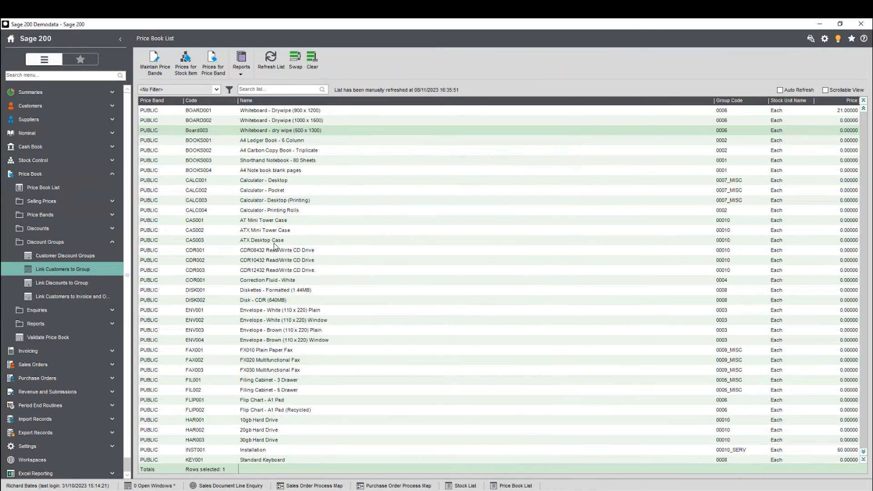
# Examine the enquiries and customer reports available in the Price Book module, and collapse the module
pyautogui.click(50, 242)
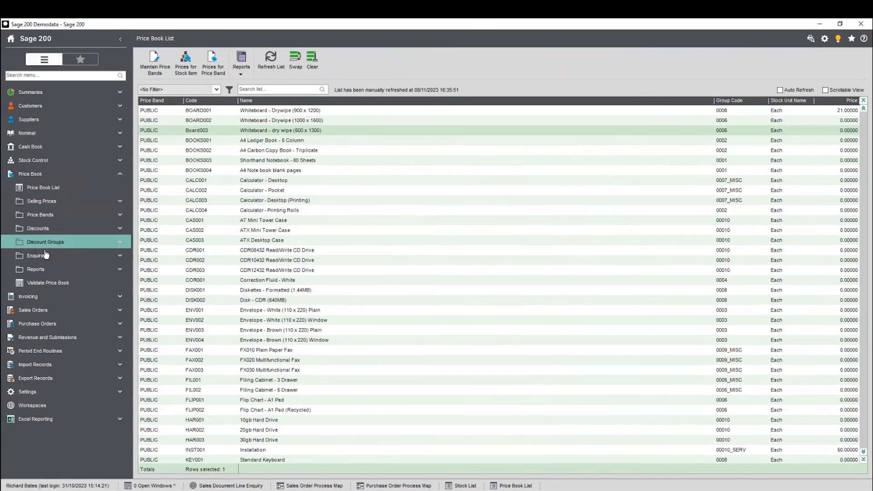
pyautogui.click(68, 262)
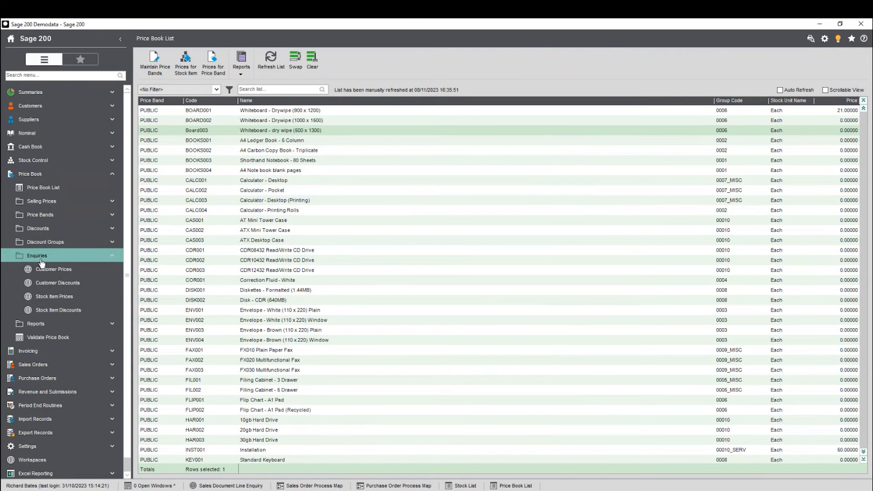
pyautogui.click(90, 325)
pyautogui.click(91, 337)
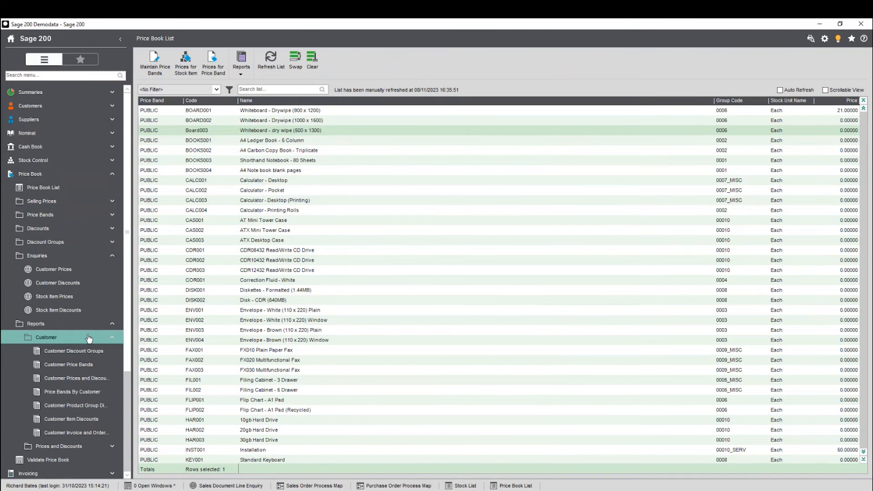
pyautogui.scroll(-2, 84, 332)
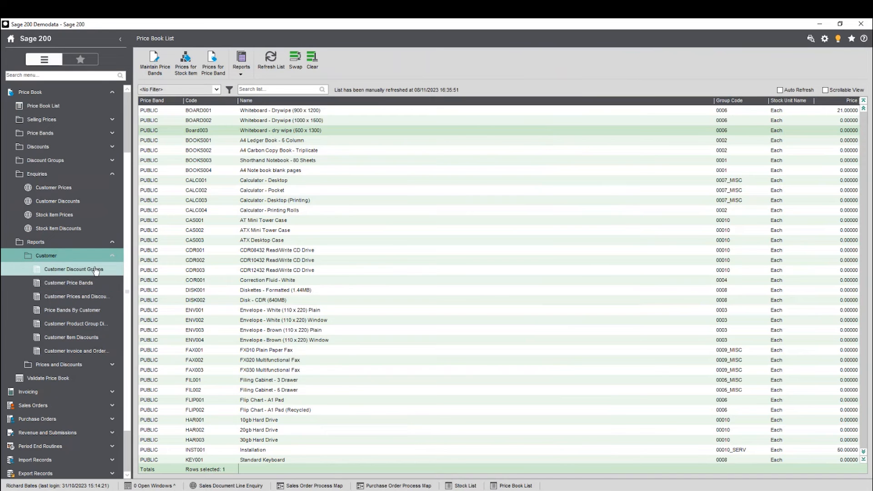
pyautogui.click(68, 255)
pyautogui.click(43, 286)
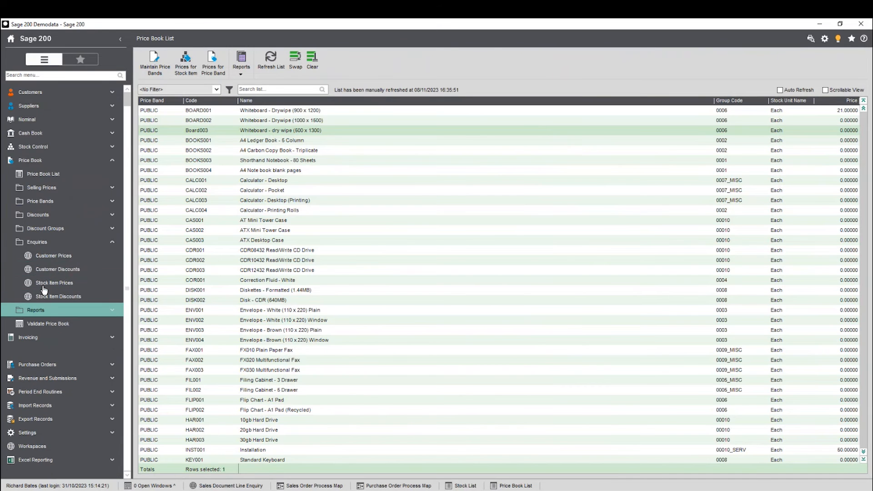
pyautogui.click(56, 254)
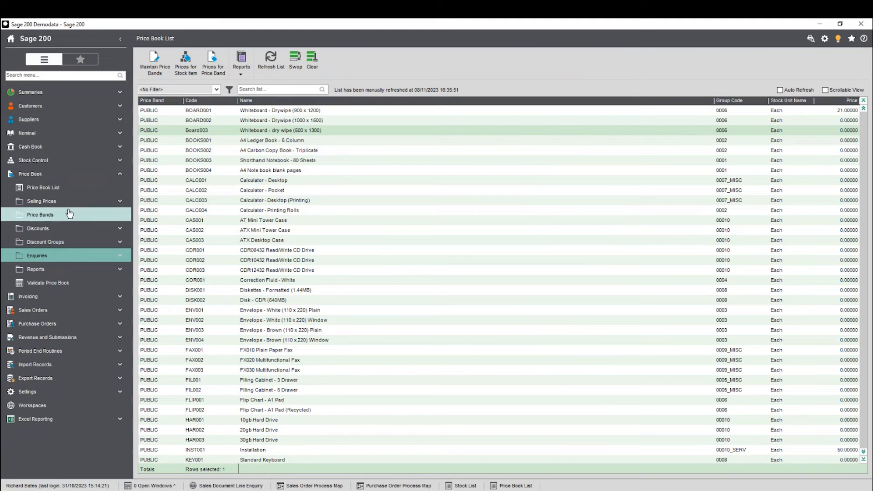
pyautogui.click(54, 177)
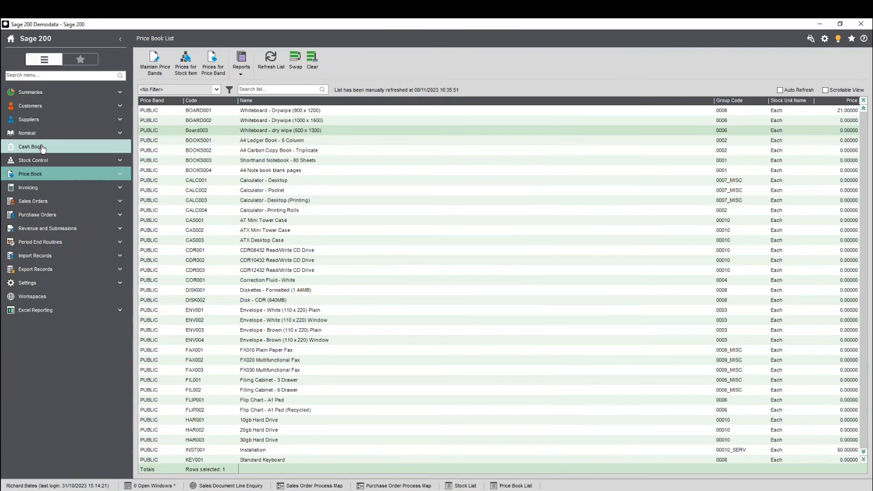
# Open the Nominal List and examine the nominal accounts, from the fixed asset codes through to the sales and purchase codes
pyautogui.click(55, 135)
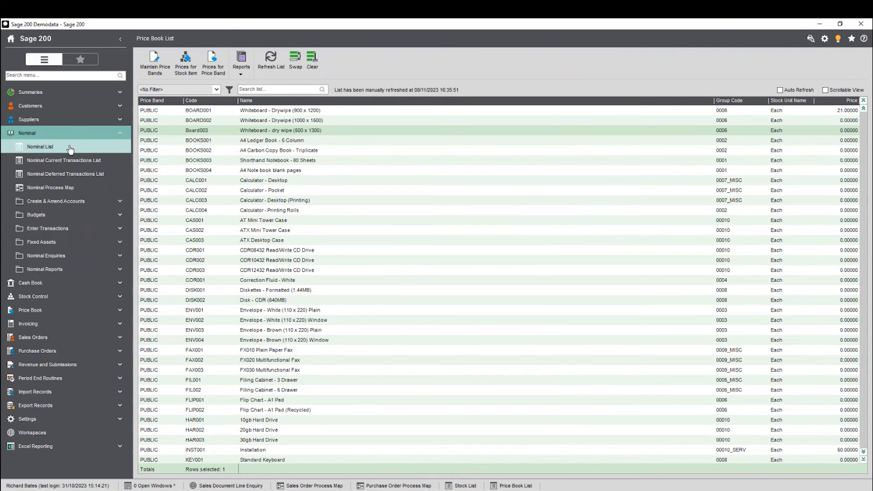
pyautogui.click(69, 146)
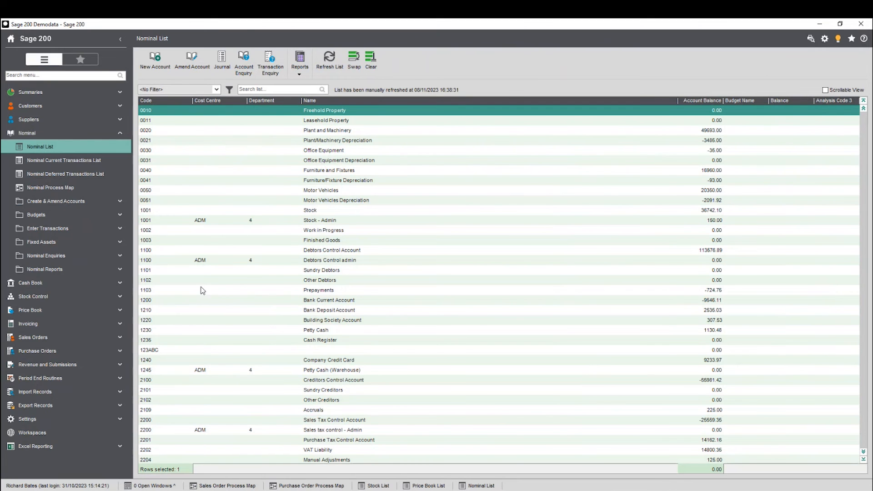
pyautogui.click(228, 271)
pyautogui.press('Down')
pyautogui.press('Down')
pyautogui.press('Down')
pyautogui.press('Down')
pyautogui.press('Down')
pyautogui.press('Down')
pyautogui.press('Down')
pyautogui.press('Down')
pyautogui.press('Down')
pyautogui.press('Down')
pyautogui.press('Down')
pyautogui.press('Down')
pyautogui.press('Down')
pyautogui.press('Down')
pyautogui.press('Down')
pyautogui.press('Down')
pyautogui.press('Down')
pyautogui.press('Down')
pyautogui.press('Down')
pyautogui.press('Down')
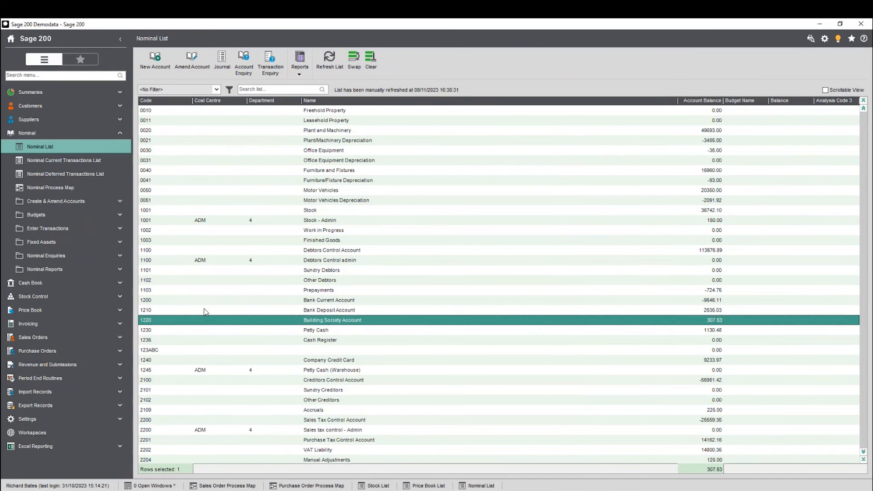
pyautogui.scroll(-9, 216, 300)
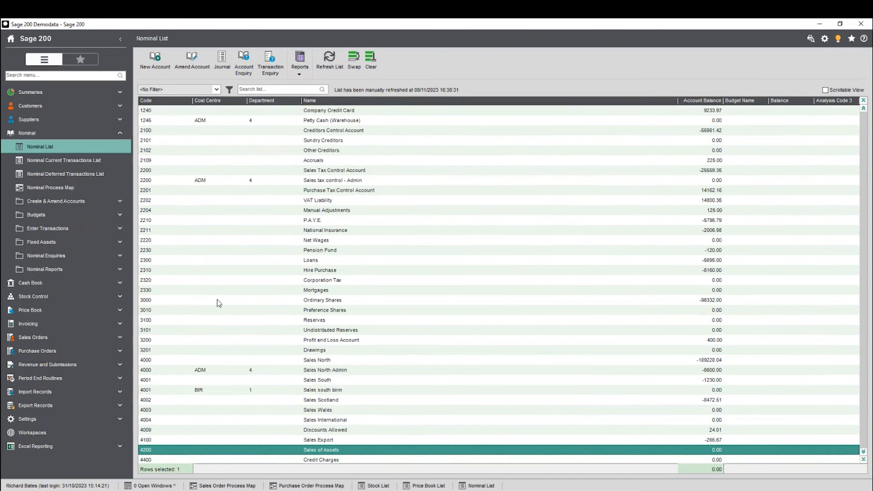
pyautogui.scroll(3, 216, 300)
pyautogui.scroll(6, 217, 300)
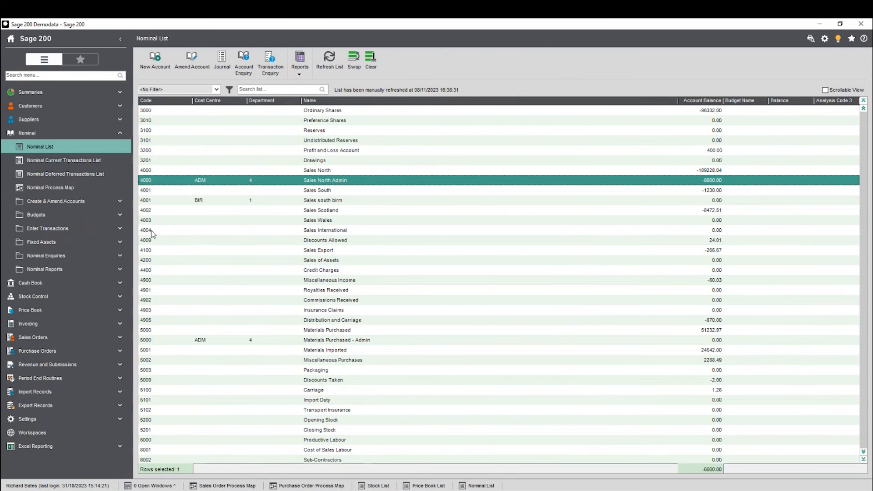
# Highlight the sales accounts from 4000 Sales North through 4009 Discounts Allowed, and select only the 4000 ADM department 4 account
pyautogui.scroll(1, 254, 270)
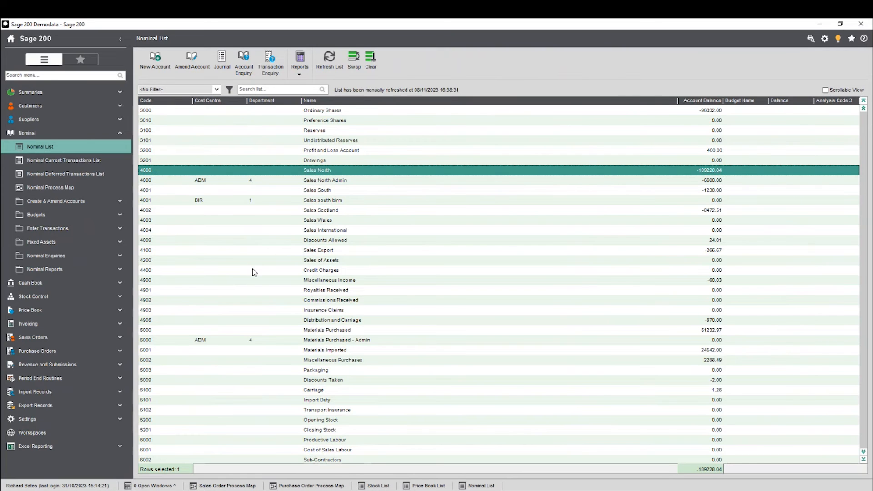
pyautogui.keyDown('shift'); pyautogui.click(176, 241); pyautogui.keyUp('shift')
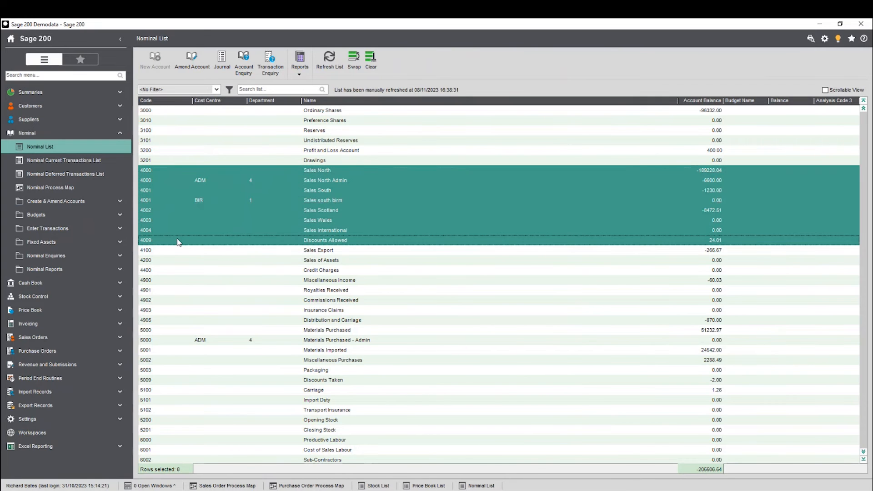
pyautogui.click(161, 171)
pyautogui.click(180, 183)
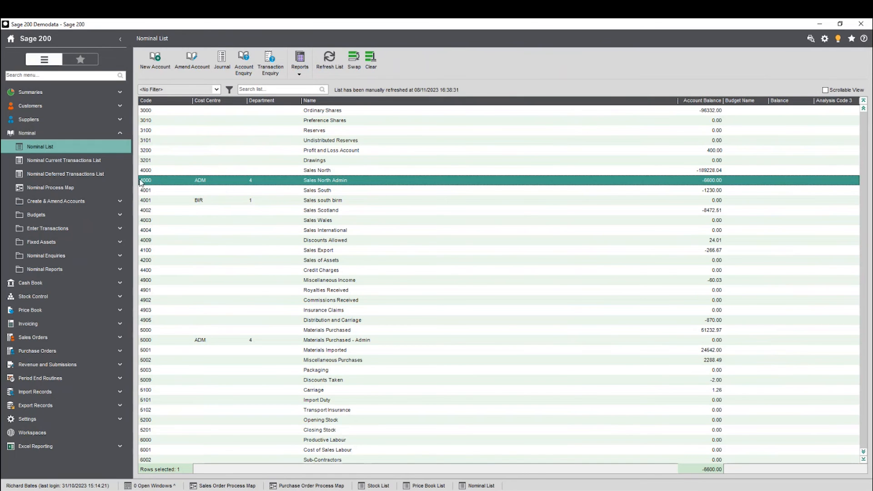
# Open the Sales North Admin nominal account and examine its code, cost centre, department, name and status settings
pyautogui.doubleClick(228, 182)
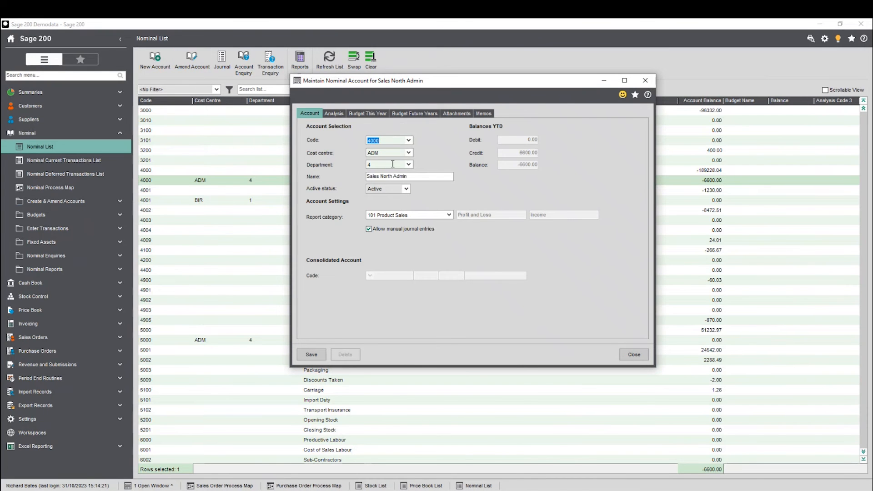
pyautogui.click(409, 165)
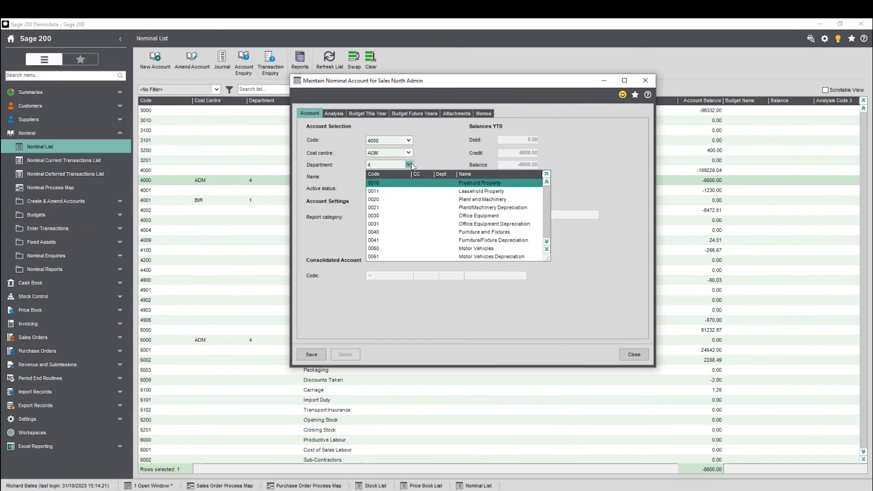
pyautogui.click(409, 164)
pyautogui.click(409, 164)
pyautogui.click(591, 195)
pyautogui.click(395, 180)
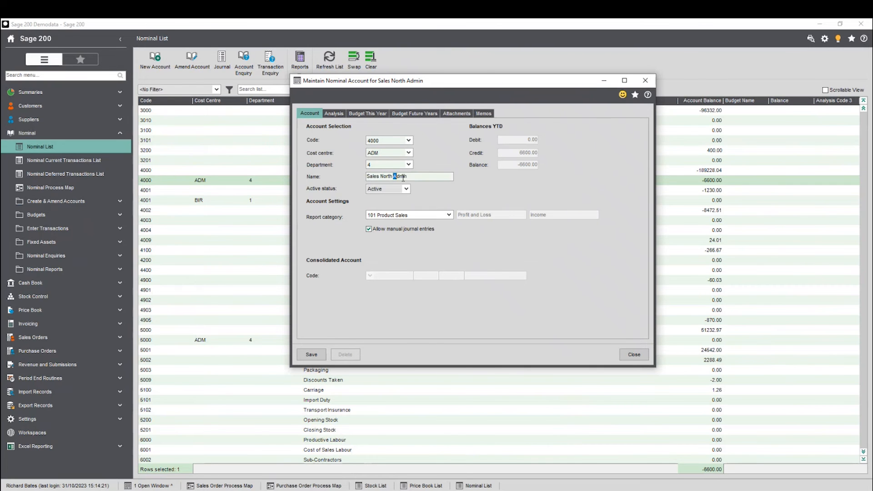
pyautogui.moveTo(409, 91); pyautogui.dragTo(391, 89)
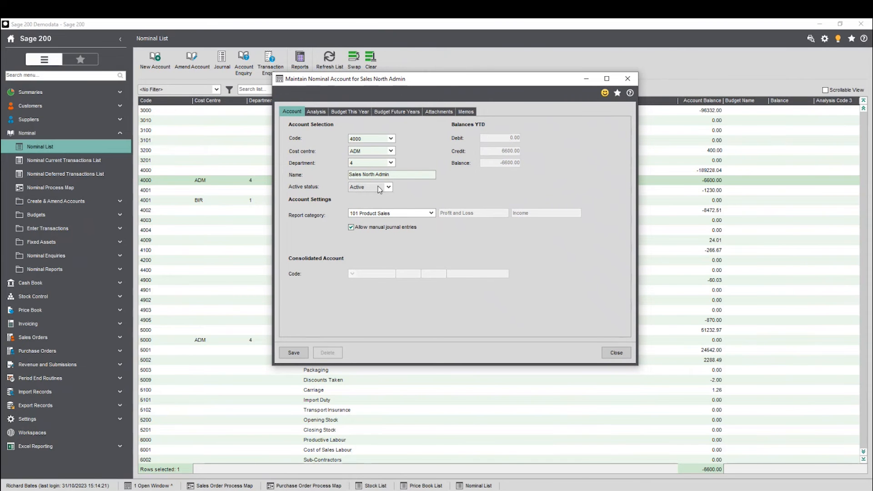
# Review the account's analysis codes, this year's budget details and the available budget types
pyautogui.click(321, 113)
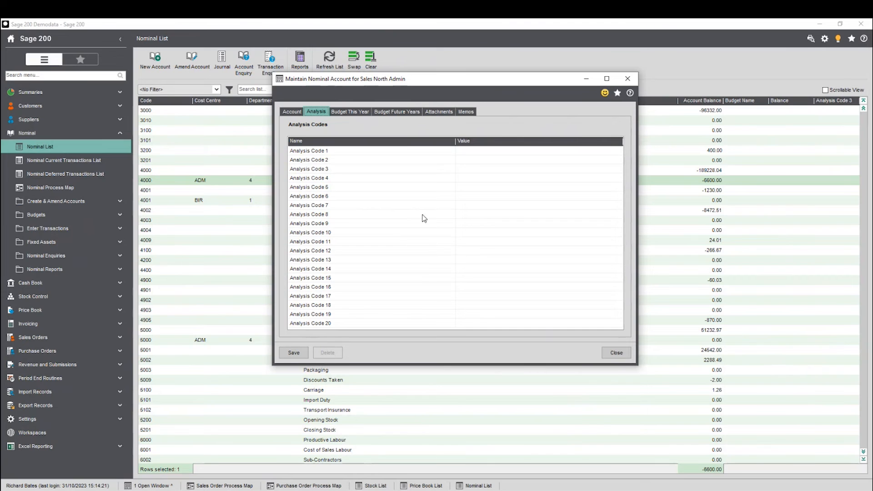
pyautogui.click(350, 112)
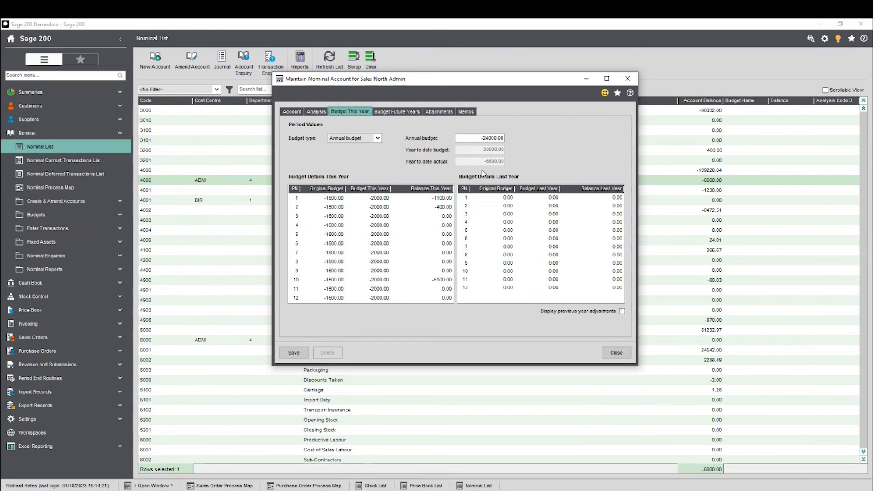
pyautogui.click(372, 141)
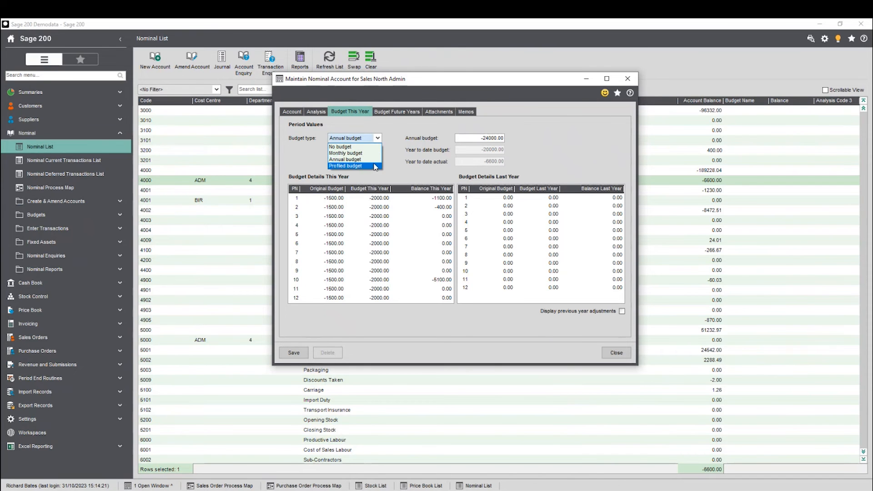
pyautogui.click(551, 137)
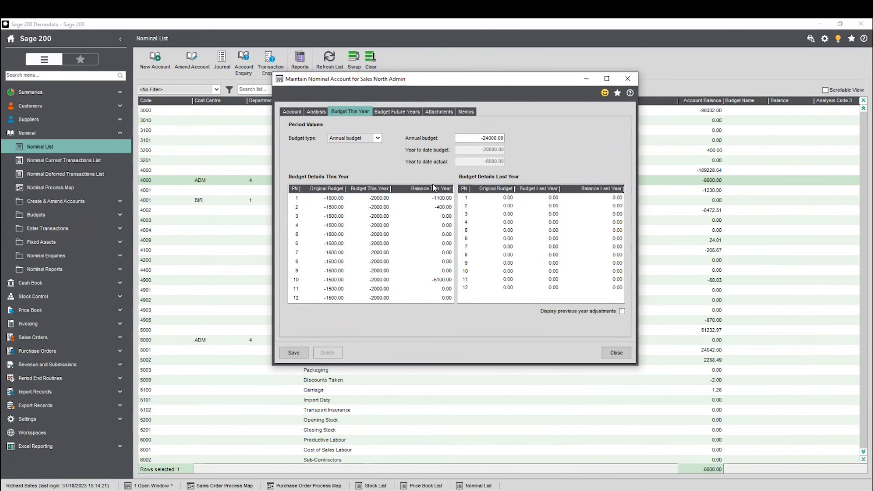
# Review the future budget years and set the budget type for Current Year +1 to Monthly budget
pyautogui.click(399, 114)
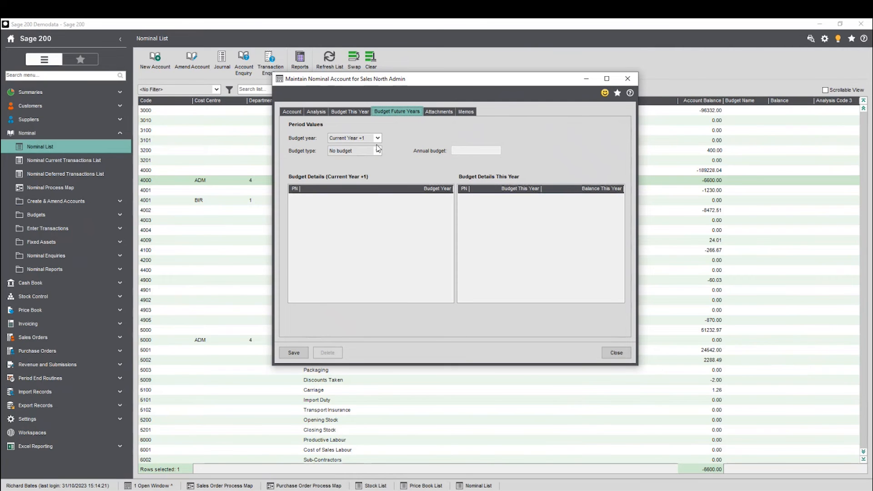
pyautogui.click(355, 141)
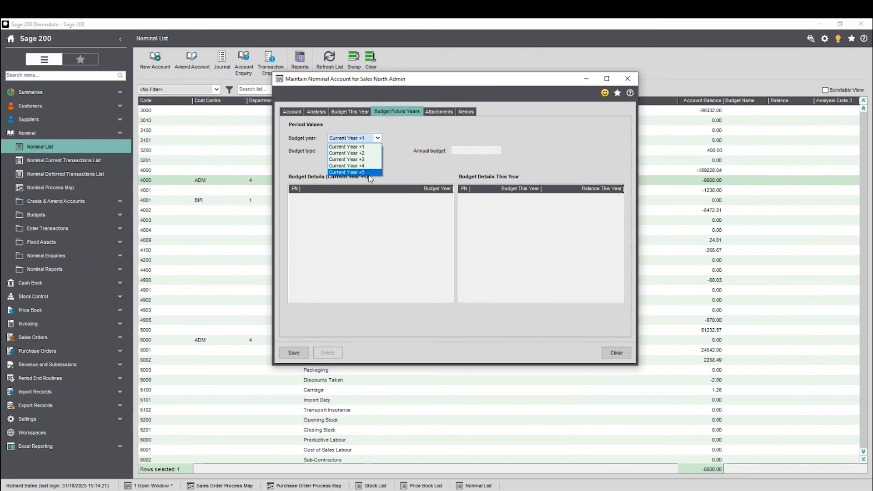
pyautogui.click(407, 129)
pyautogui.click(377, 150)
pyautogui.click(362, 166)
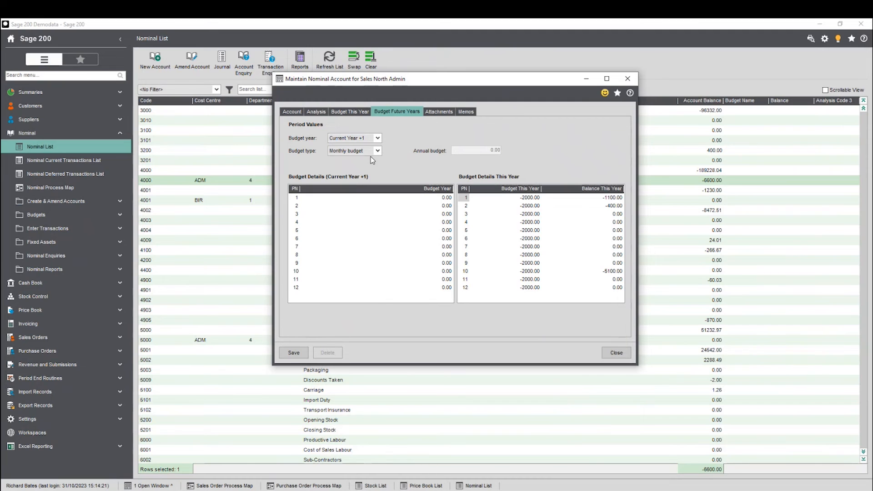
# Check the account's attachments and memos, and close the nominal account without saving
pyautogui.click(440, 114)
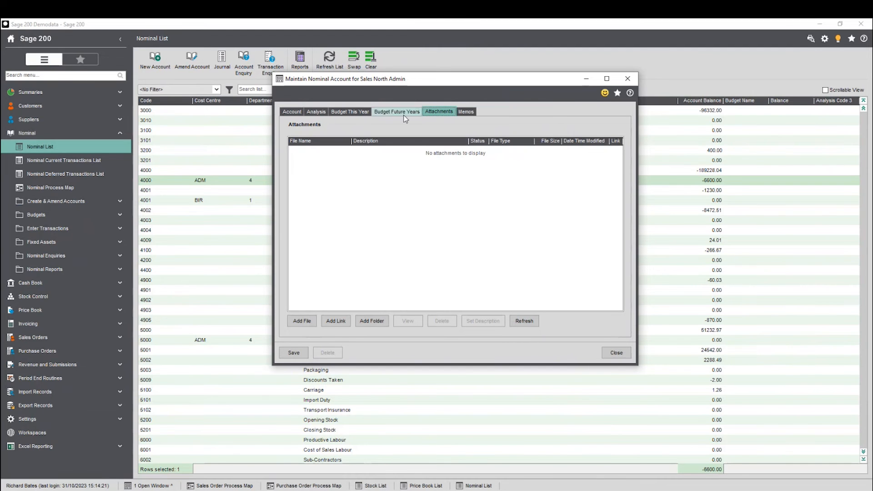
pyautogui.click(466, 112)
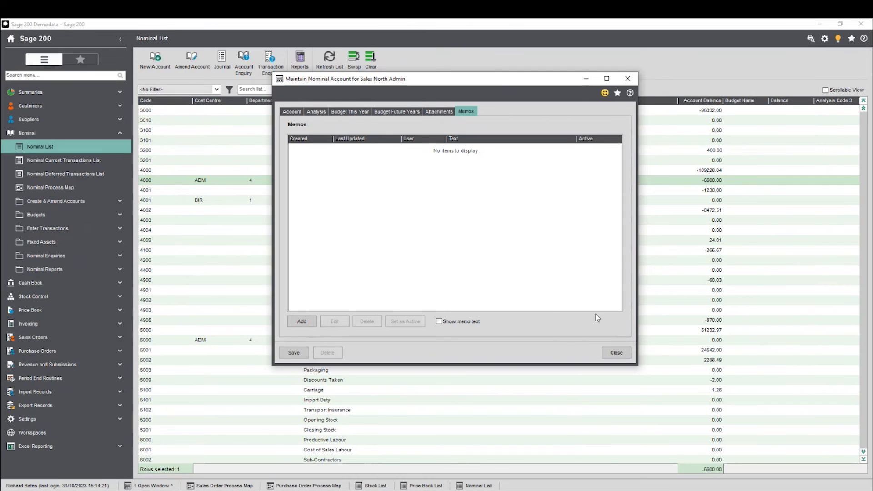
pyautogui.click(616, 353)
pyautogui.click(471, 293)
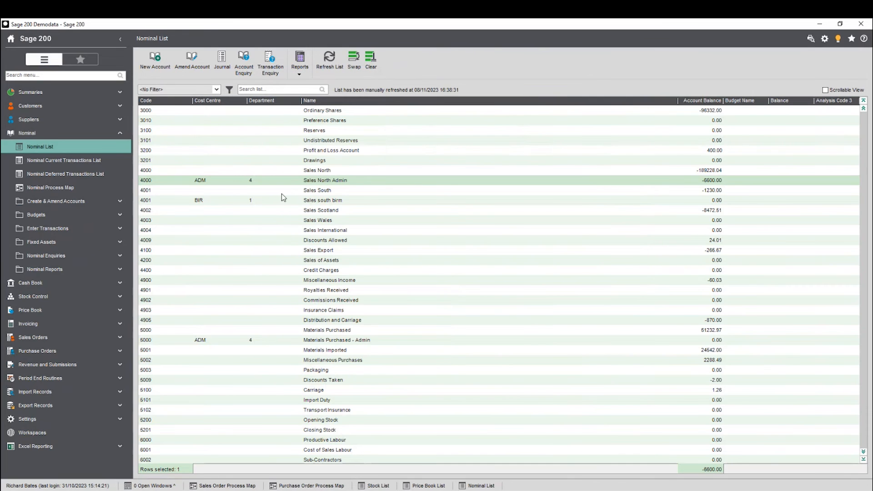
# Start a new journal entry titled "nvbnvbn" for the 4000 Sales North Admin account
pyautogui.click(222, 60)
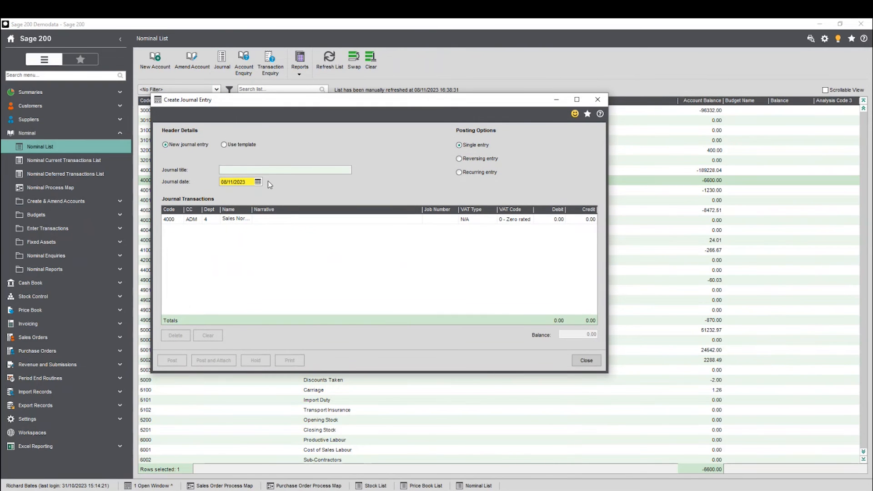
pyautogui.write('nvbnvbn')
pyautogui.click(304, 220)
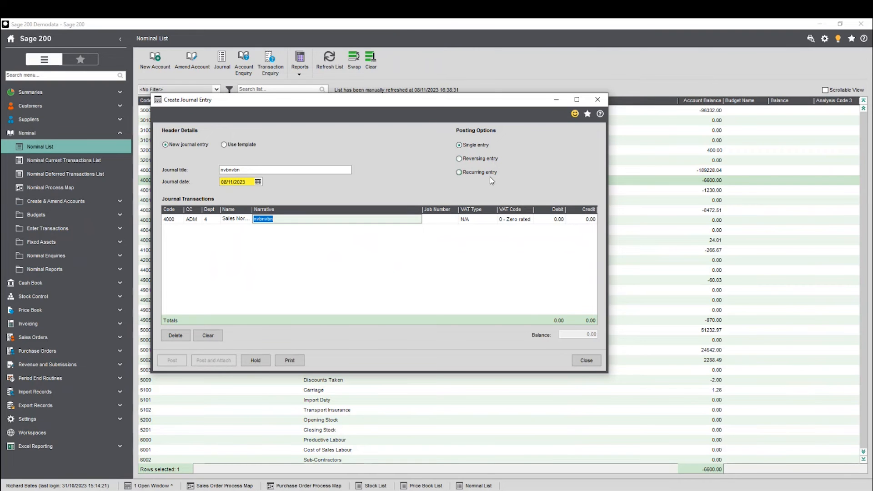
# Switch the journal entry to use a template, discarding the entered data, check the template choices, and close the journal
pyautogui.click(225, 144)
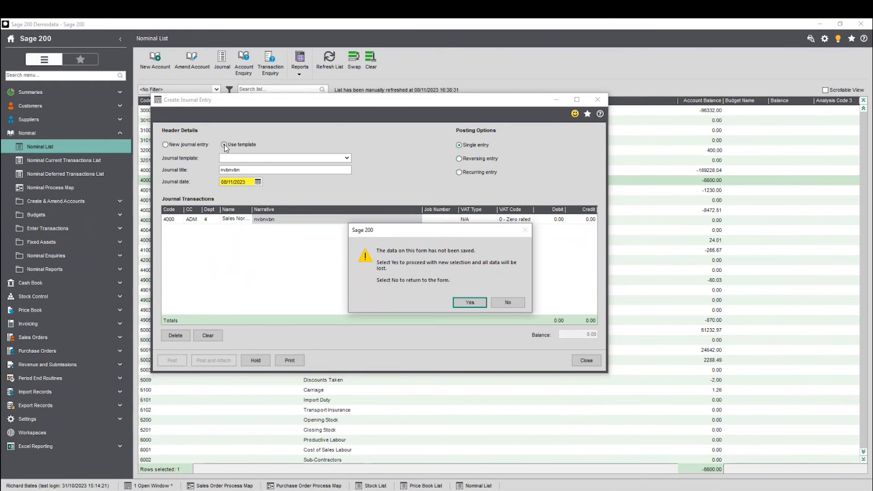
pyautogui.click(501, 304)
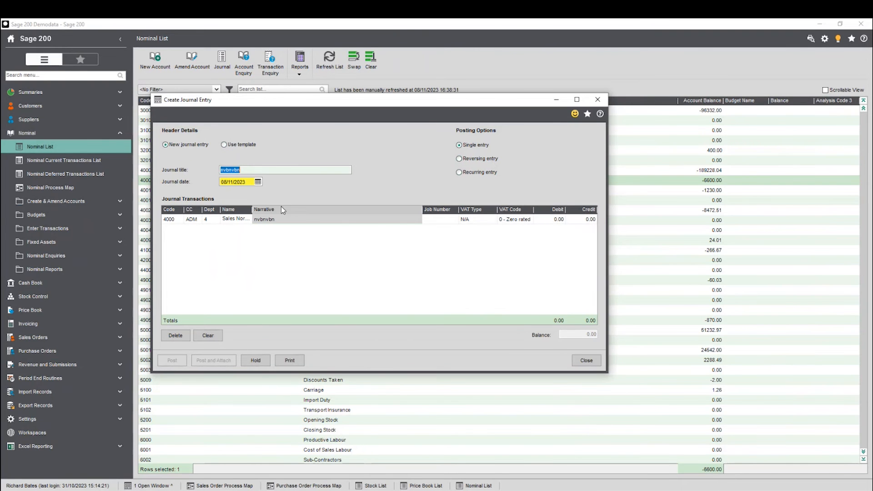
pyautogui.click(225, 145)
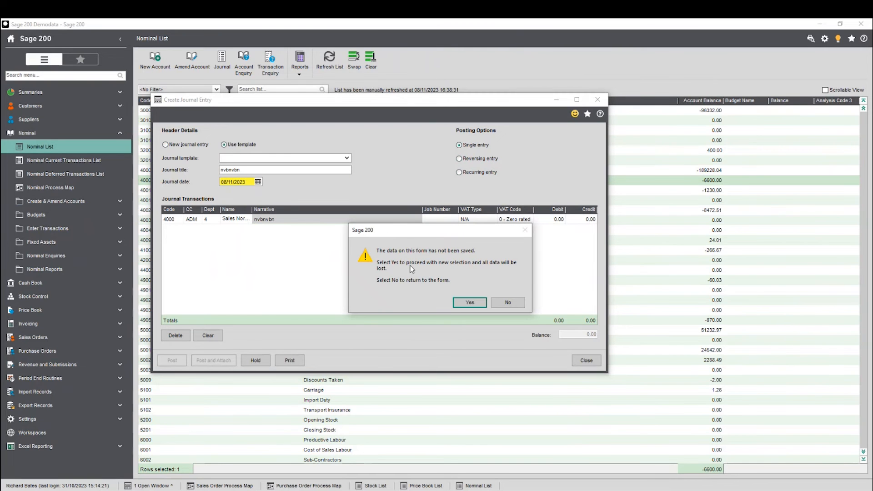
pyautogui.click(469, 303)
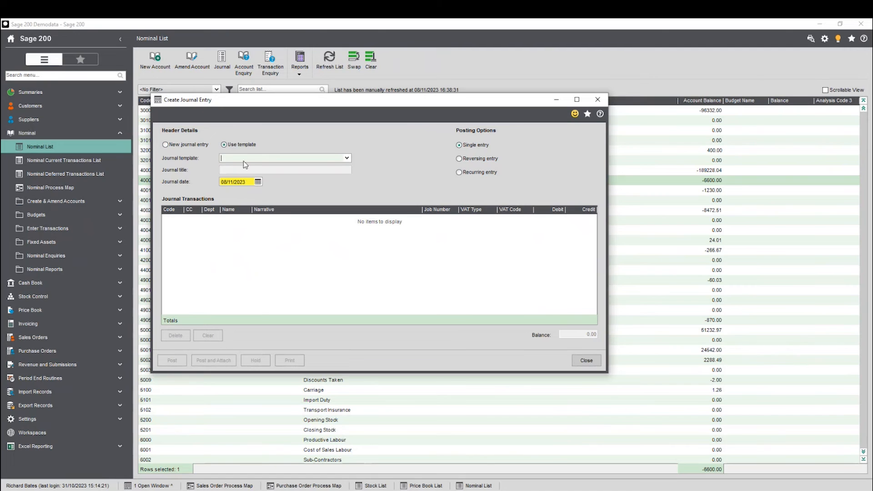
pyautogui.click(347, 159)
pyautogui.click(366, 160)
pyautogui.click(583, 360)
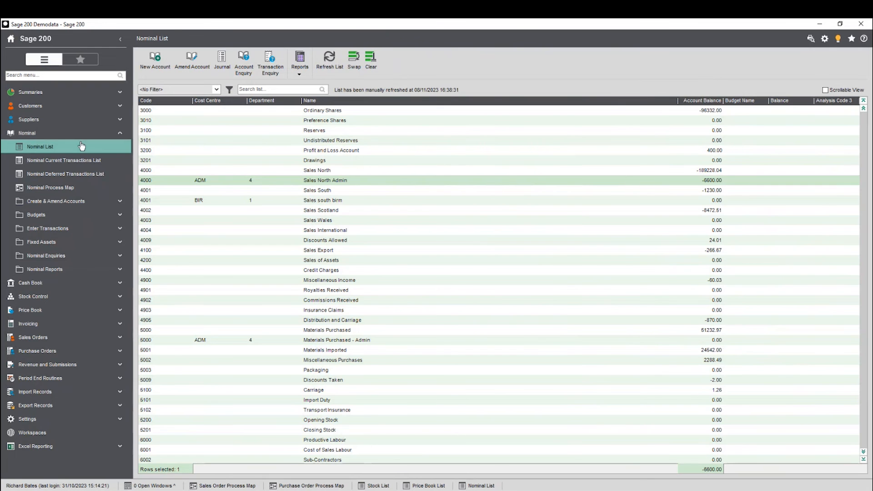
# Open the Fixed Asset List from the nominal ledger's fixed assets section
pyautogui.click(73, 242)
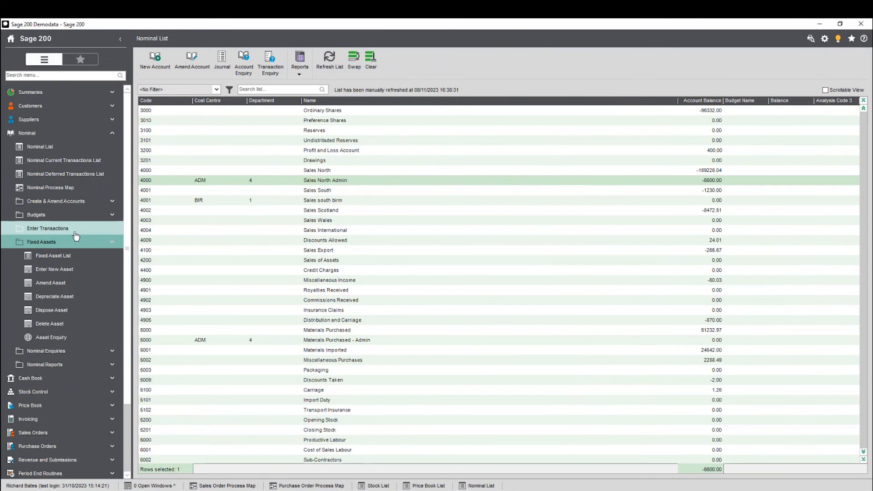
pyautogui.scroll(-1, 74, 236)
pyautogui.click(71, 213)
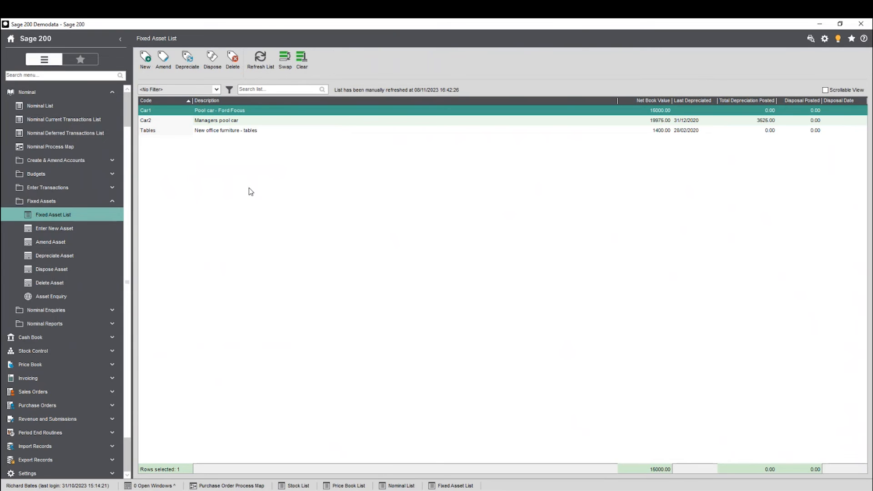
# Open the Tables fixed asset for amendment and examine its asset code, description and depreciation details
pyautogui.click(254, 121)
pyautogui.click(279, 132)
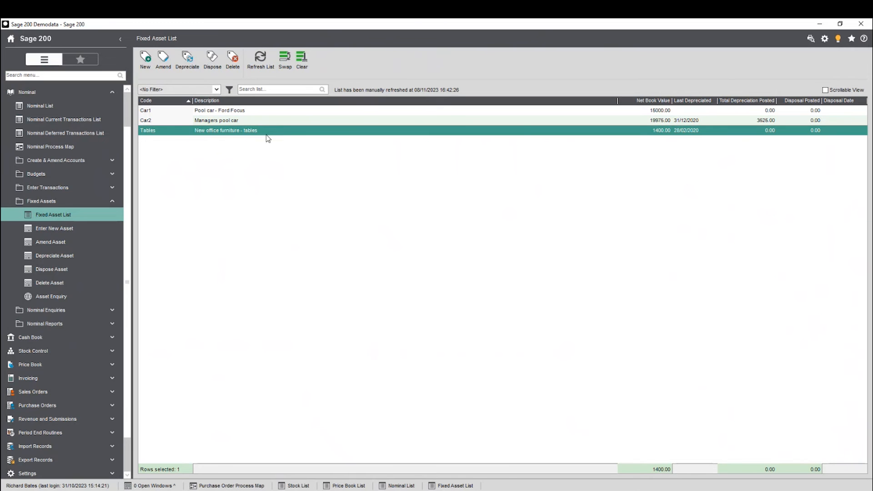
pyautogui.click(163, 59)
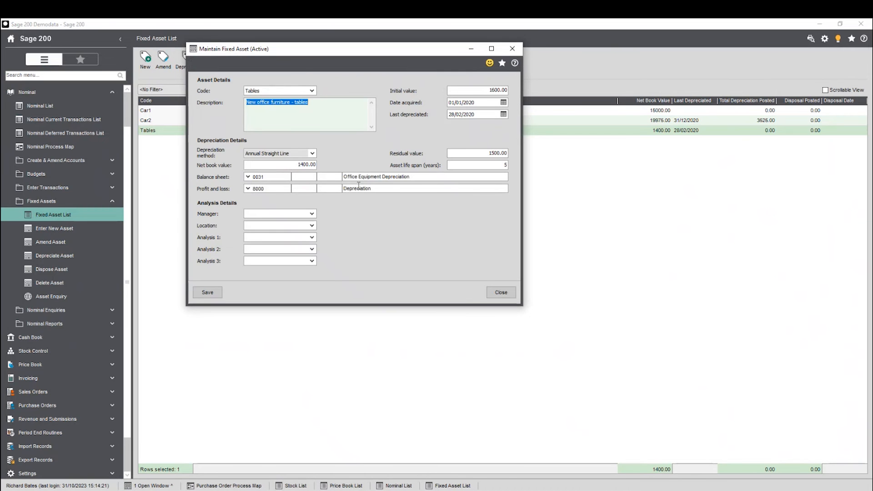
pyautogui.moveTo(309, 54); pyautogui.dragTo(347, 83)
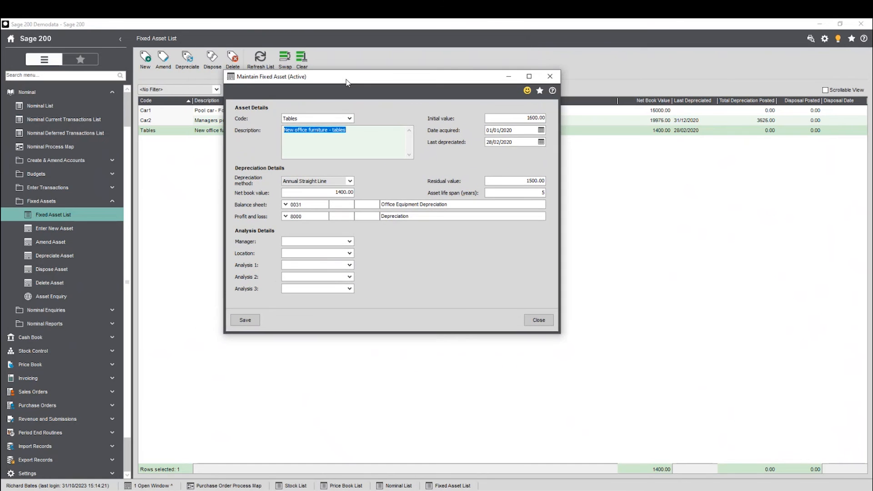
pyautogui.click(349, 119)
pyautogui.click(373, 137)
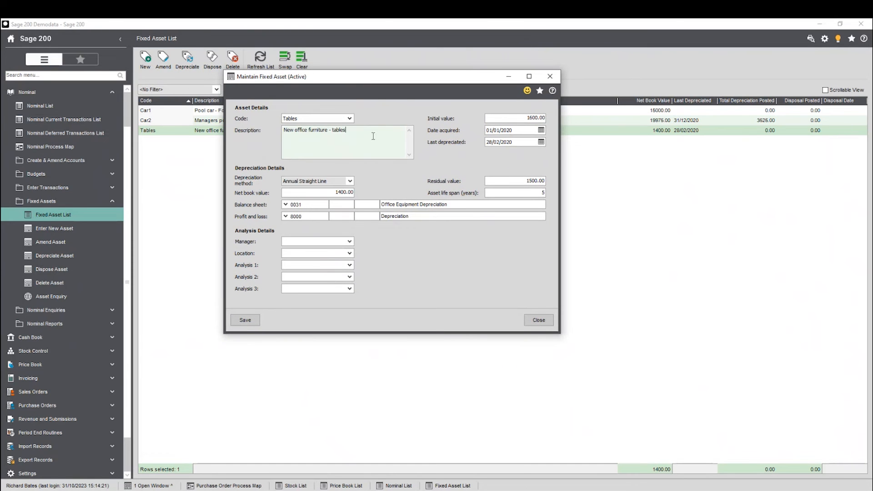
# Examine the description of the Tables fixed asset and the choices available for its depreciation method
pyautogui.moveTo(294, 132); pyautogui.dragTo(329, 142)
pyautogui.click(329, 142)
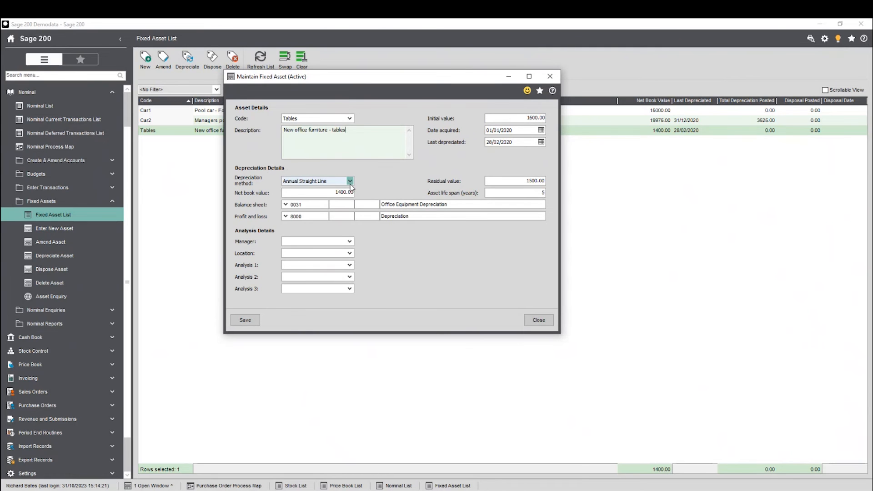
pyautogui.click(350, 181)
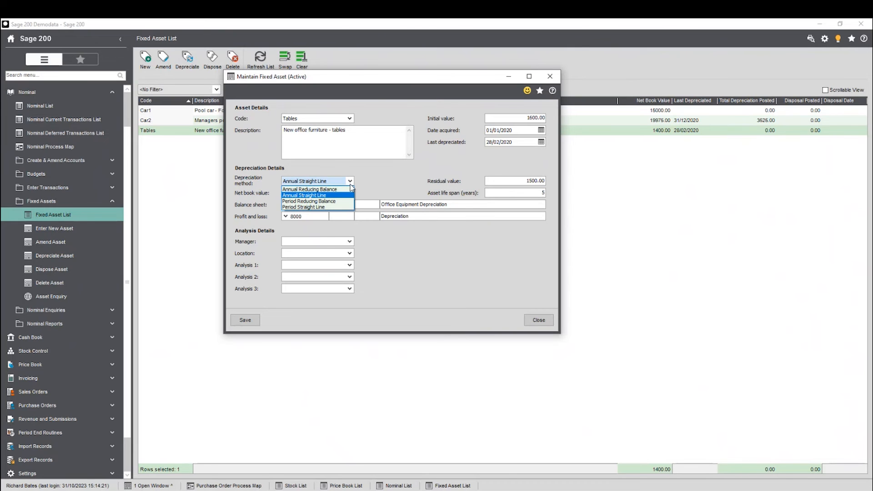
pyautogui.click(363, 150)
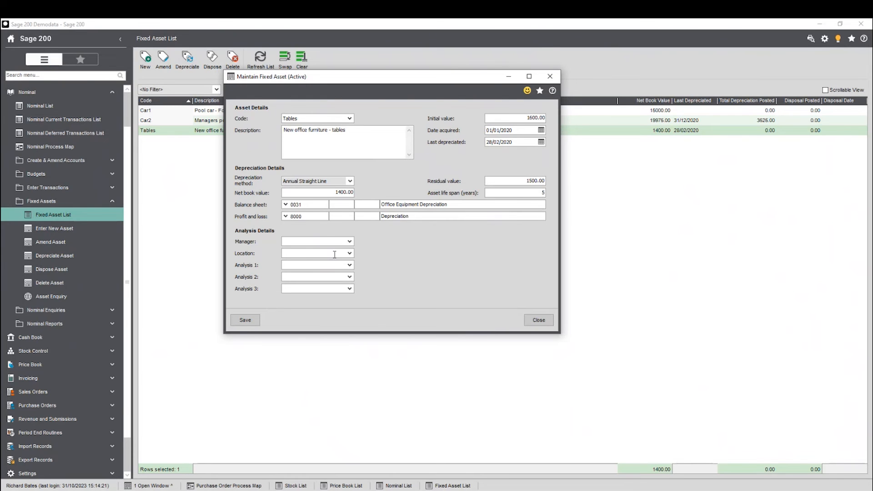
# Check the manager, location and Analysis 1 choices of the Tables asset, and close it without saving
pyautogui.click(350, 242)
pyautogui.click(371, 248)
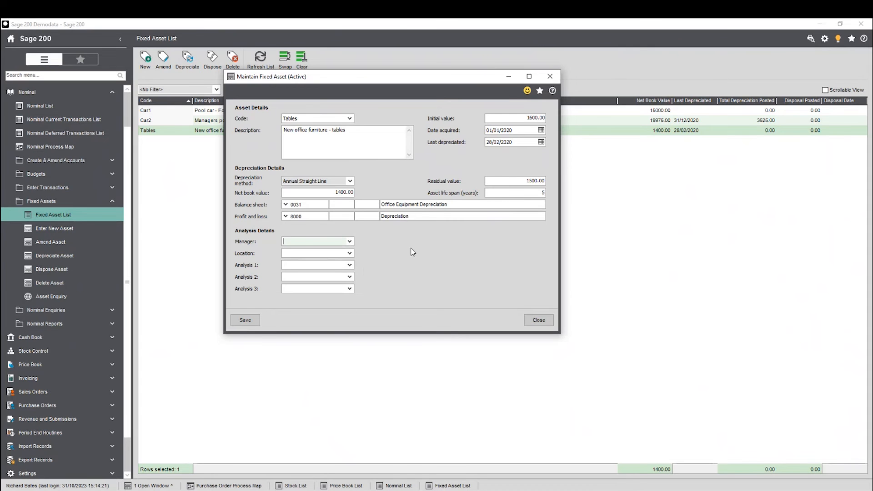
pyautogui.click(351, 253)
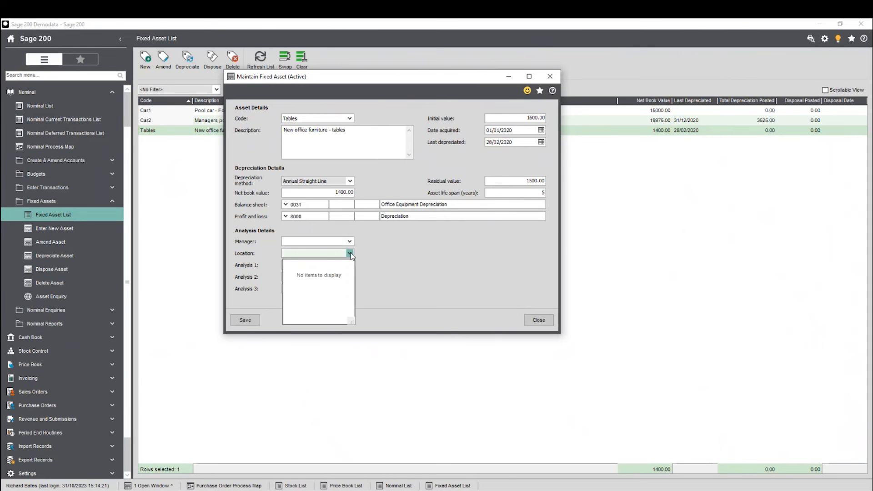
pyautogui.click(361, 262)
pyautogui.click(350, 266)
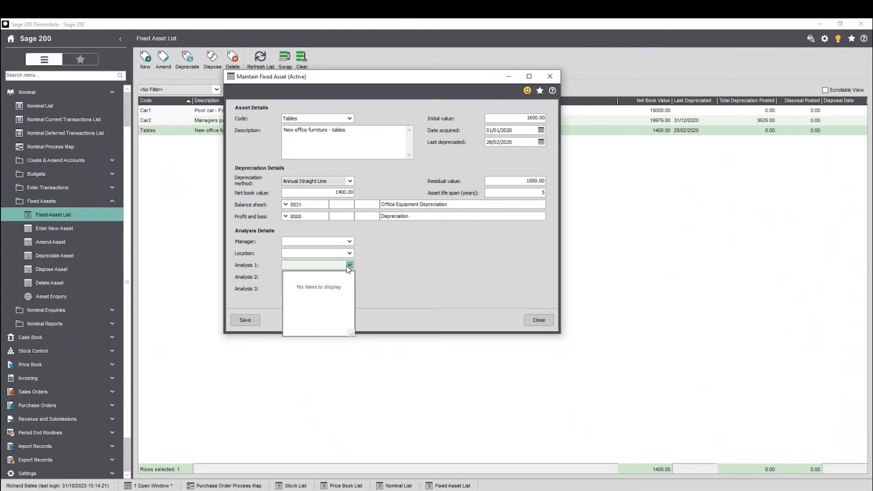
pyautogui.click(383, 273)
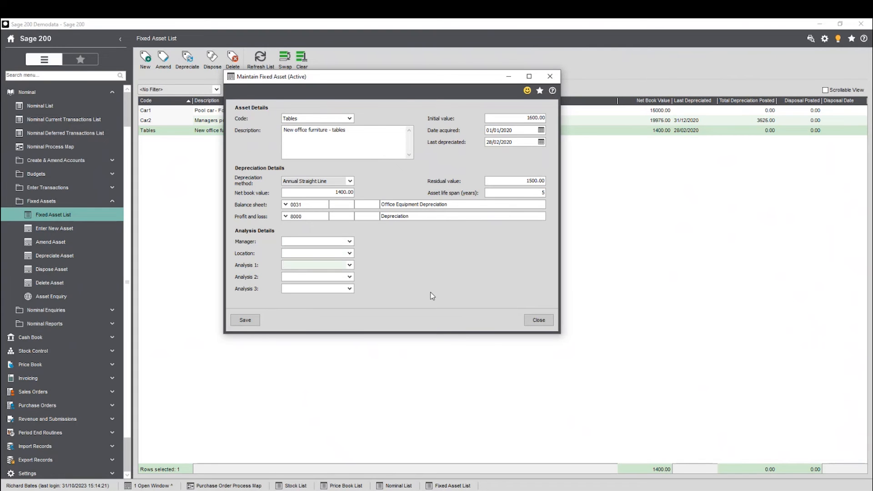
pyautogui.click(545, 320)
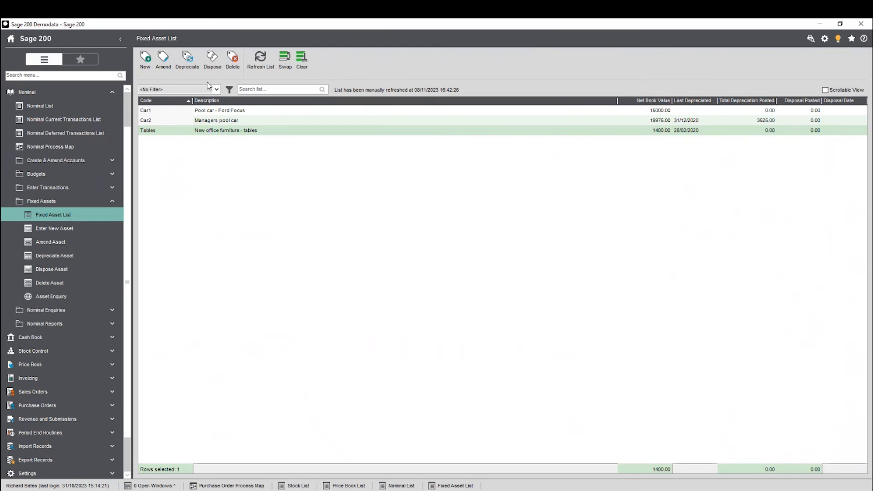
# View the assets available for depreciation in period 12 - 31/12/2020, mark Car1, and close without depreciating it
pyautogui.click(190, 66)
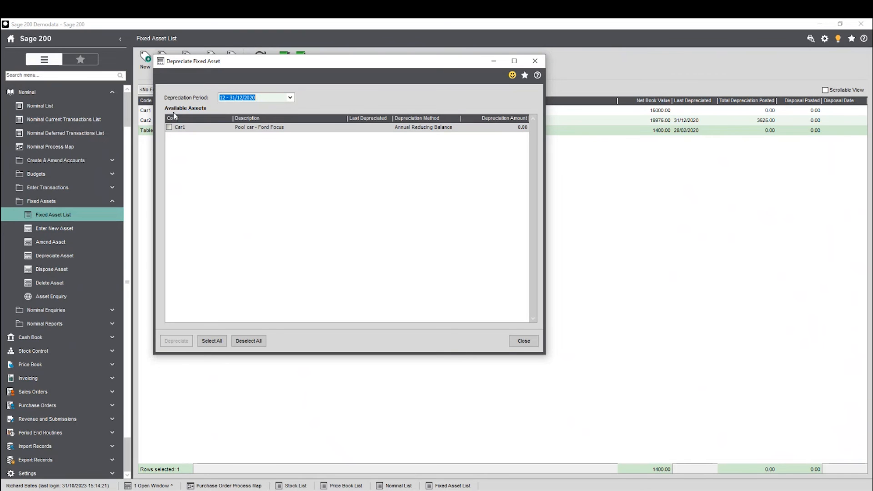
pyautogui.click(169, 128)
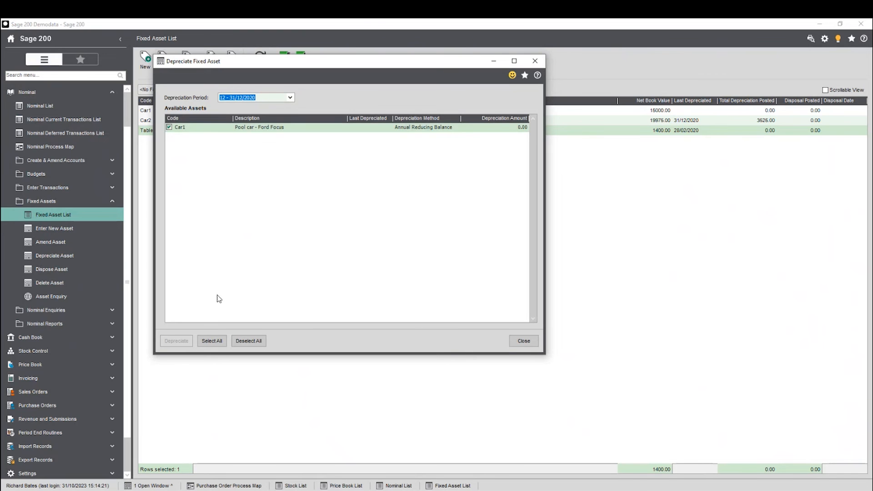
pyautogui.click(532, 340)
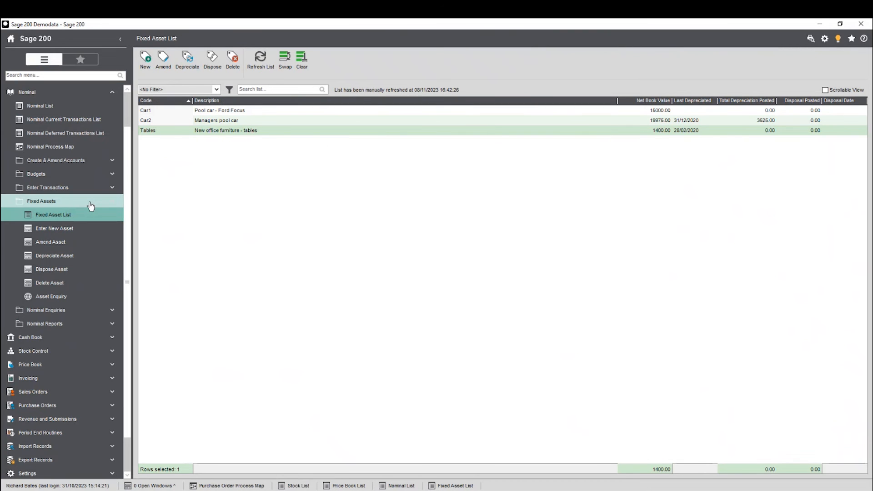
# Collapse the fixed assets section and look through the nominal reports and nominal enquiries sections
pyautogui.click(91, 206)
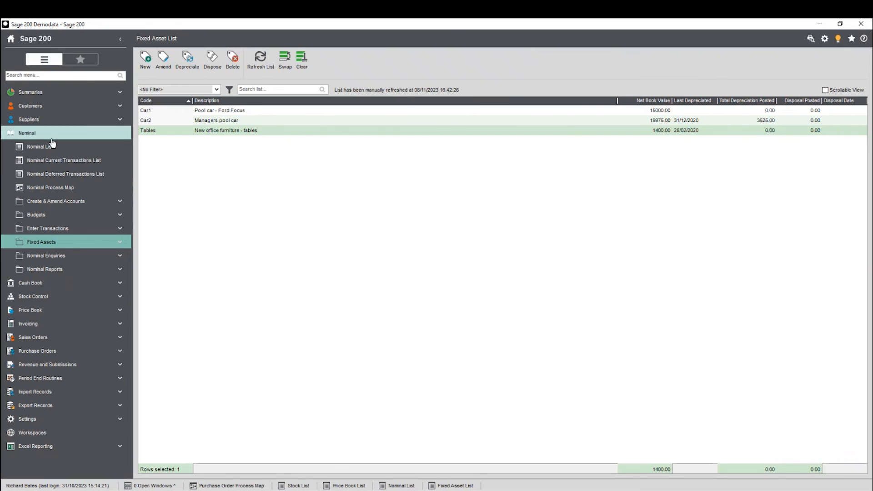
pyautogui.click(82, 275)
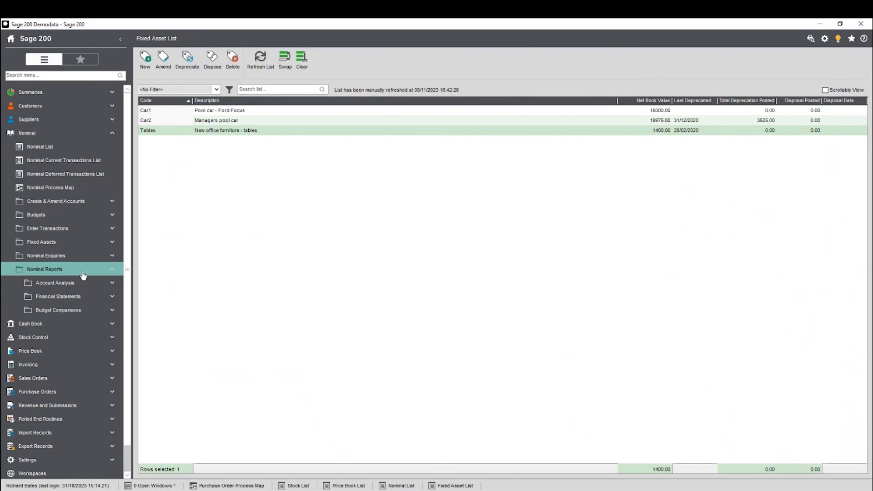
pyautogui.click(82, 275)
pyautogui.click(81, 257)
pyautogui.click(80, 258)
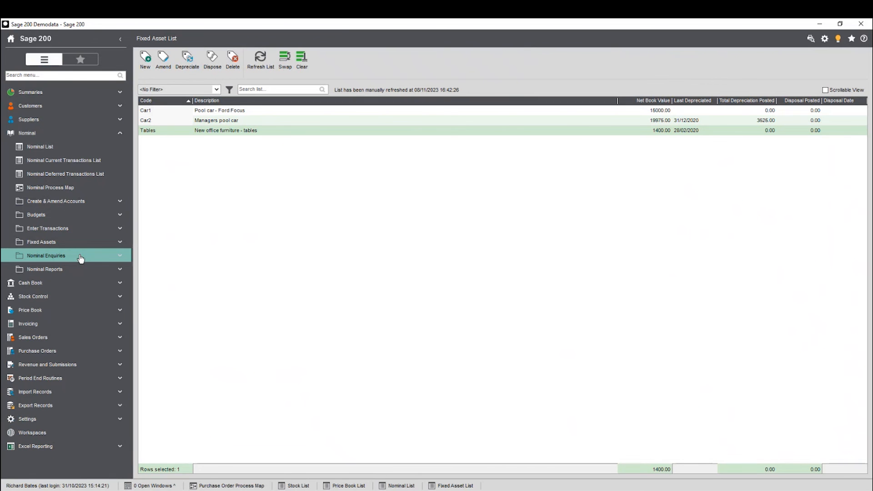
# Leave the nominal ledger and open the Bank Account List from the Cash Book
pyautogui.click(58, 133)
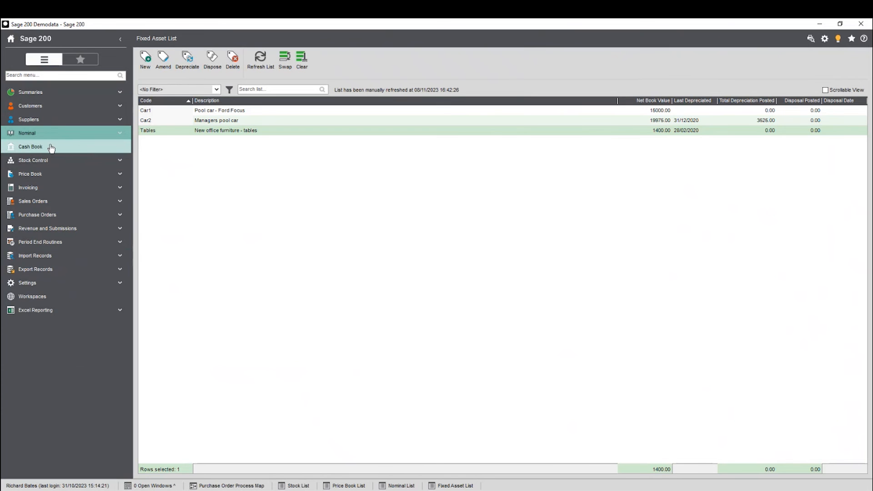
pyautogui.click(51, 148)
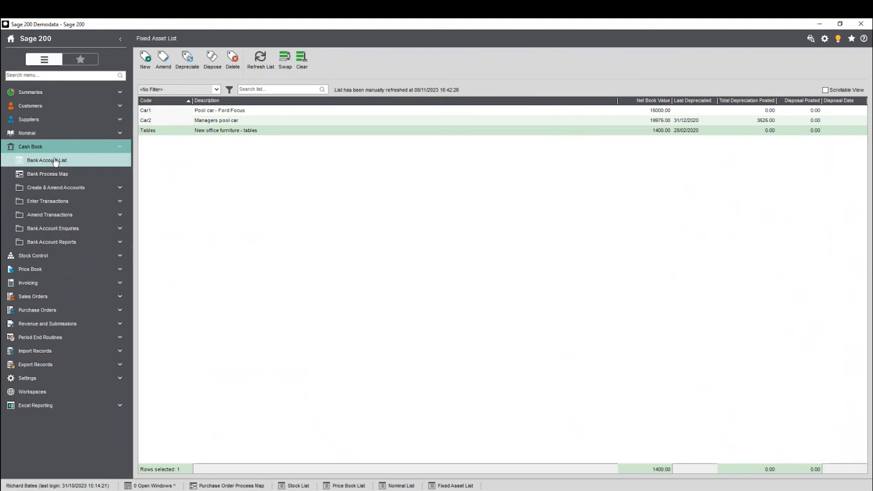
pyautogui.click(47, 160)
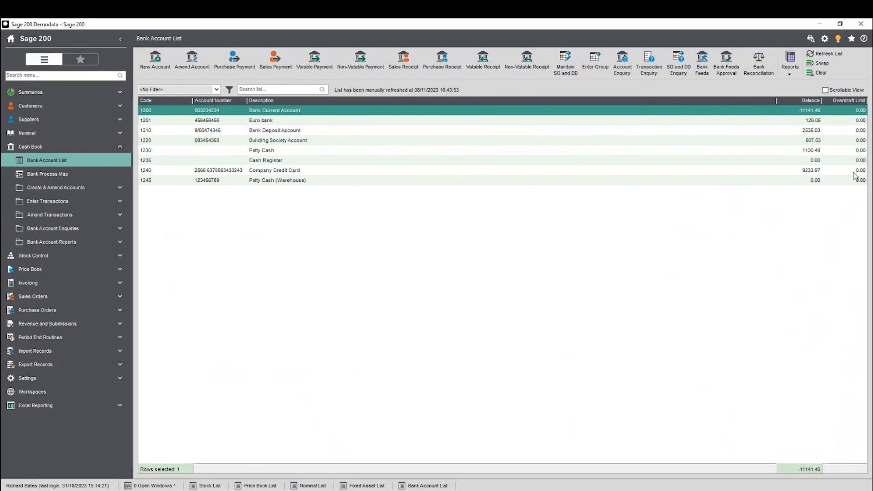
pyautogui.click(192, 59)
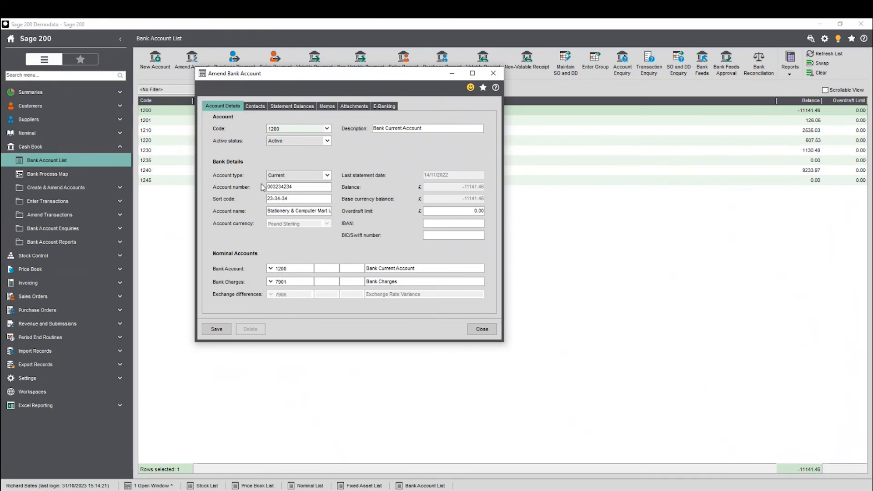
pyautogui.click(265, 108)
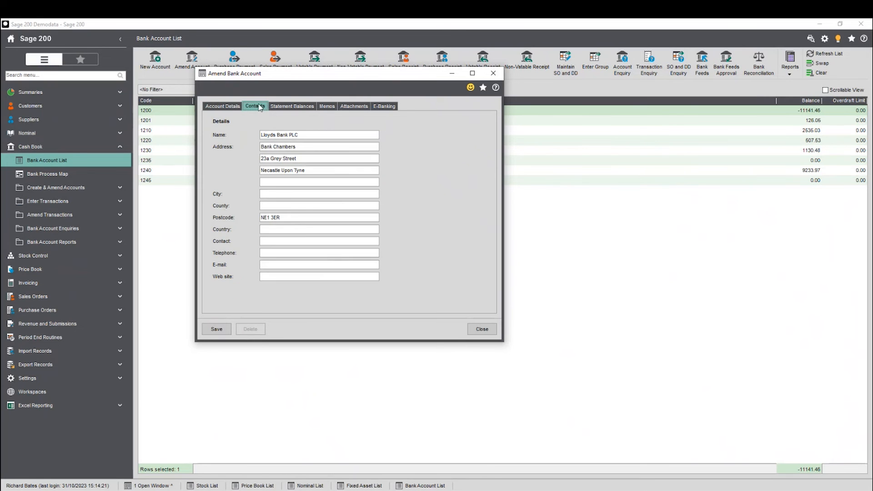
pyautogui.click(291, 105)
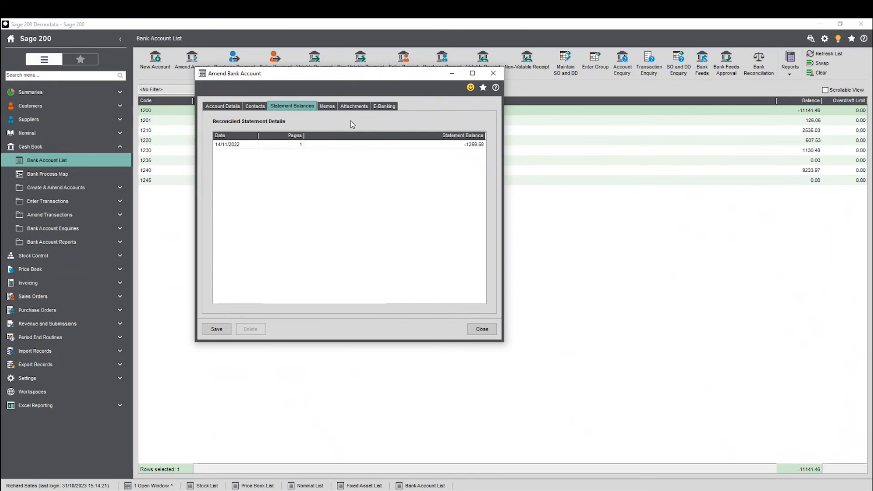
pyautogui.click(330, 107)
pyautogui.click(312, 107)
pyautogui.click(327, 108)
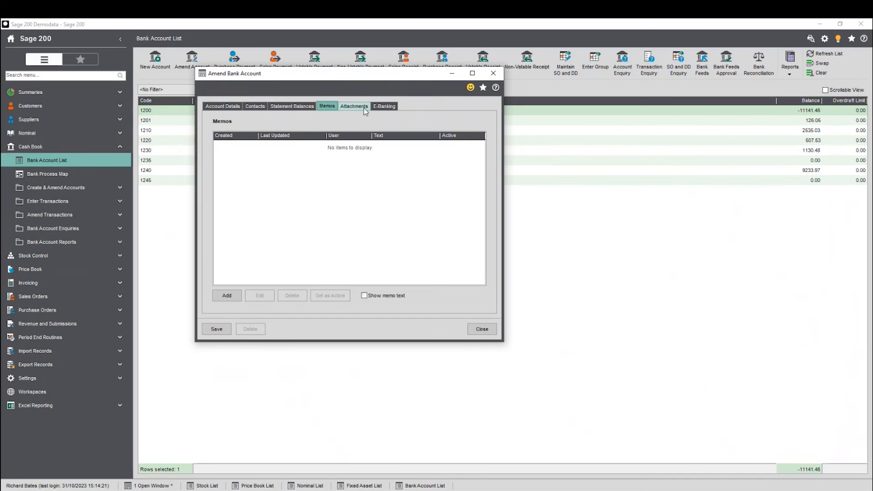
pyautogui.click(393, 110)
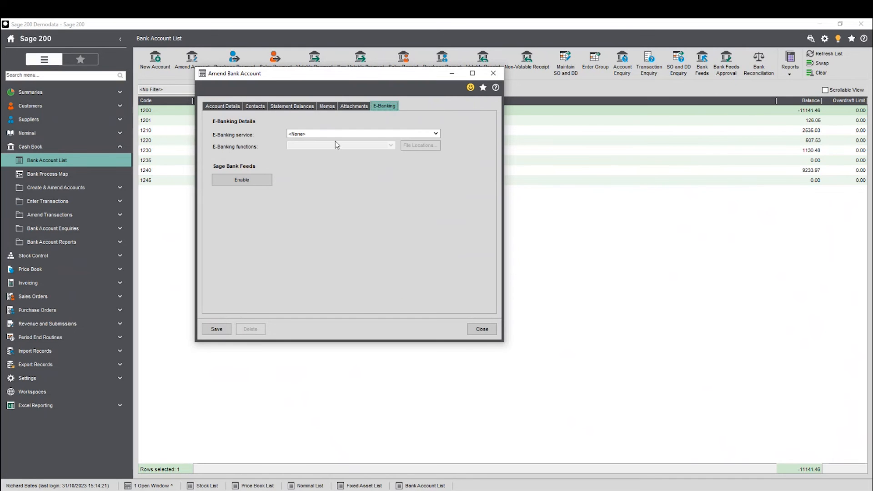
pyautogui.click(493, 74)
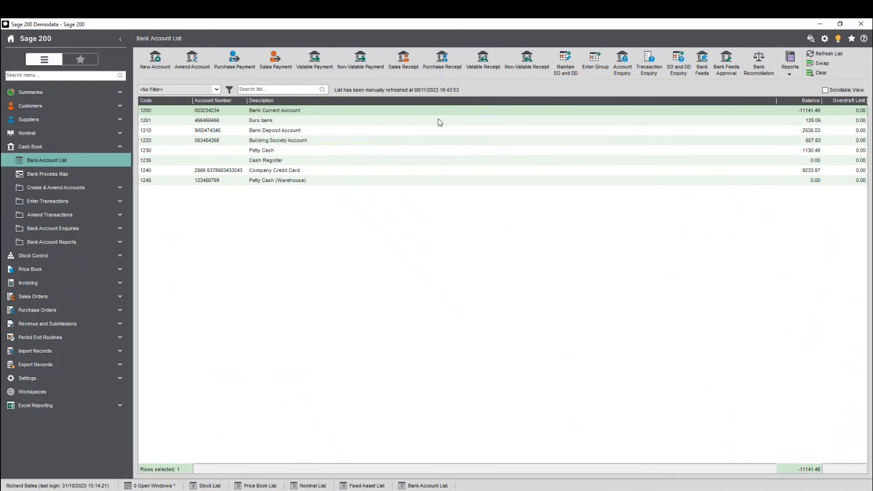
# Open Bank Reconciliation for the Bank Current Account and resize its window to show the unmatched items list
pyautogui.click(758, 64)
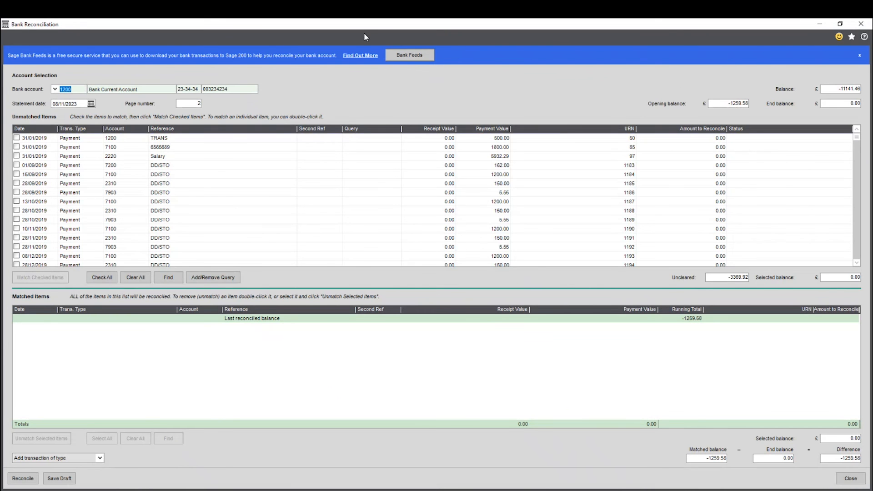
pyautogui.doubleClick(370, 25)
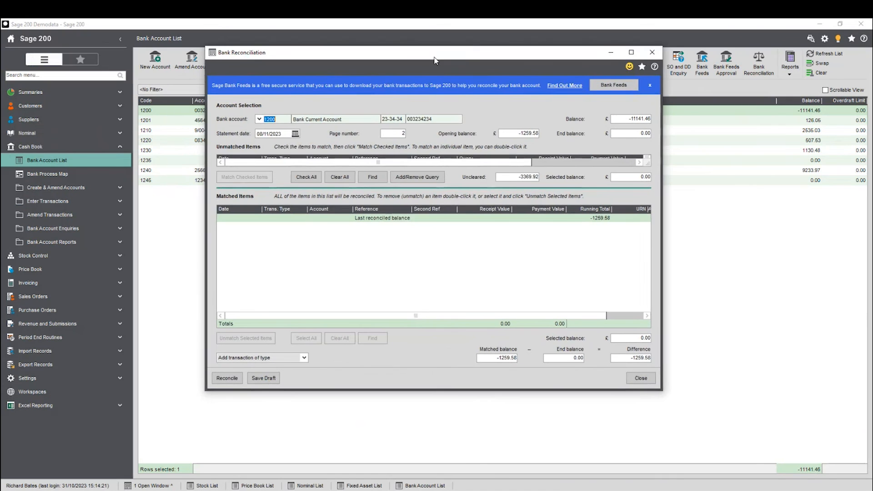
pyautogui.moveTo(667, 137); pyautogui.dragTo(760, 137)
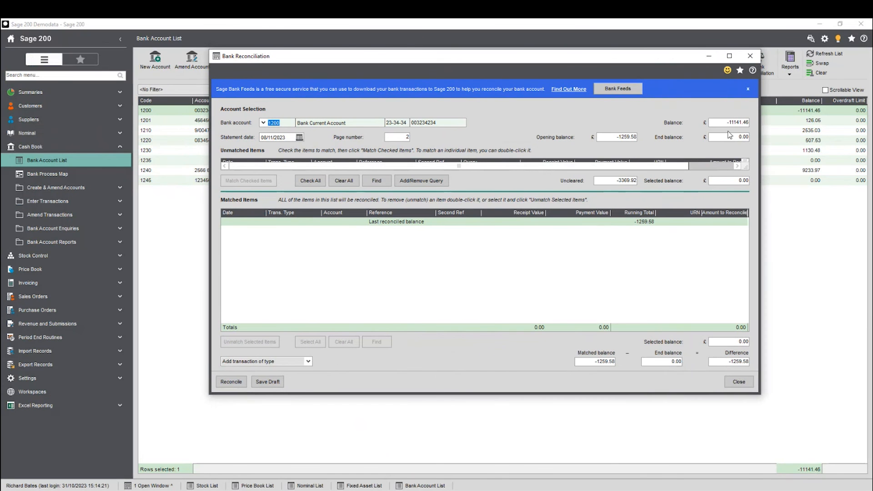
pyautogui.moveTo(716, 394); pyautogui.dragTo(716, 457)
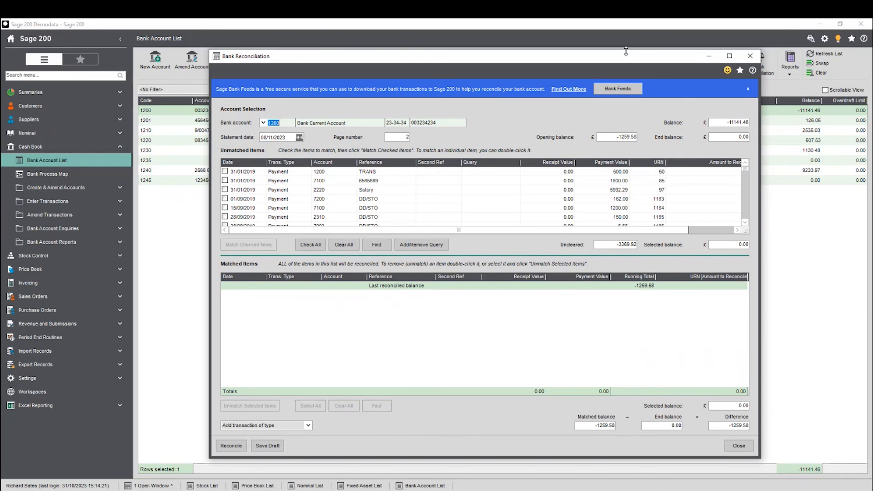
pyautogui.moveTo(627, 50); pyautogui.dragTo(639, 31)
pyautogui.moveTo(470, 48); pyautogui.dragTo(454, 53)
pyautogui.moveTo(373, 54); pyautogui.dragTo(376, 38)
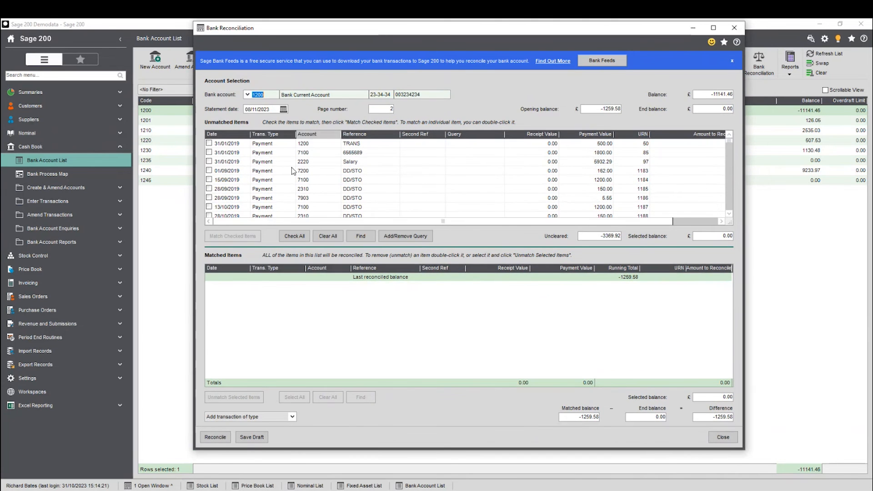
# Mark the unmatched Salary payment of 31/01/2019 and the DD/STO payments of 01/09/2019, 15/09/2019 and 28/09/2019 (150.00)
pyautogui.click(209, 161)
pyautogui.click(209, 170)
pyautogui.click(209, 179)
pyautogui.click(209, 189)
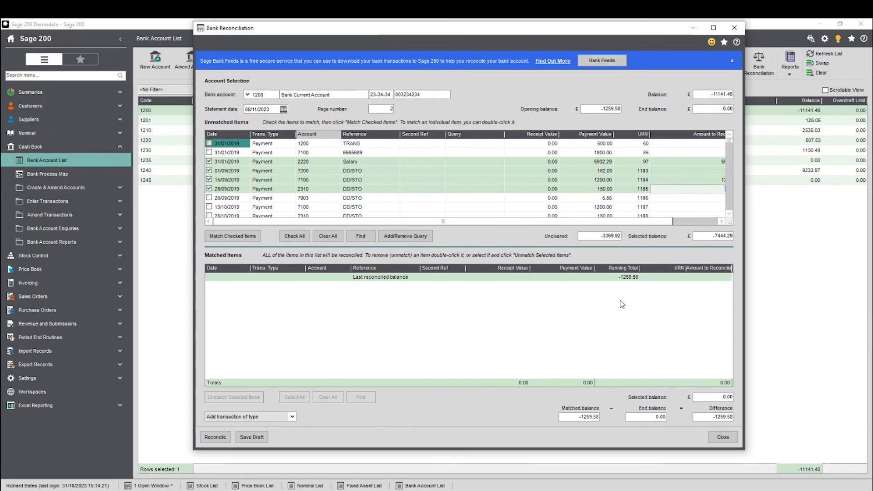
# Check which bank accounts can be chosen for reconciliation, keeping the Bank Current Account selected
pyautogui.click(247, 95)
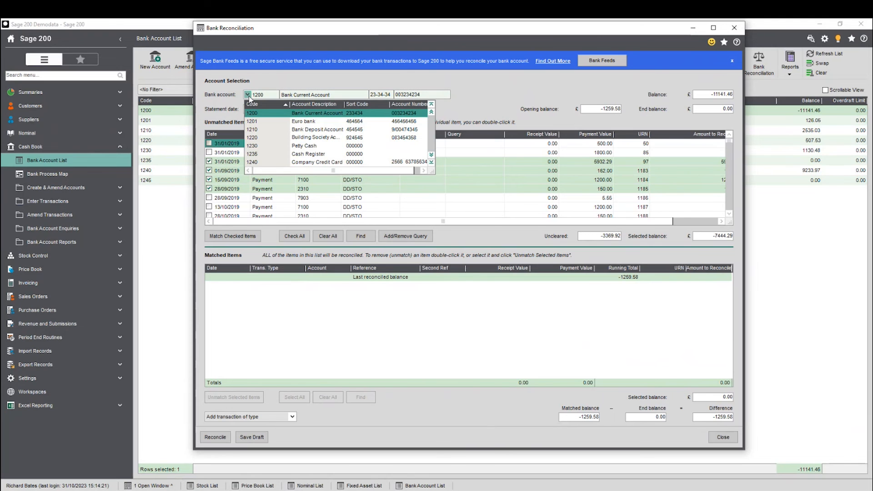
pyautogui.click(248, 95)
pyautogui.click(247, 97)
pyautogui.click(247, 96)
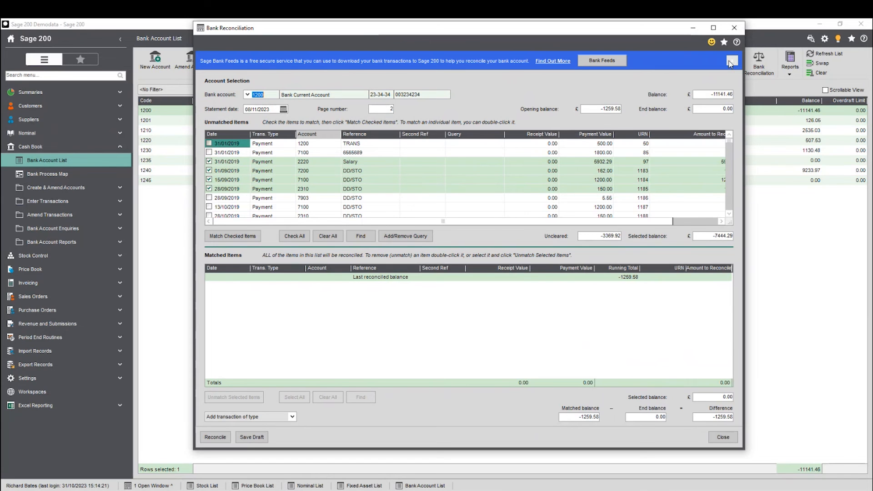
# Show the help topics for Bank Reconciliation and widen the window to fit the Amount to Reconcile column
pyautogui.moveTo(572, 31); pyautogui.dragTo(438, 47)
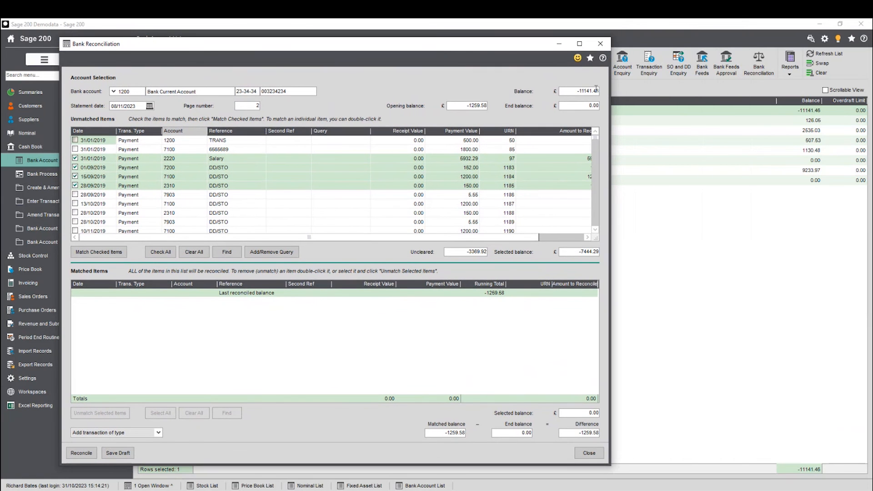
pyautogui.click(602, 58)
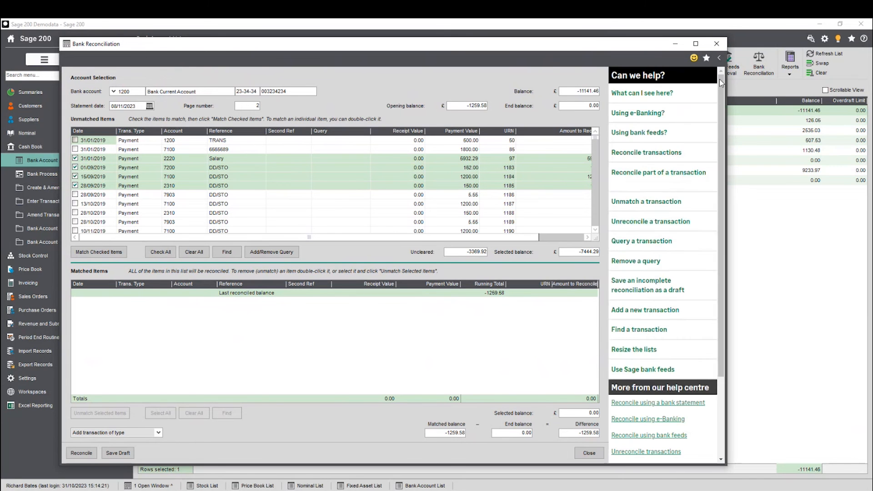
pyautogui.moveTo(624, 41); pyautogui.dragTo(631, 32)
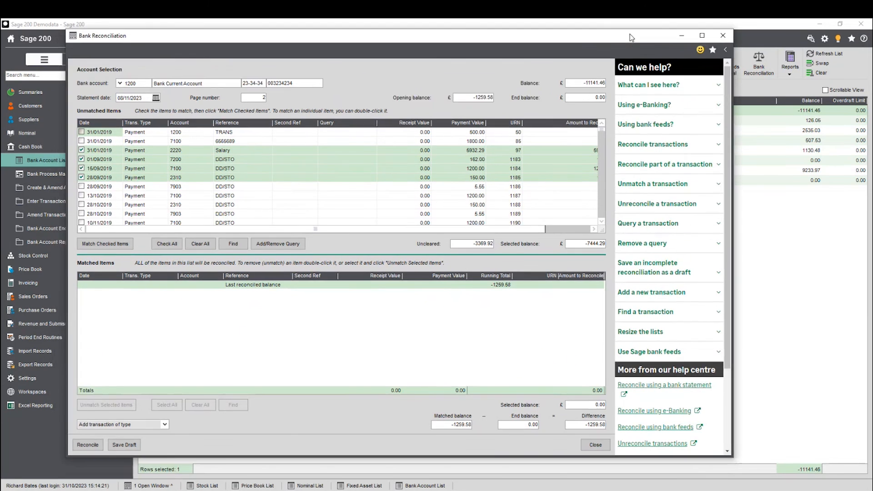
pyautogui.moveTo(735, 93); pyautogui.dragTo(754, 93)
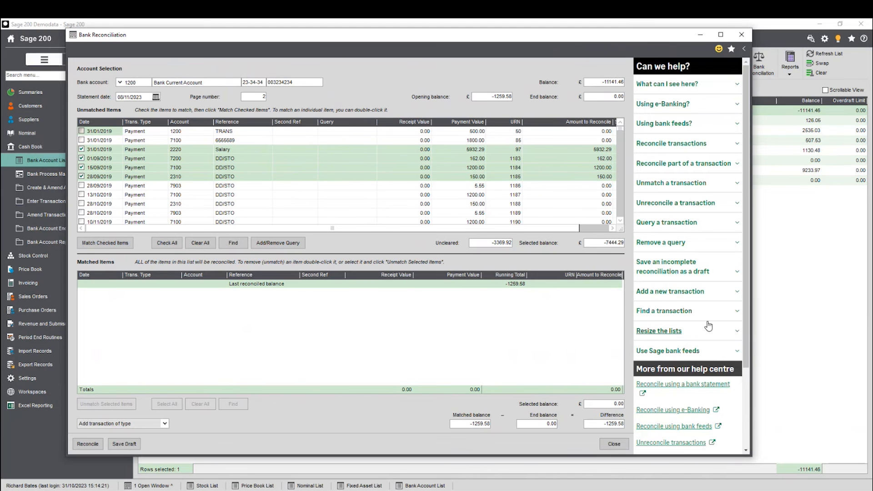
# Read the help topics on using bank feeds and on reconciling transactions through to the final reconcile instructions
pyautogui.scroll(-3, 710, 147)
pyautogui.scroll(3, 710, 150)
pyautogui.click(679, 124)
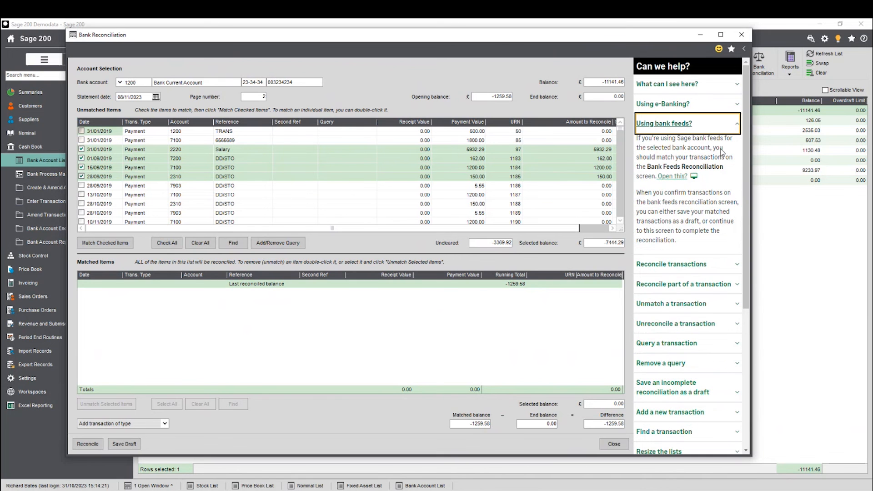
pyautogui.scroll(-1, 701, 217)
pyautogui.click(705, 220)
pyautogui.scroll(-2, 706, 222)
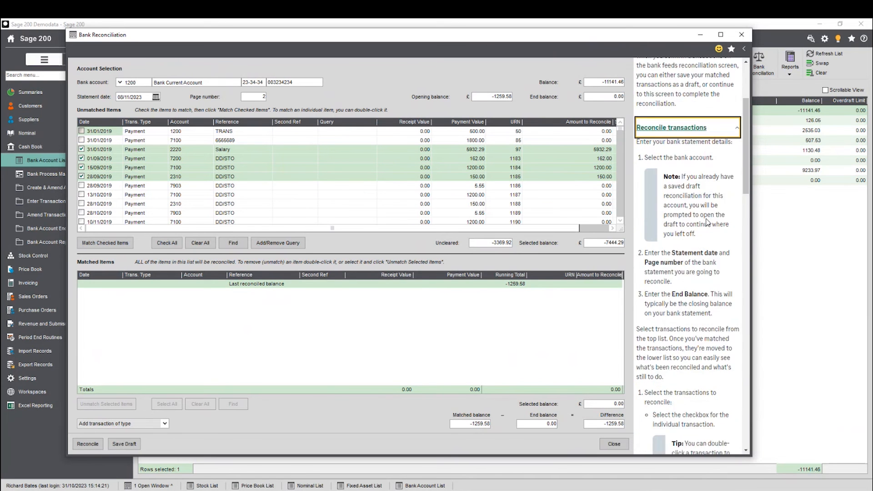
pyautogui.scroll(-5, 708, 223)
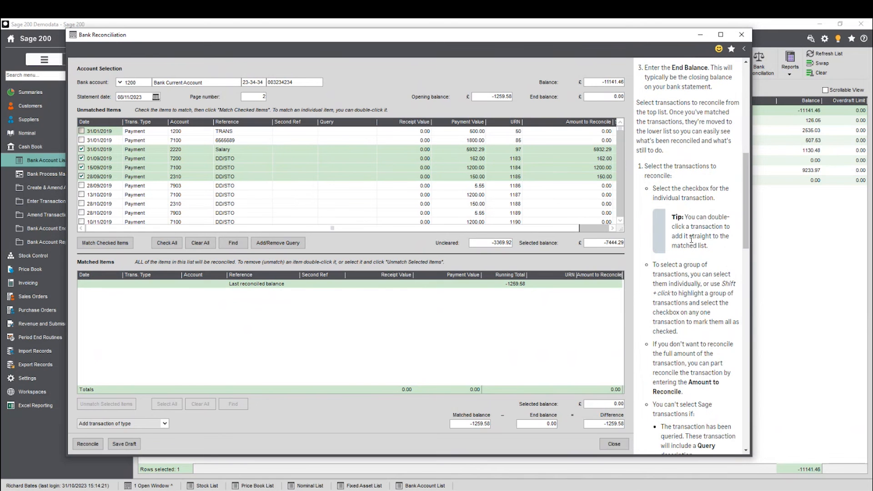
pyautogui.scroll(-4, 703, 236)
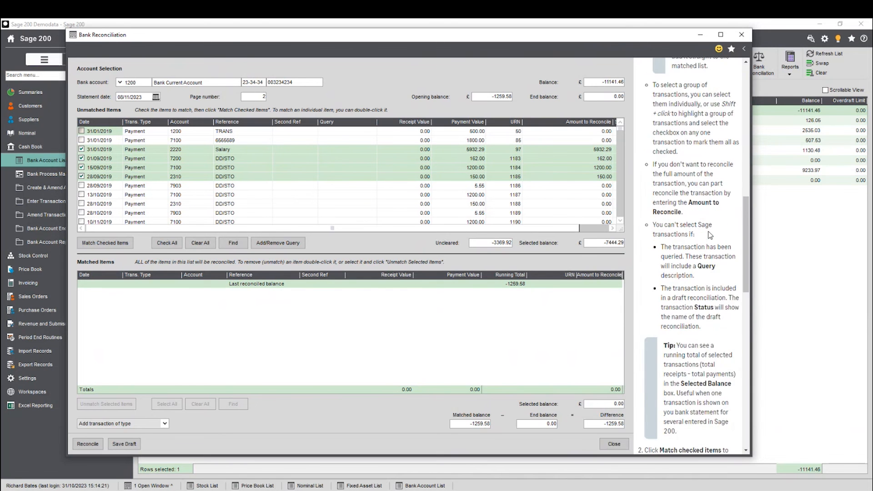
pyautogui.scroll(-8, 711, 235)
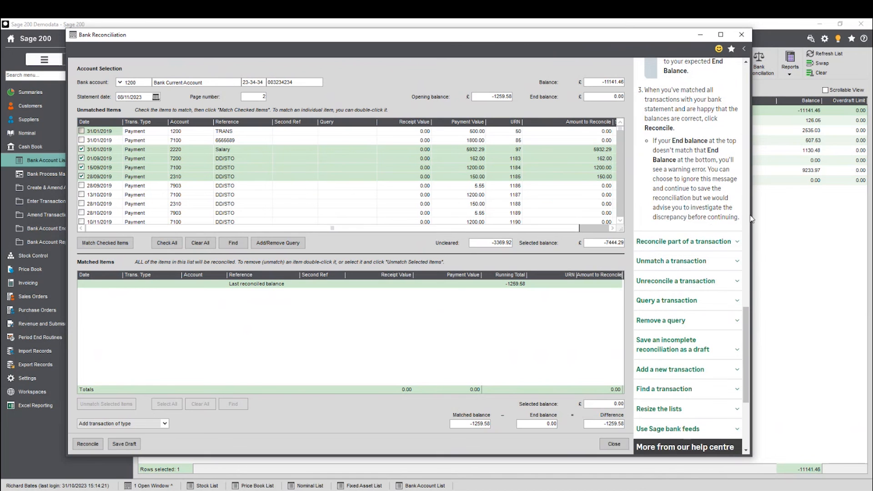
# Widen the Bank Reconciliation window to fit the Status column and collapse both expanded help topics
pyautogui.moveTo(751, 219); pyautogui.dragTo(766, 218)
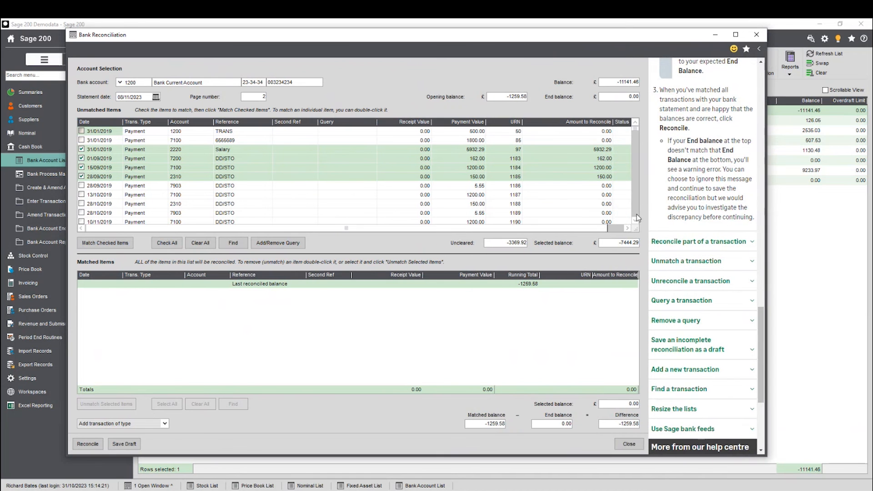
pyautogui.scroll(10, 756, 149)
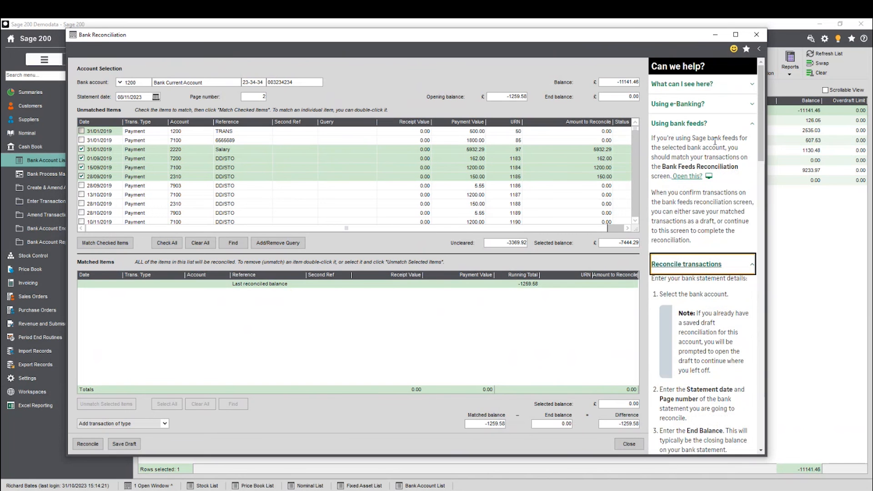
pyautogui.click(694, 124)
pyautogui.click(697, 144)
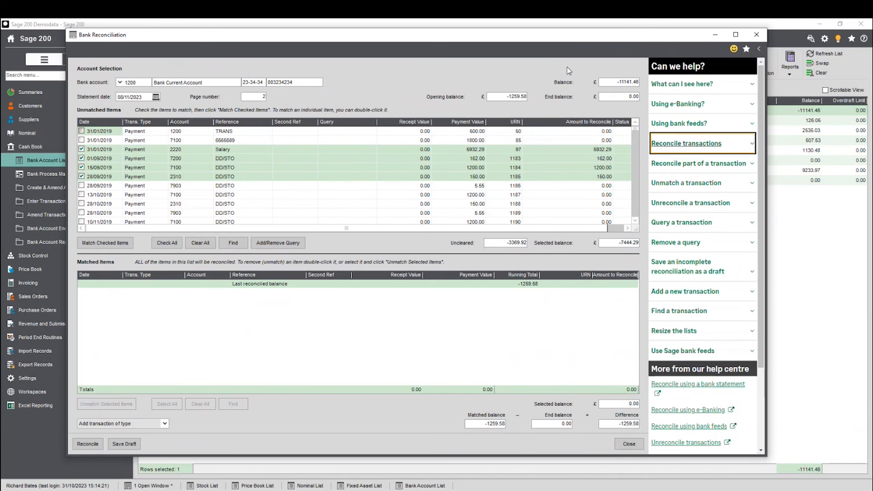
# Hide the help topics and close Bank Reconciliation without reconciling or saving a draft
pyautogui.click(759, 48)
pyautogui.moveTo(556, 39); pyautogui.dragTo(677, 50)
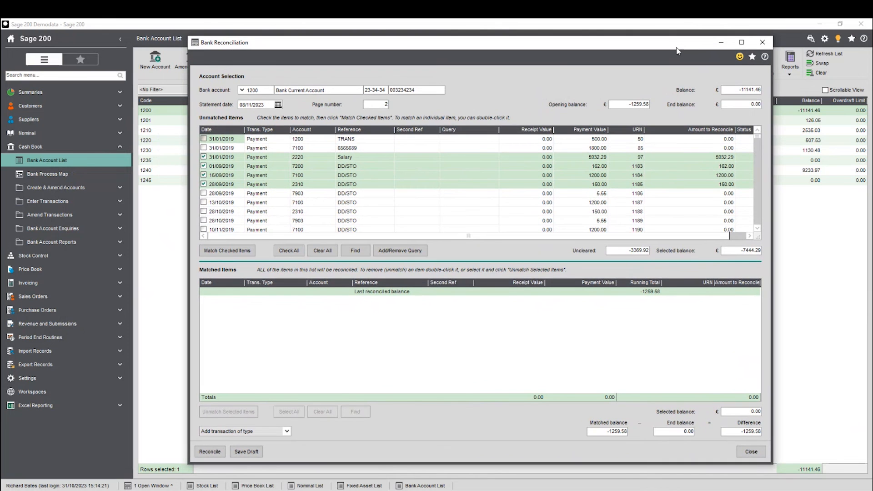
pyautogui.click(763, 42)
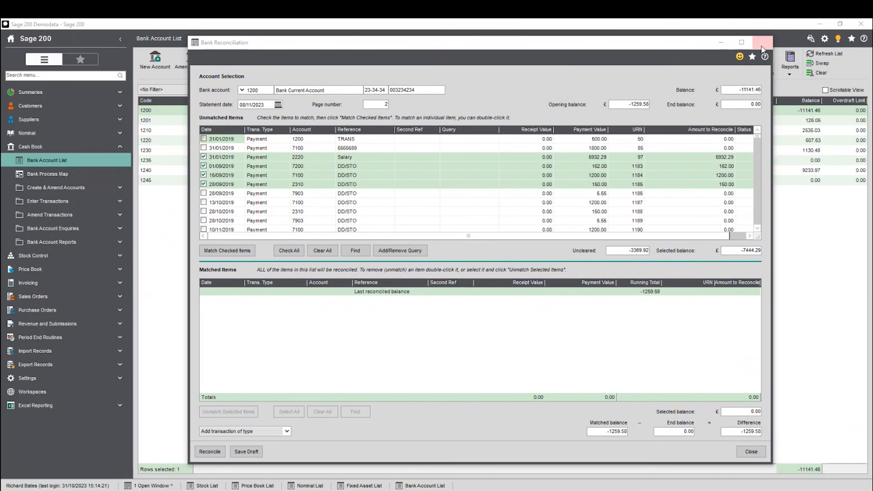
pyautogui.click(470, 292)
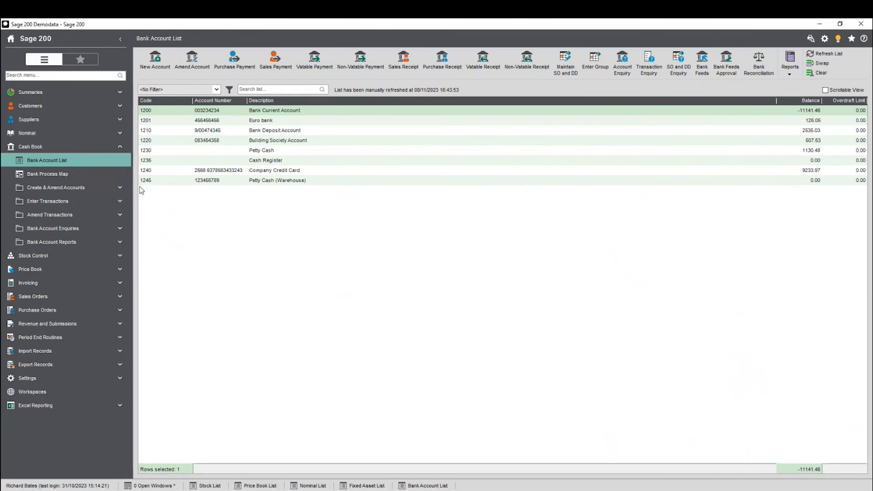
# Collapse the Cash Book module and open the Invoicing List
pyautogui.click(96, 151)
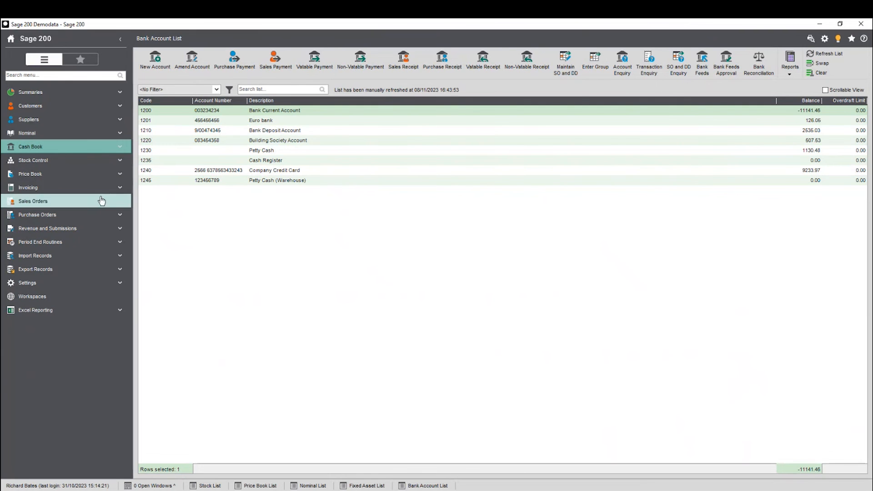
pyautogui.click(87, 192)
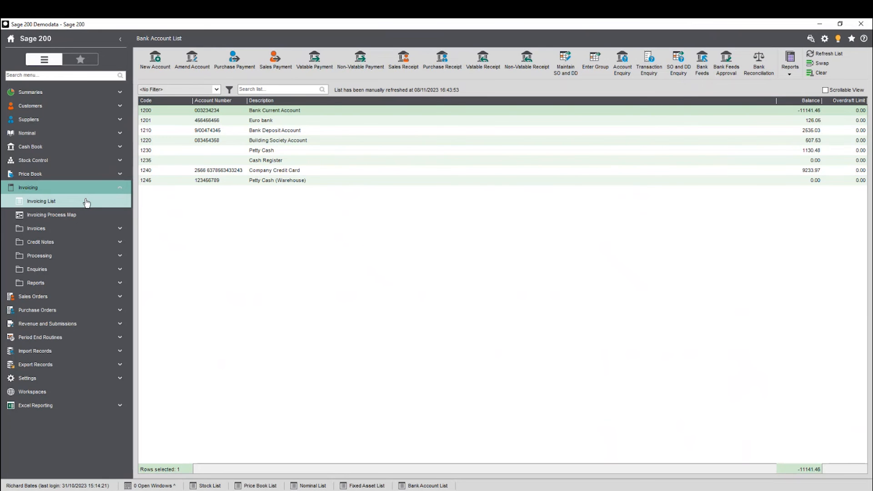
pyautogui.click(86, 202)
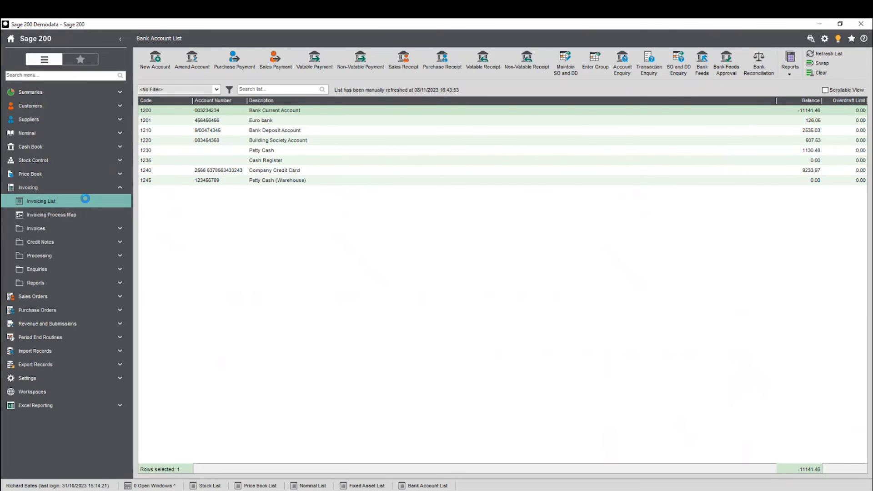
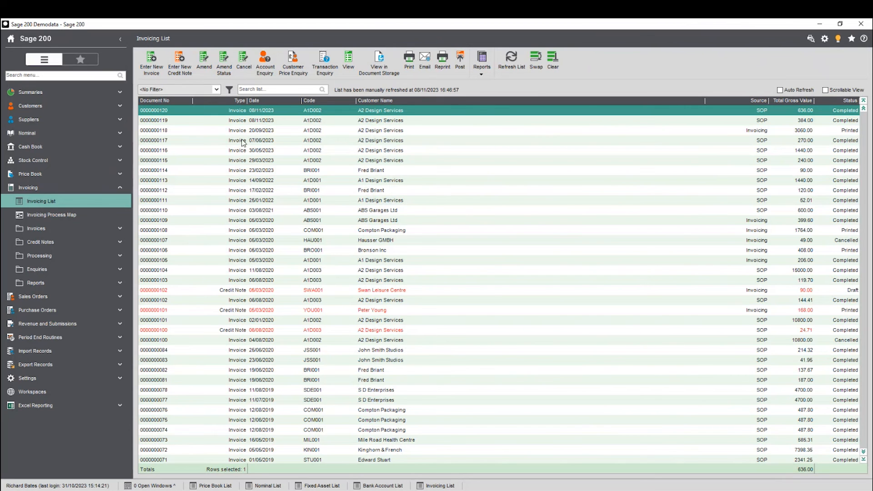
# Start a new invoice for the customer A2 Design Services
pyautogui.click(153, 71)
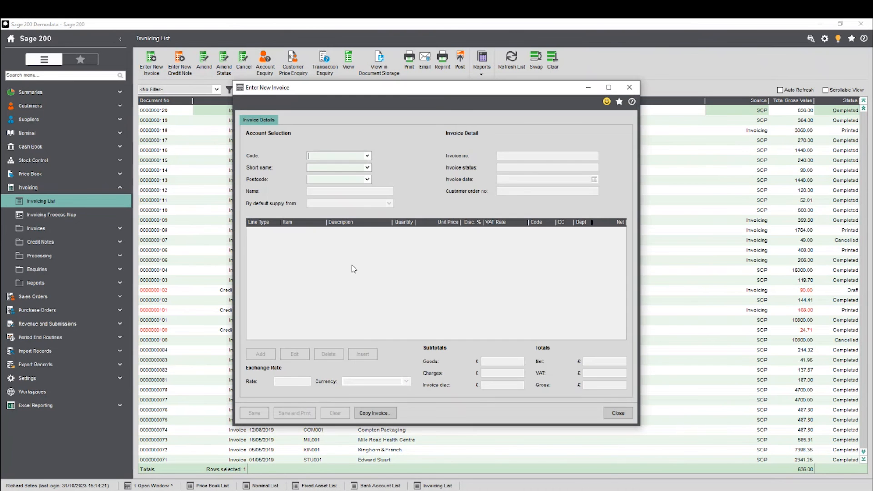
pyautogui.click(370, 158)
pyautogui.click(367, 188)
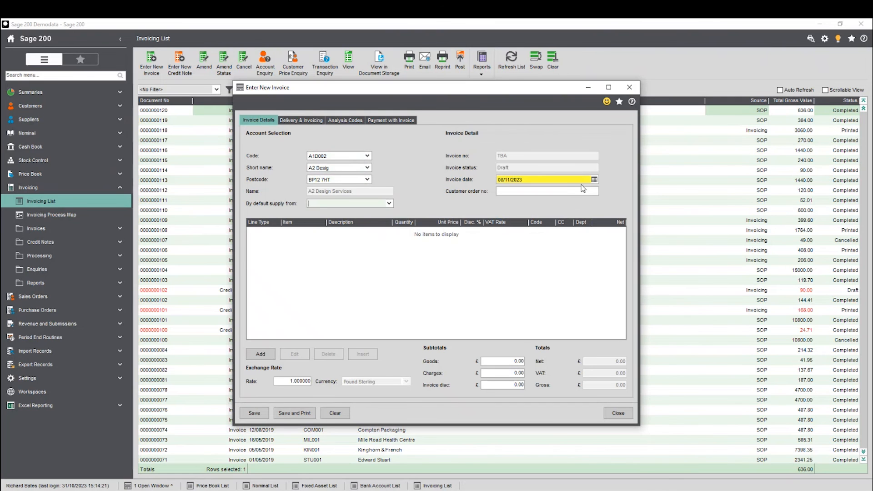
# Add a stock item line for Board003, the dry wipe whiteboard, with a quantity of 20
pyautogui.click(349, 255)
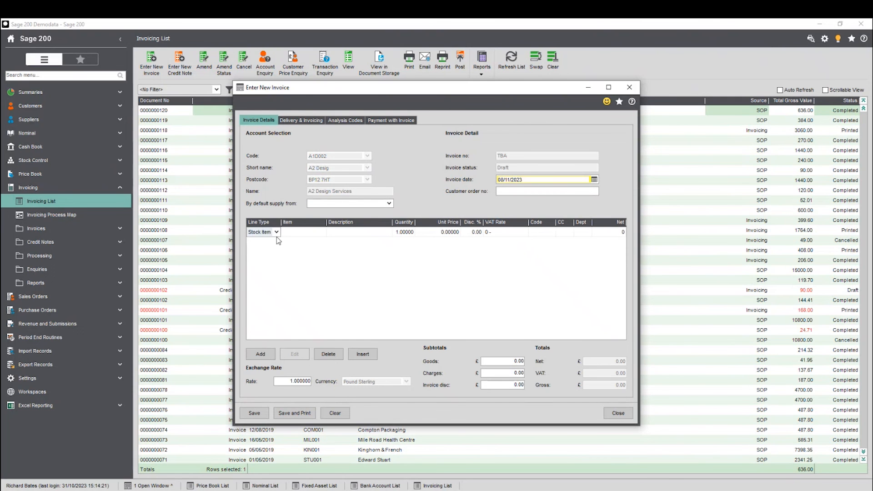
pyautogui.click(277, 233)
pyautogui.click(277, 233)
pyautogui.click(276, 233)
pyautogui.click(277, 233)
pyautogui.click(297, 233)
pyautogui.click(322, 233)
pyautogui.click(312, 266)
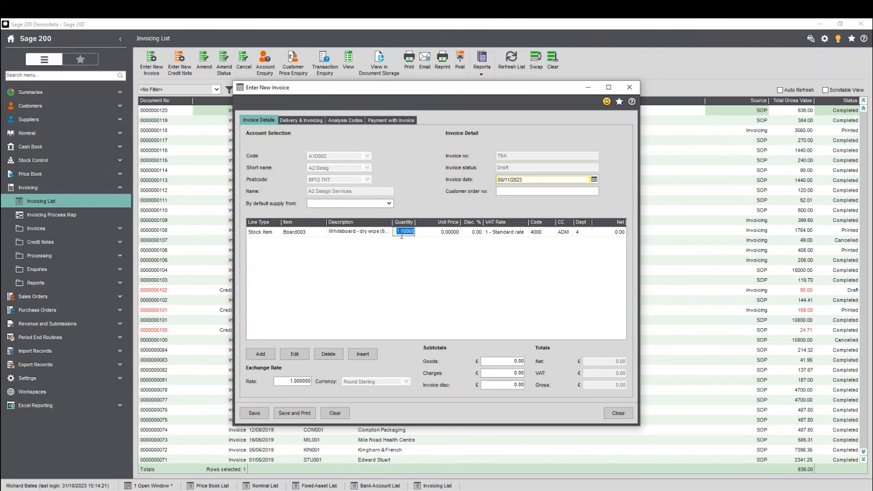
pyautogui.write('20')
pyautogui.click(458, 233)
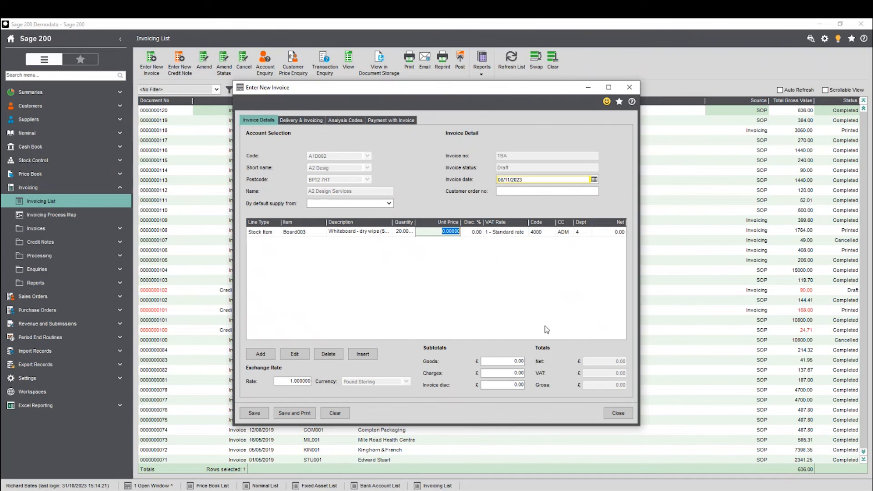
# Fill in the customer order number and save the invoice, accepting its generated invoice number
pyautogui.click(253, 413)
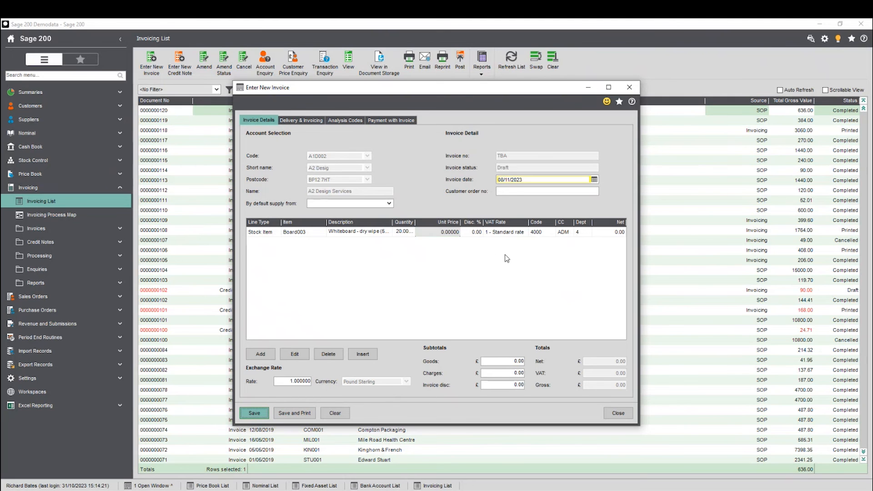
pyautogui.write('xcvxc')
pyautogui.click(386, 319)
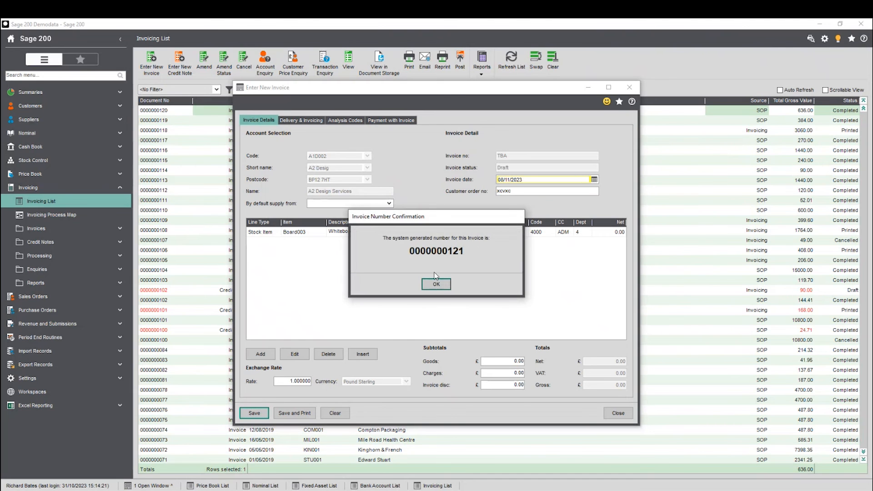
pyautogui.click(443, 285)
# Close invoice entry, refresh the Invoicing List and select the new draft invoice for A2 Design Services
pyautogui.click(629, 88)
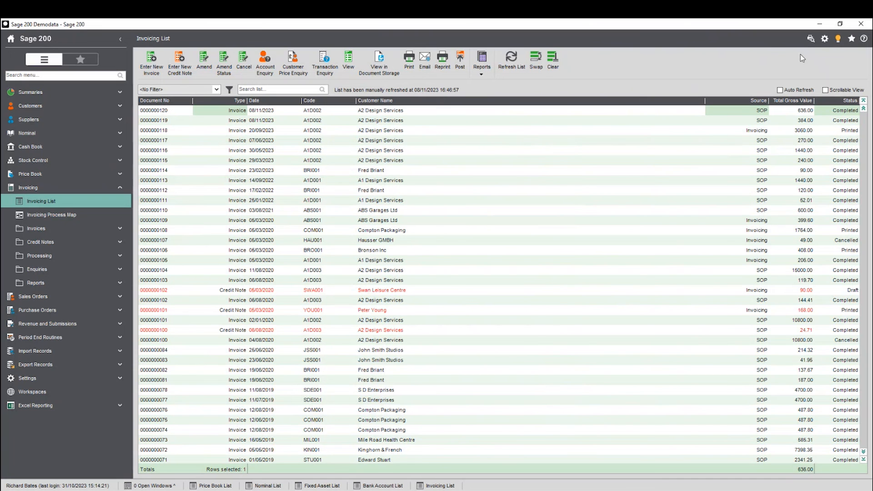
pyautogui.click(509, 59)
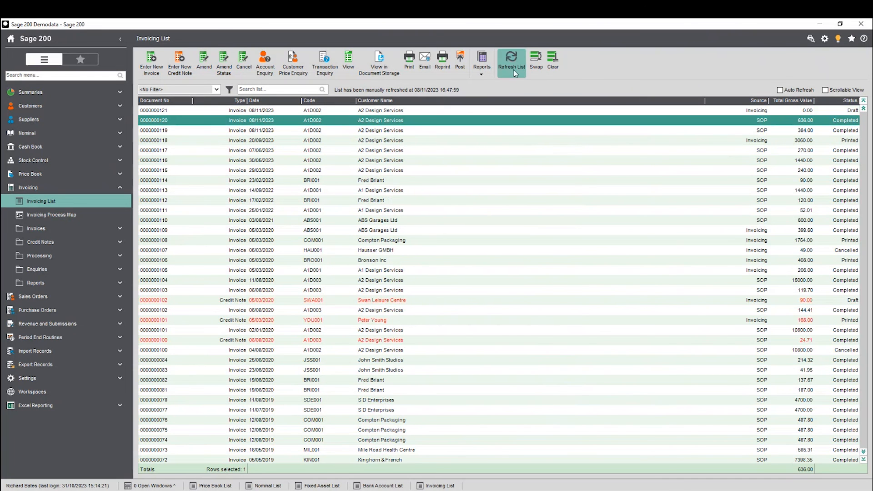
pyautogui.click(417, 111)
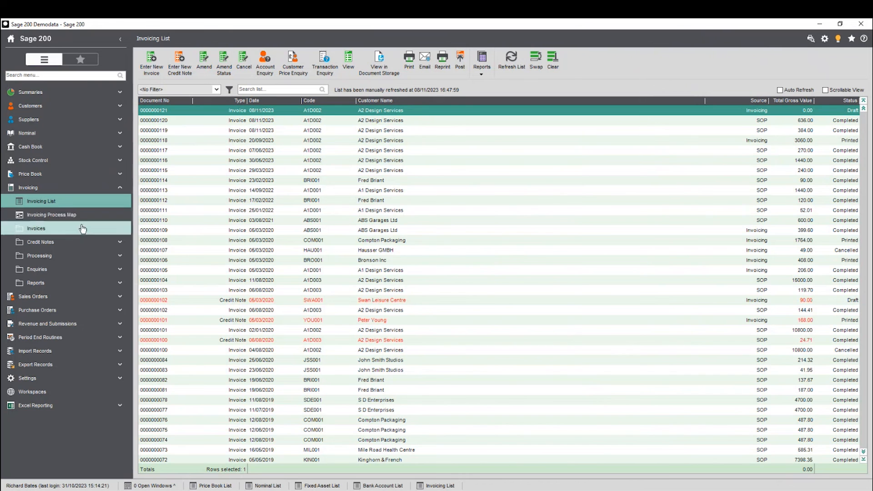
# Collapse the Invoicing module and open the Sales Summary dashboard
pyautogui.click(63, 189)
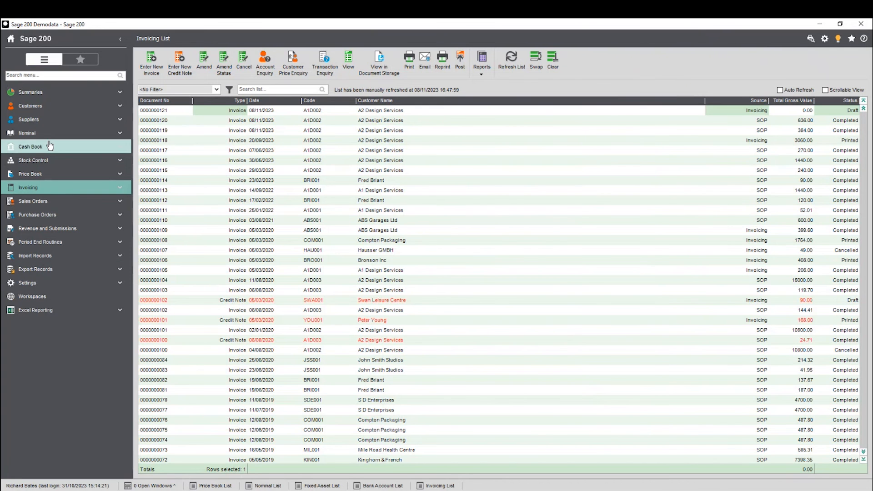
pyautogui.click(54, 97)
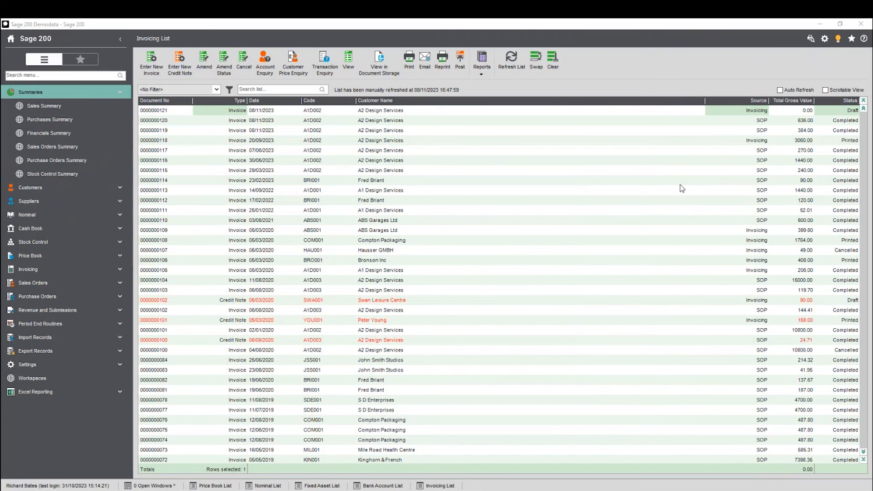
pyautogui.click(64, 106)
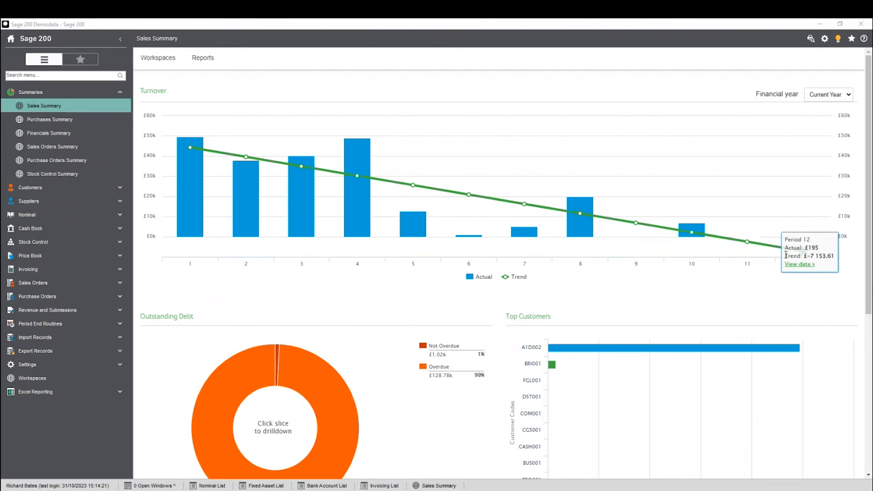
# View the turnover chart for Last Year, and return it to the Current Year
pyautogui.click(845, 96)
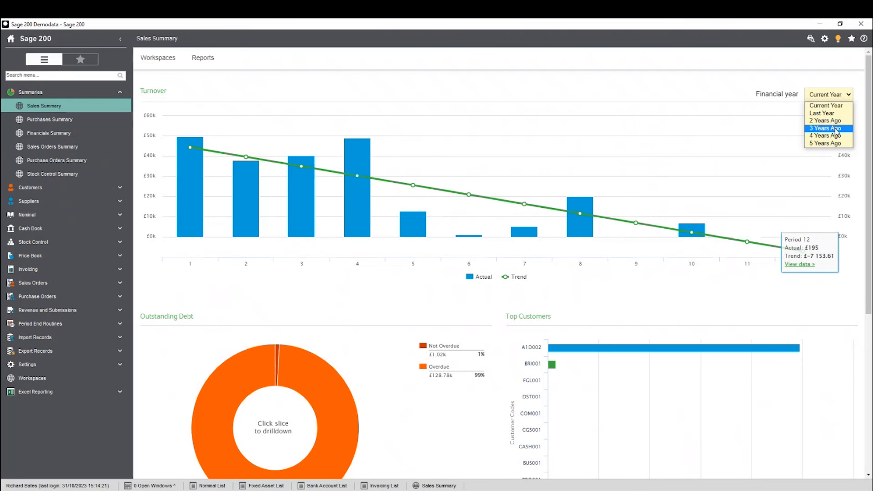
pyautogui.click(823, 113)
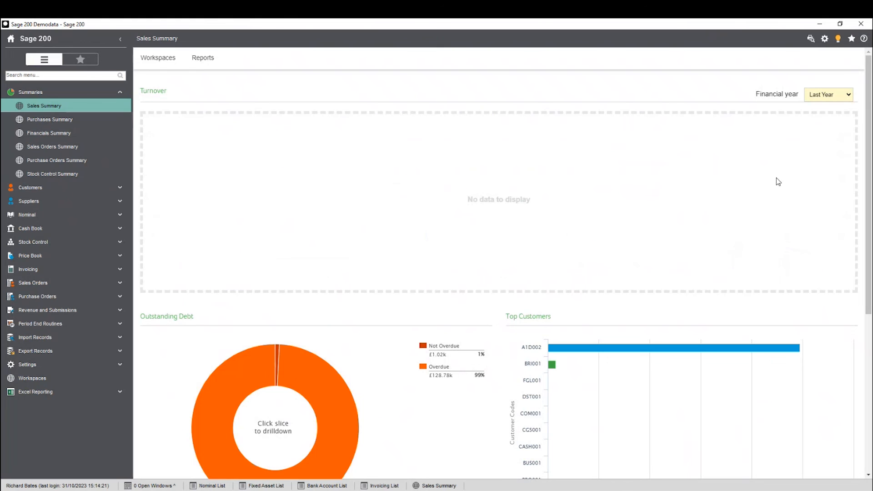
pyautogui.click(845, 95)
pyautogui.click(837, 96)
pyautogui.click(834, 107)
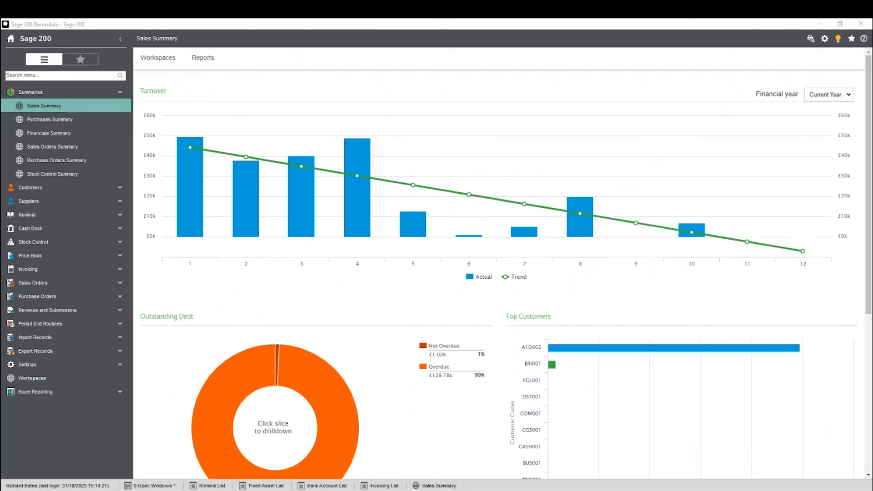
# Examine the Outstanding Debt, Top Customers, Worst Paying Customers and 80% of sales charts in the Sales Summary
pyautogui.scroll(-4, 572, 260)
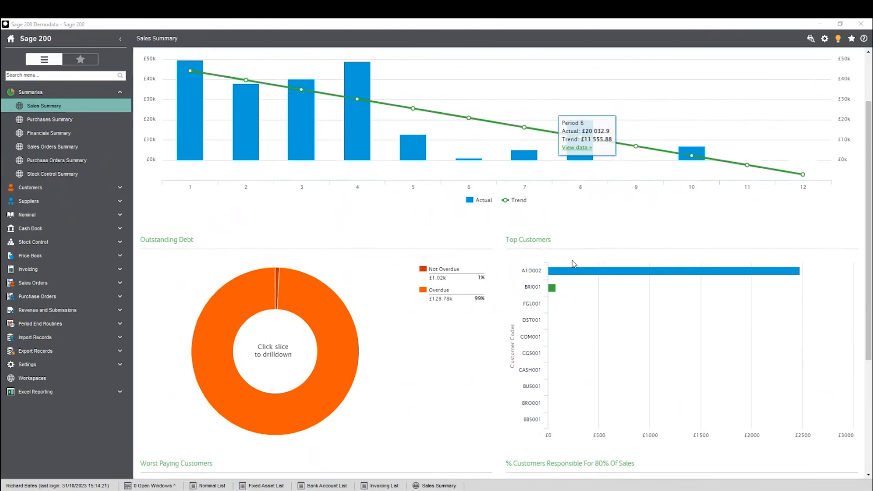
pyautogui.moveTo(603, 169)
pyautogui.scroll(-2, 624, 291)
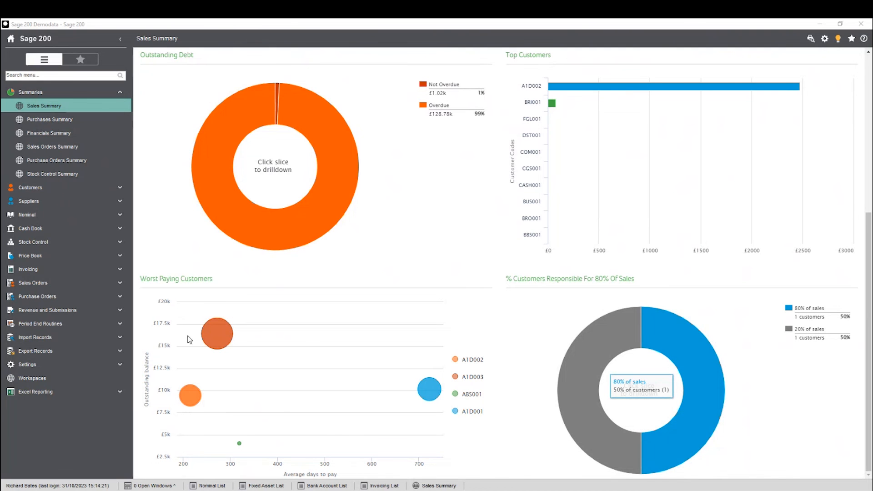
pyautogui.moveTo(220, 343)
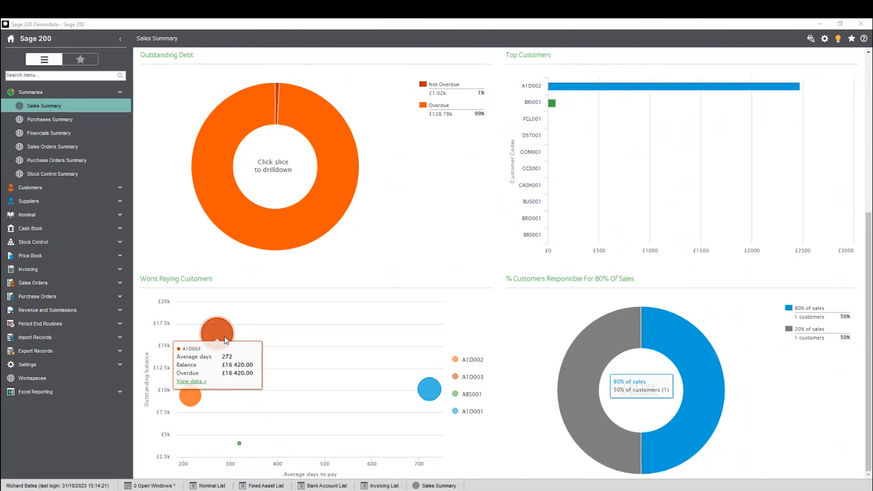
pyautogui.moveTo(425, 392)
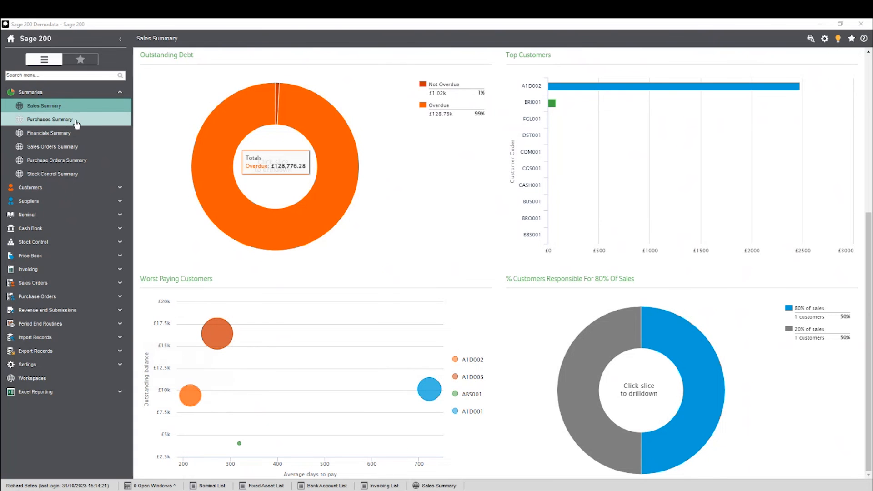
# Drill down into the invoices behind the largest bubble in Worst Paying Customers, and close the drill-down
pyautogui.click(214, 341)
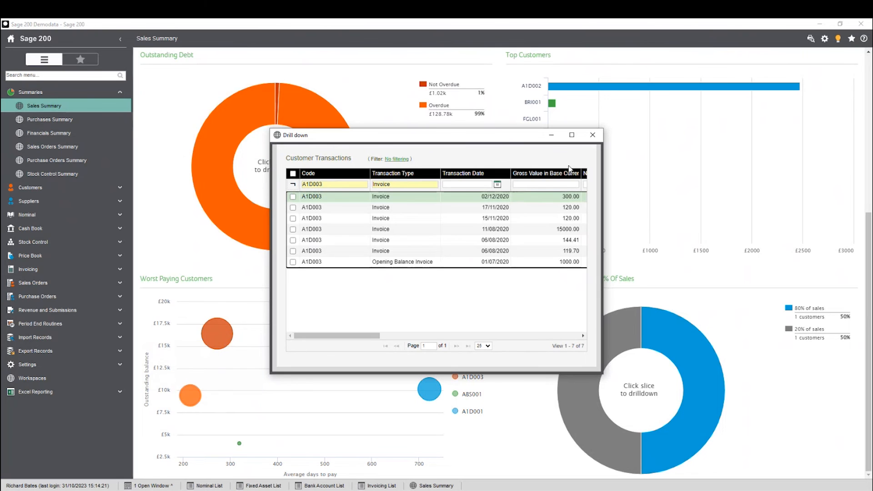
pyautogui.click(593, 136)
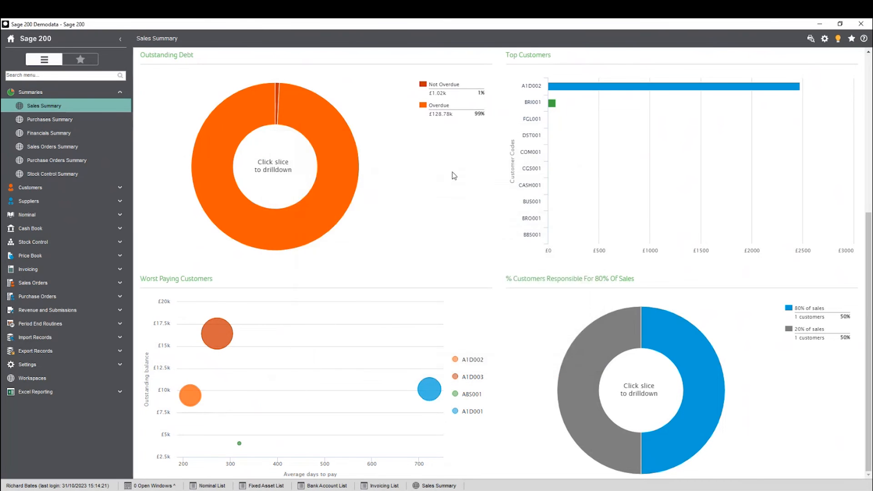
# Open the Purchases Summary and examine its Turnover, Supplier Invoices Overdue, Top Suppliers and Suppliers Owed The Most charts
pyautogui.click(88, 128)
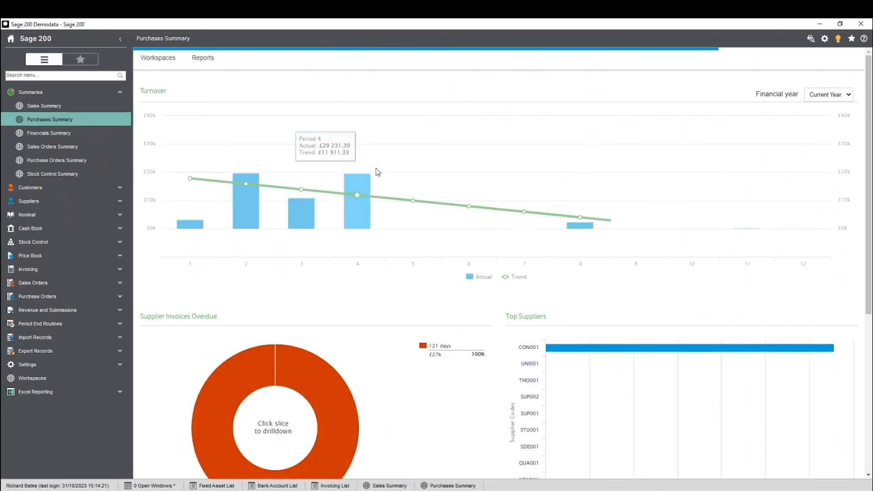
pyautogui.scroll(-5, 815, 298)
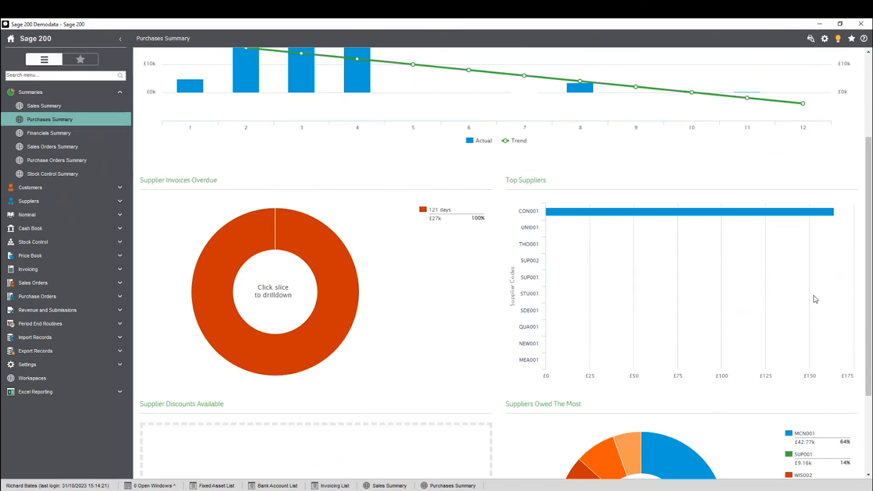
pyautogui.moveTo(252, 179)
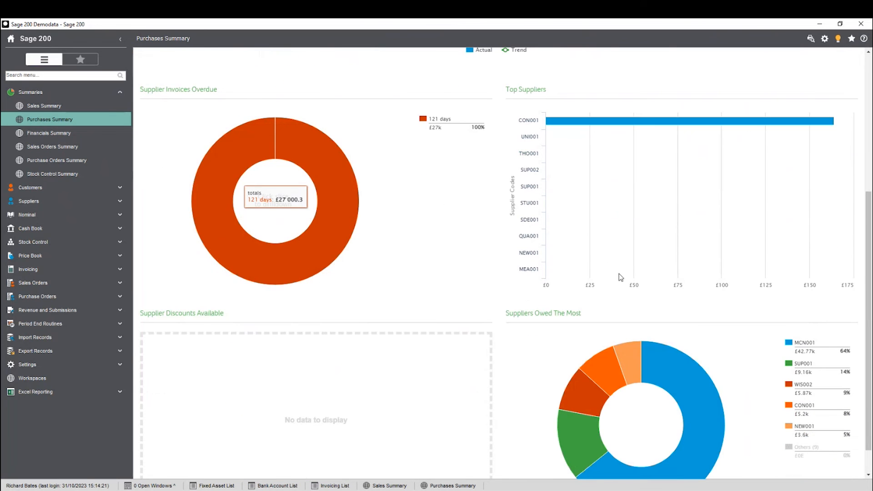
pyautogui.scroll(-1, 639, 236)
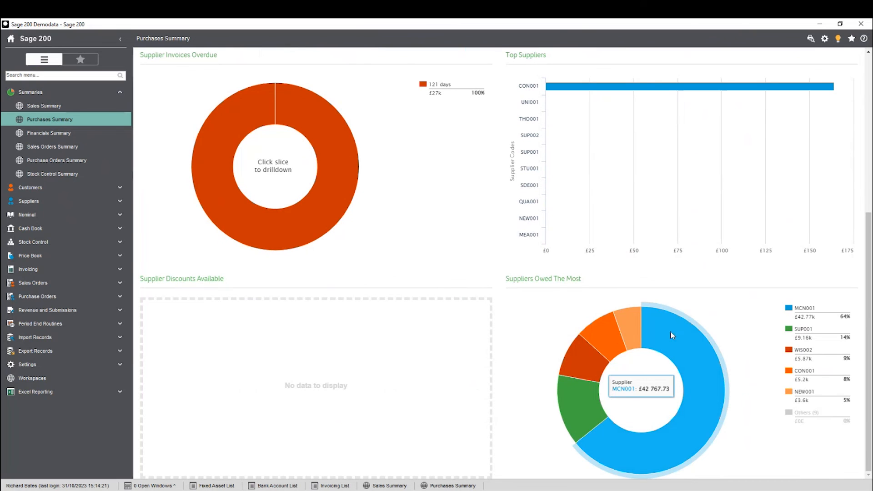
# Open the Financials Summary and review the VAT, Creditor/Debtor Totals and budget charts
pyautogui.click(65, 133)
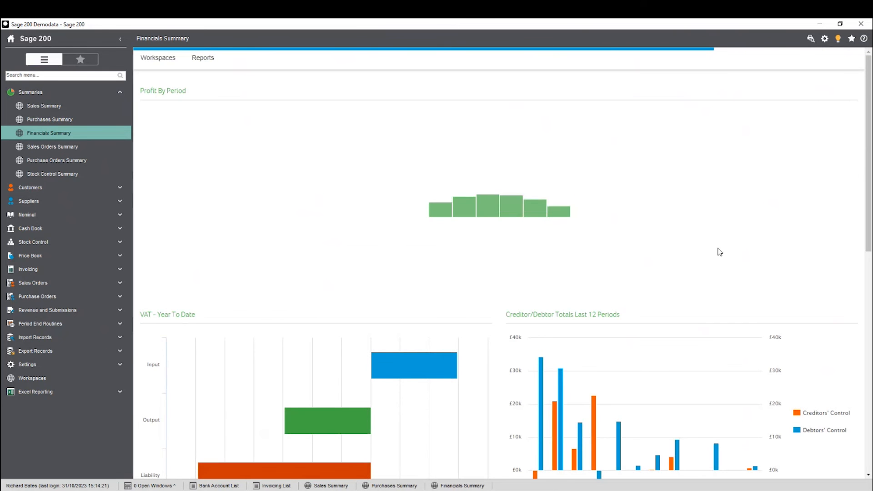
pyautogui.scroll(-4, 712, 228)
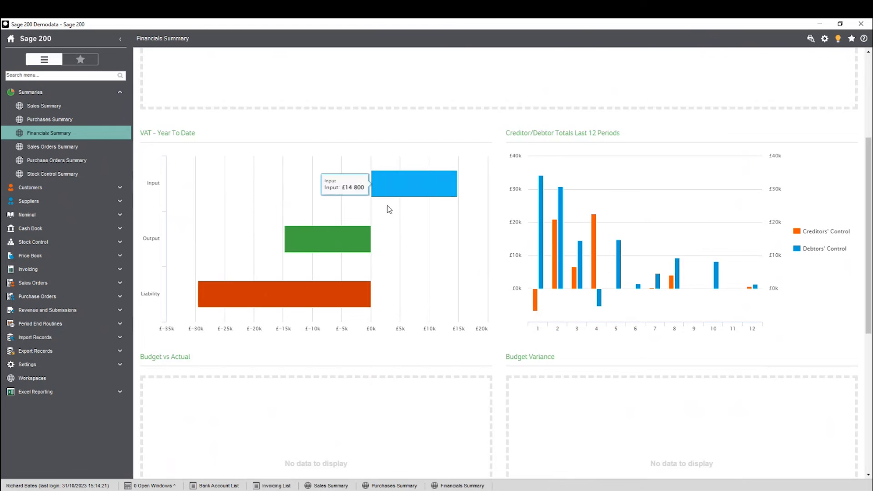
pyautogui.scroll(-2, 626, 316)
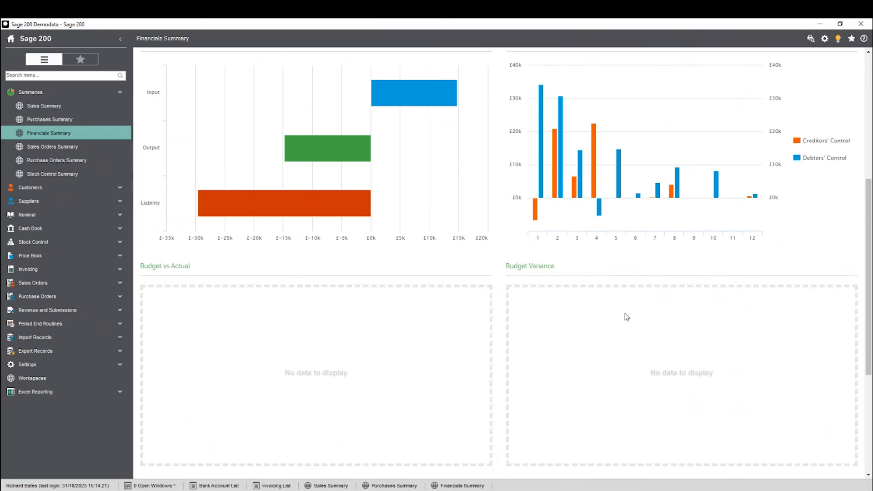
# Open the Sales Orders Summary and review order values, despatches, the top selling items and Sales Profit Value
pyautogui.click(72, 146)
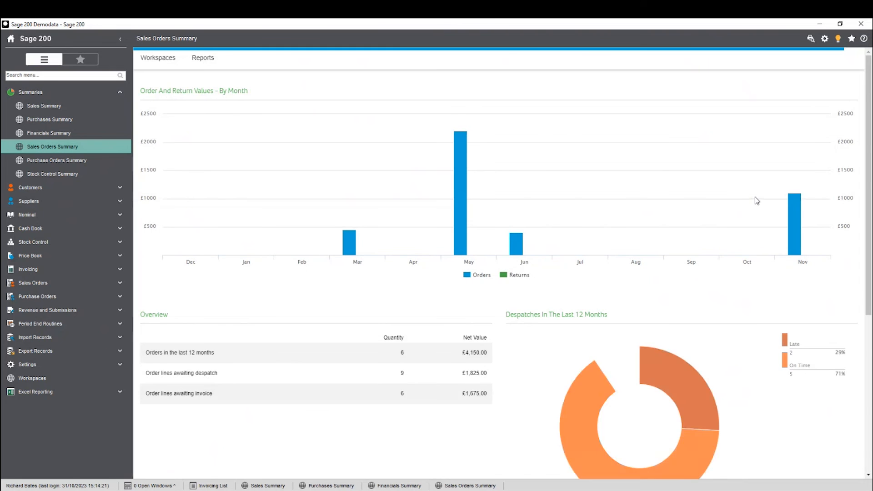
pyautogui.scroll(-5, 758, 200)
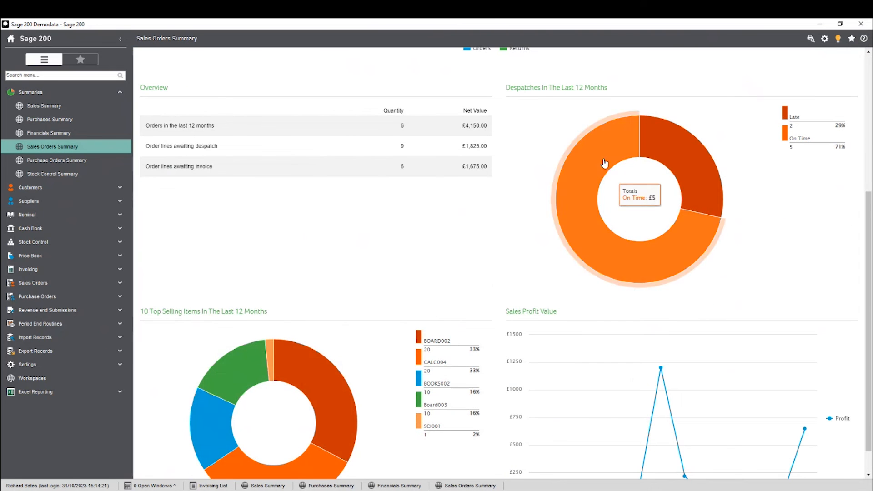
pyautogui.scroll(-1, 780, 203)
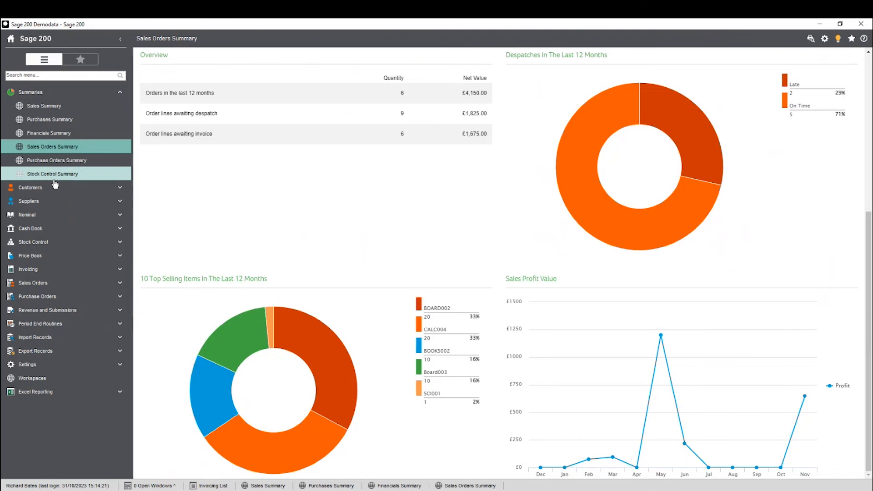
# Collapse the Summaries module and open the Excel Reports list under Excel Reporting
pyautogui.click(31, 92)
pyautogui.click(91, 310)
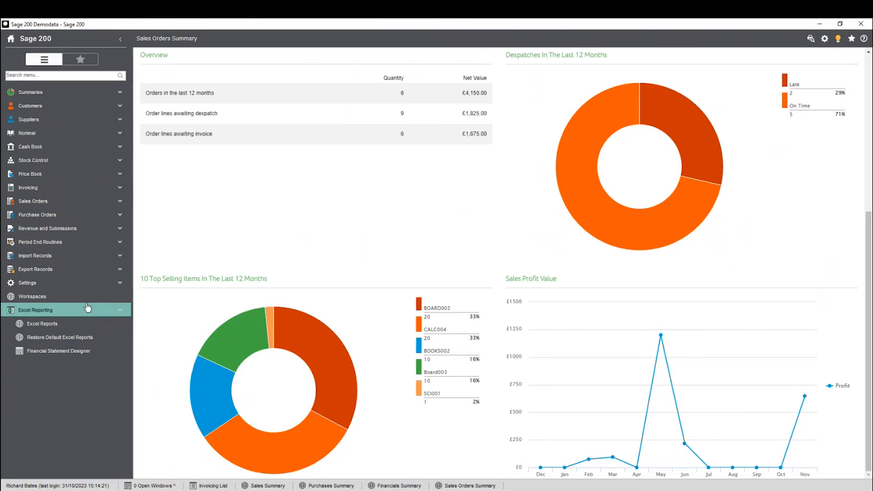
pyautogui.click(72, 324)
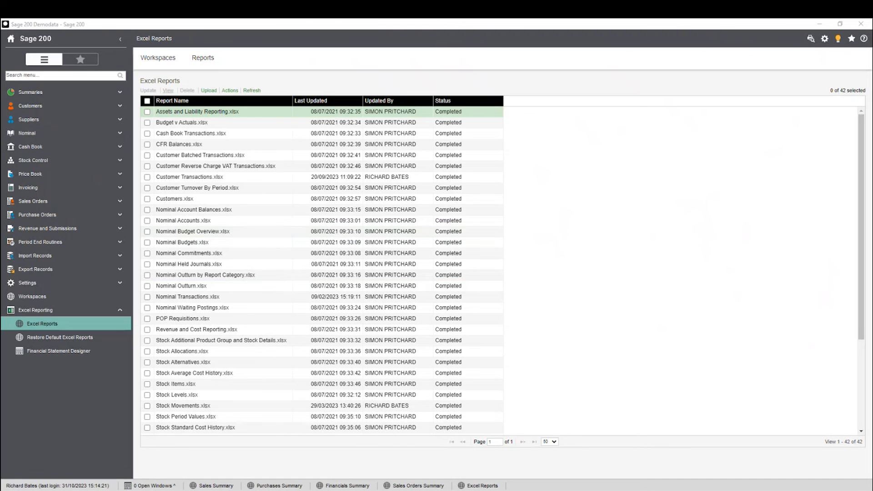
# Close the open Excel workbooks Book2 and Book1 without saving them
pyautogui.rightClick(440, 490)
pyautogui.click(457, 483)
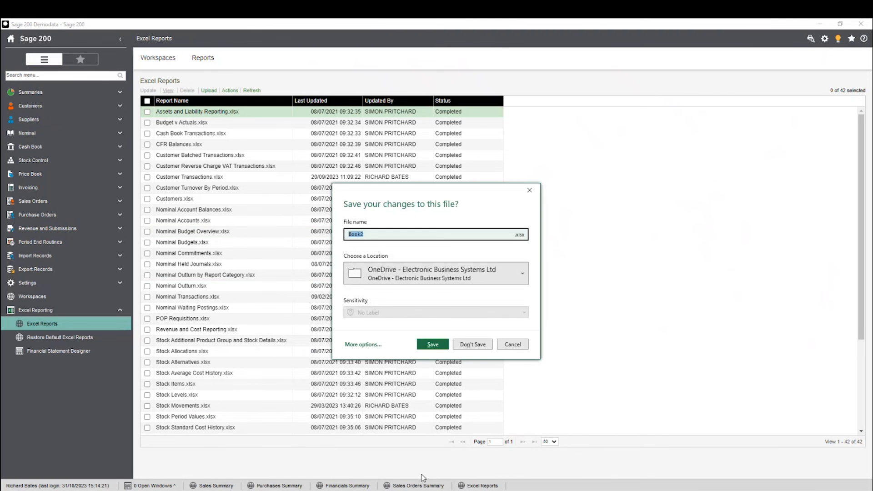
pyautogui.click(473, 344)
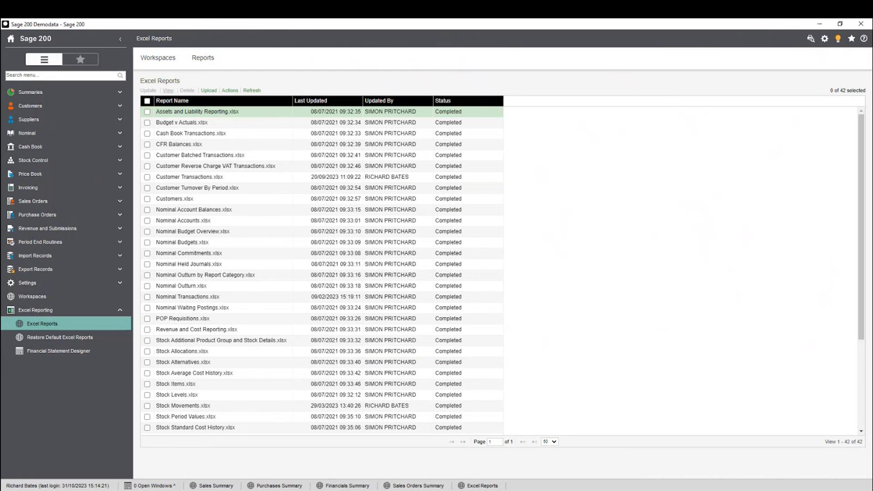
pyautogui.rightClick(368, 490)
pyautogui.click(387, 482)
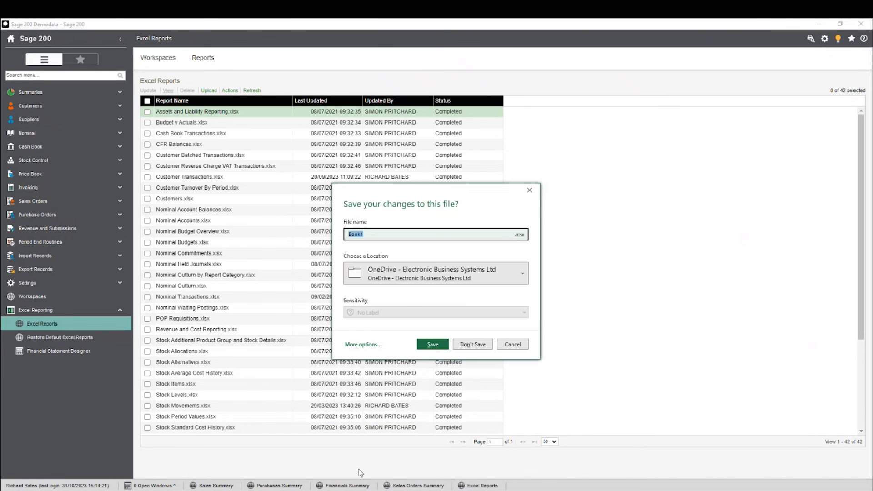
pyautogui.click(473, 345)
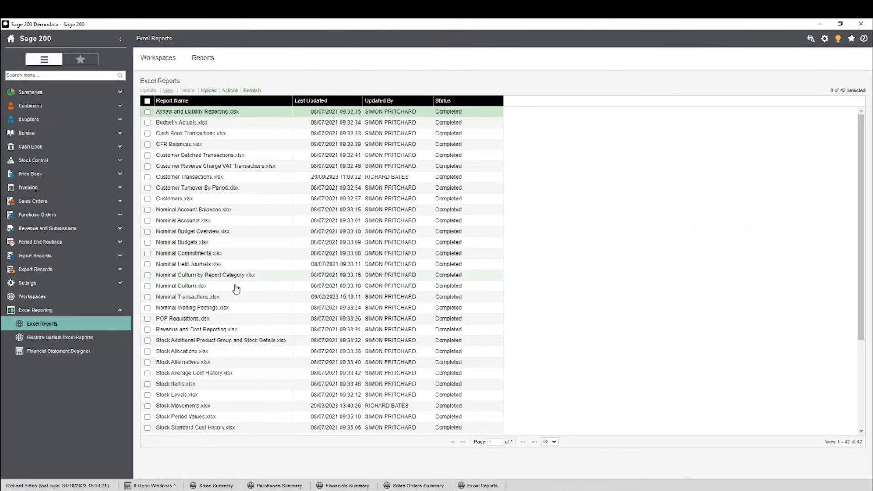
# Look through the list of Excel reports, select Customer Transactions.xlsx and view it in Excel
pyautogui.scroll(-3, 260, 296)
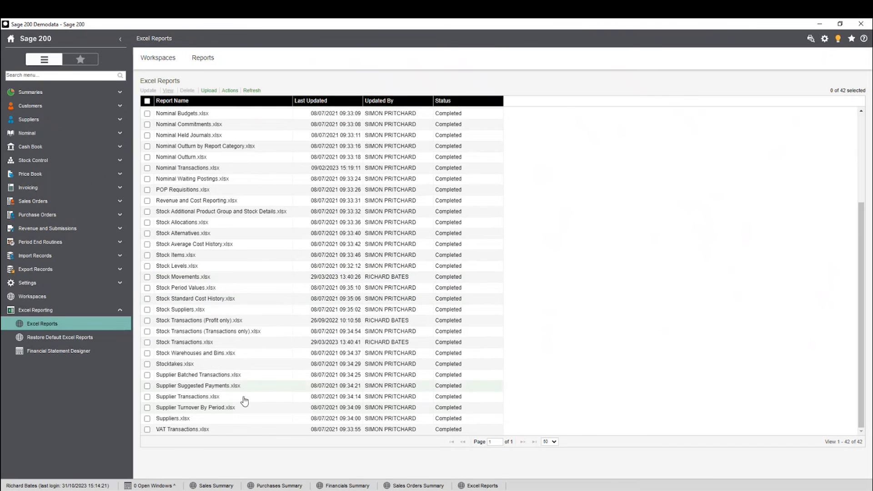
pyautogui.scroll(3, 231, 327)
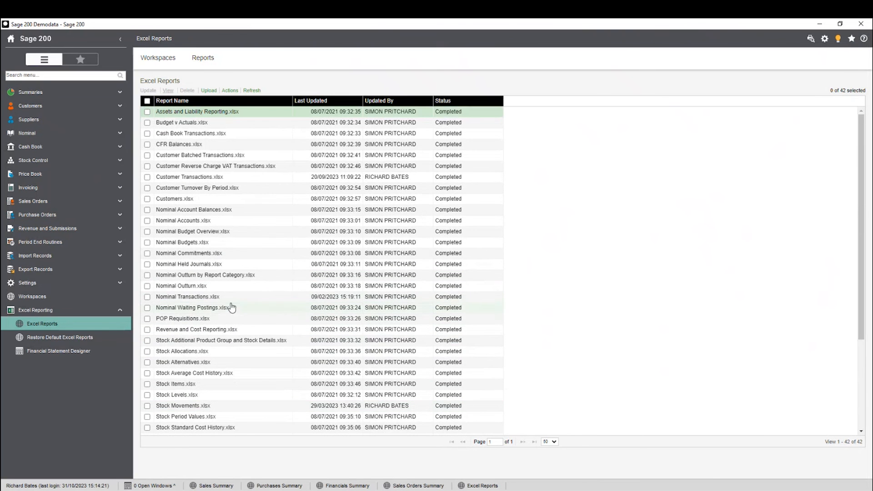
pyautogui.click(257, 178)
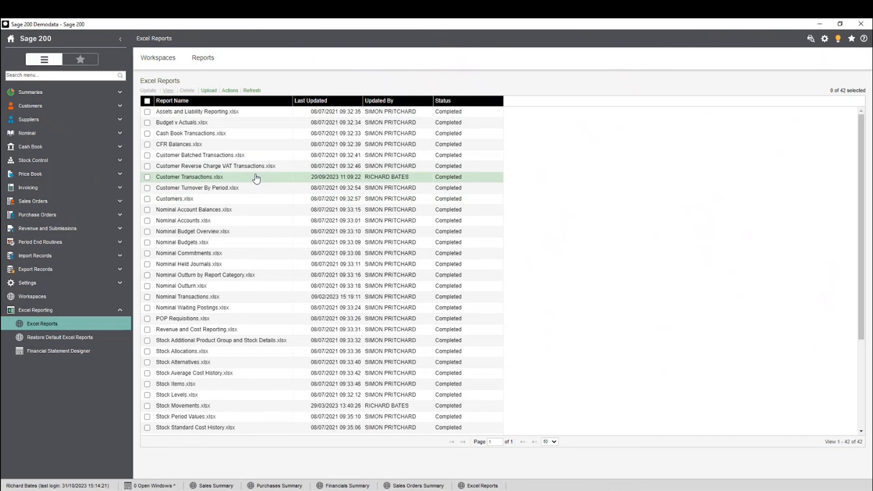
pyautogui.click(147, 177)
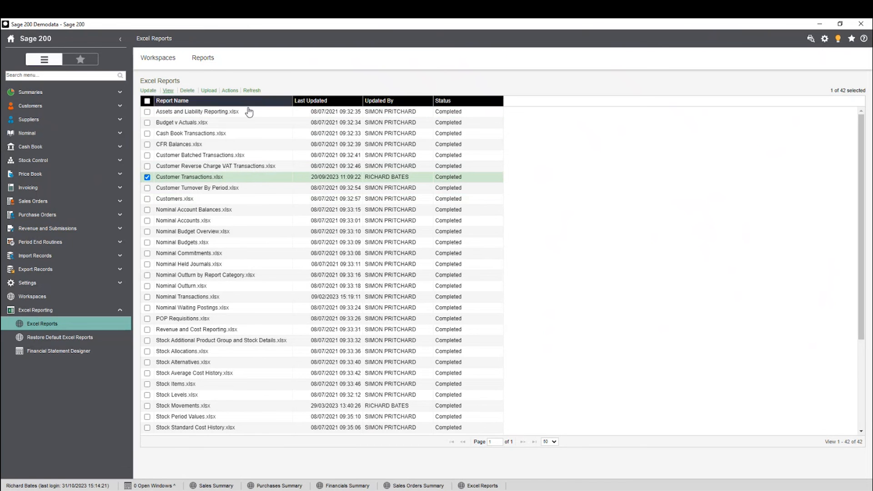
pyautogui.click(169, 92)
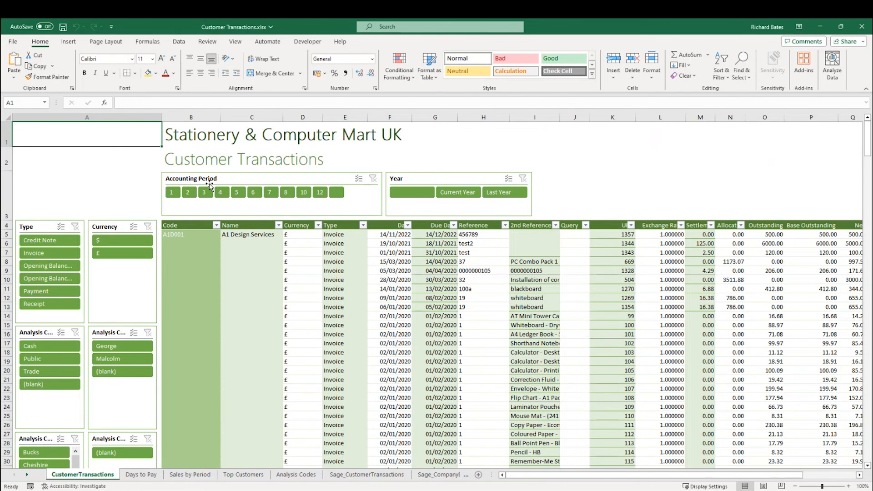
# Filter the Customer Transactions report to accounting periods 1 to 3
pyautogui.click(171, 192)
pyautogui.keyDown('shift'); pyautogui.click(204, 193); pyautogui.keyUp('shift')
pyautogui.keyDown('shift'); pyautogui.click(220, 192); pyautogui.keyUp('shift')
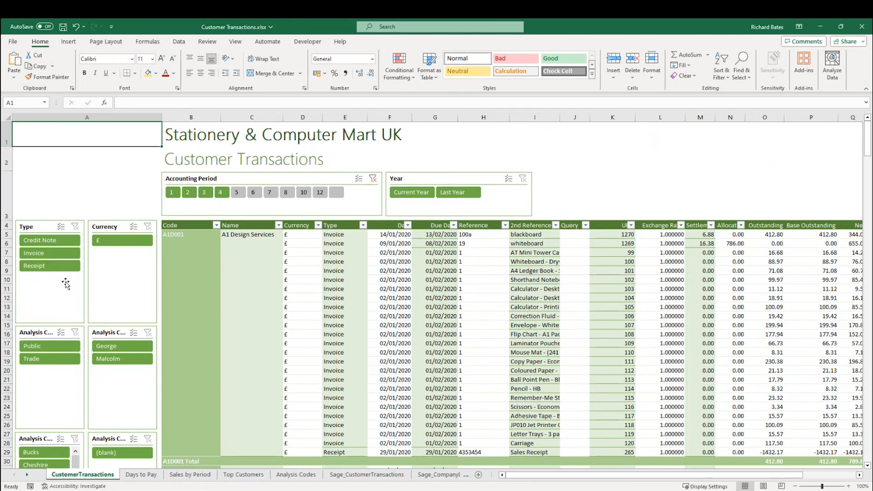
pyautogui.keyDown('shift'); pyautogui.click(207, 193); pyautogui.keyUp('shift')
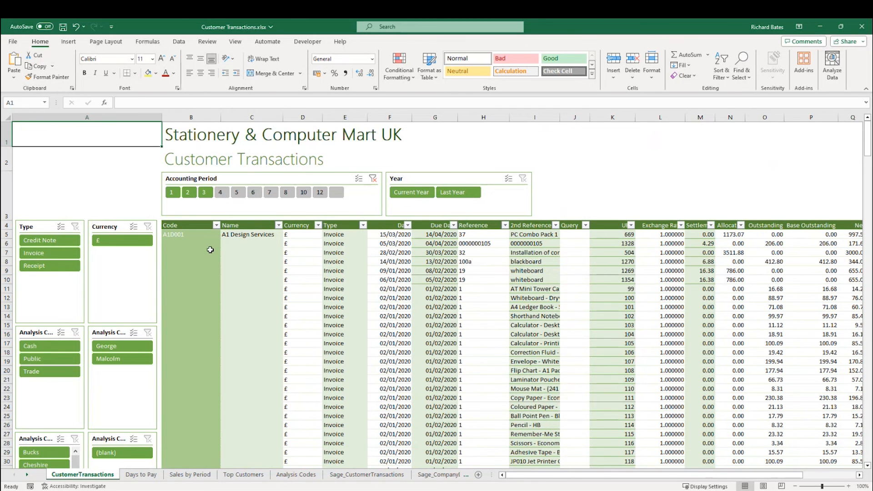
# Filter the transactions to the Credit Note type and to the second salesperson in the analysis code slicer
pyautogui.keyDown('ctrl'); pyautogui.click(47, 240); pyautogui.keyUp('ctrl')
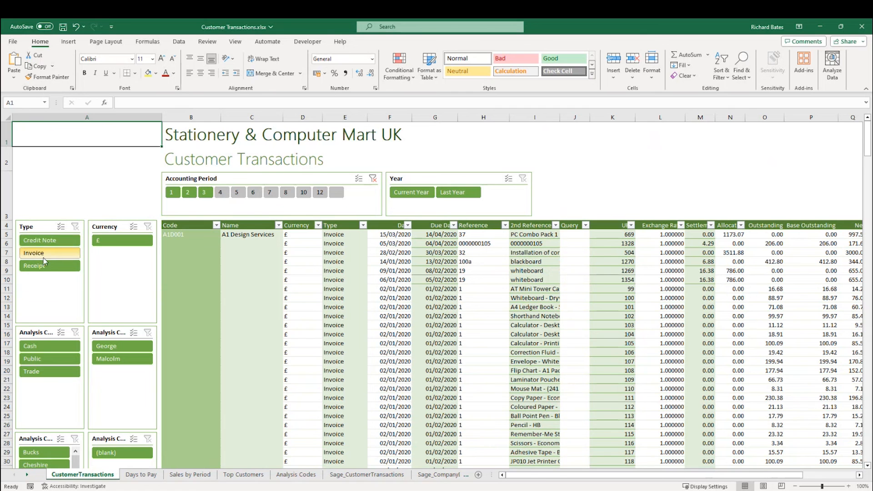
pyautogui.keyDown('ctrl'); pyautogui.click(55, 241); pyautogui.keyUp('ctrl')
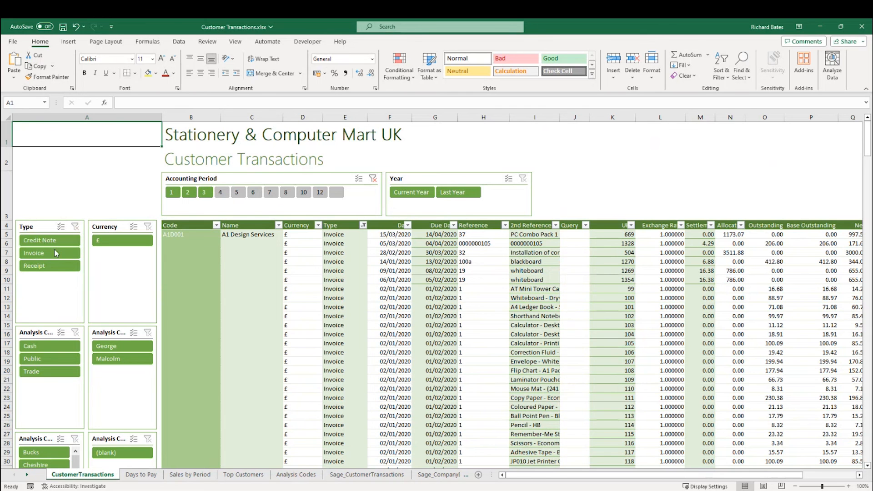
pyautogui.click(55, 241)
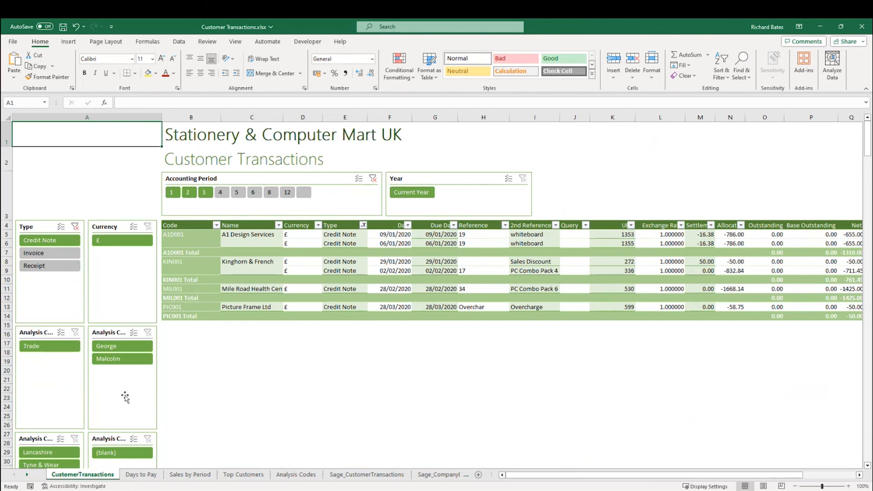
pyautogui.click(121, 361)
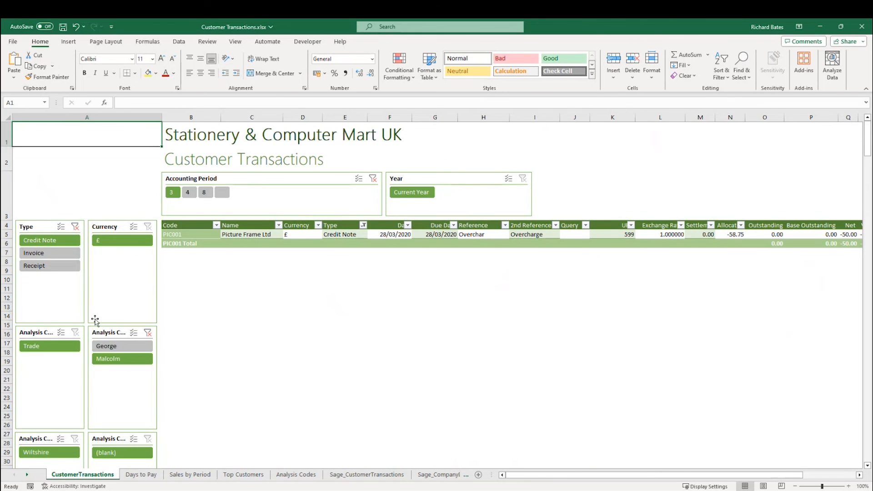
# Clear the Type, salesperson analysis code and Accounting Period filters from the Customer Transactions report
pyautogui.click(76, 227)
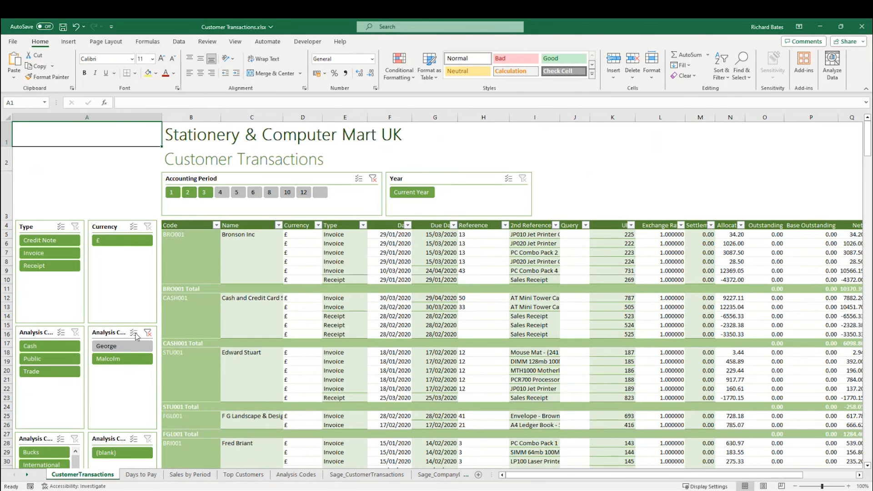
pyautogui.click(148, 333)
pyautogui.click(373, 179)
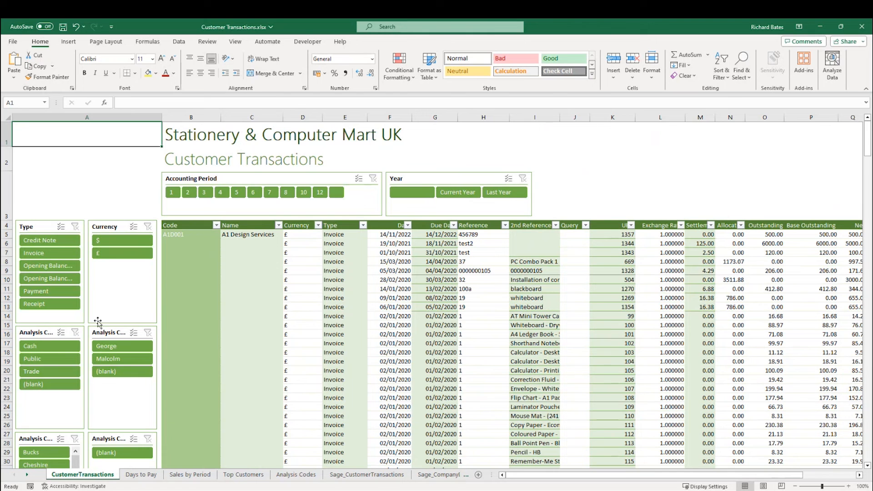
# Filter the Customer Transactions report to Credit Note transactions with the Trade analysis code, and review the filtered rows
pyautogui.click(47, 241)
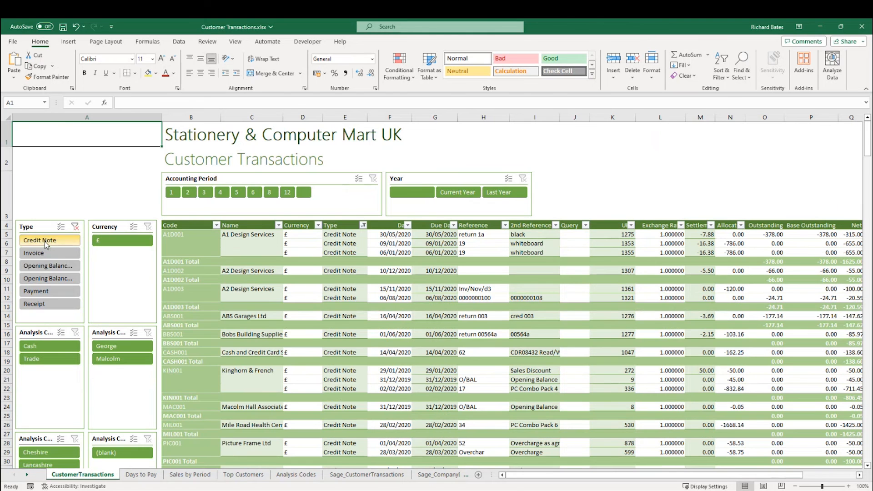
pyautogui.click(48, 360)
pyautogui.scroll(-2, 400, 346)
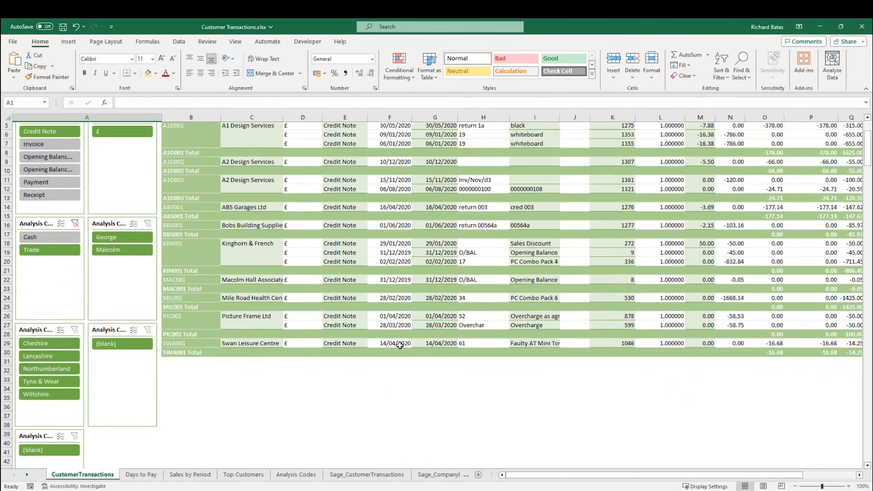
pyautogui.scroll(2, 402, 347)
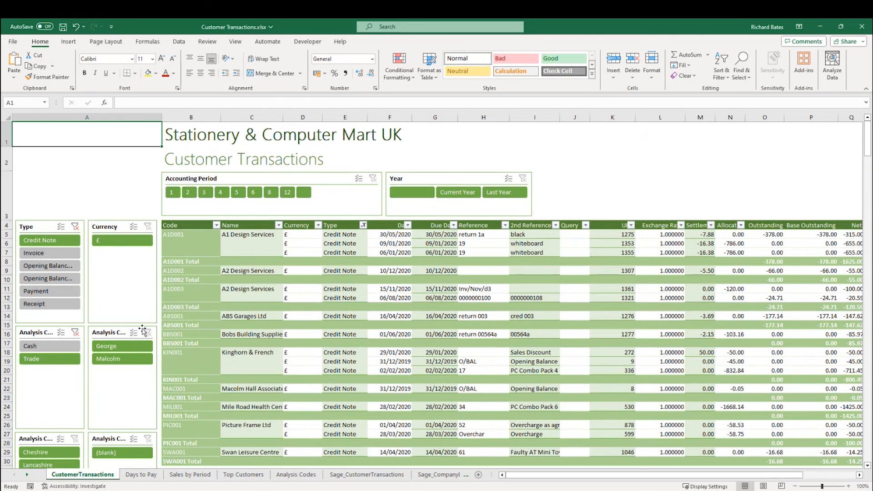
# Switch to the Days to Pay sheet of the Customer Transactions workbook
pyautogui.click(144, 475)
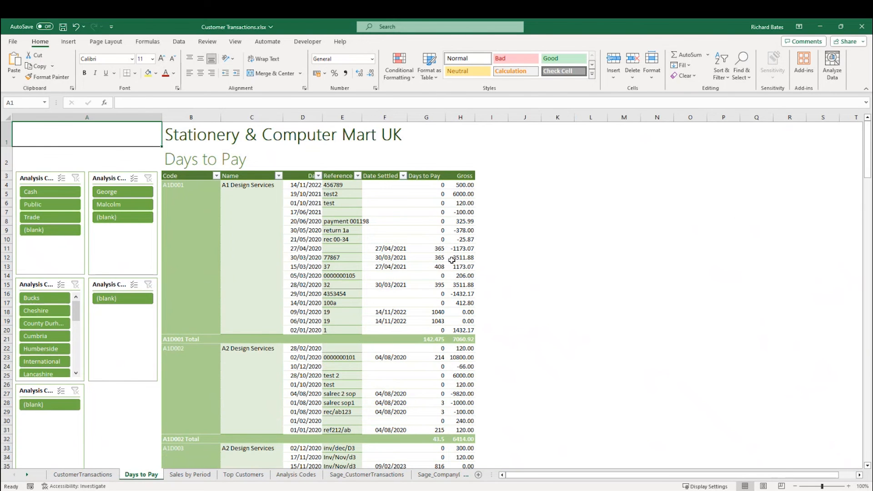
# Review the Days to Pay rows and the Sales by Period, Top Customers and Analysis Codes charts
pyautogui.scroll(-1, 445, 257)
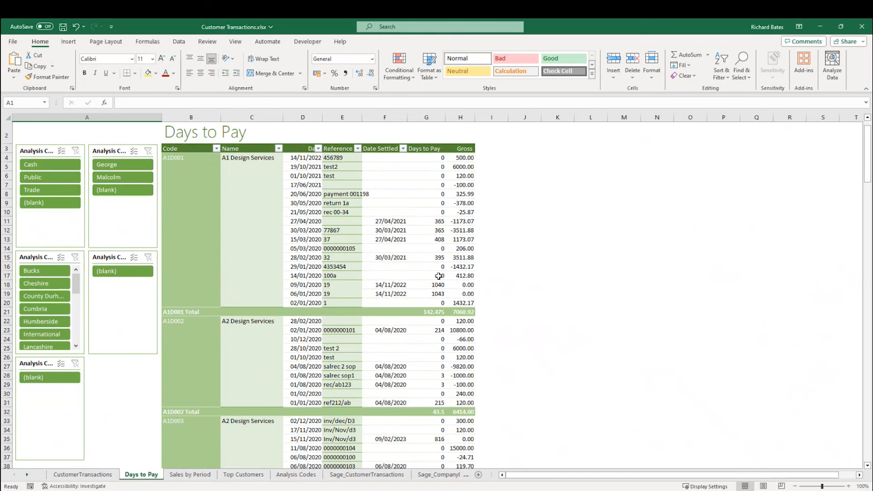
pyautogui.click(431, 288)
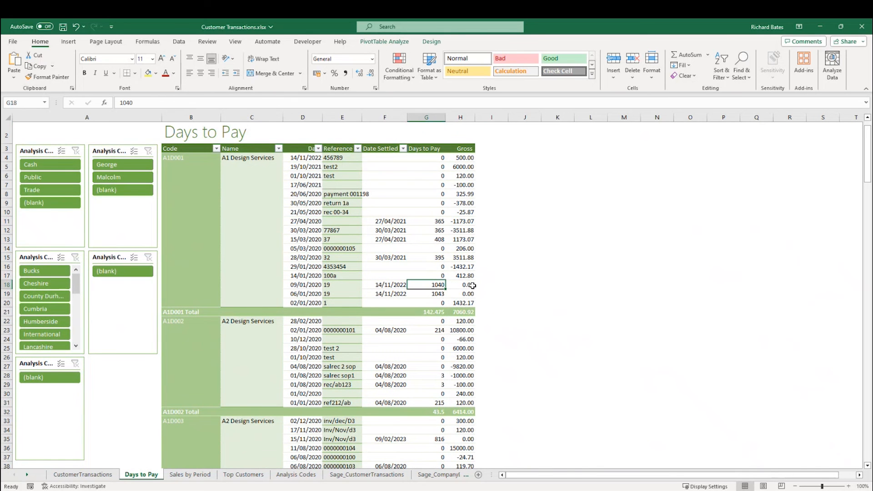
pyautogui.click(206, 475)
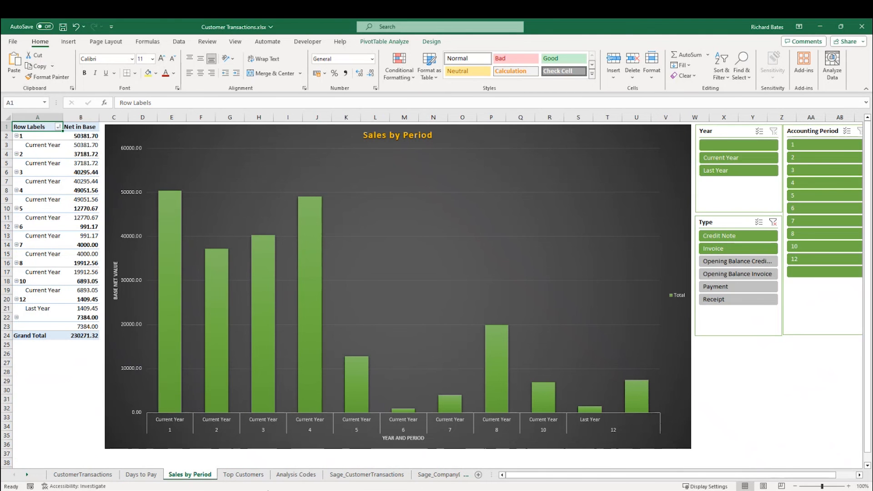
pyautogui.click(254, 480)
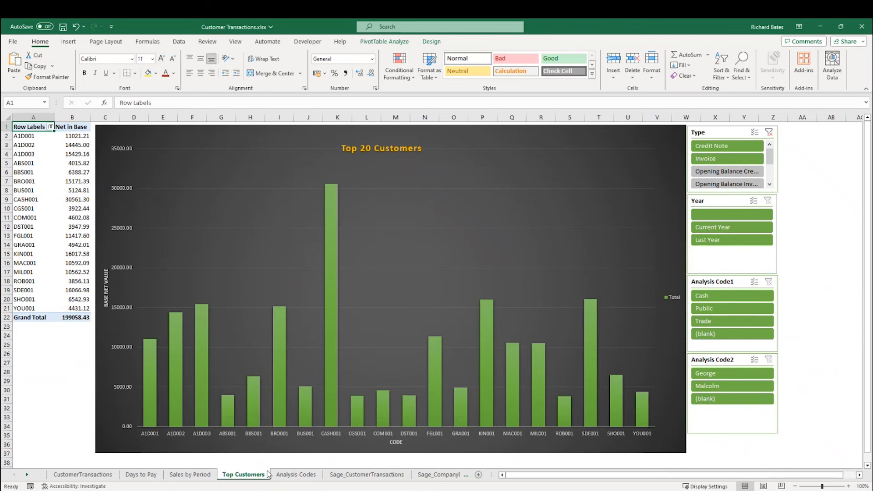
pyautogui.click(295, 475)
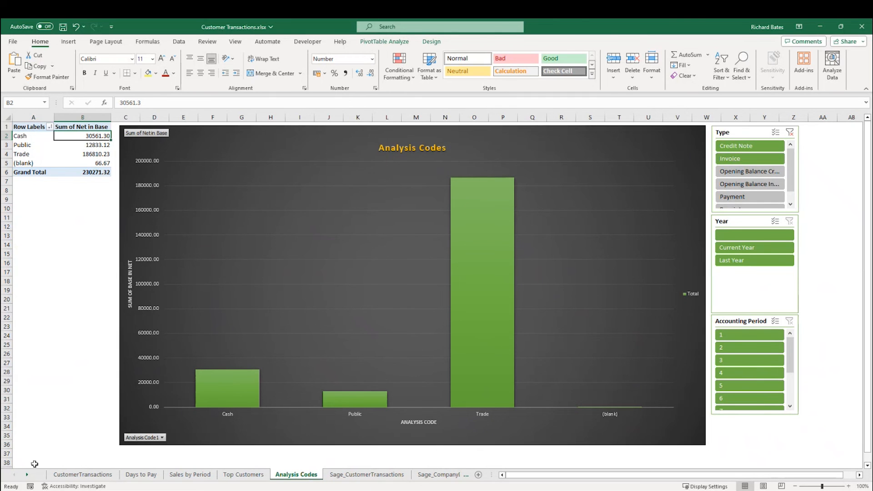
# Return to the CustomerTransactions sheet, switch back to Sage 200 and deselect Customer Transactions.xlsx in the Excel Reports list
pyautogui.click(59, 475)
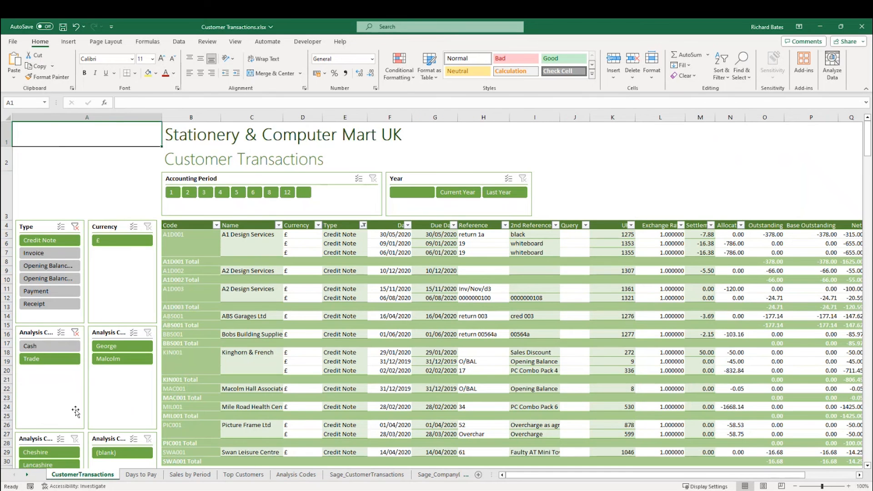
pyautogui.click(820, 28)
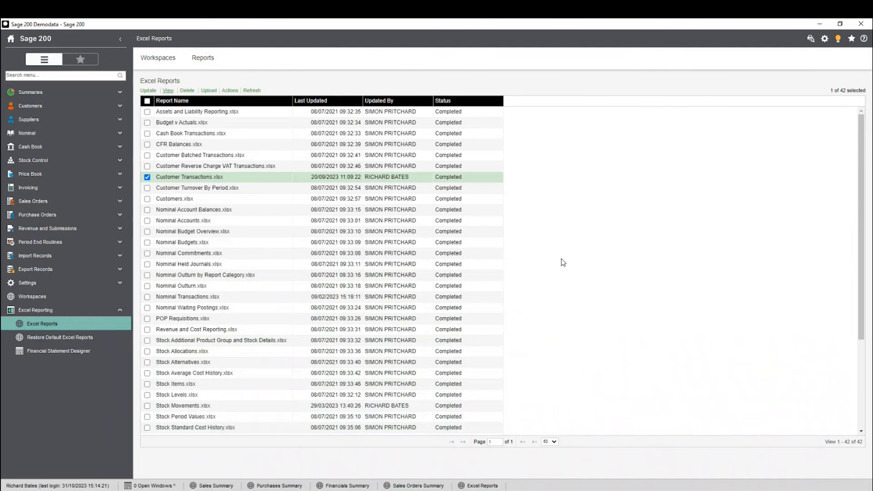
pyautogui.click(147, 177)
# Open the Workspaces overview and browse its Cash Book, Excel Reporting and Summaries groups
pyautogui.click(168, 66)
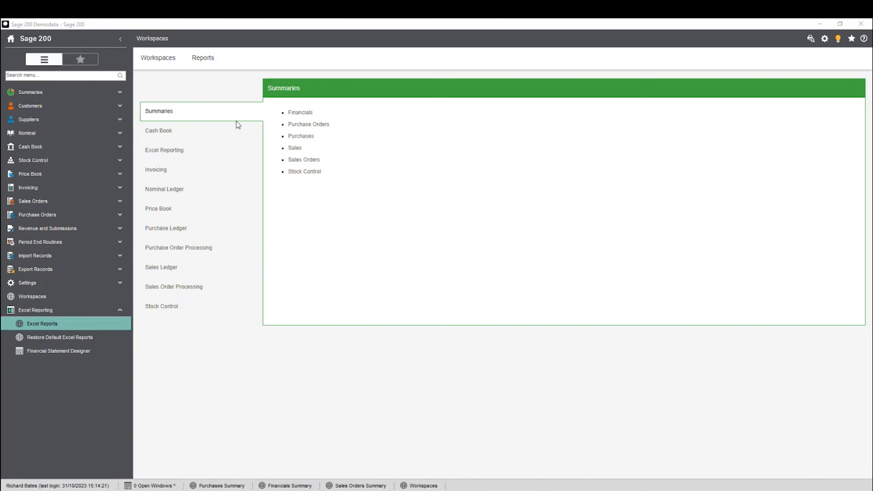
pyautogui.click(195, 136)
pyautogui.click(191, 154)
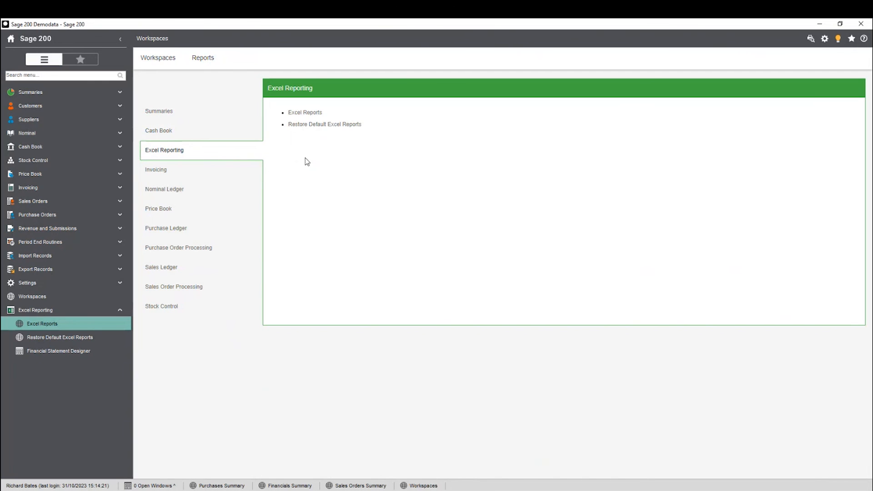
pyautogui.click(201, 132)
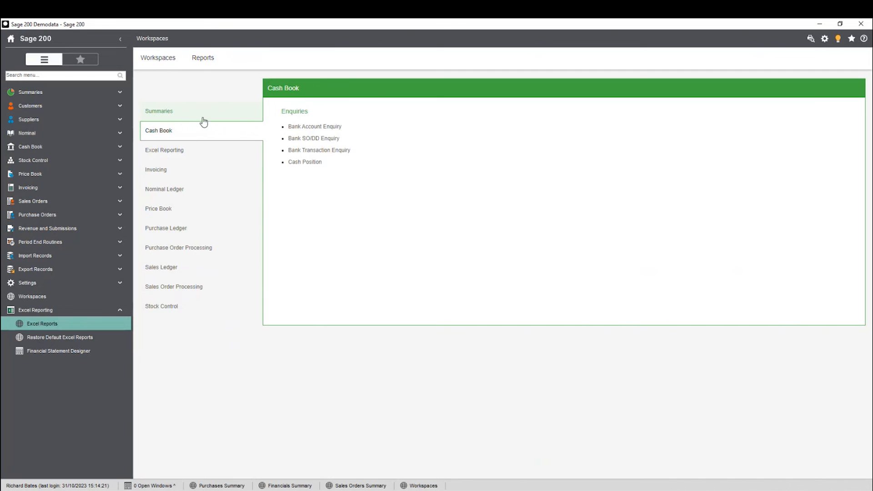
pyautogui.click(201, 116)
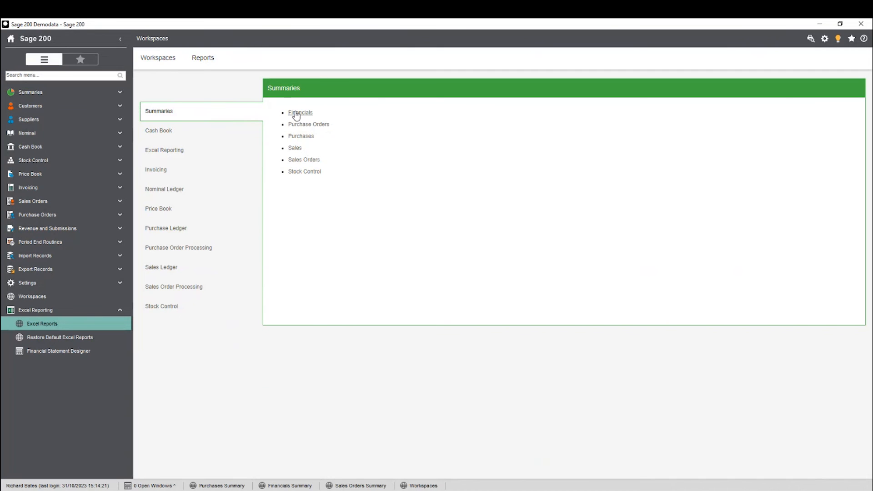
pyautogui.click(304, 162)
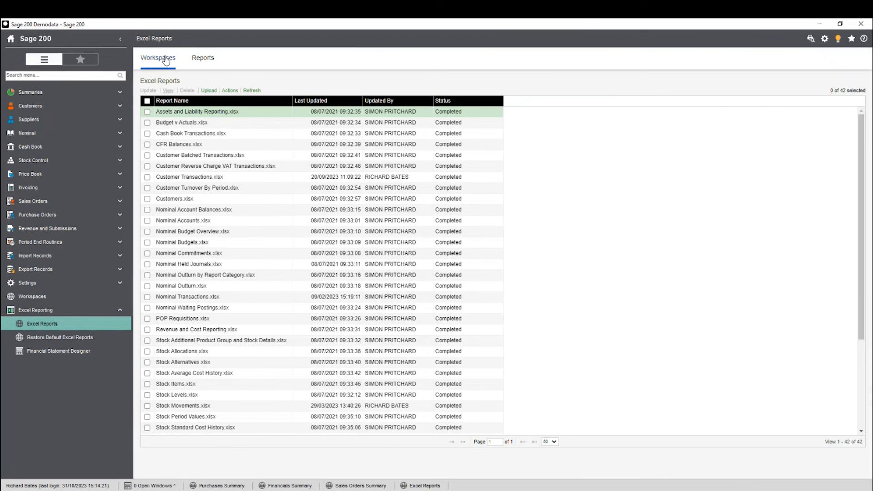
# Open the Sales Document Line Enquiry from the Sales Order Processing workspaces
pyautogui.click(163, 59)
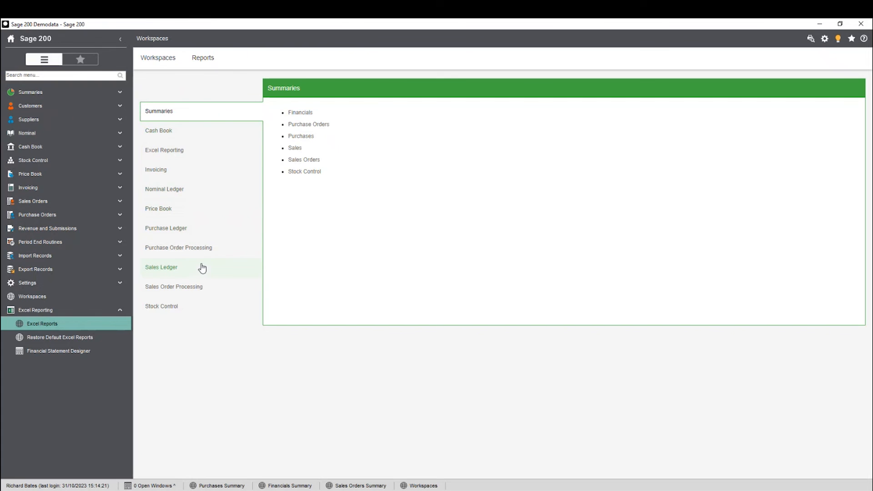
pyautogui.click(204, 285)
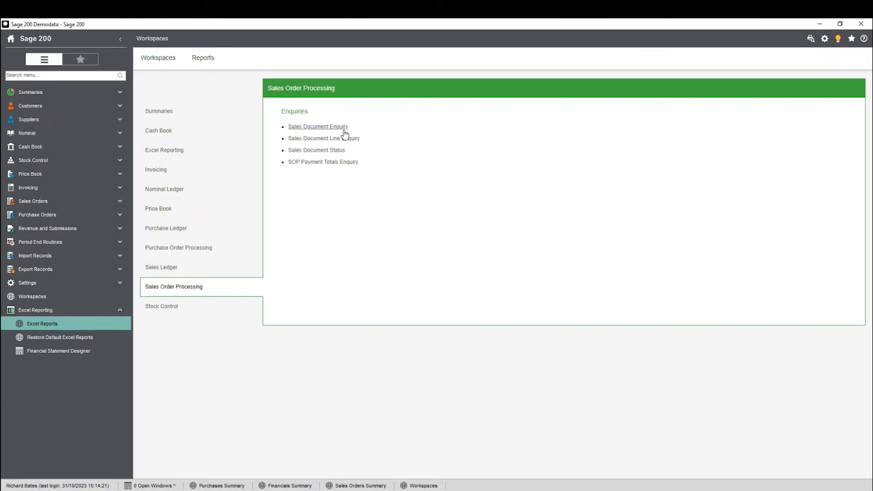
pyautogui.click(325, 140)
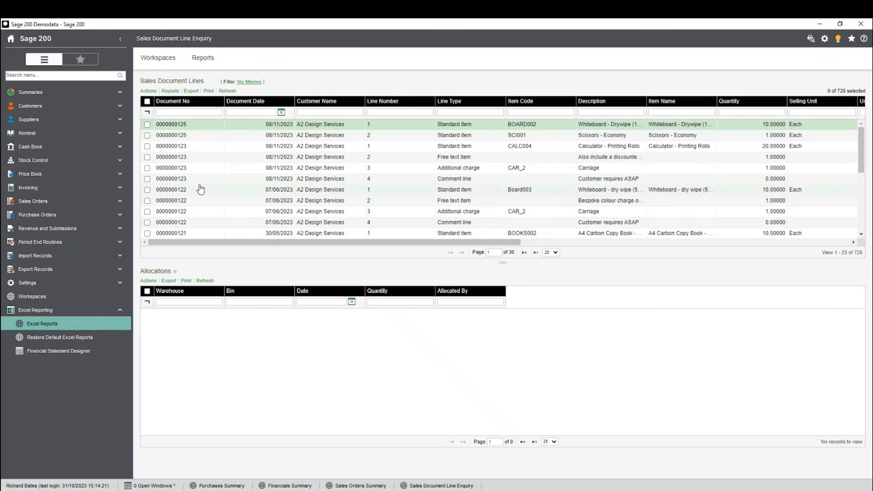
# Open the Reports overview and look through the full list of Sales Order Processing reports
pyautogui.click(202, 59)
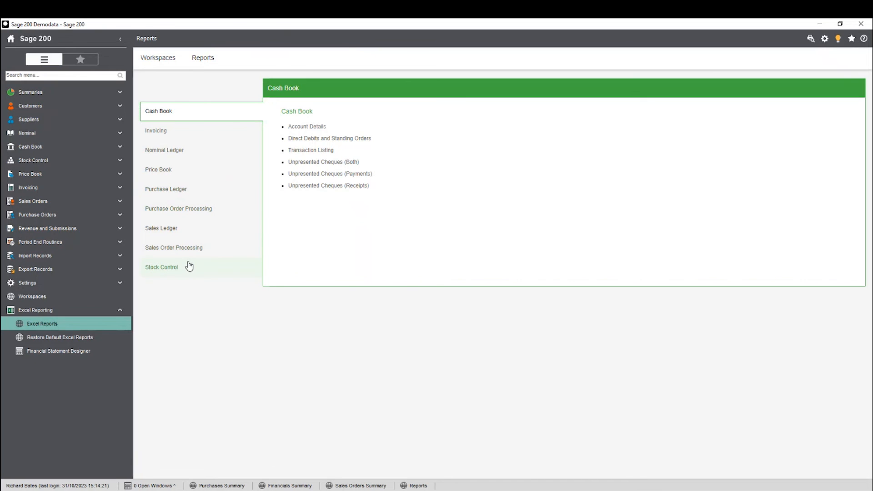
pyautogui.click(200, 251)
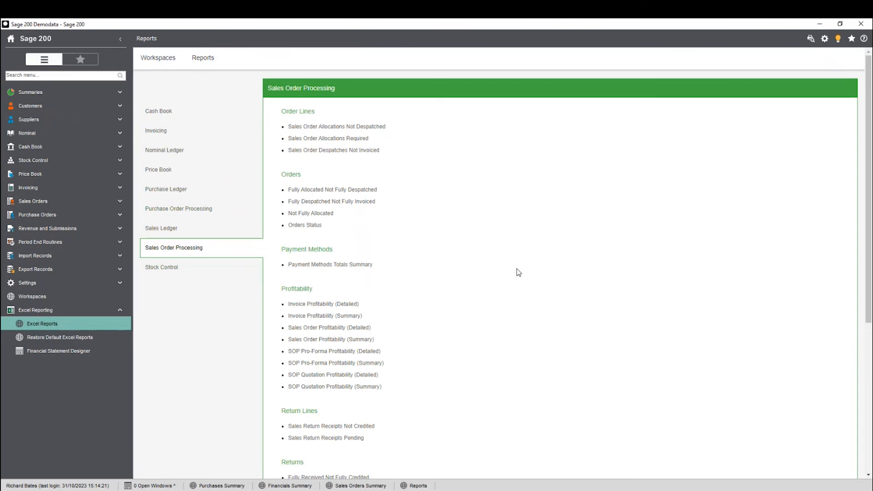
pyautogui.scroll(-1, 503, 287)
pyautogui.scroll(-3, 502, 287)
pyautogui.scroll(4, 512, 299)
# Run the Sales Ledger Aged Debtors Report (Summary) with its preset criteria values
pyautogui.click(173, 230)
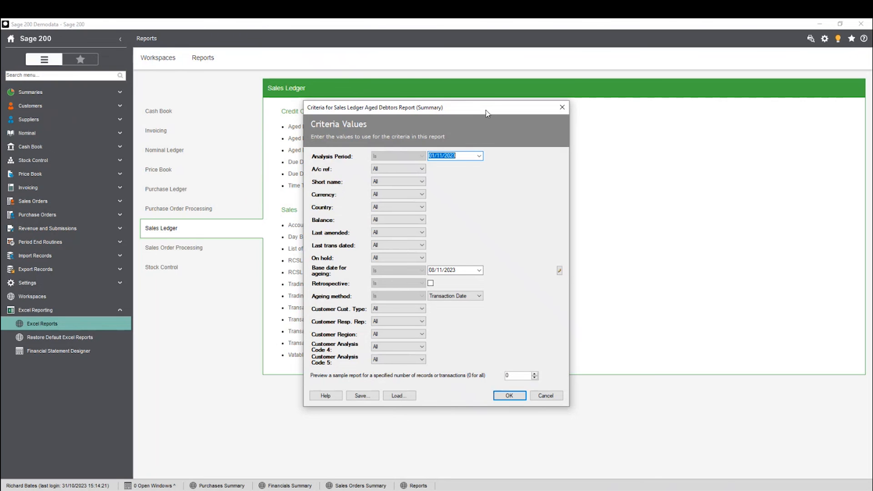
pyautogui.moveTo(487, 113); pyautogui.dragTo(478, 102)
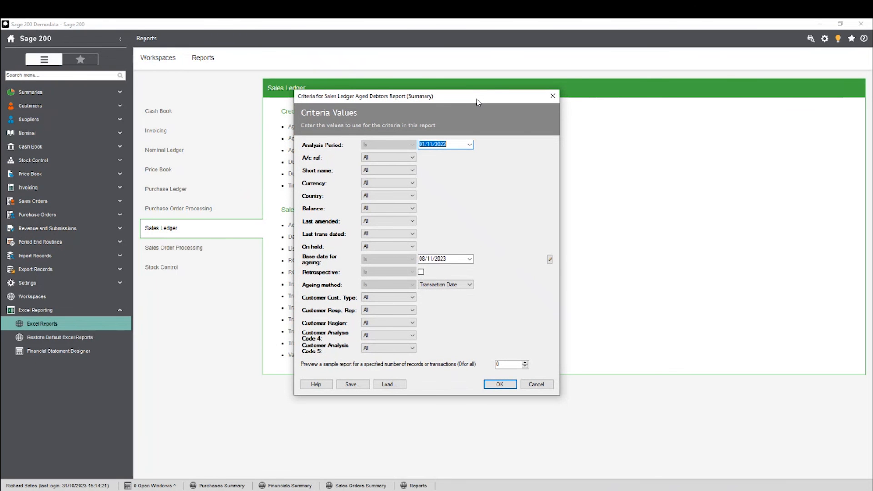
pyautogui.click(500, 387)
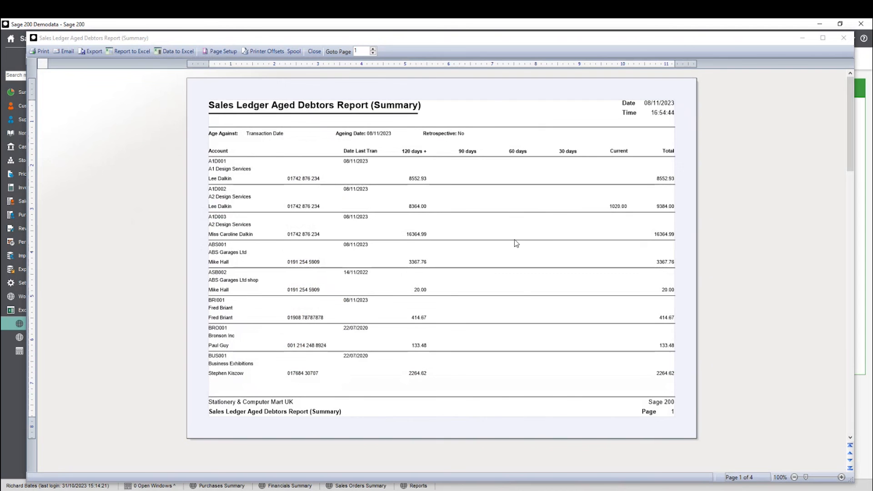
# Look through all pages of the Aged Debtors report preview and return to its first page
pyautogui.scroll(-5, 511, 240)
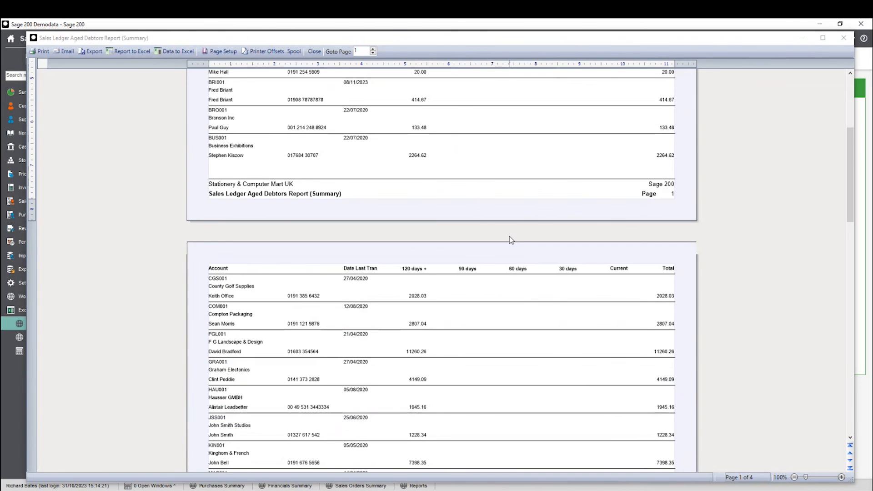
pyautogui.scroll(-7, 544, 307)
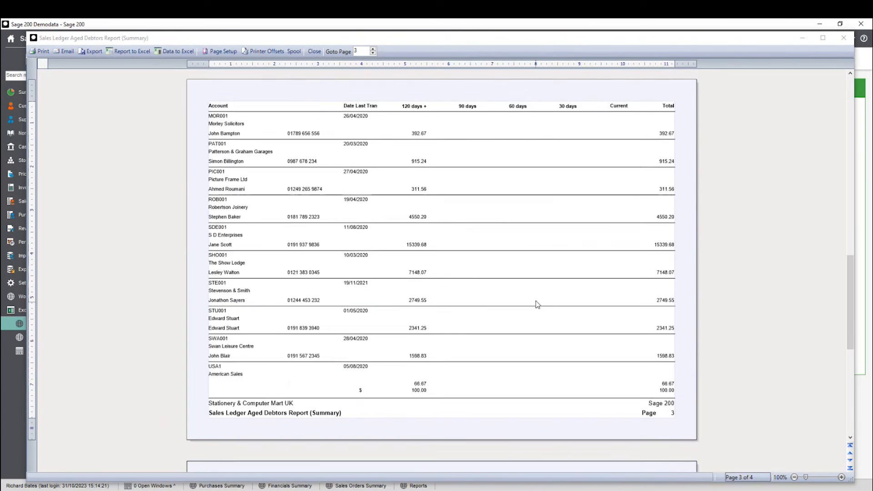
pyautogui.scroll(-11, 542, 308)
pyautogui.scroll(-2, 539, 305)
pyautogui.scroll(15, 538, 302)
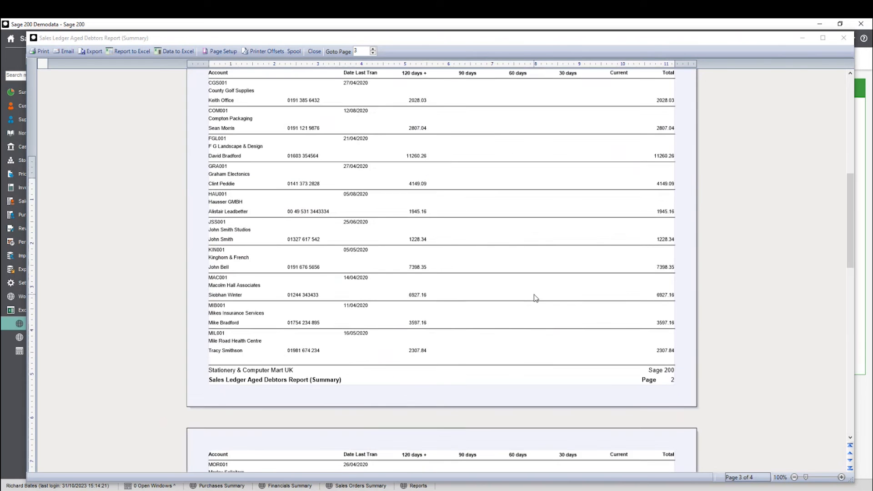
pyautogui.scroll(9, 532, 294)
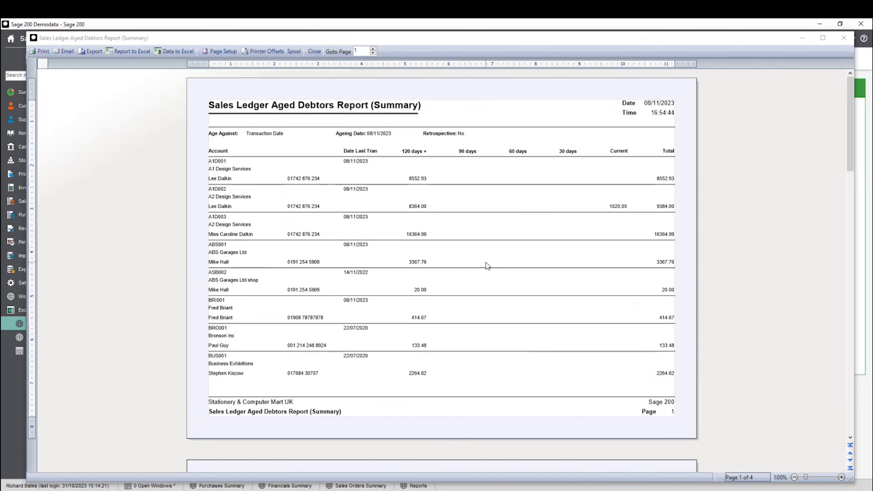
# Close the Customer Transactions workbook in Excel without saving its changes
pyautogui.rightClick(298, 490)
pyautogui.click(326, 482)
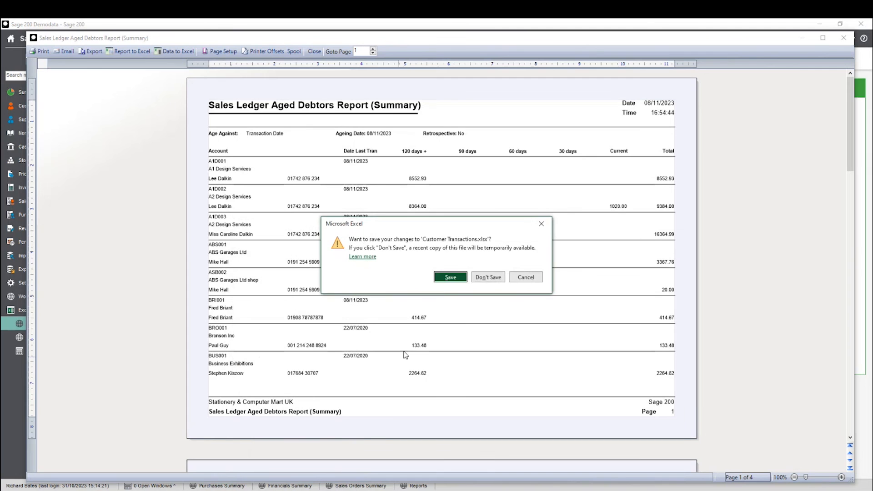
pyautogui.click(487, 278)
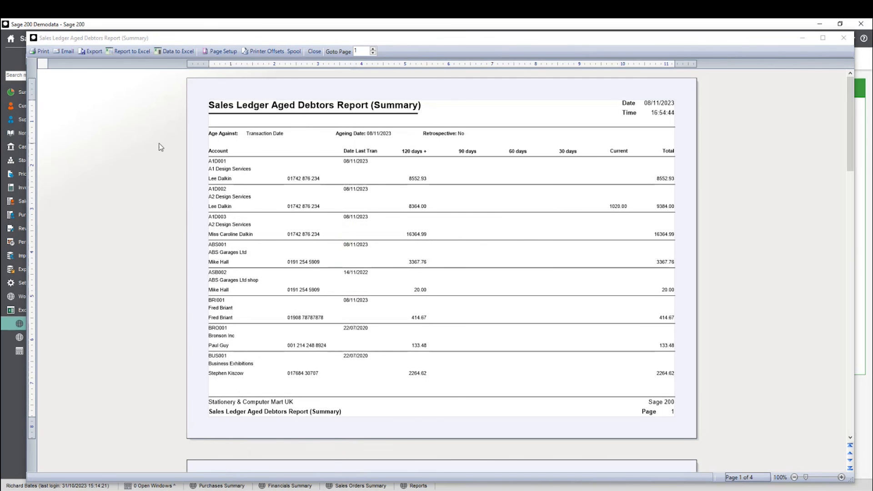
# Send the formatted Aged Debtors report to Excel, review its rows full screen and close the workbook
pyautogui.click(126, 54)
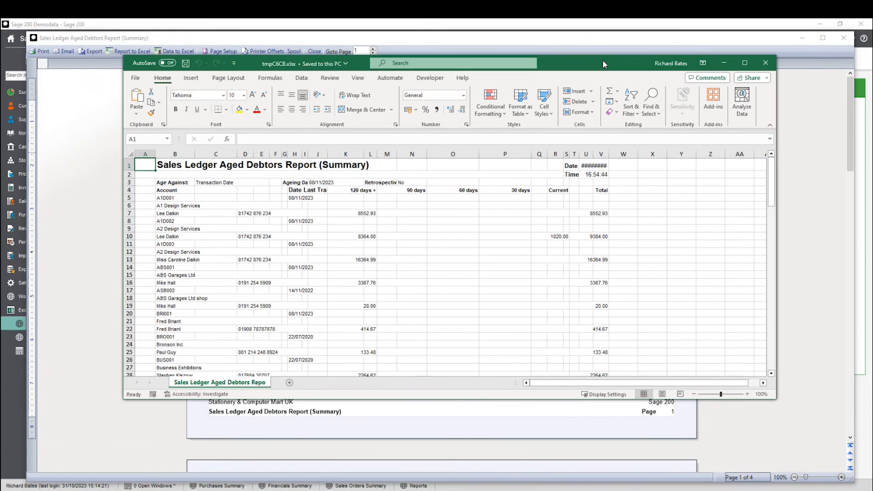
pyautogui.doubleClick(603, 63)
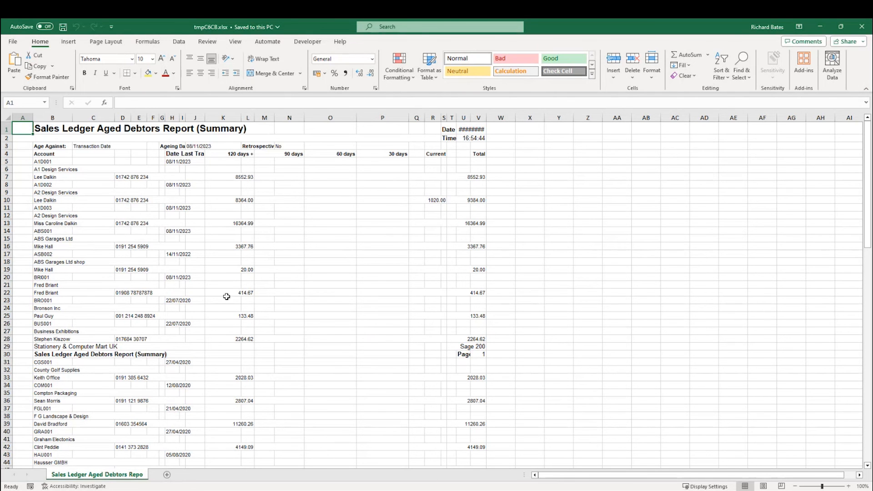
pyautogui.scroll(-8, 273, 296)
pyautogui.scroll(8, 245, 316)
pyautogui.click(858, 30)
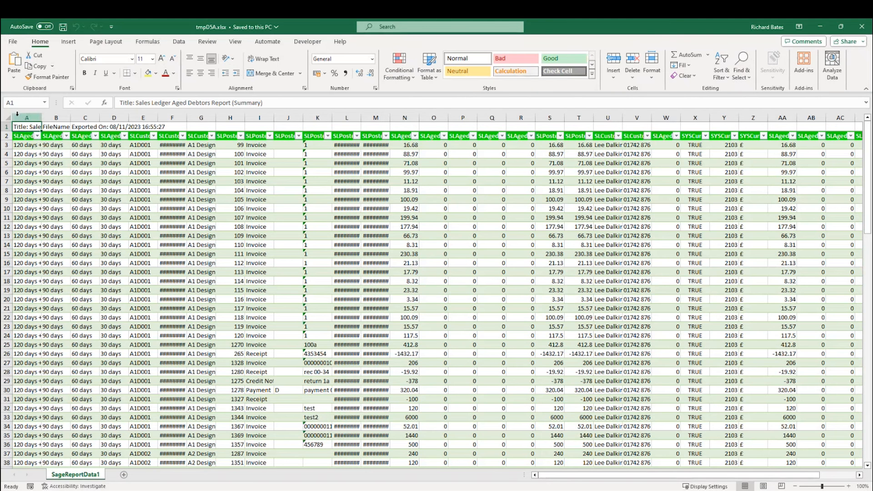
# Fit all column widths of the exported Aged Debtors data sheet to their contents
pyautogui.click(11, 118)
pyautogui.doubleClick(42, 117)
pyautogui.click(137, 189)
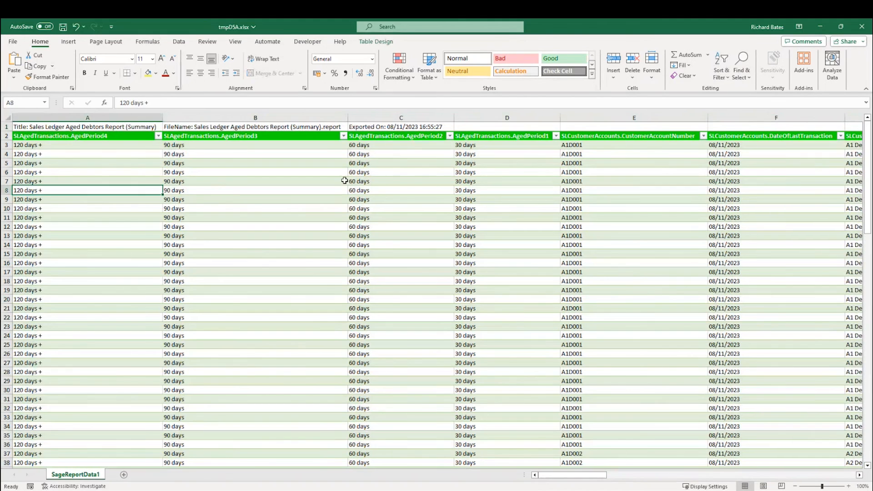
# Examine the exported data columns from the aged periods across to the transaction details and back
pyautogui.press('Right')
pyautogui.press('Right')
pyautogui.press('Right')
pyautogui.press('Right')
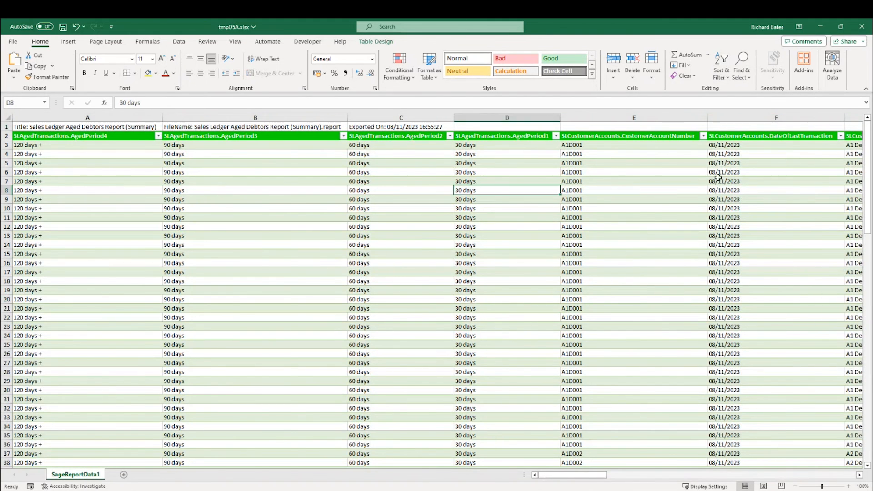
pyautogui.press('Right')
pyautogui.press('Right')
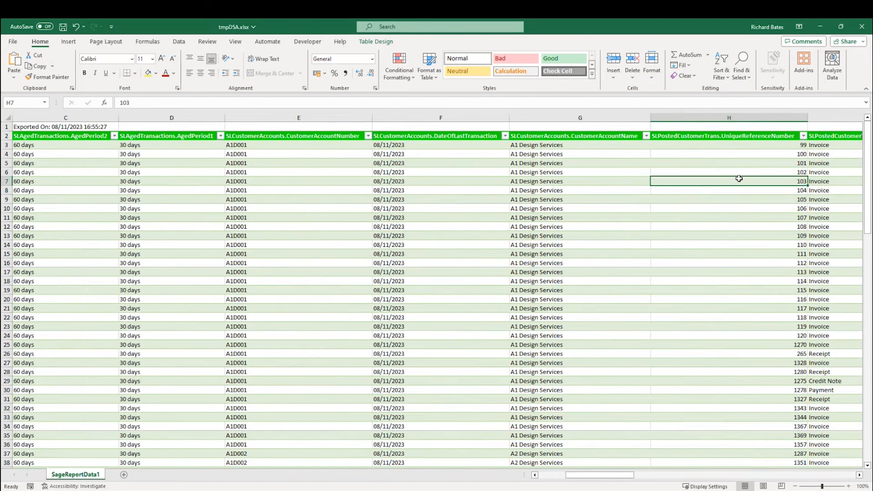
pyautogui.press('Right')
pyautogui.press('Right')
pyautogui.press('Left')
pyautogui.press('Left')
pyautogui.press('Left')
pyautogui.press('Left')
pyautogui.press('Left')
pyautogui.press('Left')
pyautogui.press('Left')
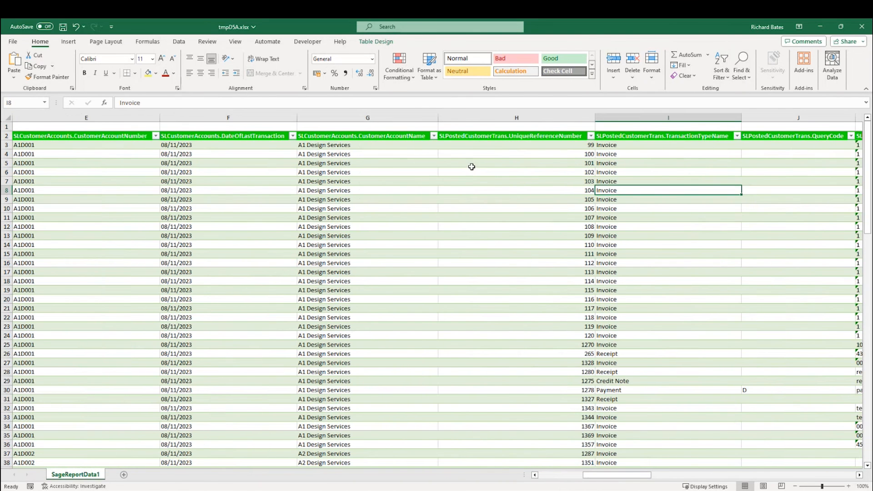
pyautogui.press('Left')
pyautogui.press('Left')
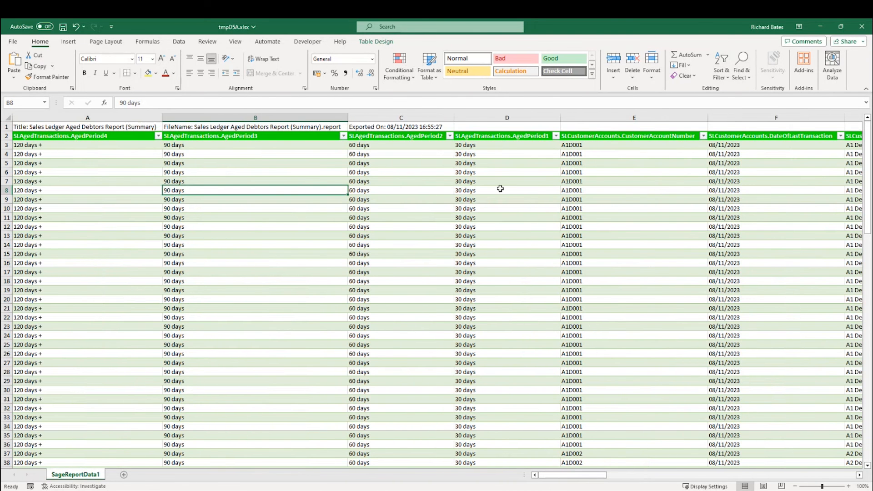
pyautogui.press('Right')
# Filter the exported aged debtors data by customer account number to show only the first customer's account
pyautogui.click(704, 136)
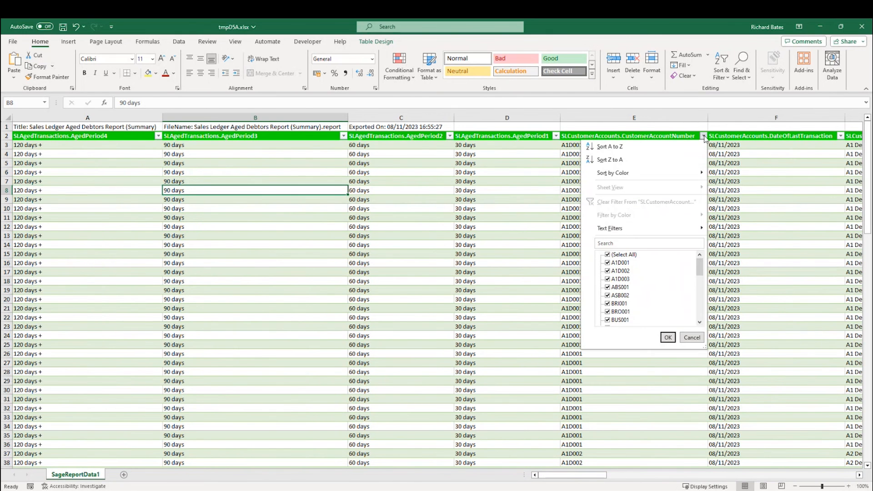
pyautogui.click(624, 255)
pyautogui.click(620, 263)
pyautogui.click(668, 338)
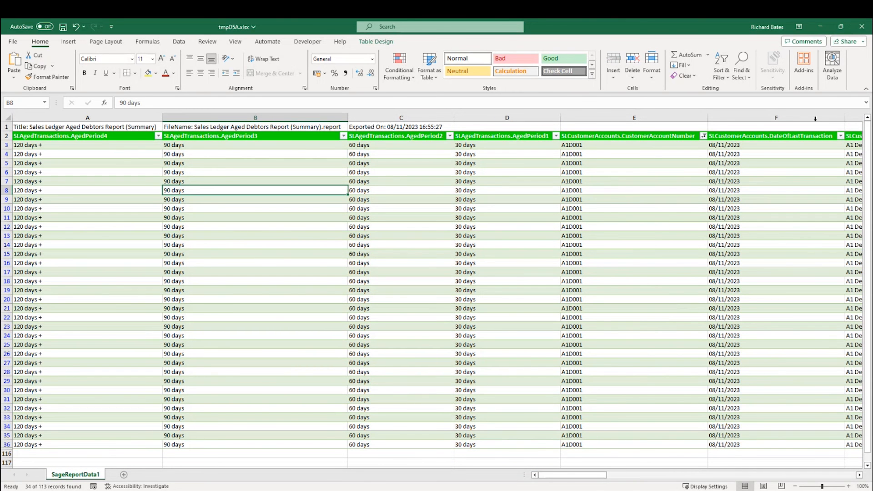
# Close the exported workbook without saving, close the Aged Debtors report preview and collapse the Excel Reporting menu group
pyautogui.click(862, 26)
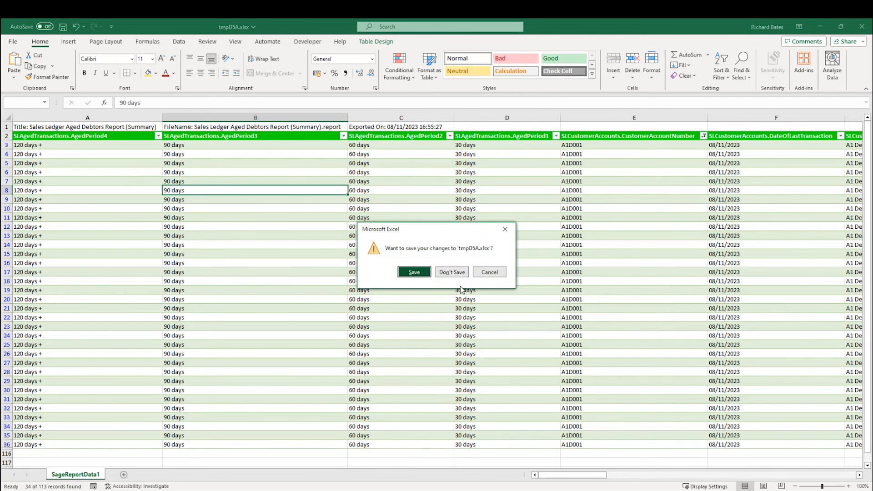
pyautogui.click(452, 273)
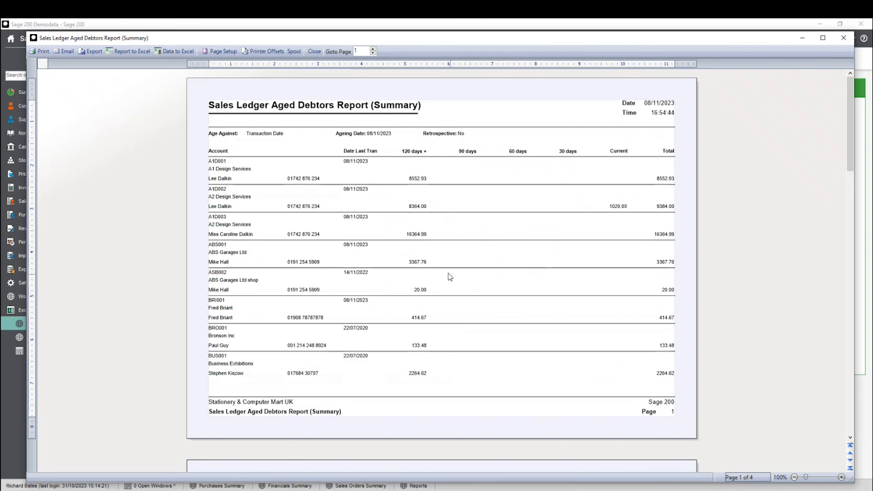
pyautogui.click(842, 39)
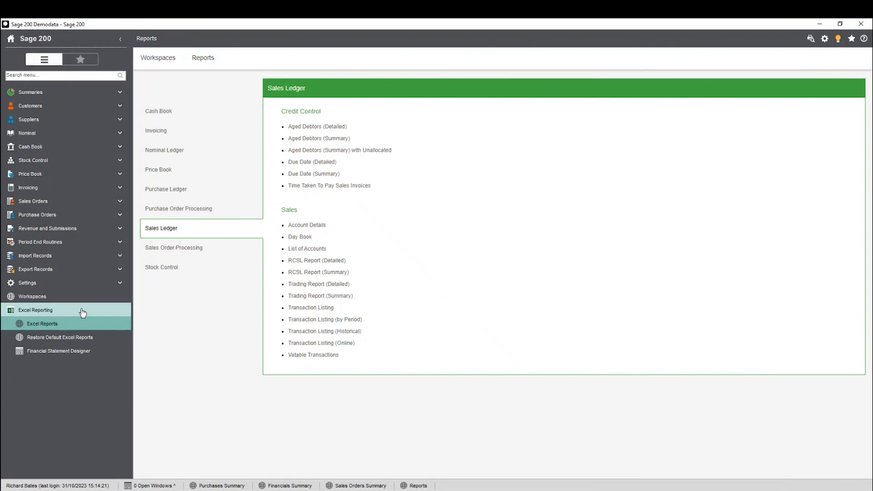
pyautogui.click(82, 312)
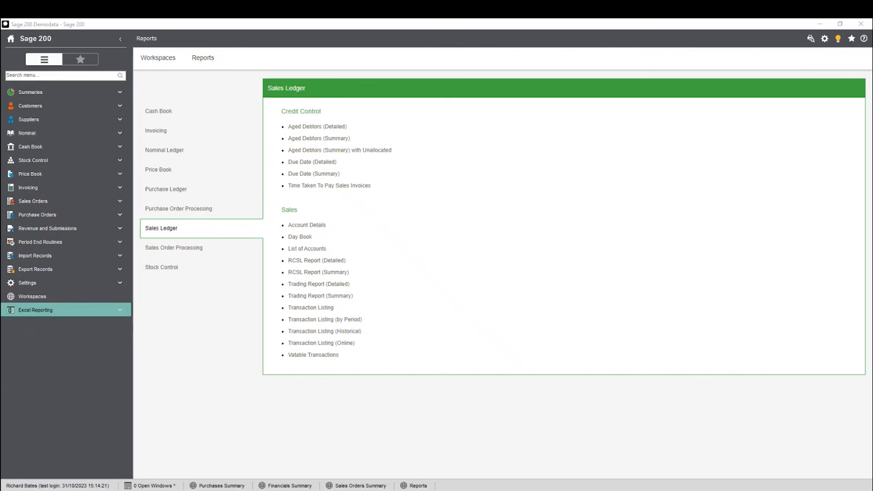
# Switch to the Sage 200 Web Portal in Chrome and open the Customer List
pyautogui.moveTo(872, 28); pyautogui.dragTo(510, 19)
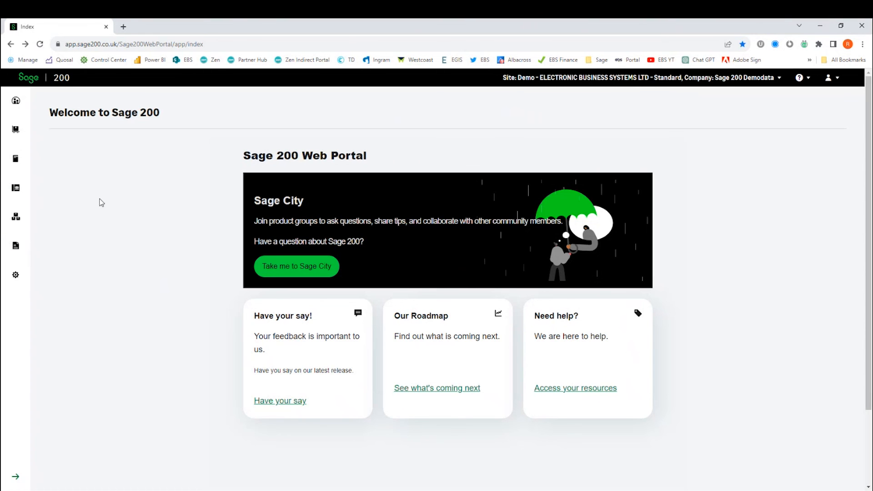
pyautogui.click(22, 106)
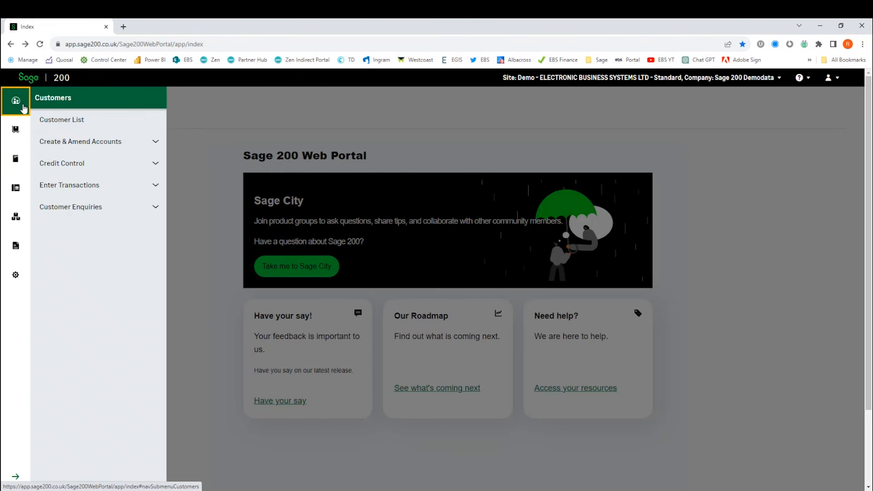
pyautogui.click(97, 119)
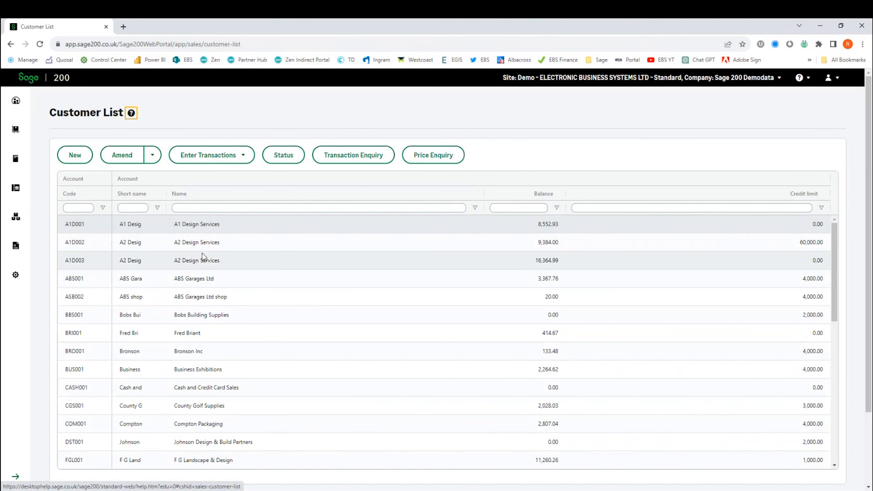
pyautogui.click(16, 100)
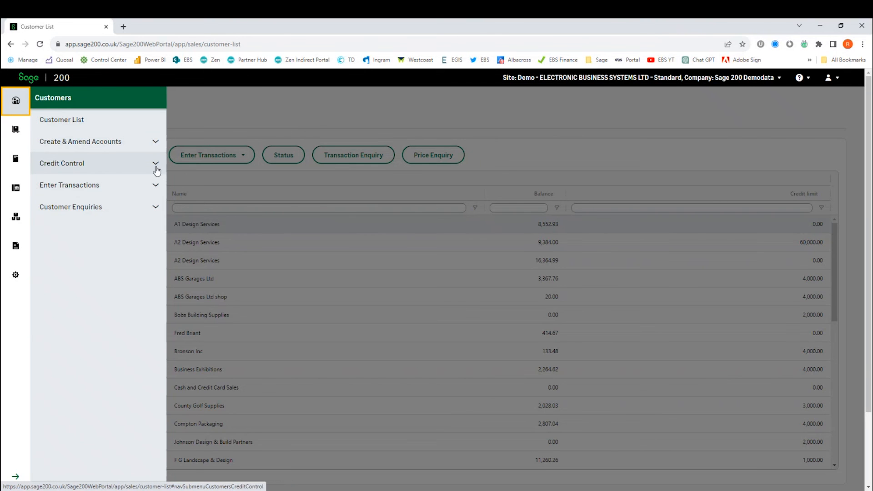
pyautogui.click(258, 106)
# Open the A1 Design Services customer record for amending from the Customer List
pyautogui.click(137, 225)
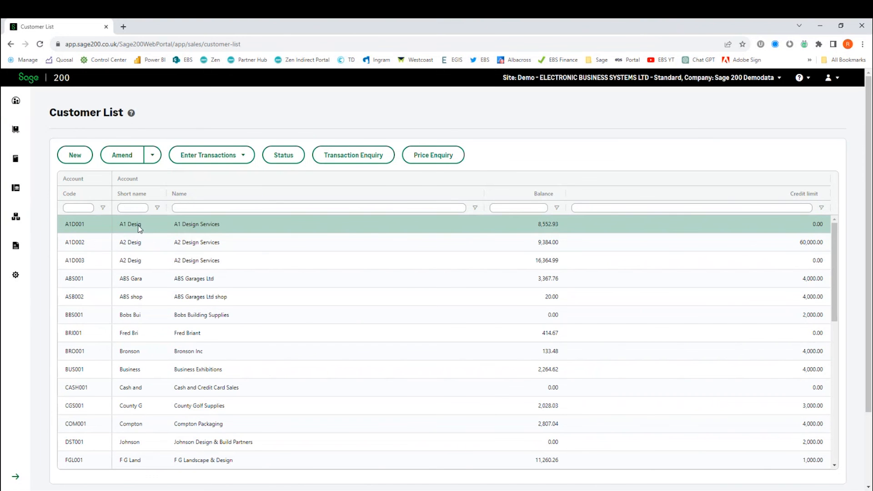
pyautogui.click(119, 155)
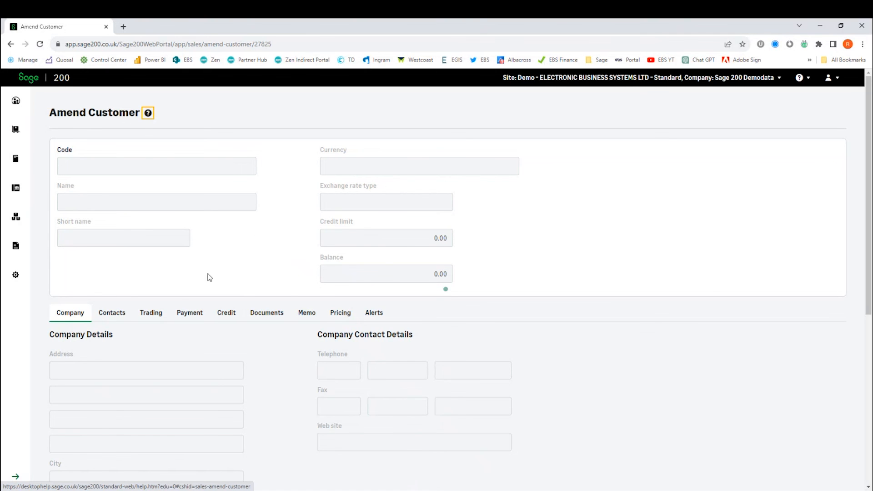
pyautogui.scroll(-1, 228, 268)
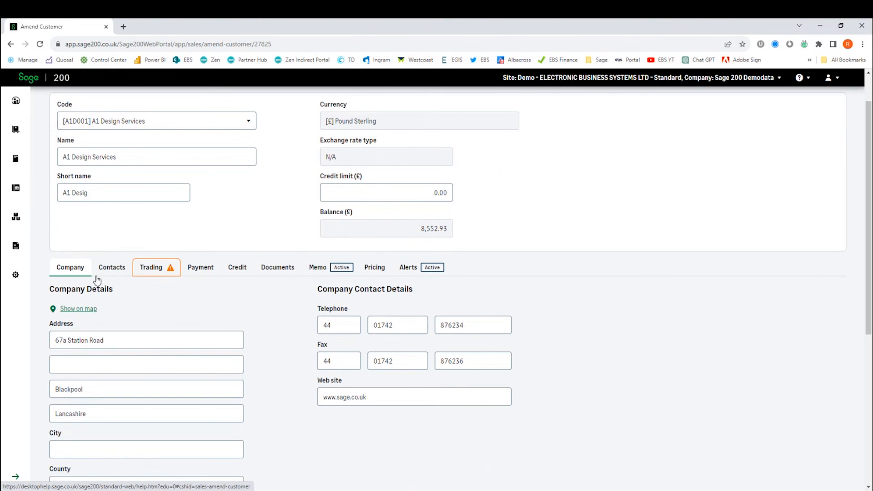
# Review the customer's contacts, trading details with the VAT number warning, memos and alerts
pyautogui.click(115, 271)
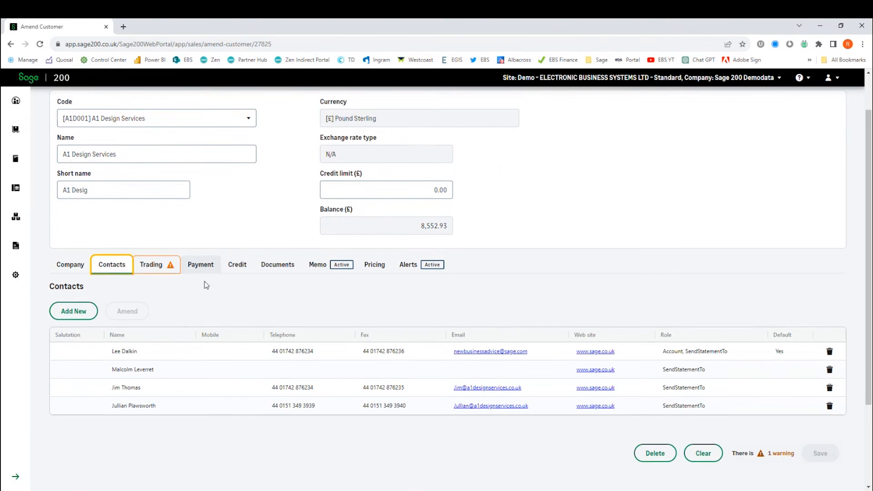
pyautogui.scroll(-1, 304, 386)
pyautogui.click(162, 233)
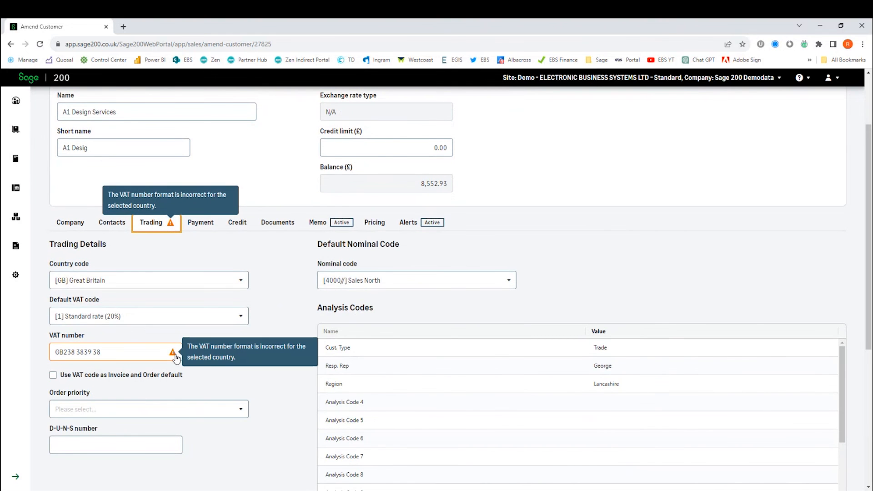
pyautogui.moveTo(172, 353)
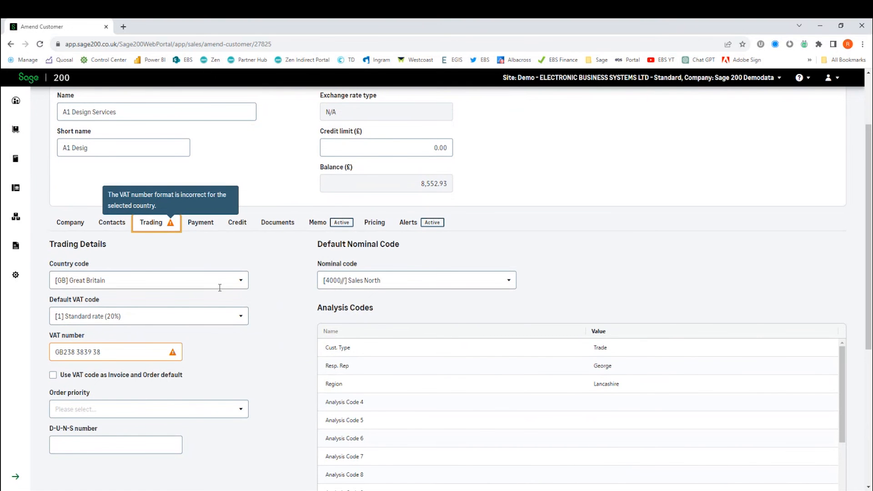
pyautogui.click(341, 224)
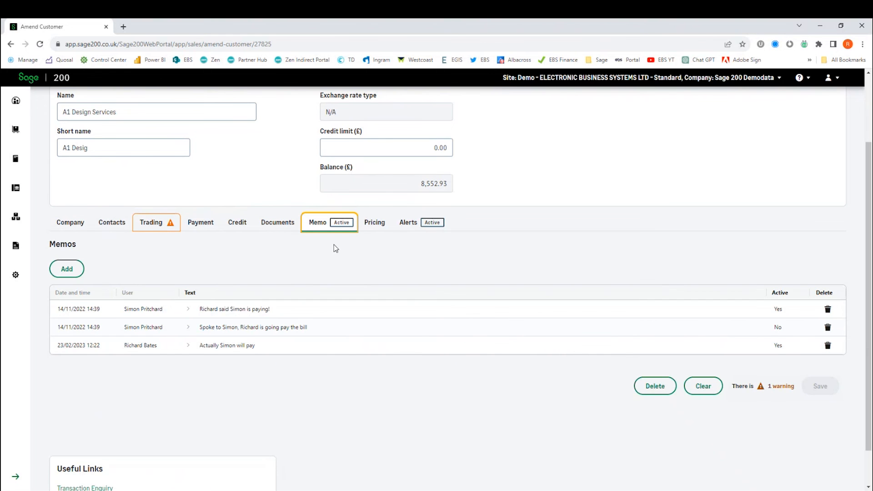
pyautogui.click(422, 230)
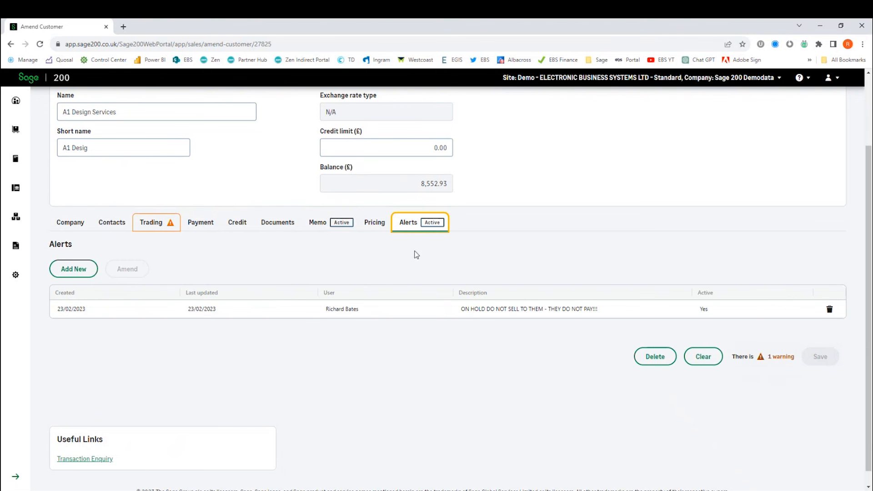
pyautogui.scroll(-1, 339, 373)
pyautogui.scroll(3, 341, 376)
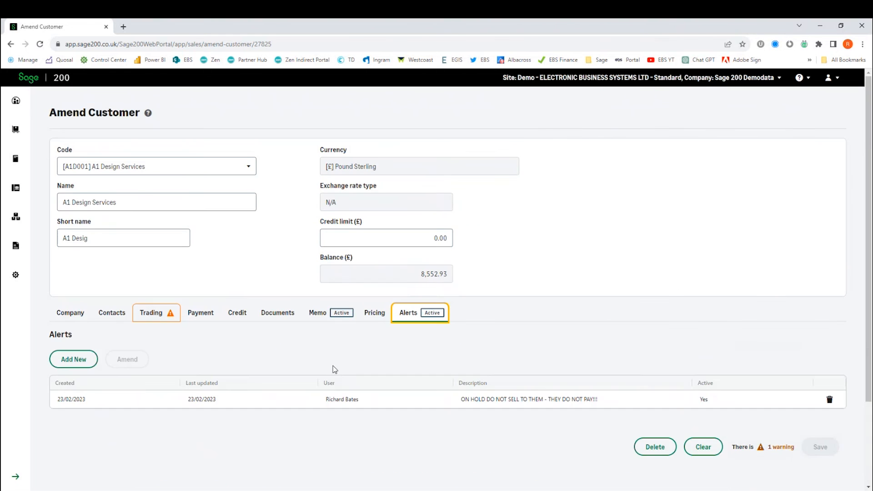
# Open the Supplier List in the web portal
pyautogui.click(15, 100)
pyautogui.click(4, 140)
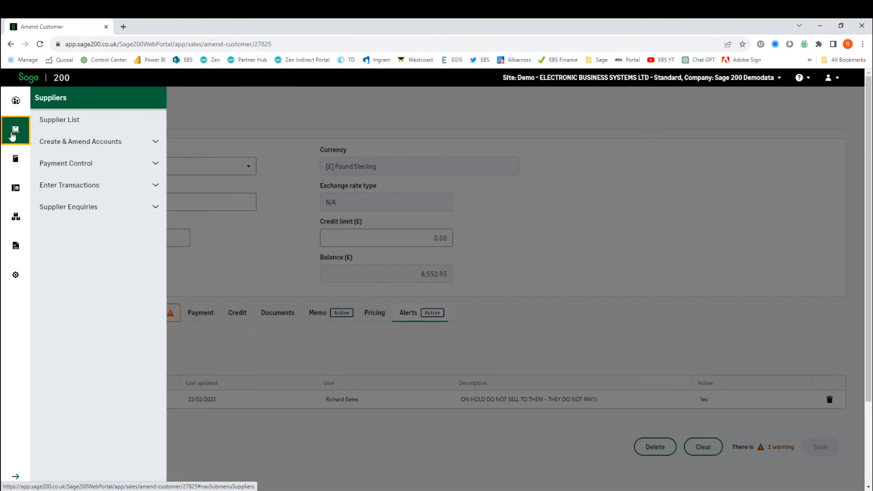
pyautogui.click(83, 121)
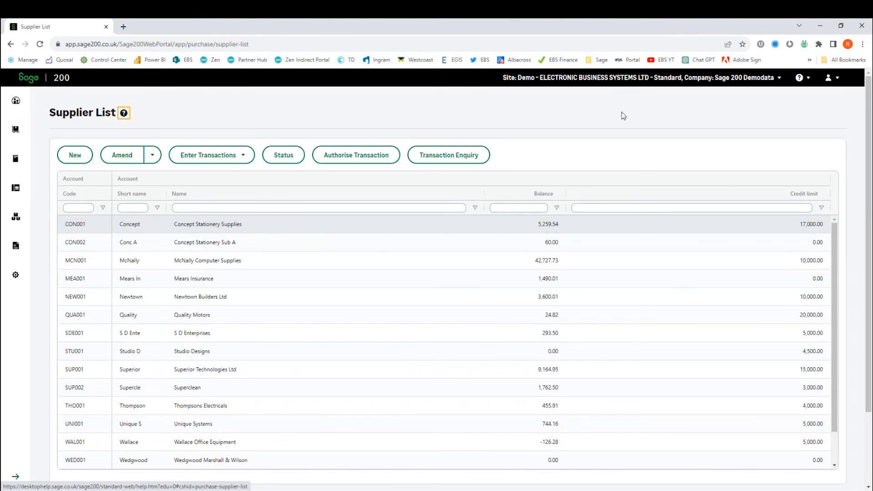
# Open the Cash Book's Bank Account List in the web portal and select the Bank Current Account
pyautogui.click(23, 186)
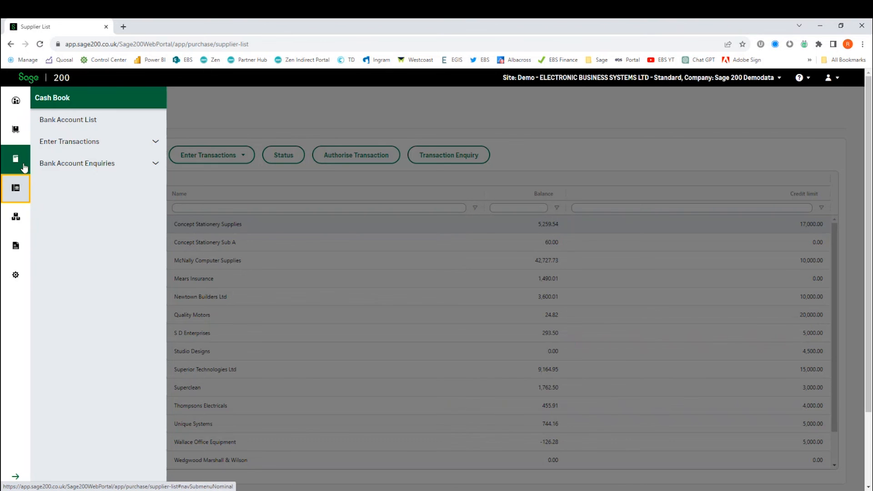
pyautogui.click(75, 121)
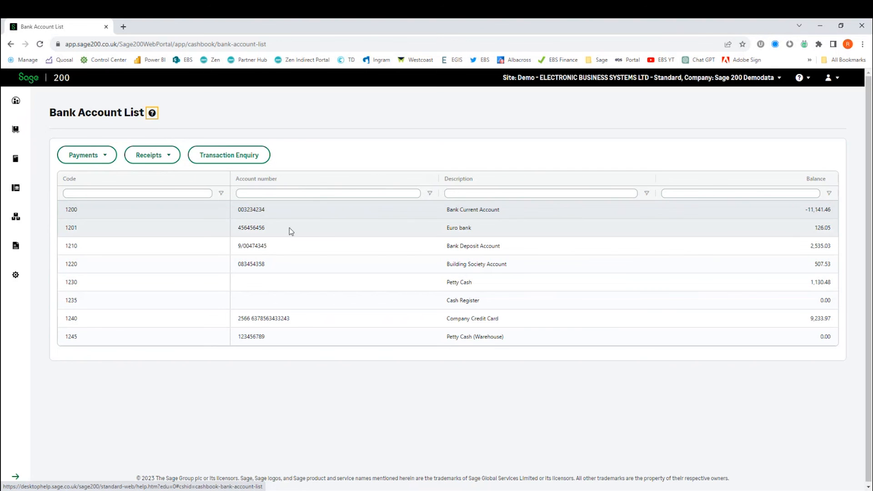
pyautogui.click(283, 215)
pyautogui.click(13, 227)
pyautogui.click(74, 124)
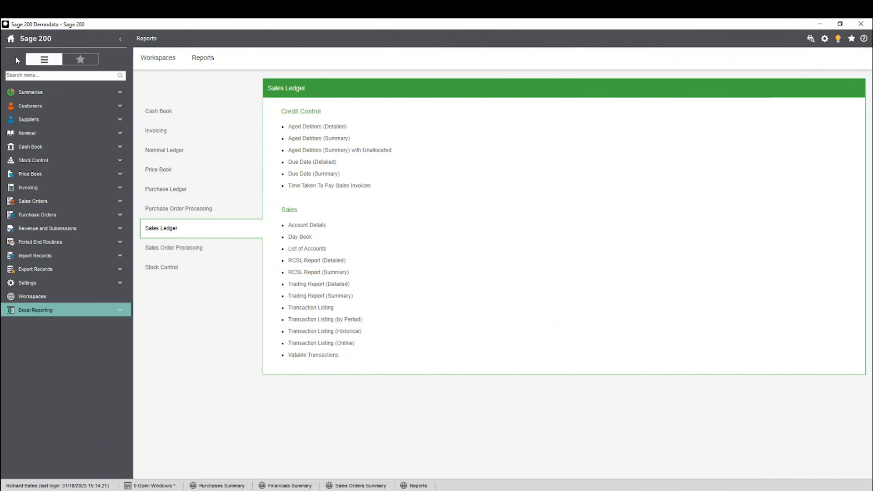
# Switch back to the Sage 200 desktop application and show the Sage 200 Home welcome page
pyautogui.click(9, 39)
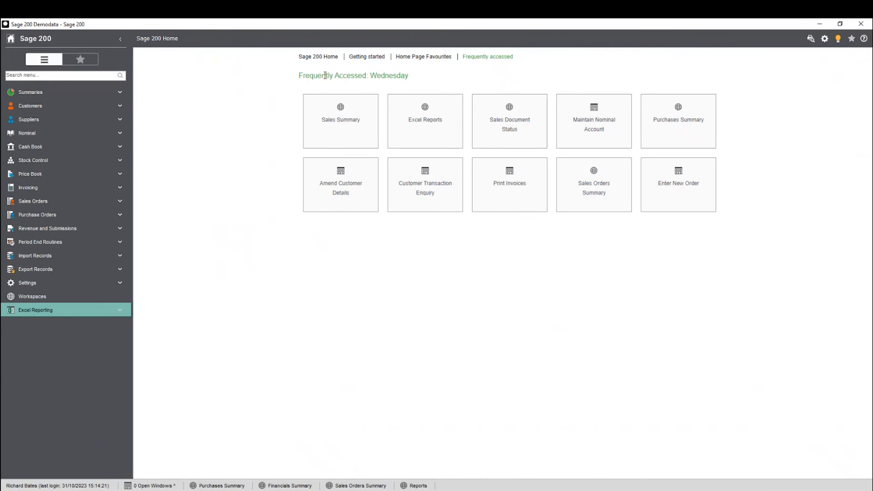
pyautogui.click(321, 57)
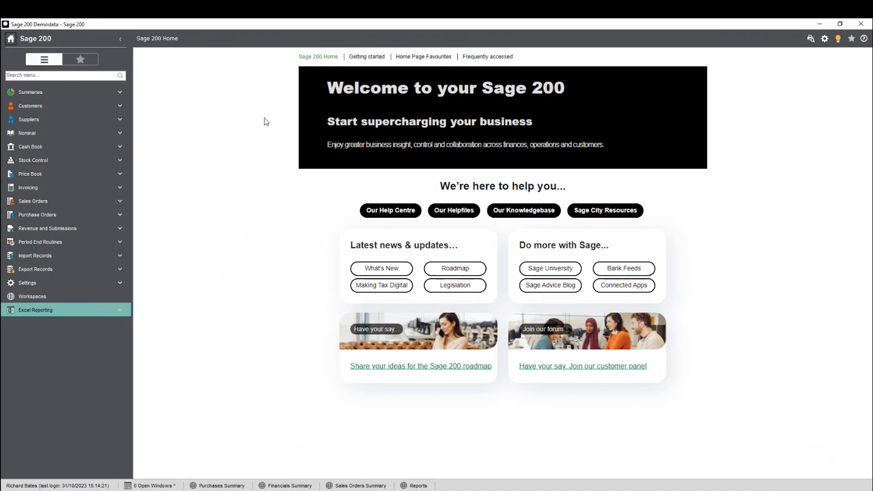